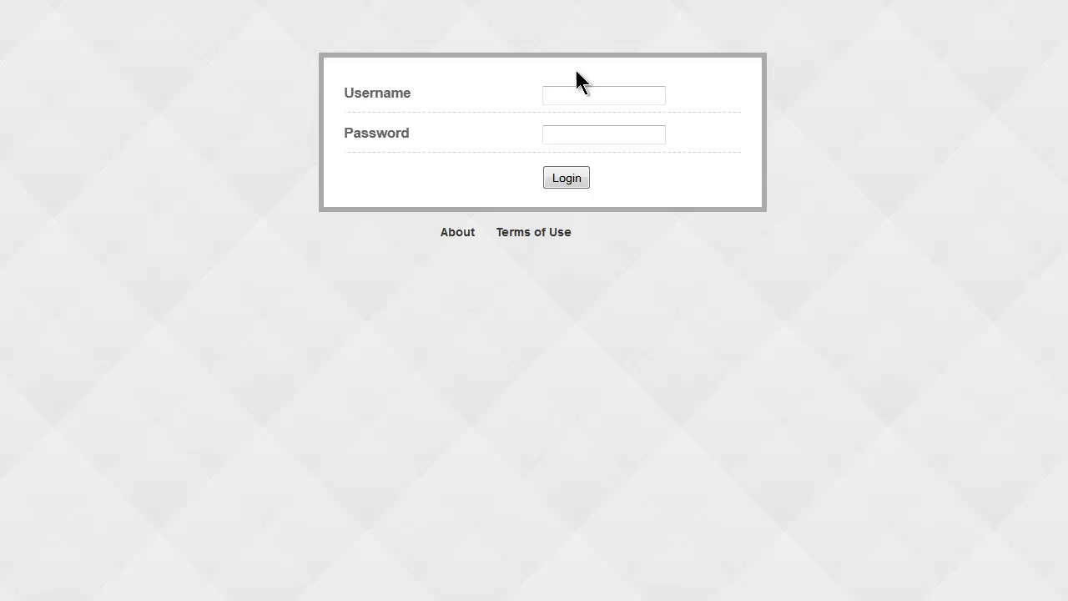
Log in with the saved administrator credentials to open the Sutch & Sutch Academy home page.
click(572, 95)
click(572, 117)
click(566, 177)
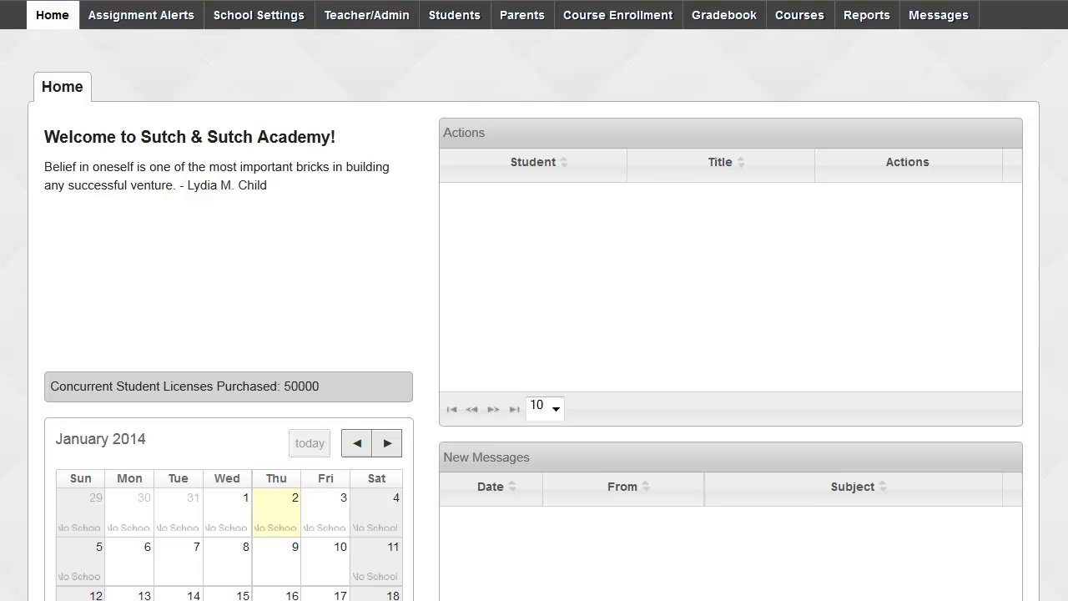
scroll(534, 301, down, 3)
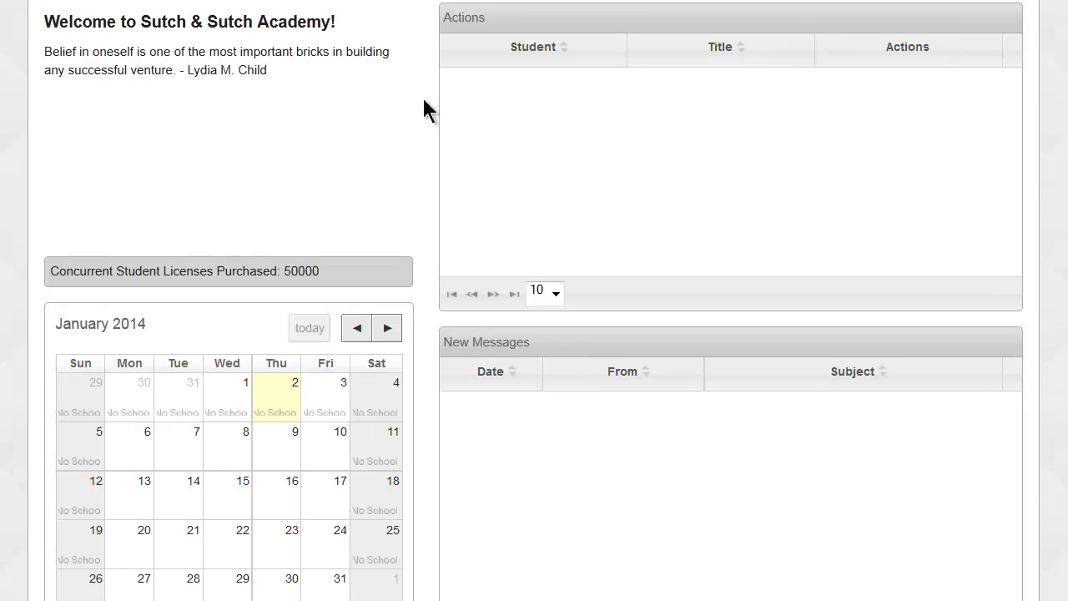
drag(45, 20, 344, 70)
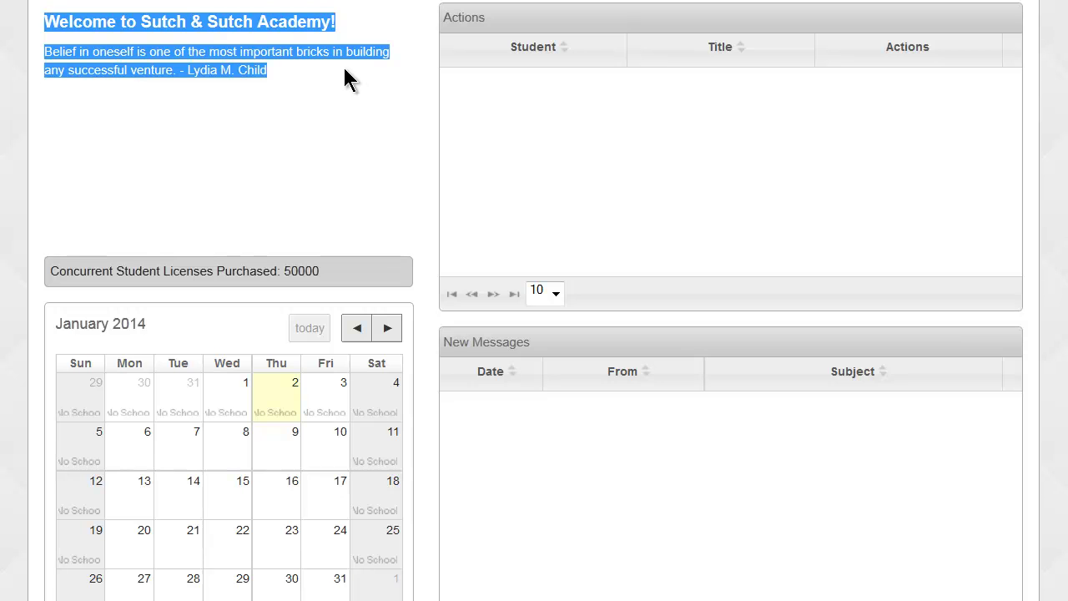
drag(47, 269, 342, 276)
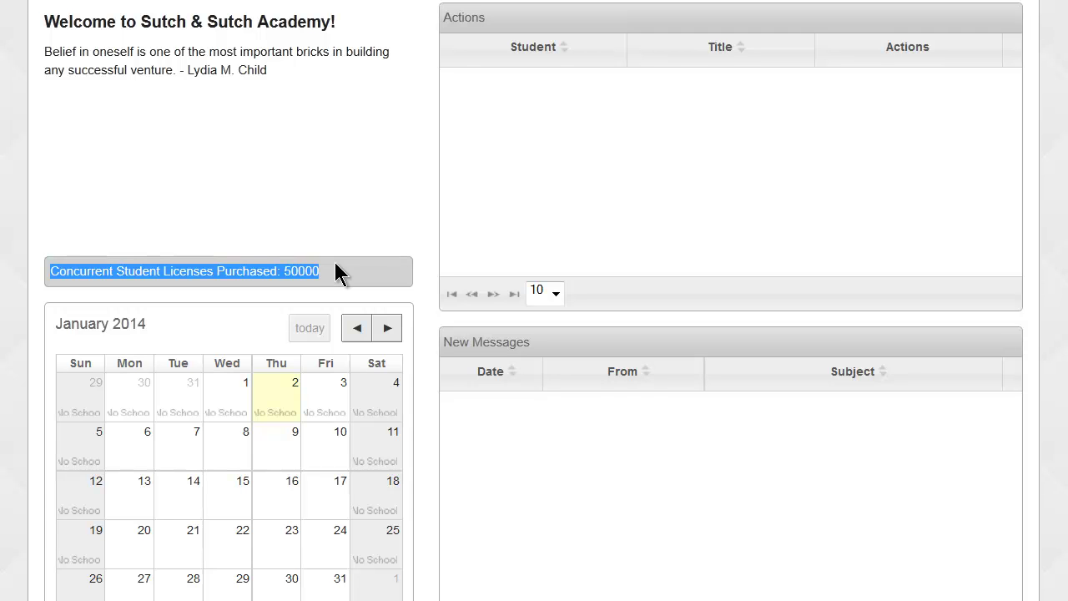
click(336, 262)
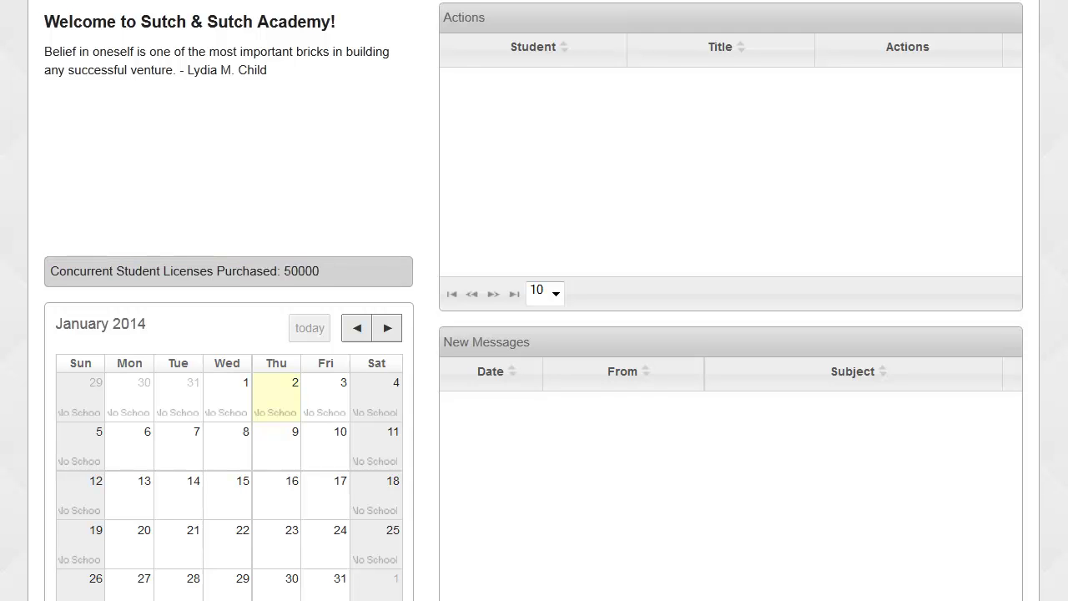
scroll(534, 300, down, 1)
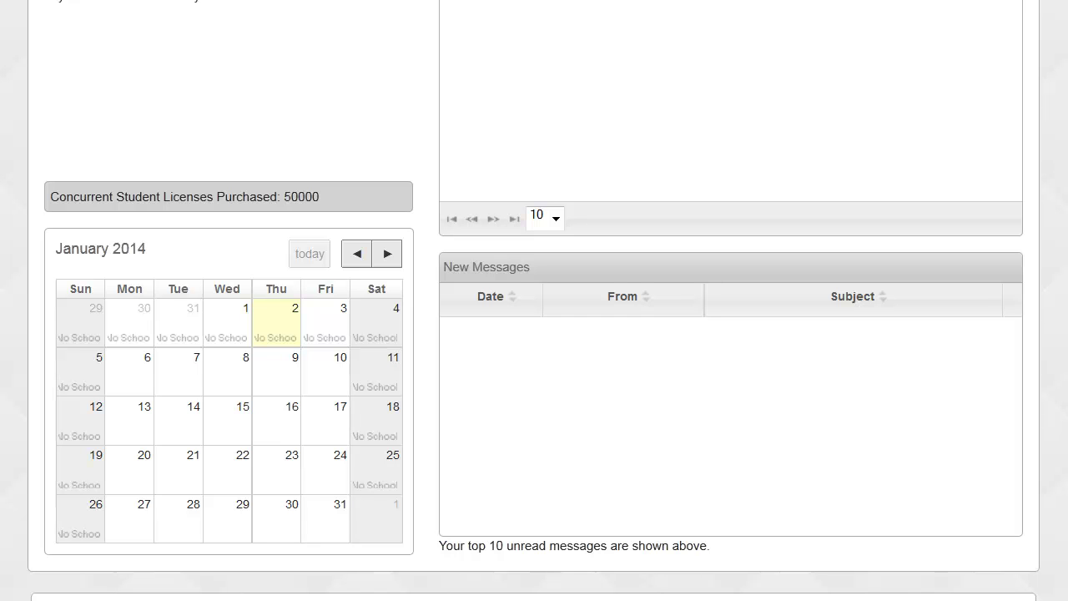
scroll(533, 300, up, 2)
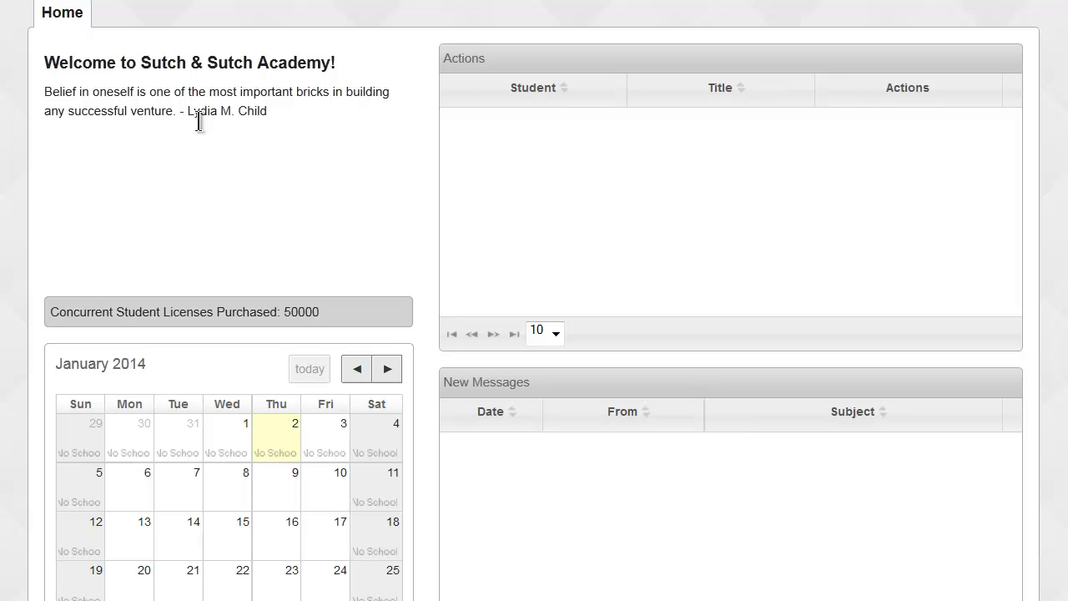
drag(442, 58, 483, 58)
scroll(468, 18, down, 3)
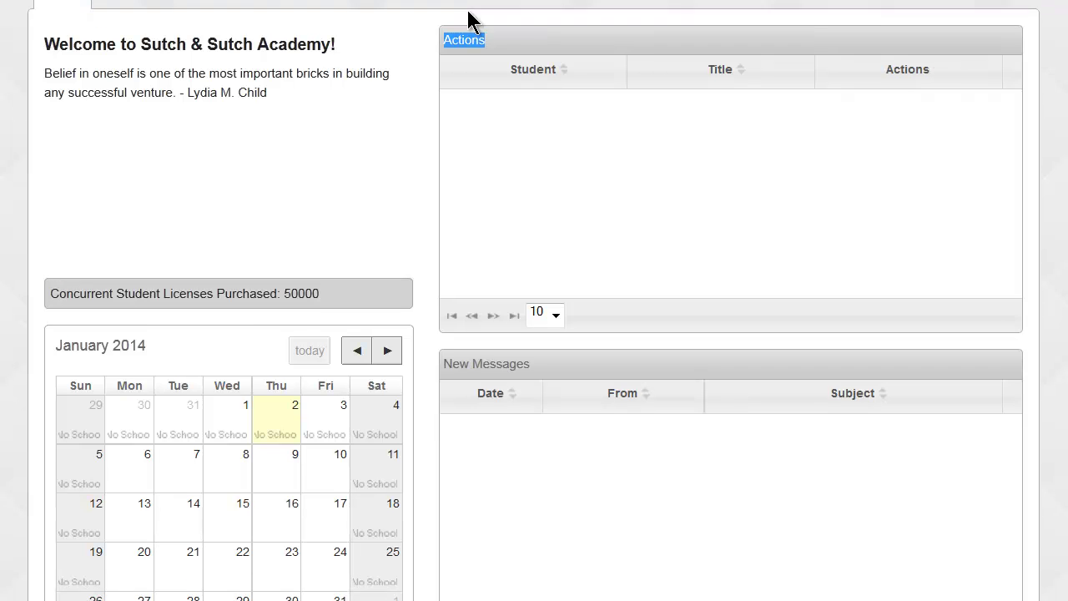
drag(442, 266, 539, 268)
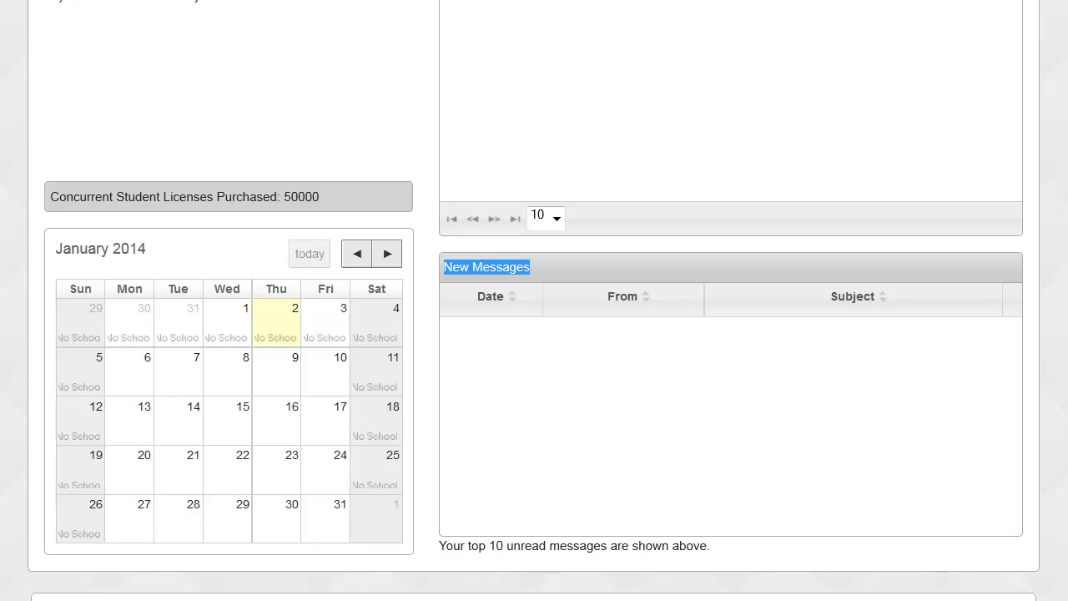
scroll(534, 301, up, 3)
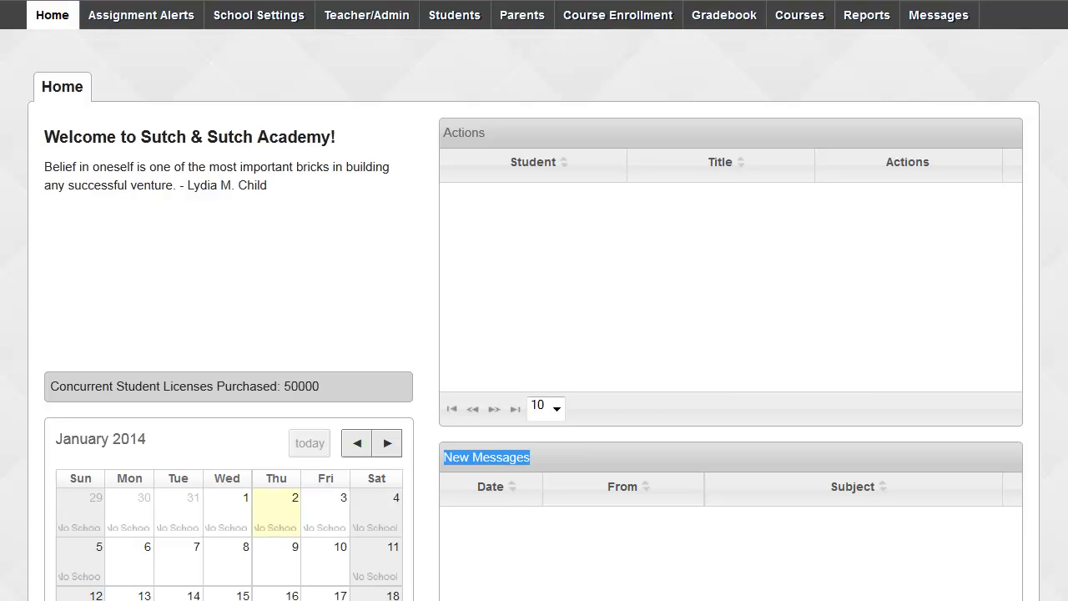
click(531, 458)
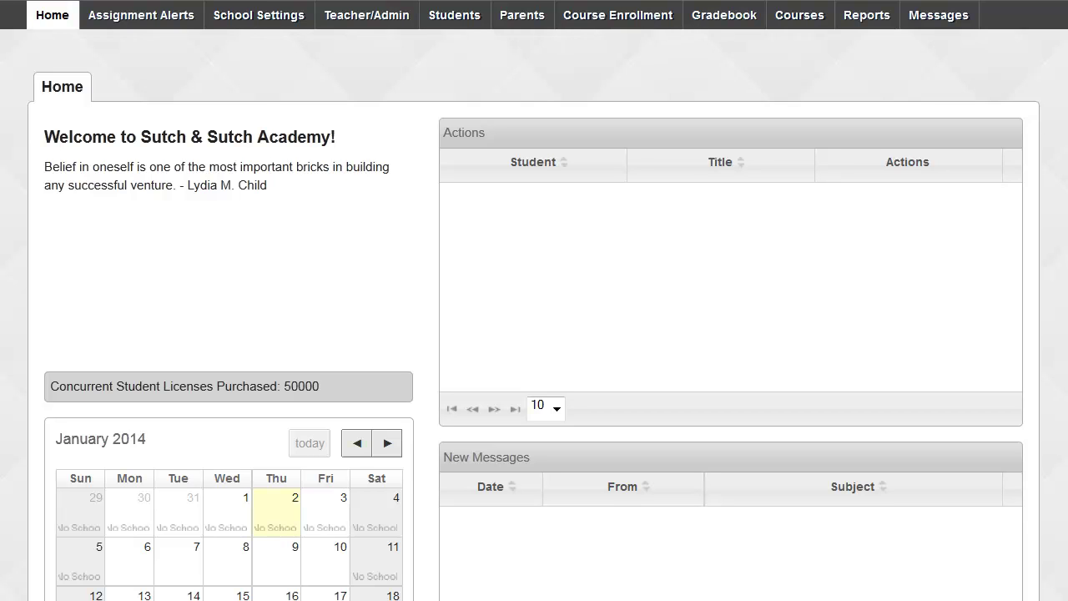
In School Settings, review the Name, Welcome Message and Message of the Day fields, then open Thresholds & Weighting.
click(261, 17)
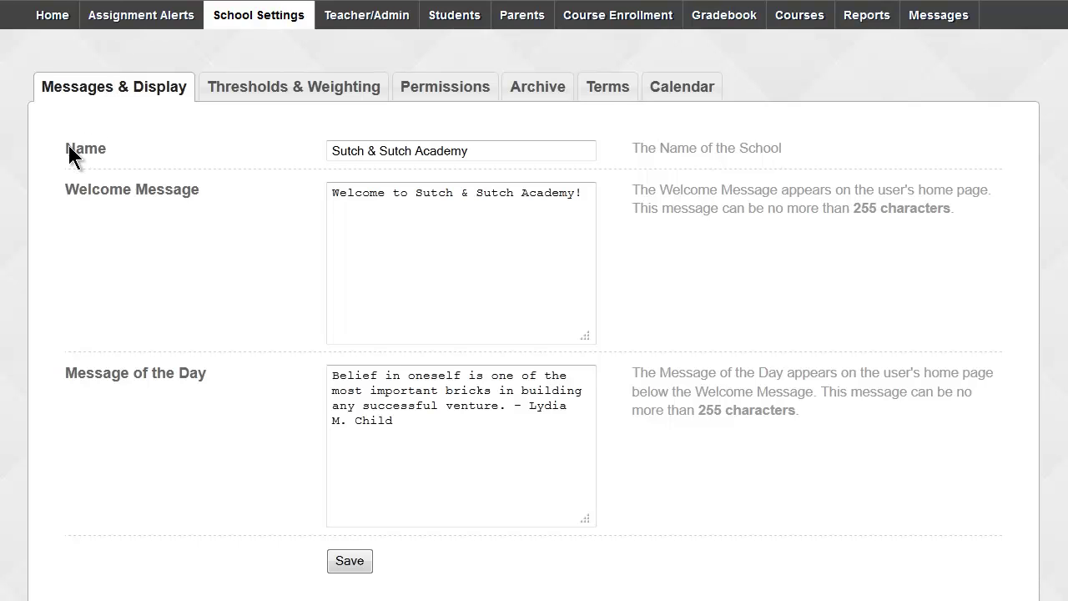
drag(65, 146, 109, 147)
drag(67, 190, 177, 190)
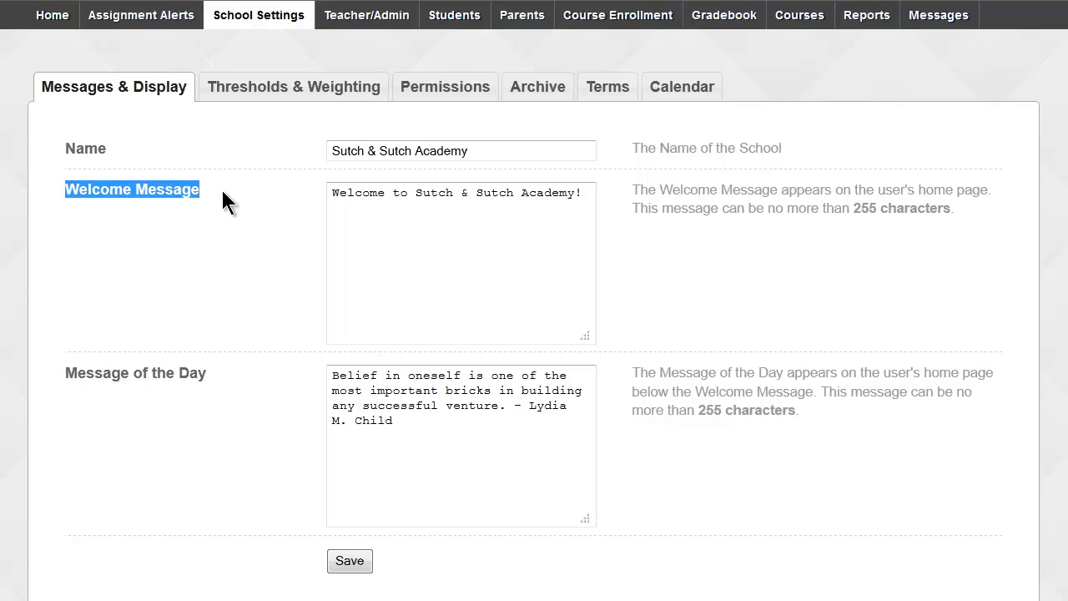
drag(66, 373, 201, 373)
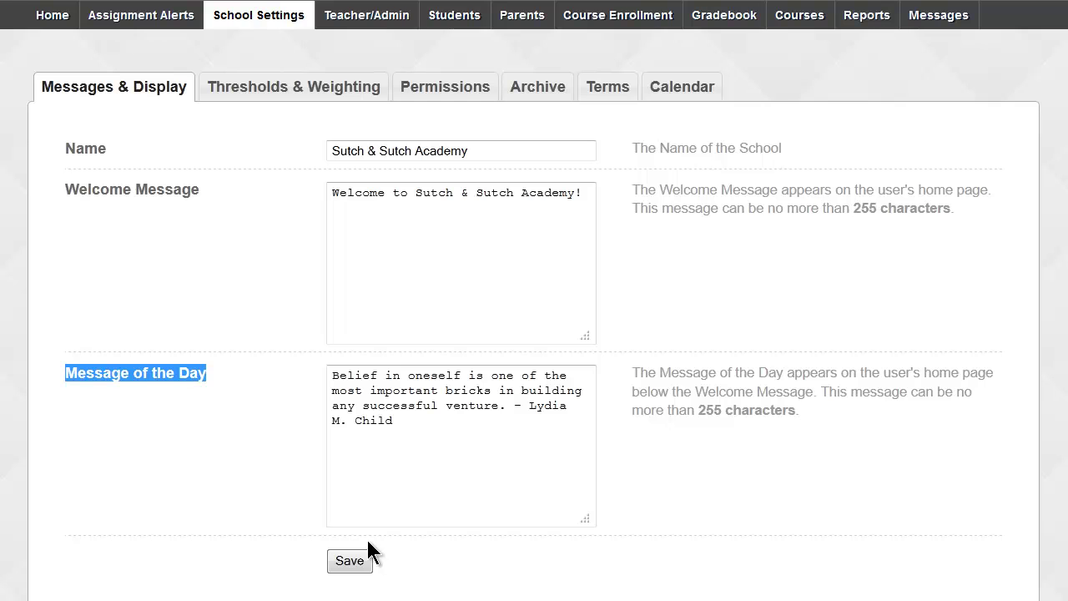
click(304, 99)
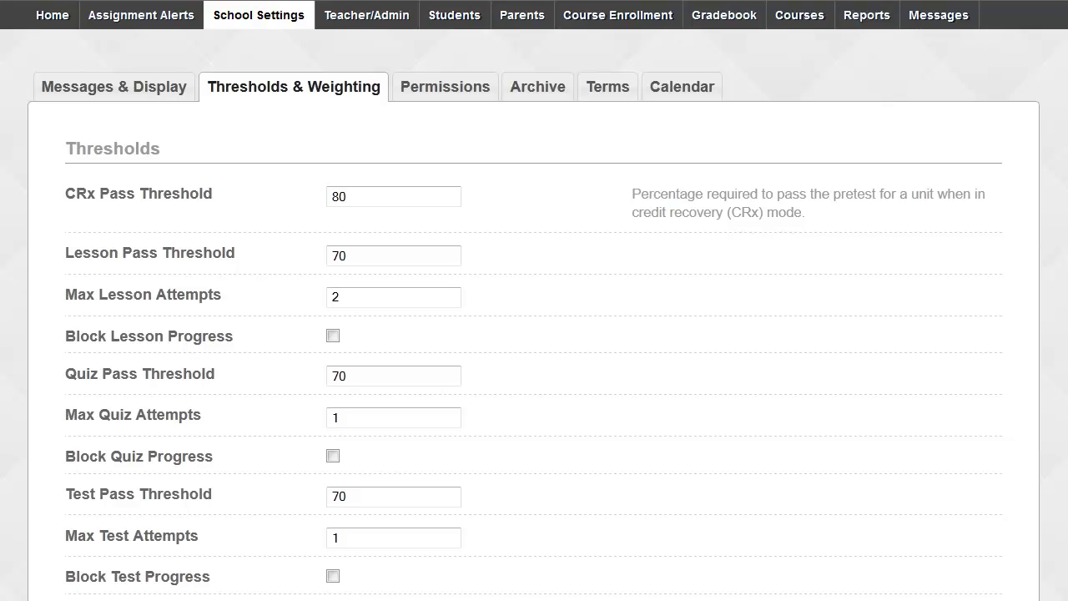
Scroll to the Thresholds section and review the CRx Pass Threshold of 80 and the attempt limits.
scroll(534, 301, down, 3)
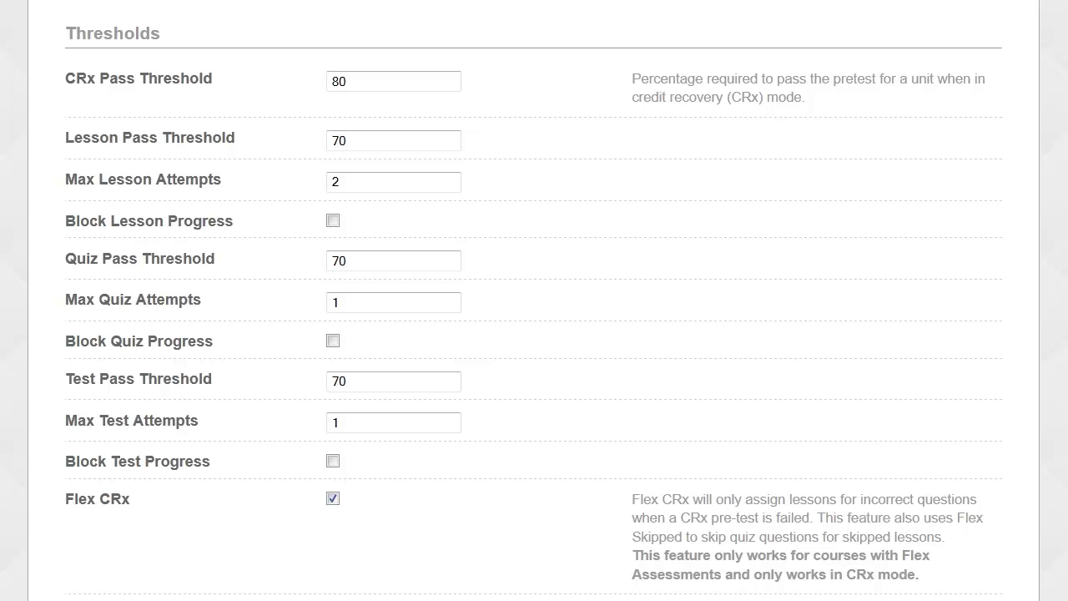
drag(63, 76, 80, 76)
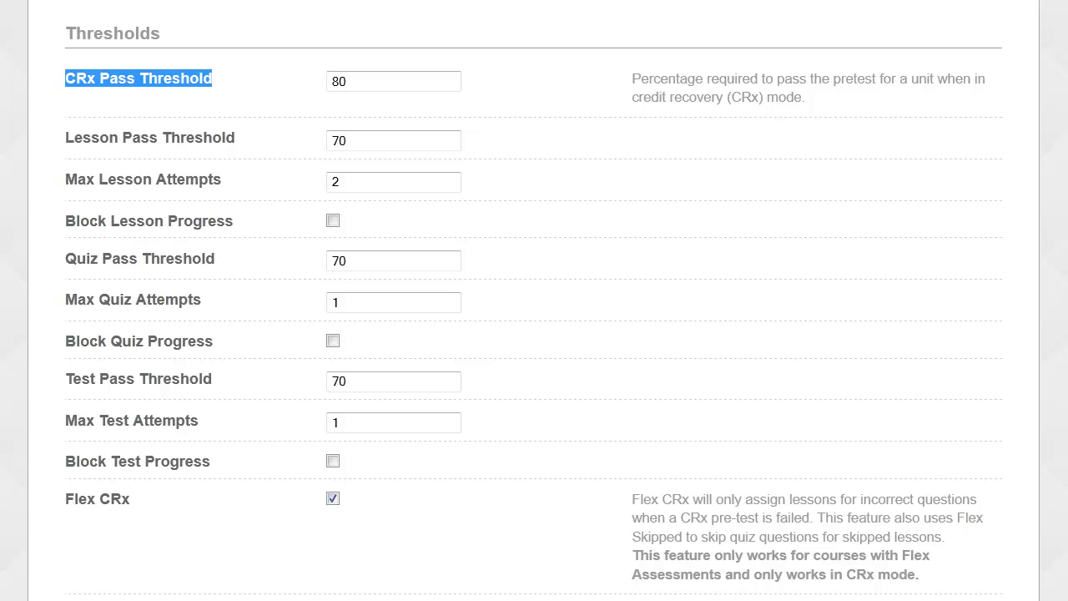
drag(350, 81, 332, 81)
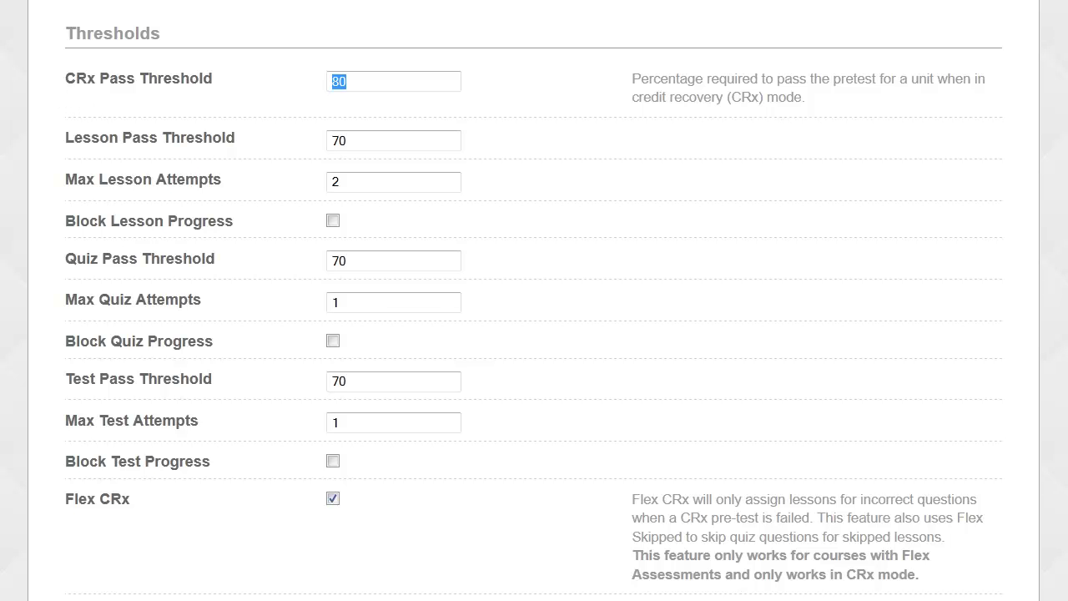
scroll(534, 334, down, 3)
scroll(534, 333, down, 3)
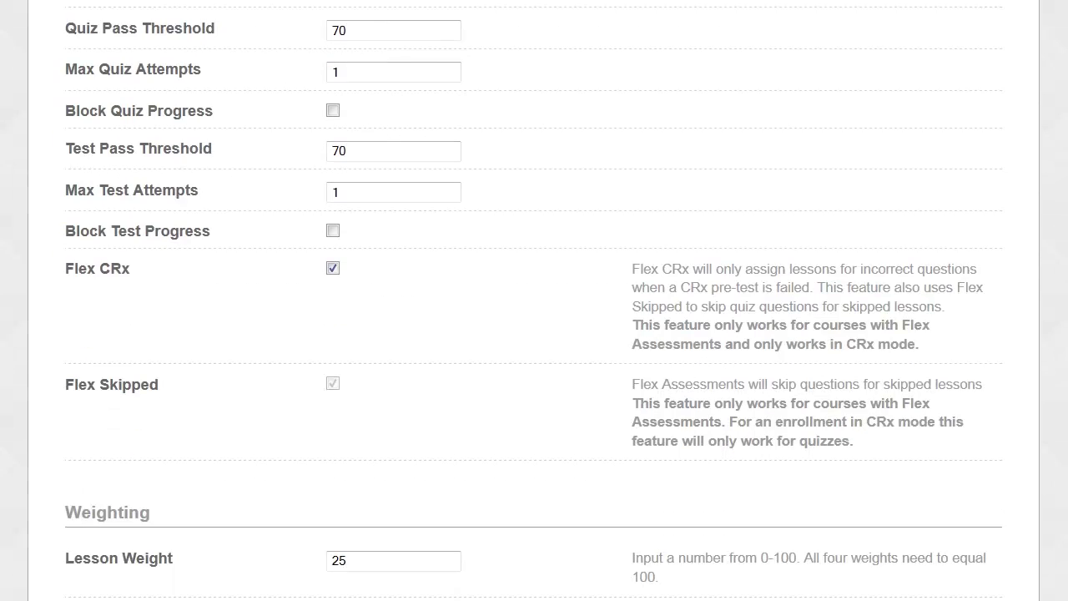
triple_click(71, 268)
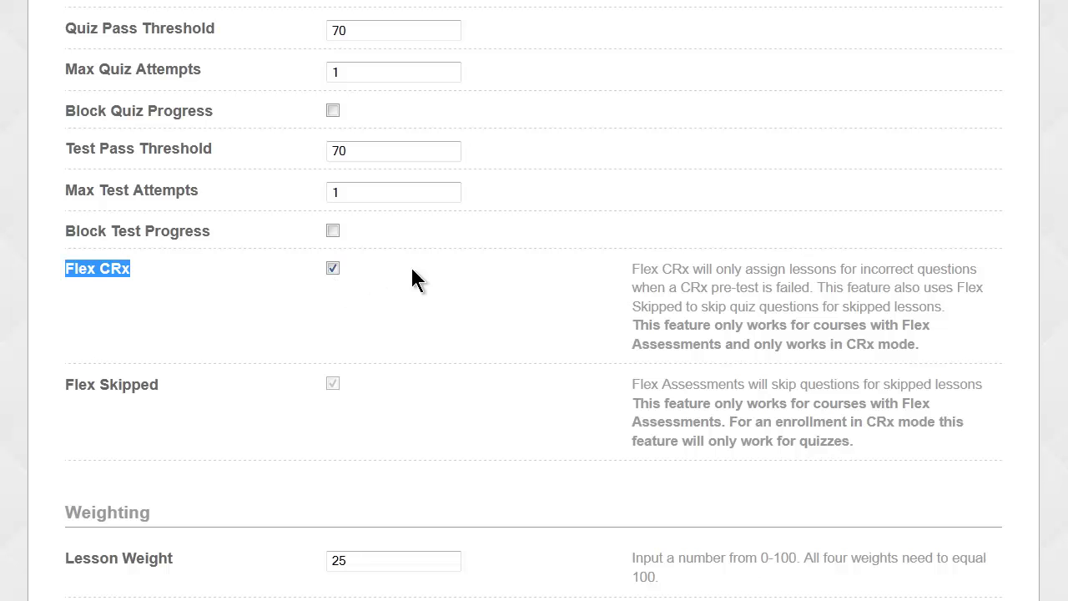
drag(691, 271, 978, 271)
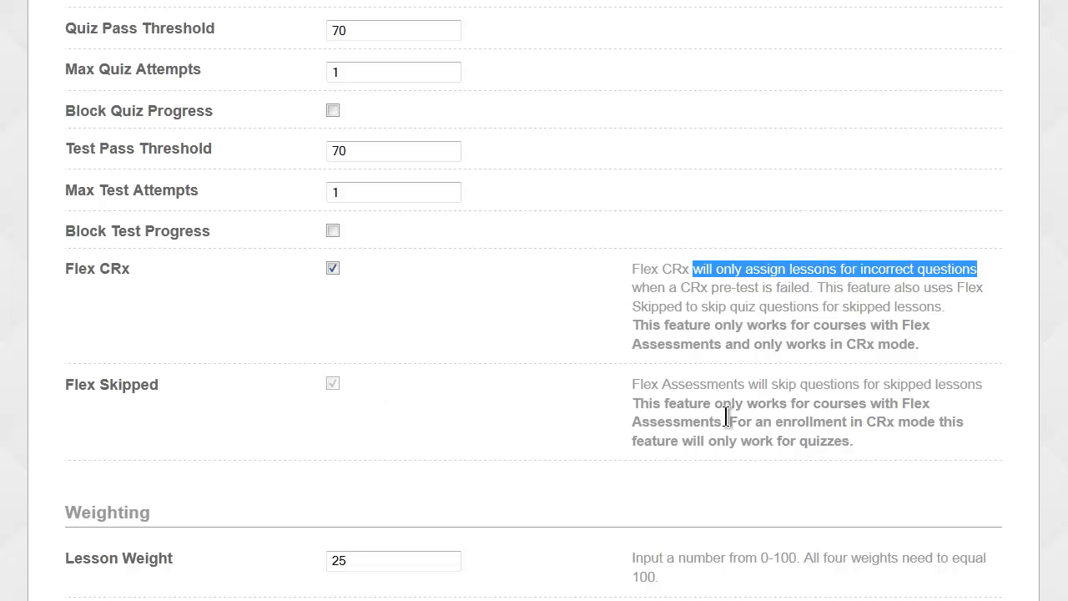
drag(729, 421, 861, 440)
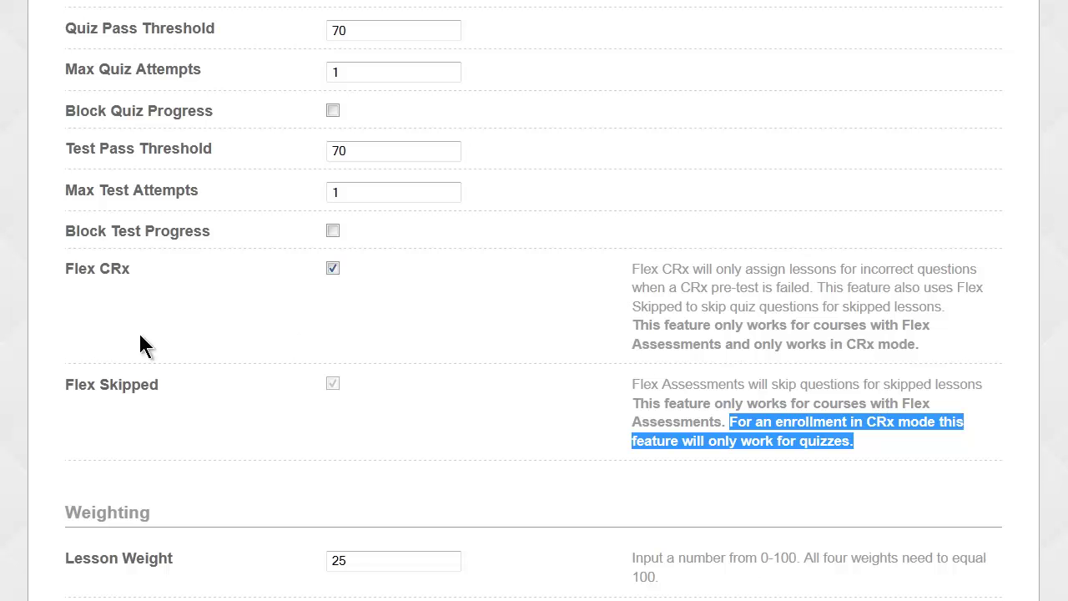
scroll(534, 300, up, 3)
scroll(534, 300, up, 3)
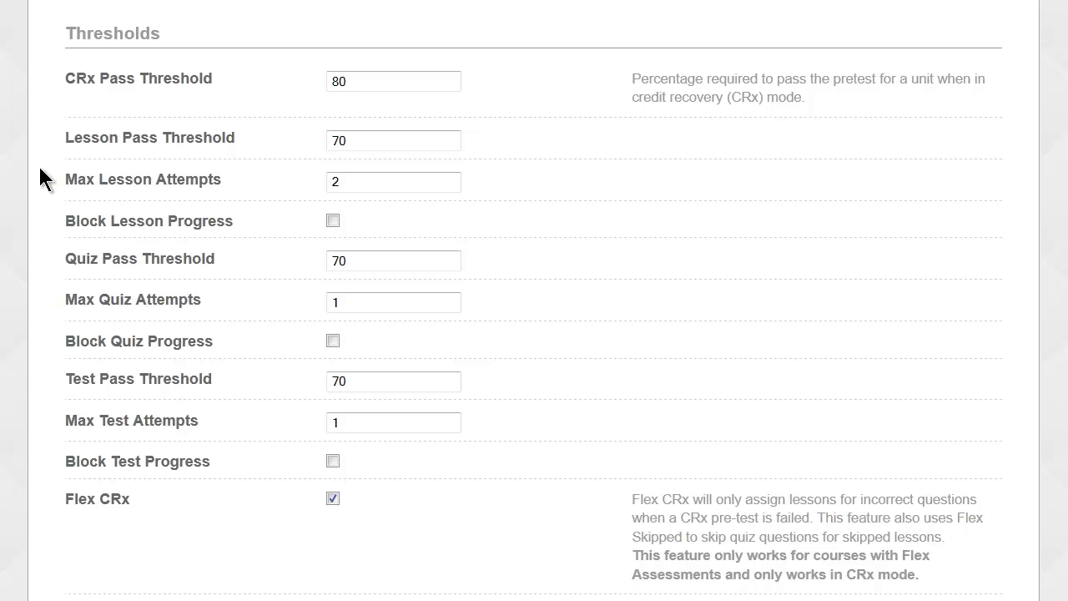
drag(238, 139, 138, 139)
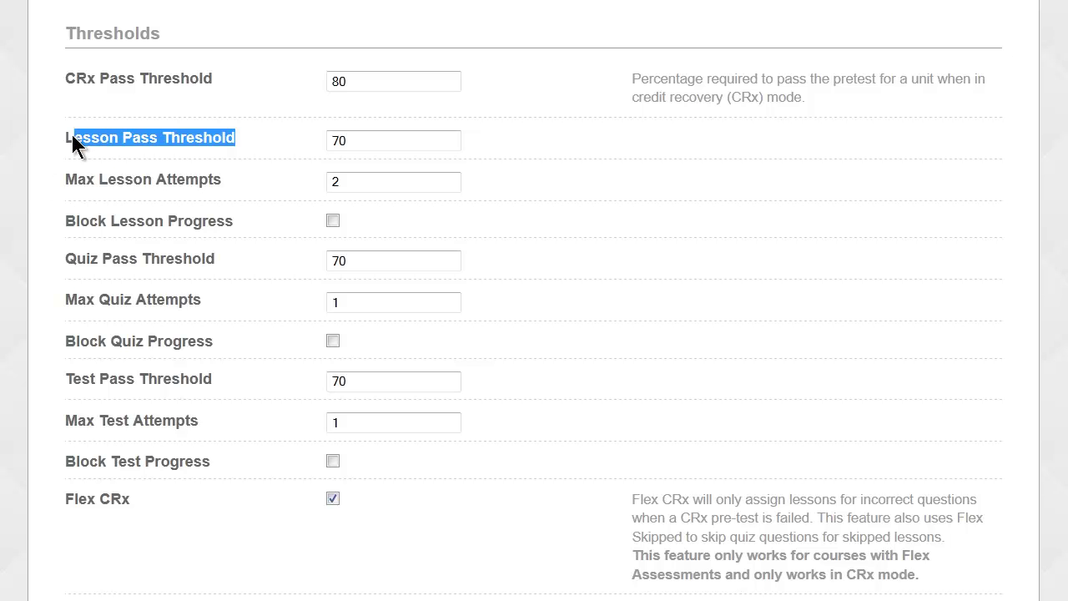
double_click(362, 140)
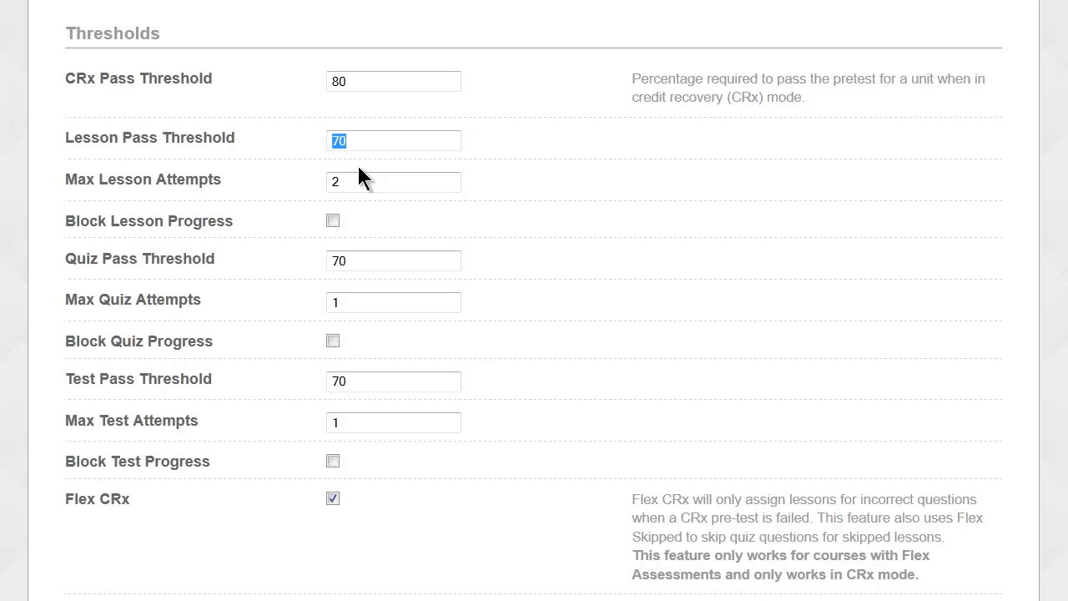
drag(73, 179, 225, 179)
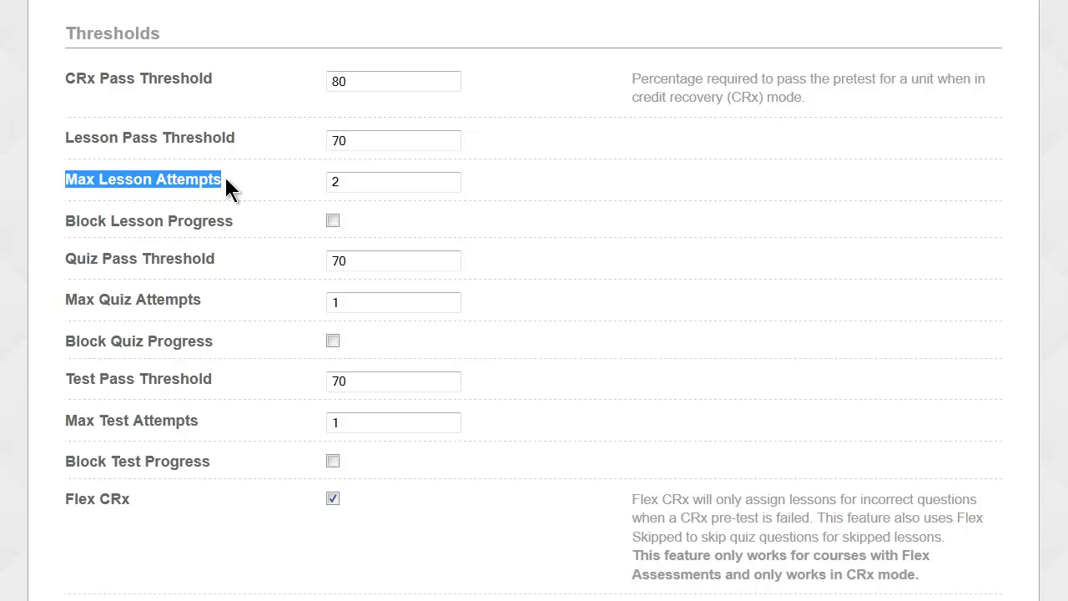
double_click(331, 181)
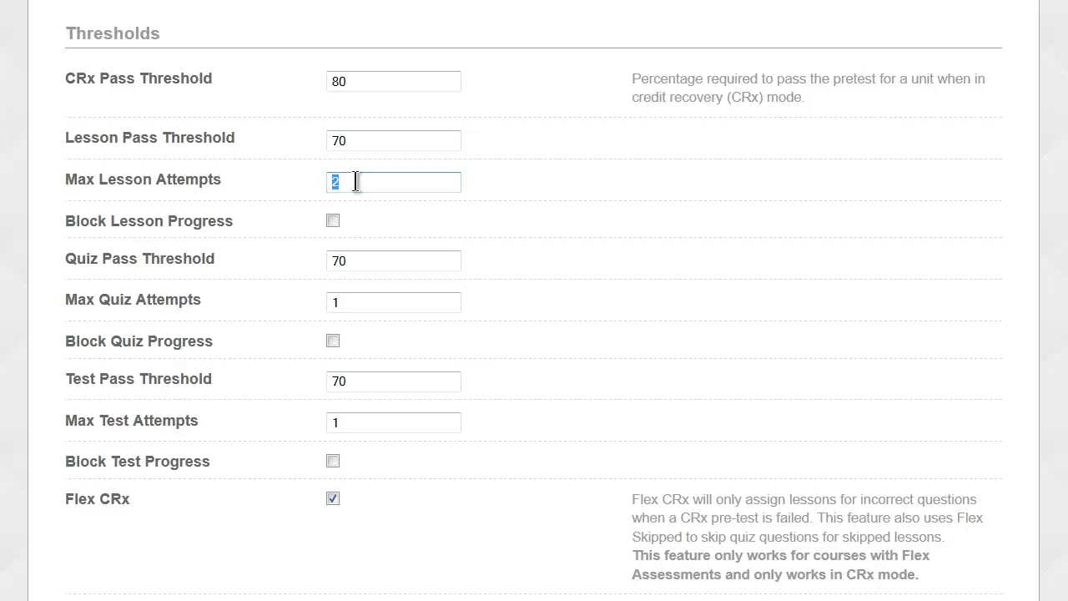
click(344, 181)
drag(357, 180, 330, 181)
drag(357, 142, 329, 142)
click(369, 181)
drag(67, 182, 193, 180)
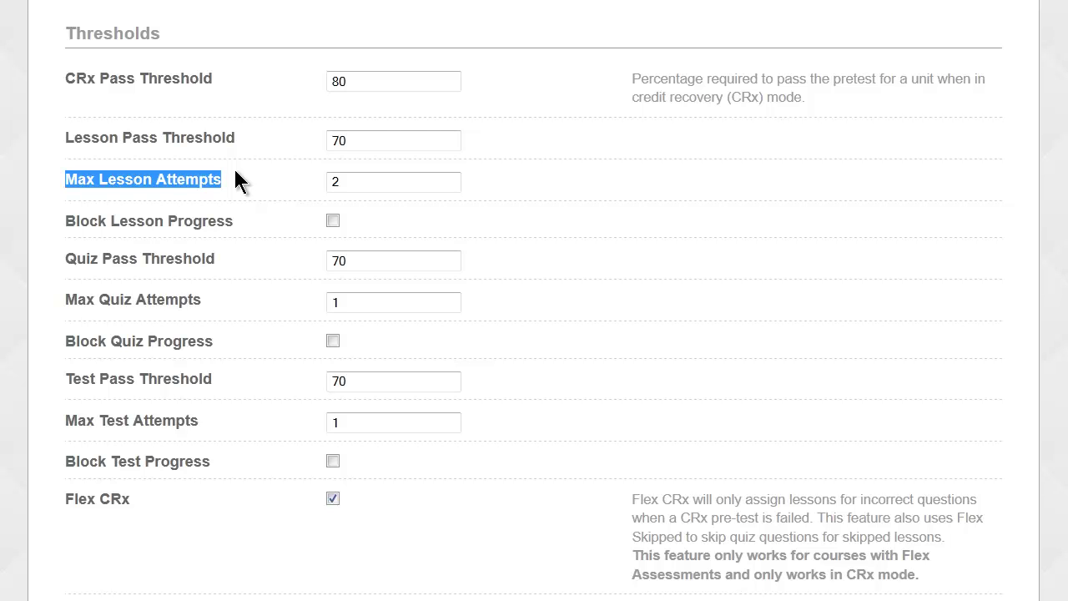
click(65, 219)
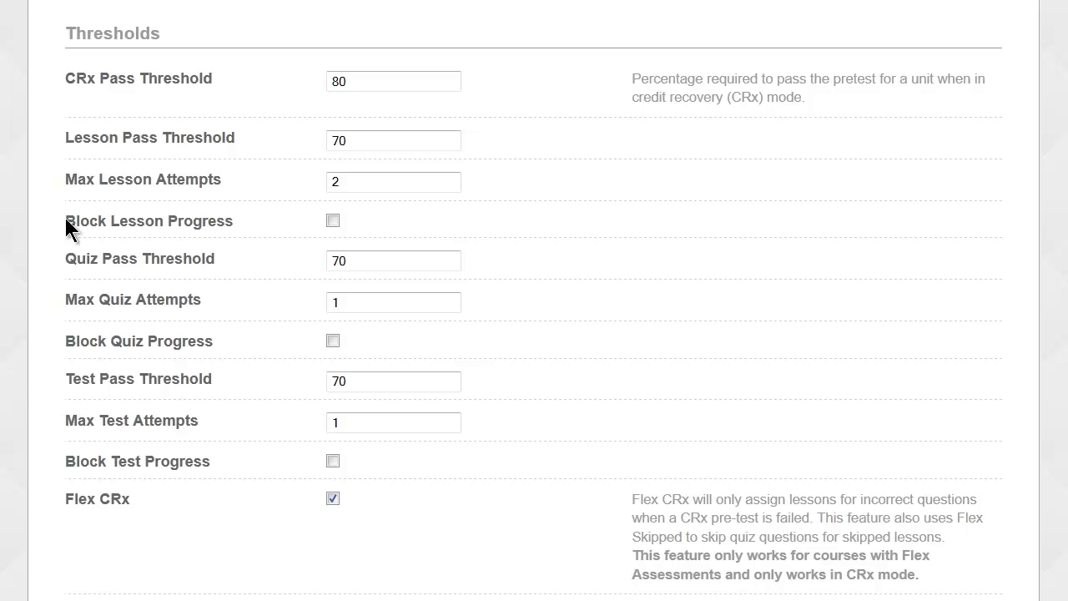
drag(234, 221, 169, 219)
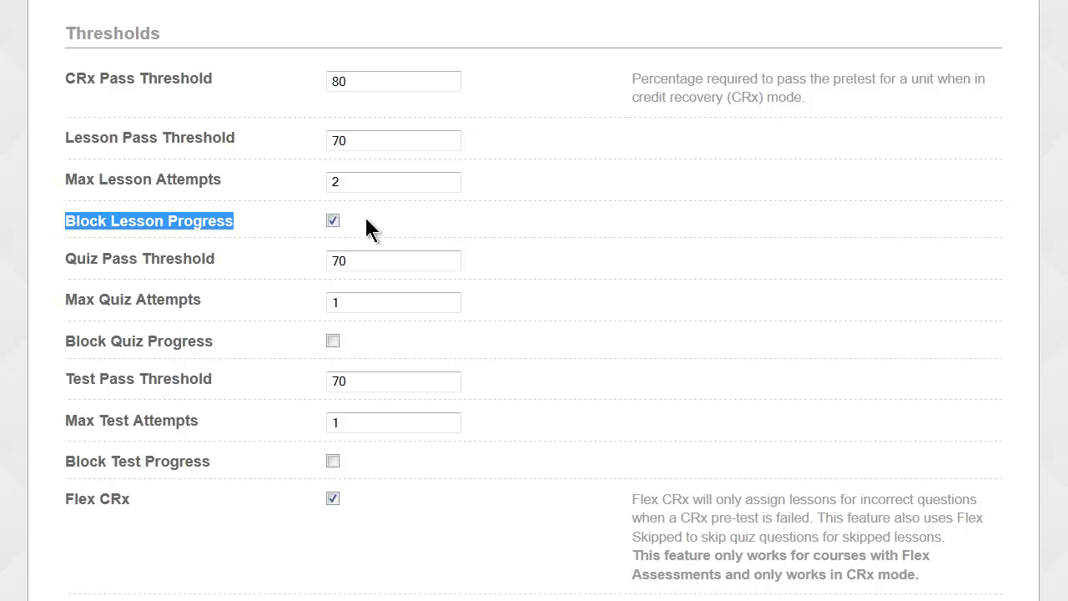
click(347, 141)
drag(346, 141, 326, 141)
click(345, 181)
drag(345, 181, 325, 181)
click(262, 177)
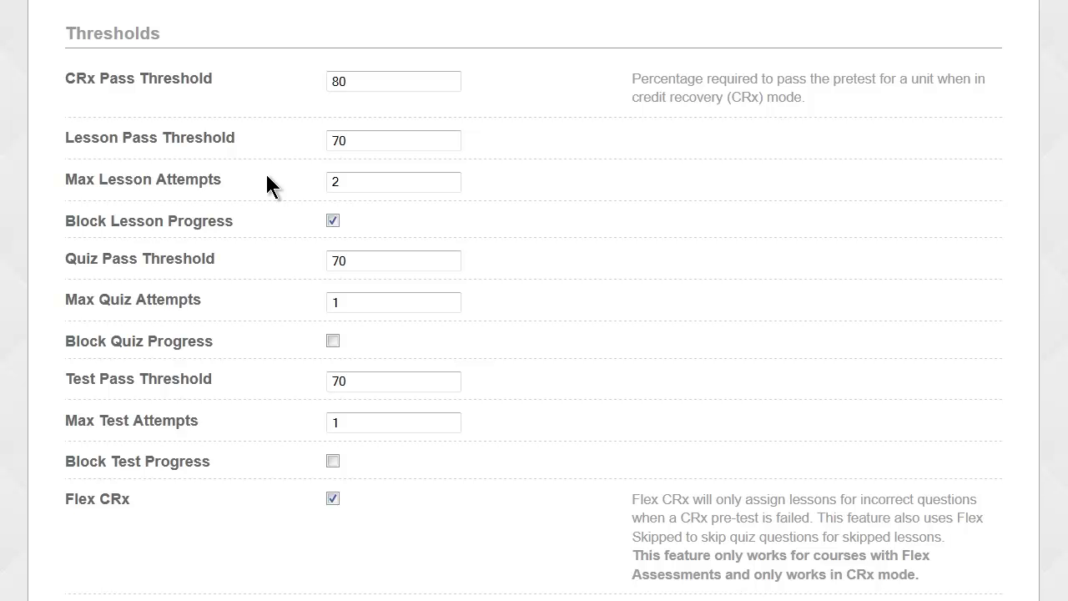
click(332, 221)
scroll(98, 379, down, 3)
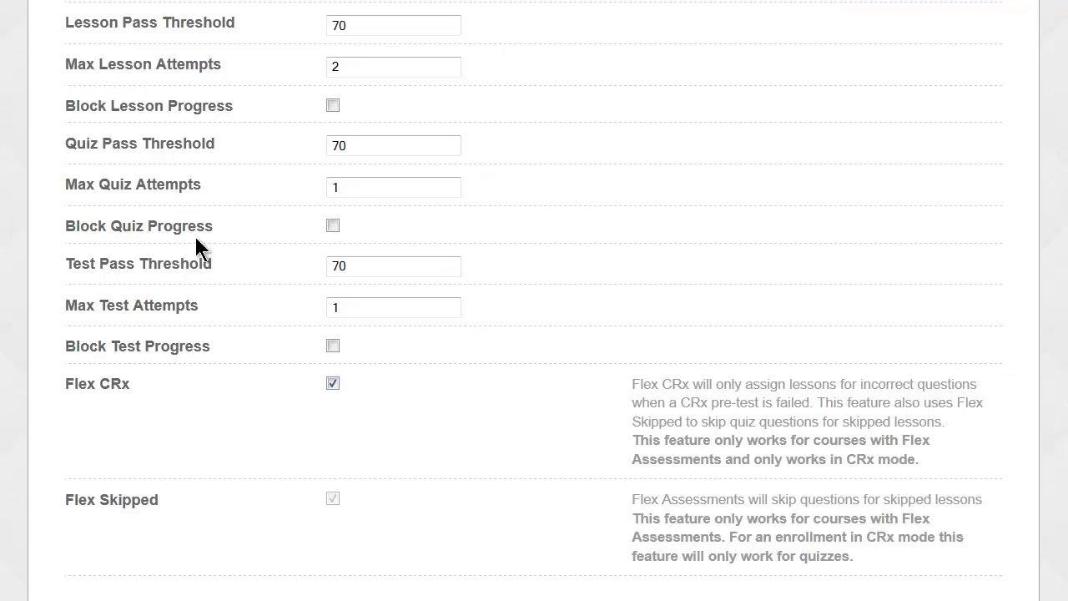
click(326, 186)
drag(342, 307, 323, 306)
text(1)
scroll(534, 300, down, 3)
scroll(533, 300, down, 3)
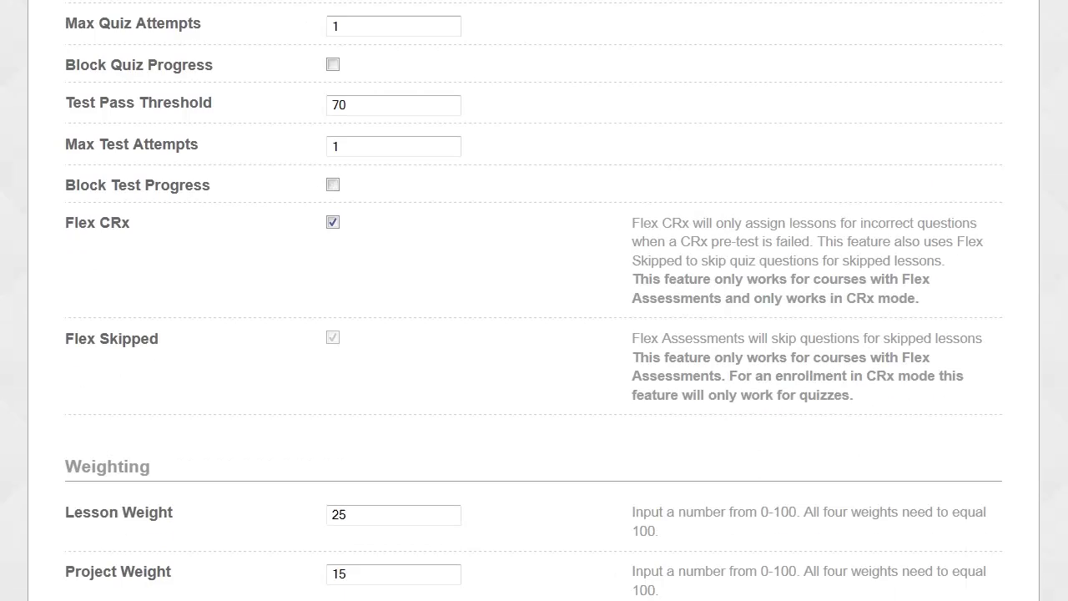
scroll(534, 300, down, 4)
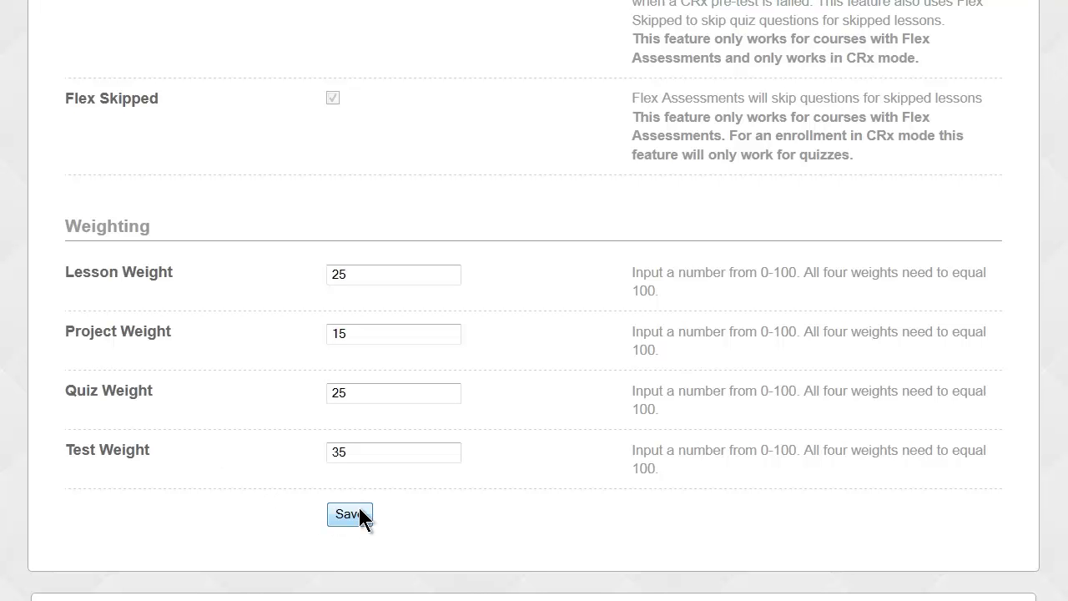
Return to the top of School Settings and switch to the Permissions tab.
scroll(359, 507, up, 8)
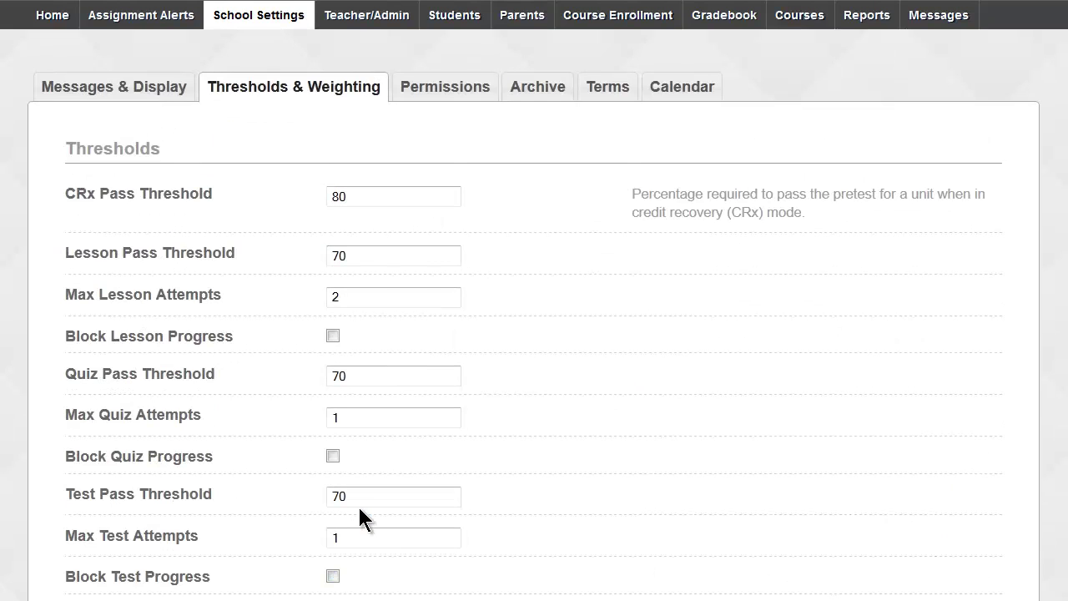
click(465, 89)
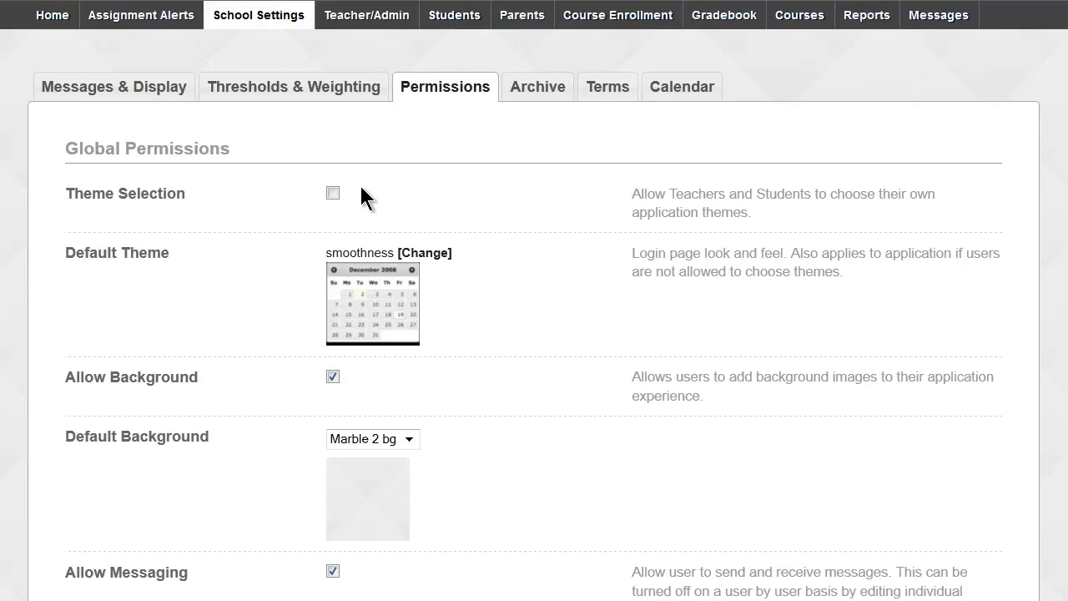
Toggle Theme Selection under Global Permissions so it ends unchecked, then point out the Default Theme setting.
click(336, 193)
drag(68, 148, 233, 145)
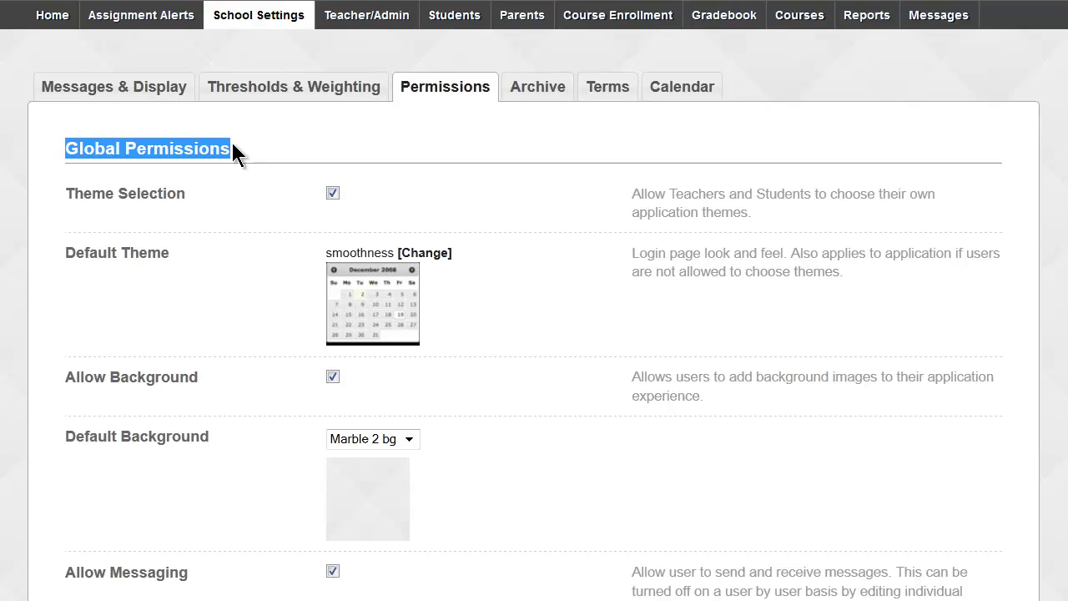
scroll(233, 145, down, 2)
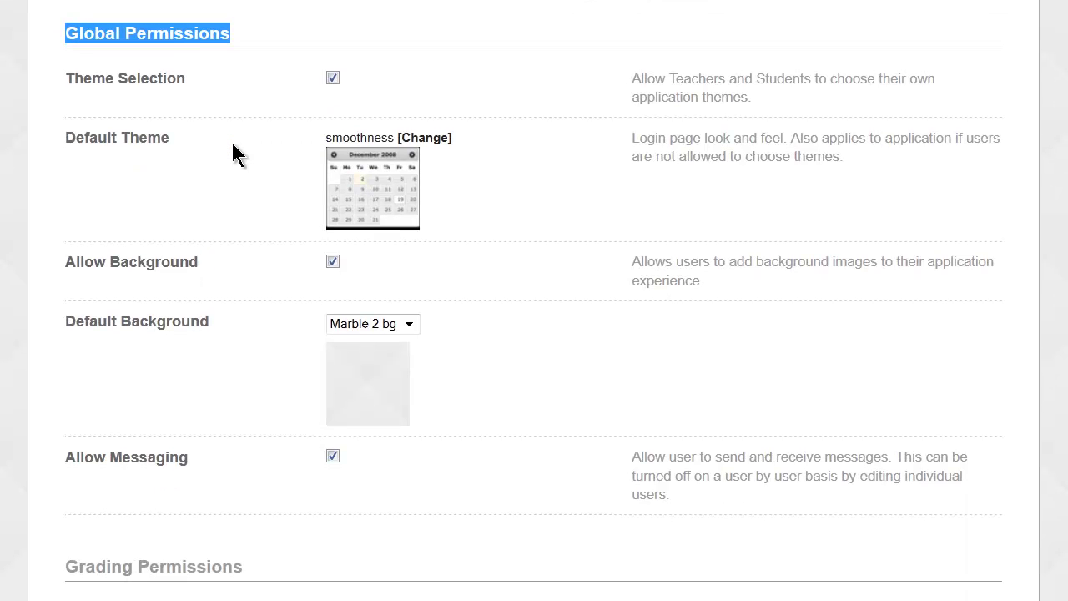
click(69, 73)
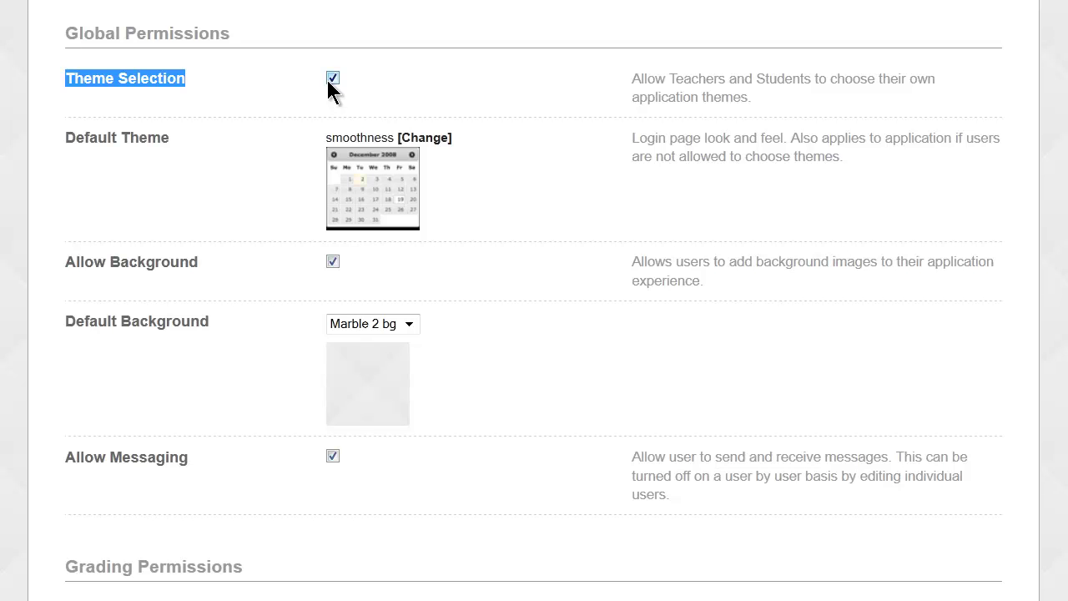
click(332, 79)
drag(65, 134, 175, 132)
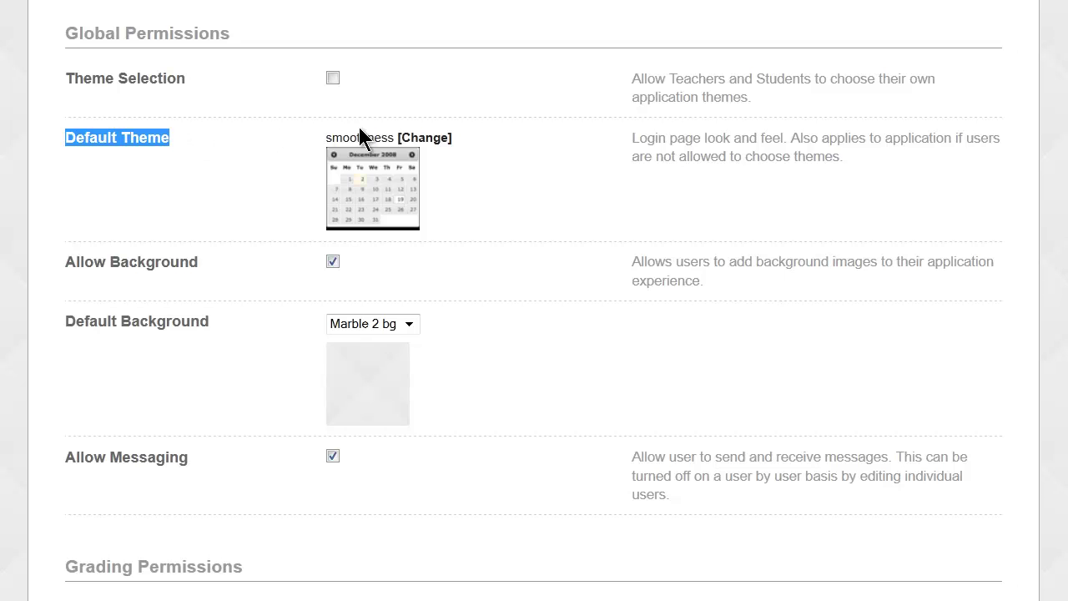
Choose smoothness as the Default Theme from the theme list.
click(424, 139)
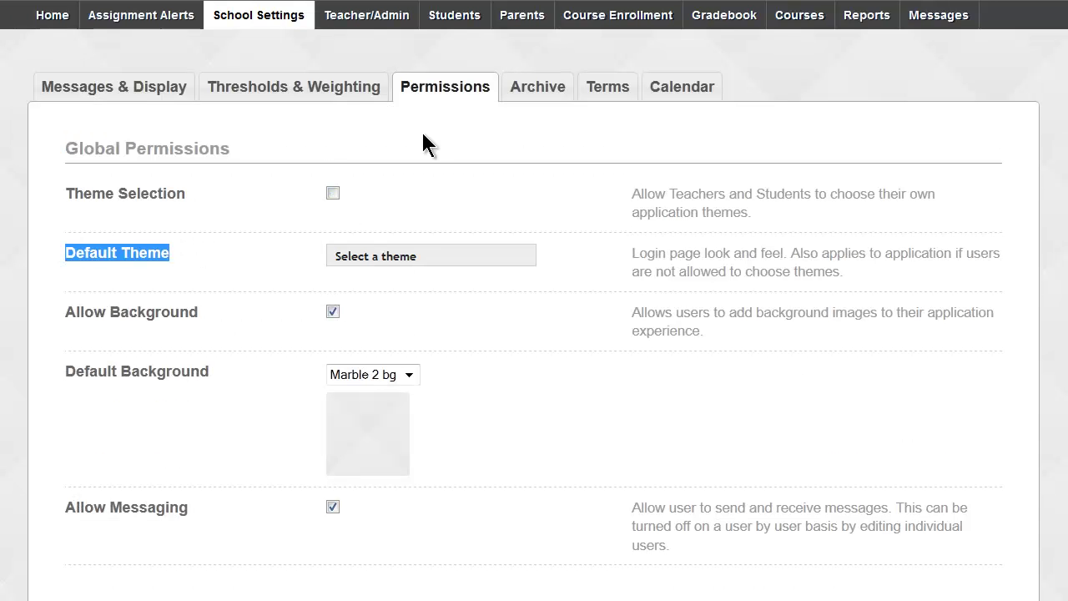
click(392, 262)
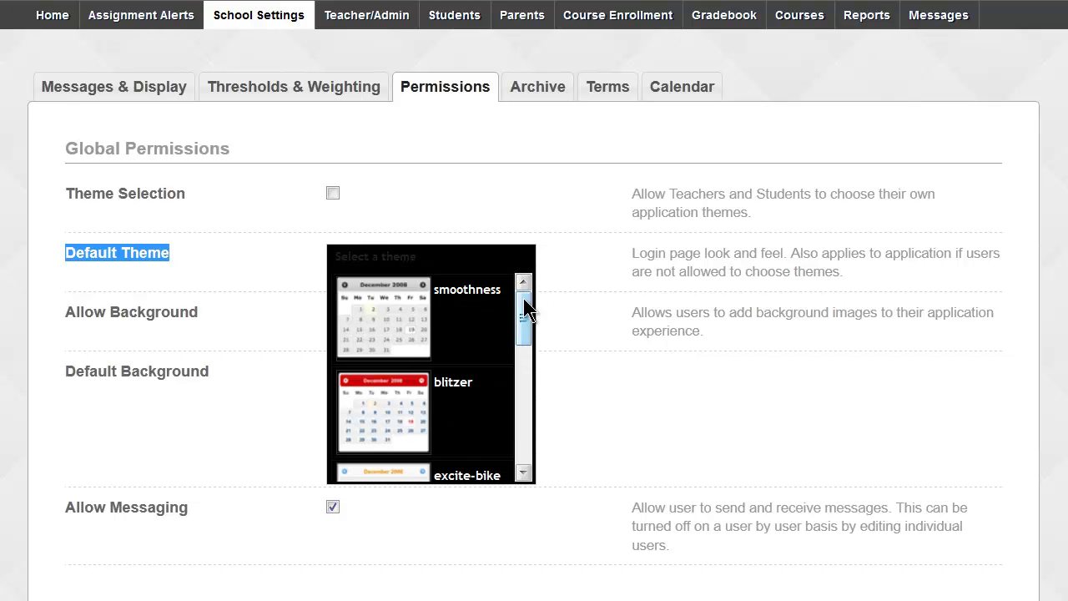
mouse_move(522, 309)
mouse_down()
mouse_move(529, 443)
mouse_move(534, 305)
mouse_up()
click(388, 329)
Re-check Theme Selection, then scroll down to the Allow Background setting.
click(332, 194)
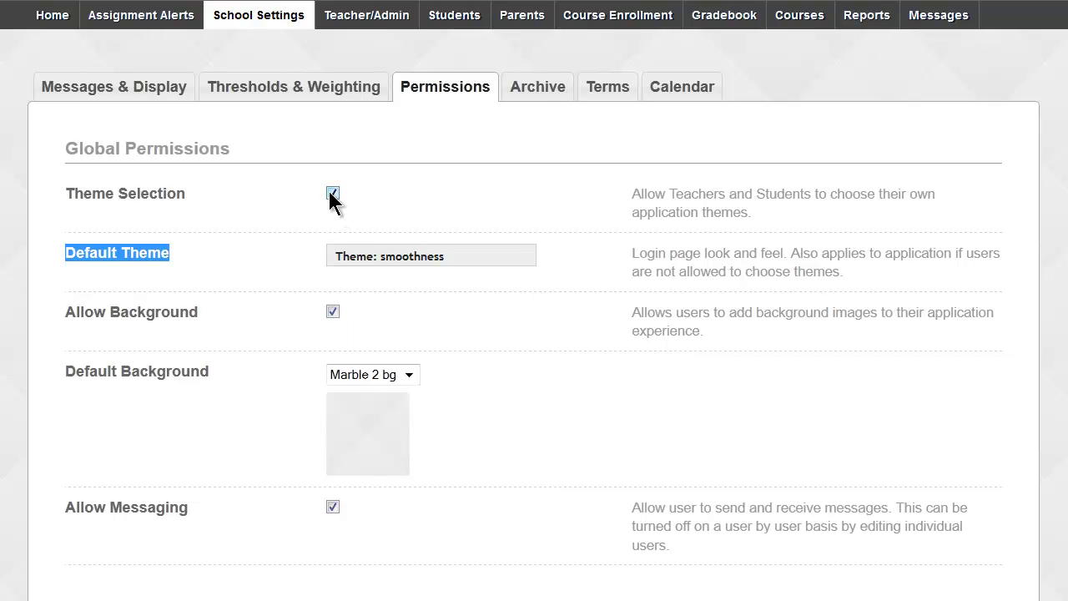
scroll(212, 266, down, 2)
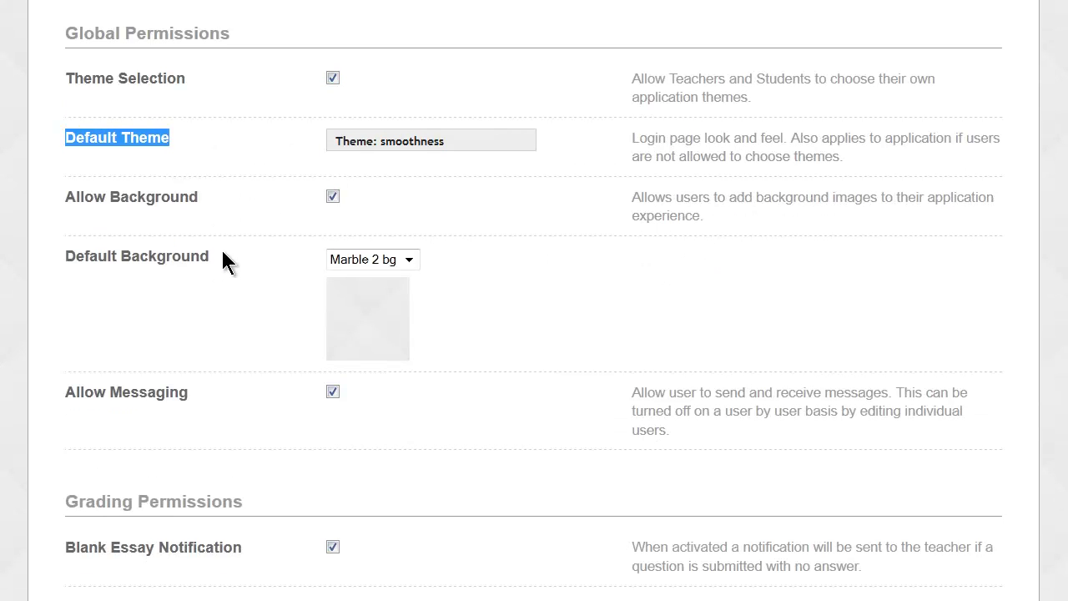
drag(60, 192, 118, 196)
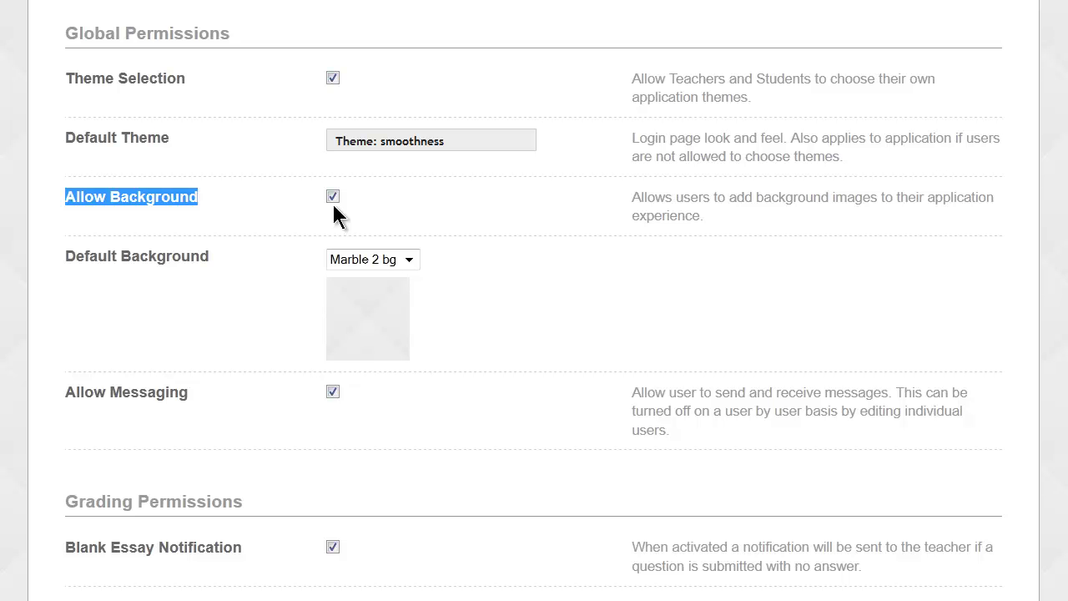
click(412, 261)
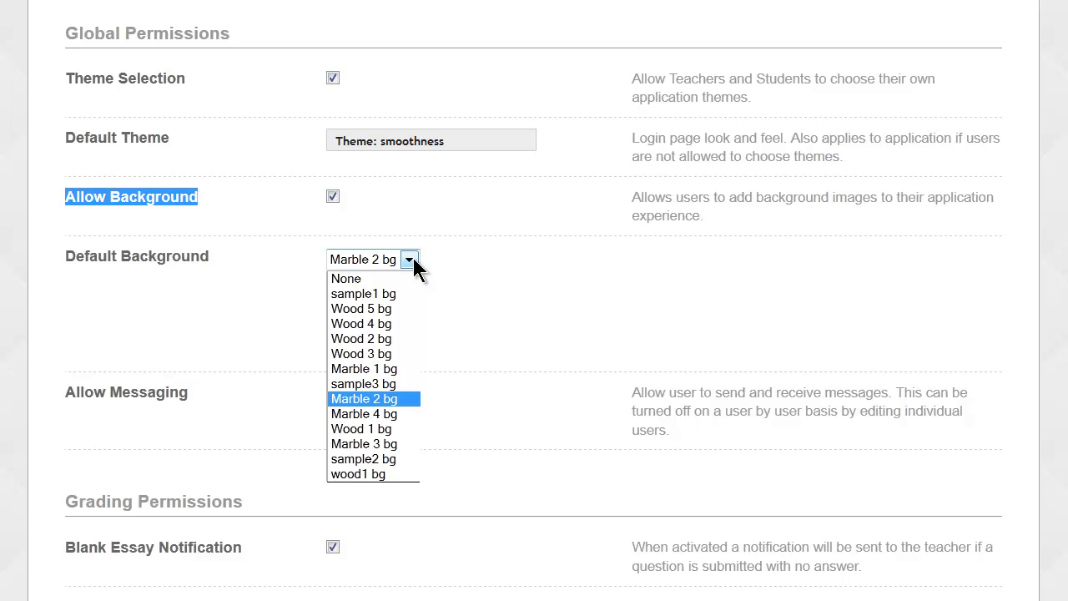
click(448, 269)
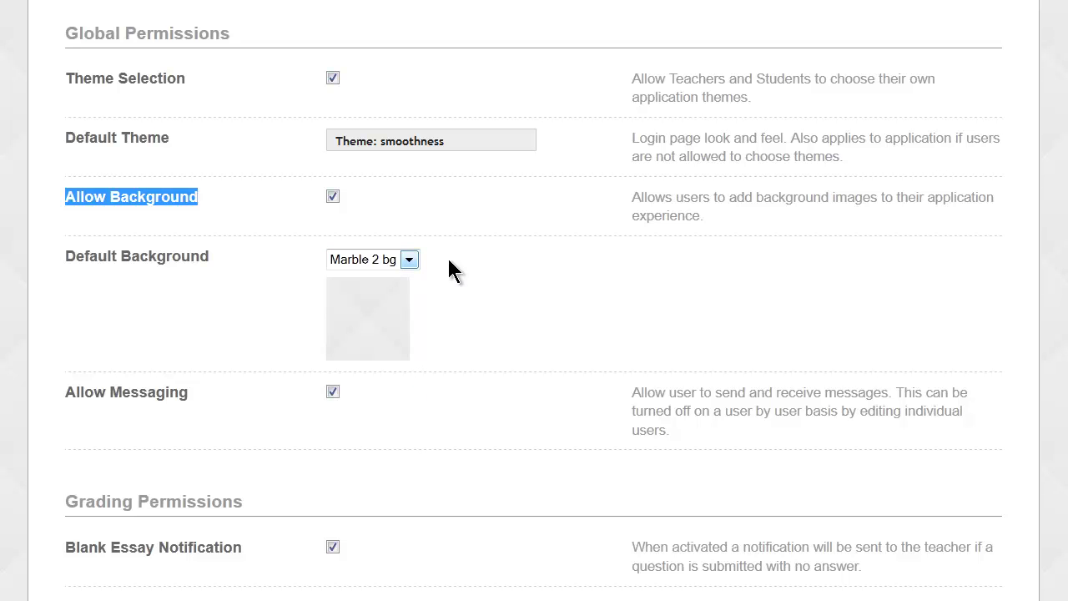
scroll(449, 259, down, 3)
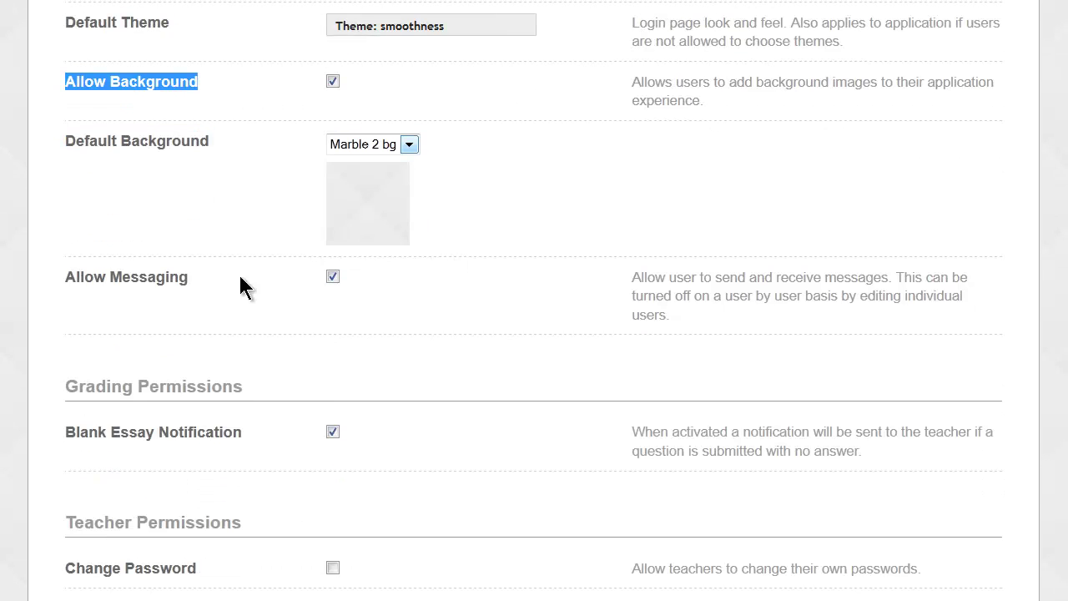
drag(68, 278, 192, 279)
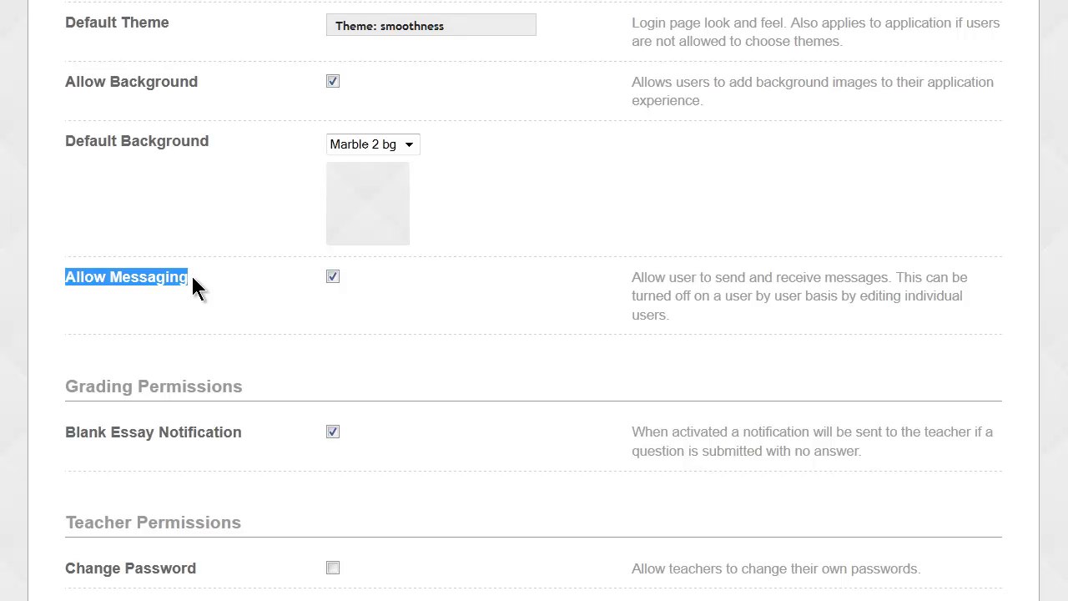
scroll(203, 273, down, 4)
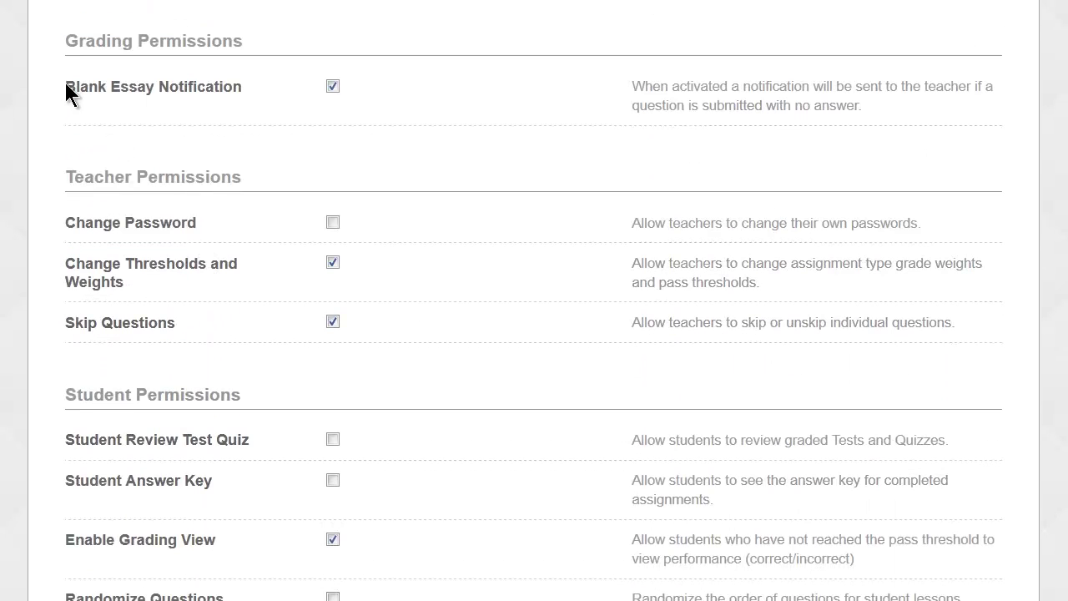
drag(242, 87, 113, 85)
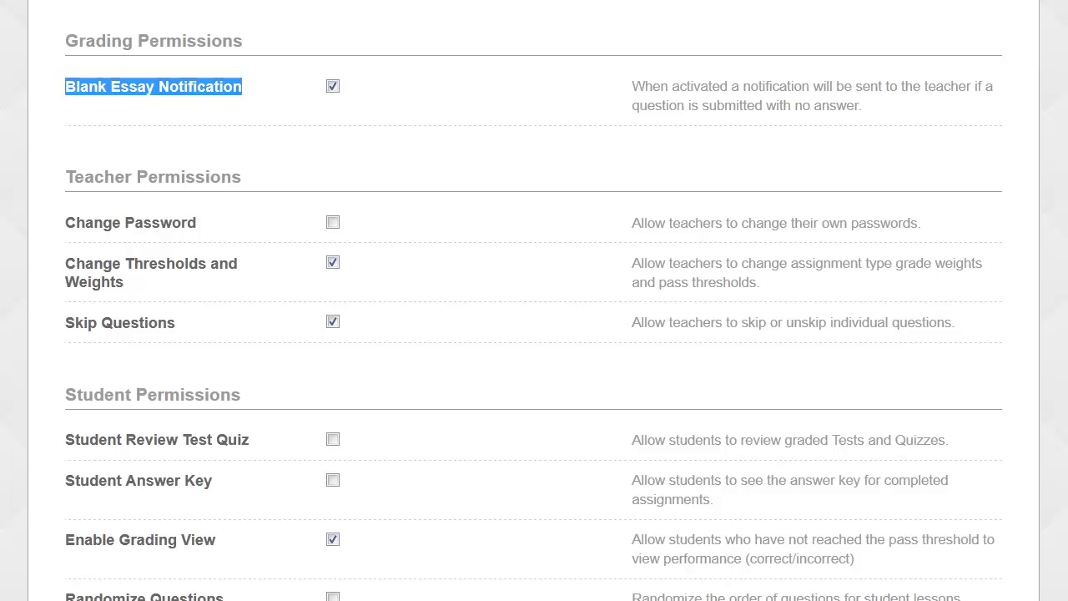
click(250, 98)
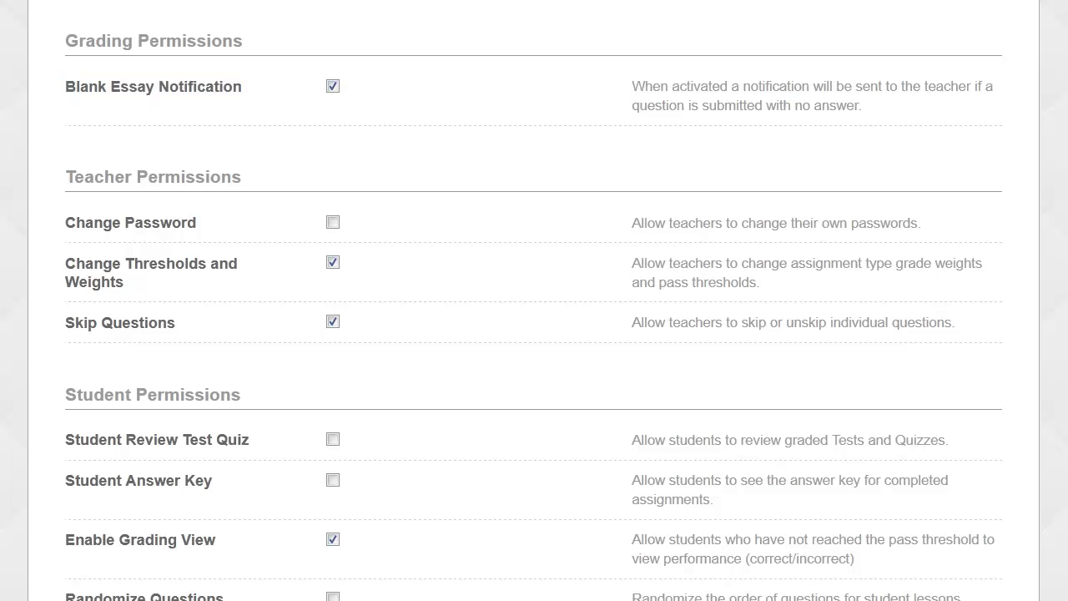
scroll(534, 300, down, 2)
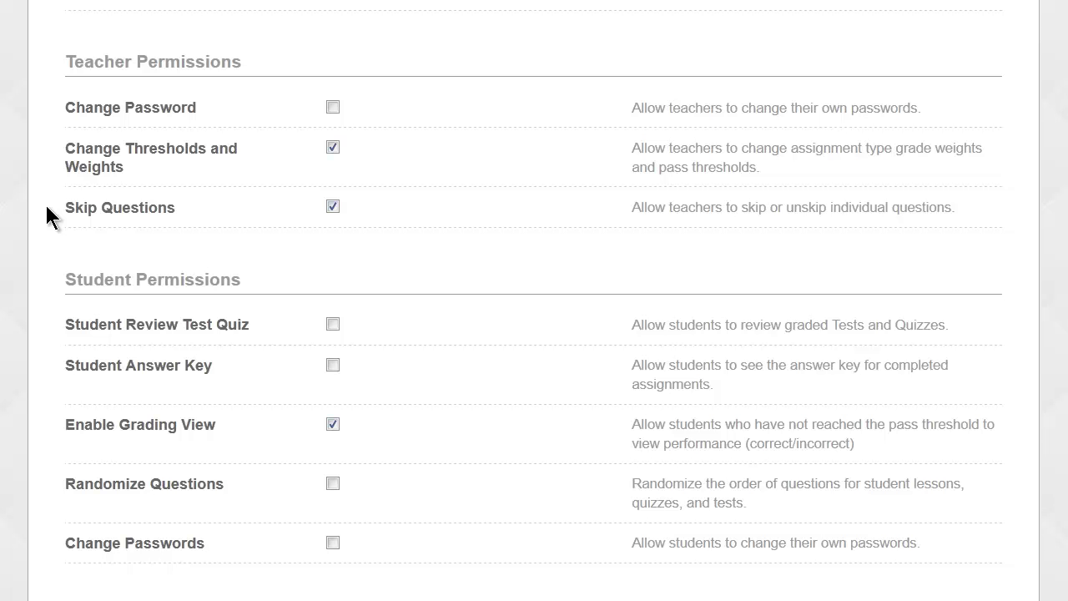
scroll(46, 204, down, 3)
scroll(46, 201, down, 3)
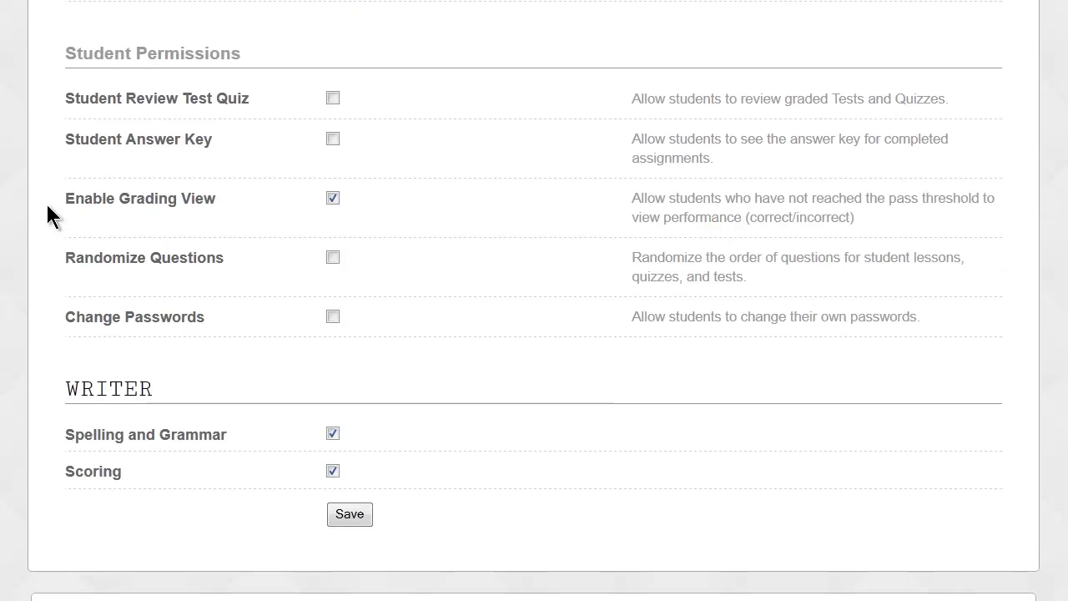
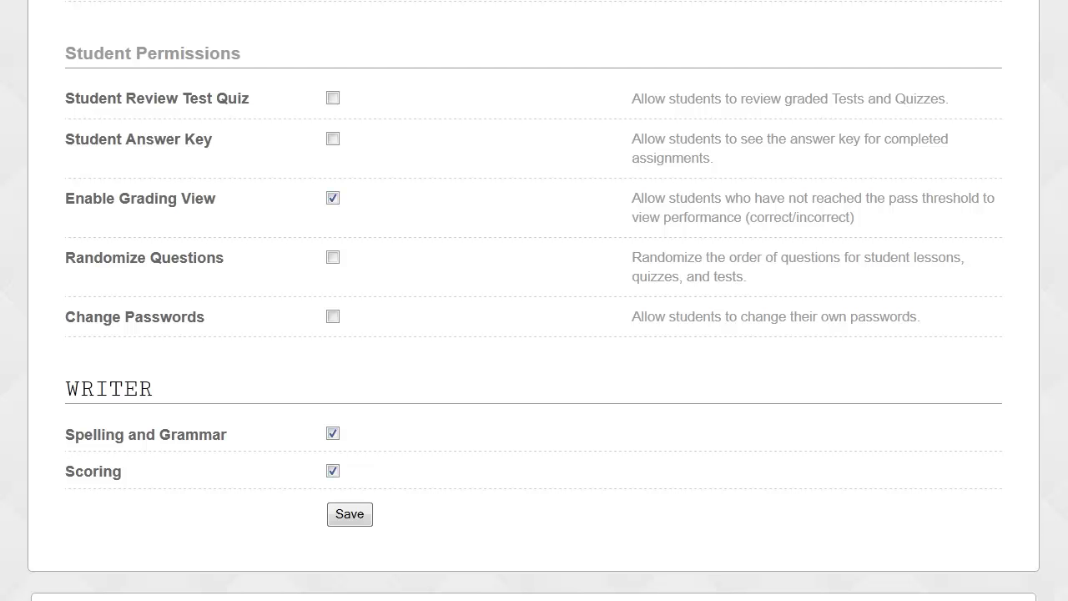
Switch to the Archive tab to show the 28-day user and enrollment grace periods.
scroll(534, 301, up, 10)
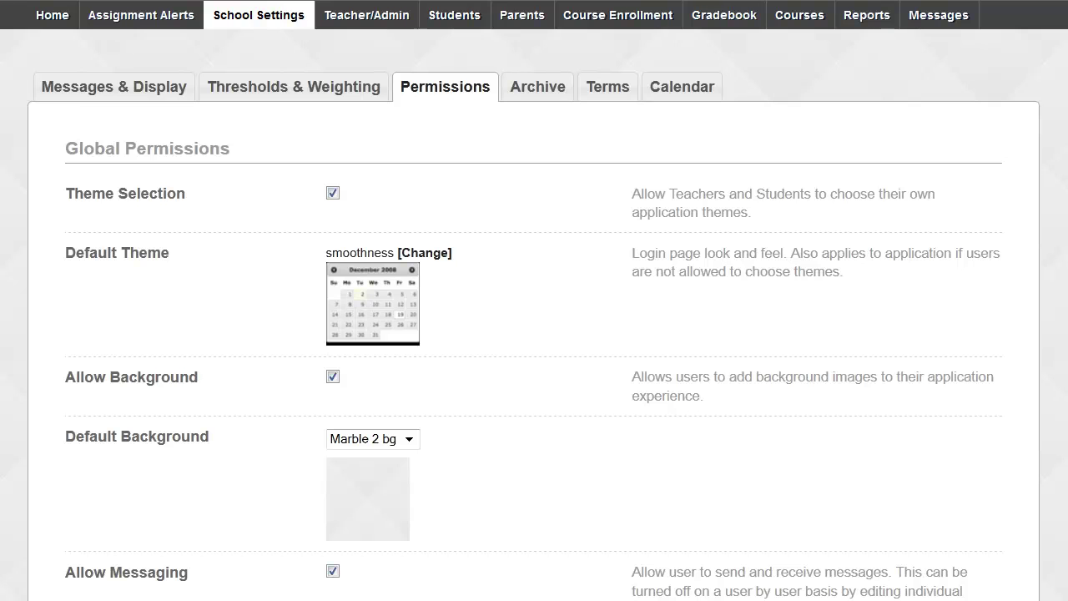
click(521, 98)
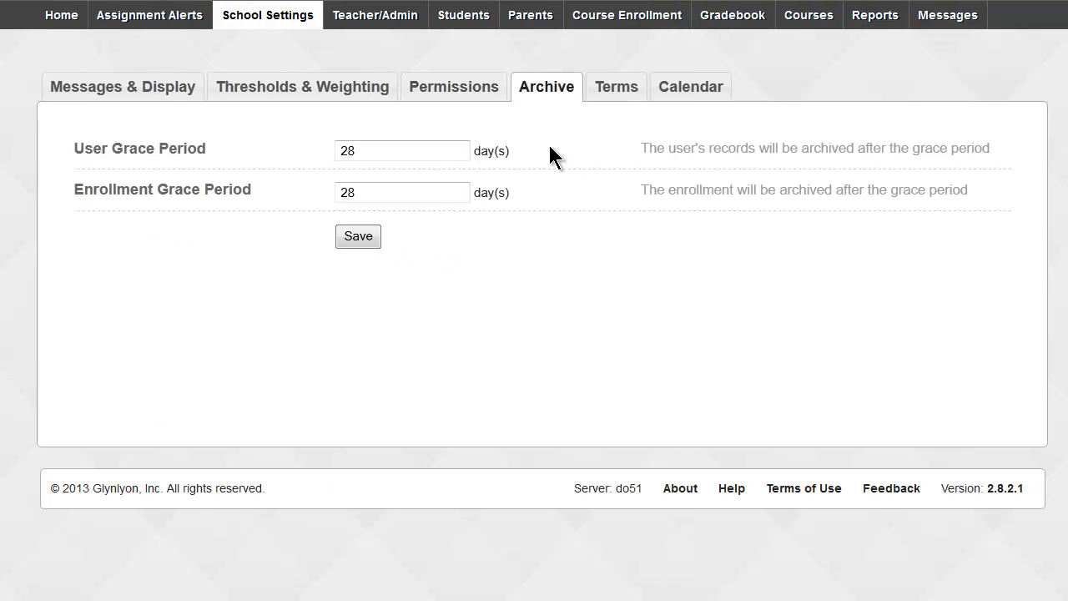
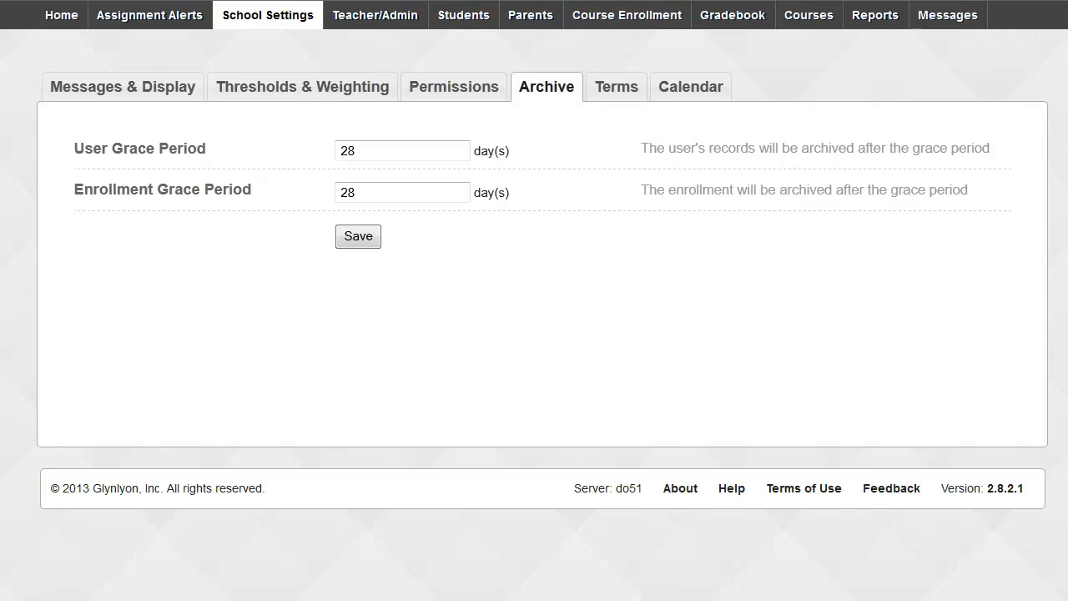
Show the School Settings Terms list with its six terms and enrollable flags.
click(617, 90)
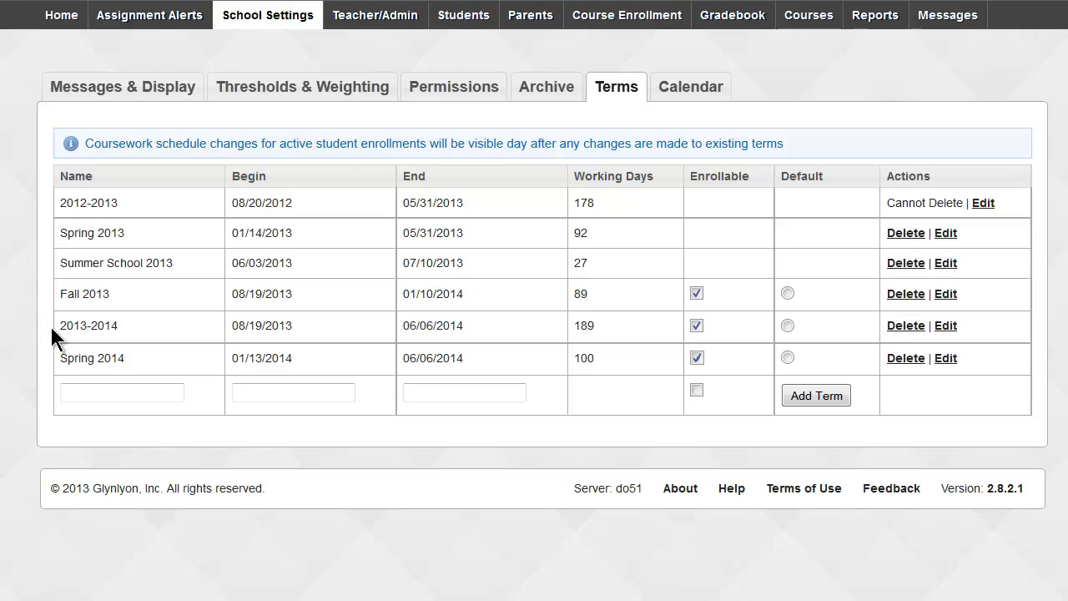
drag(57, 326, 124, 332)
drag(57, 293, 116, 306)
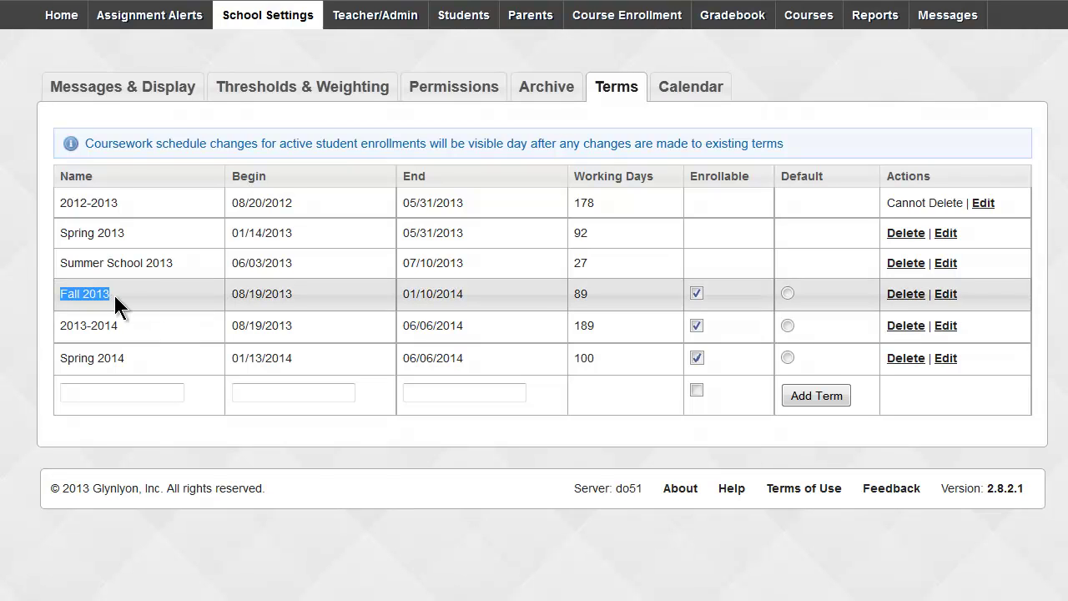
drag(59, 357, 131, 357)
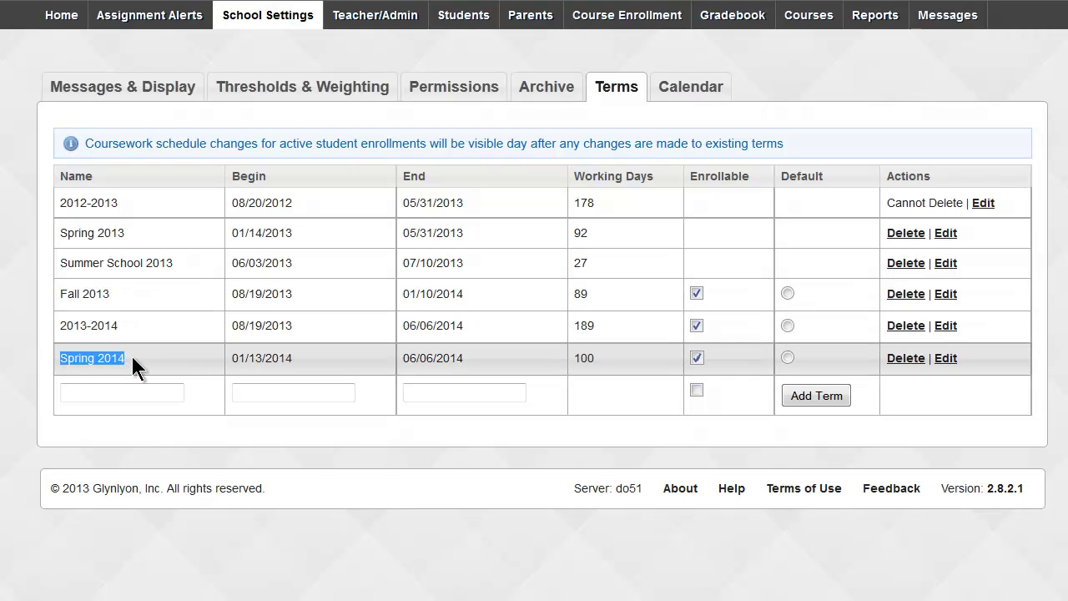
click(2, 354)
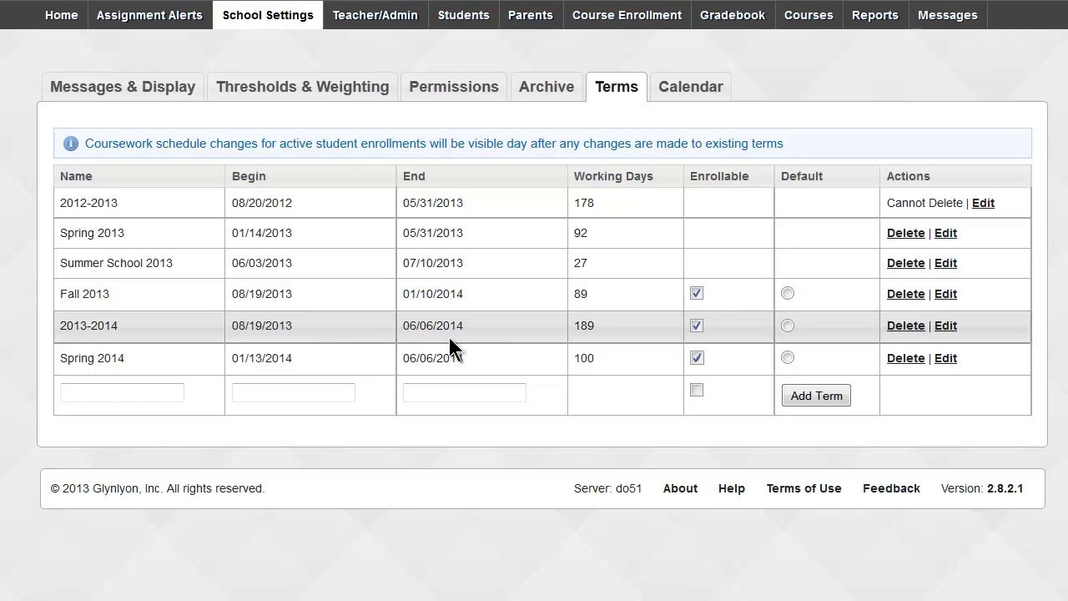
drag(584, 357, 600, 354)
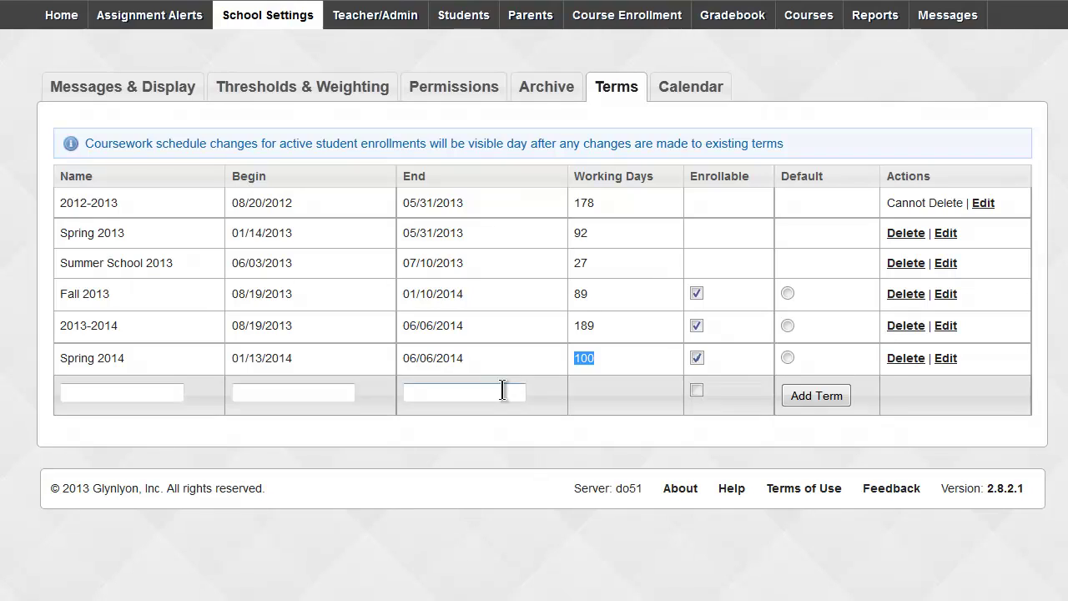
drag(467, 357, 402, 355)
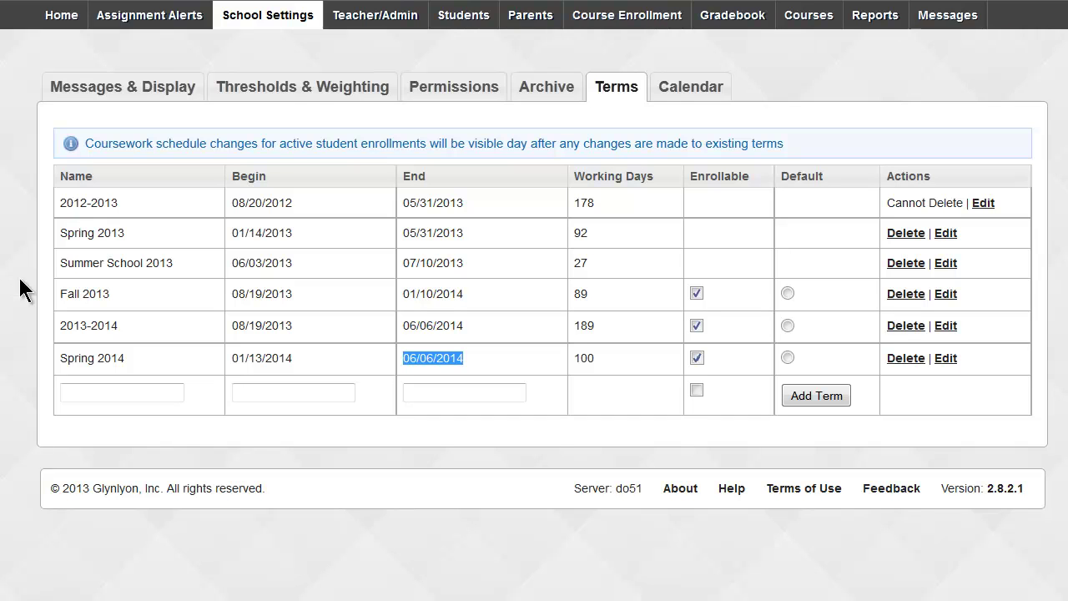
drag(59, 262, 188, 271)
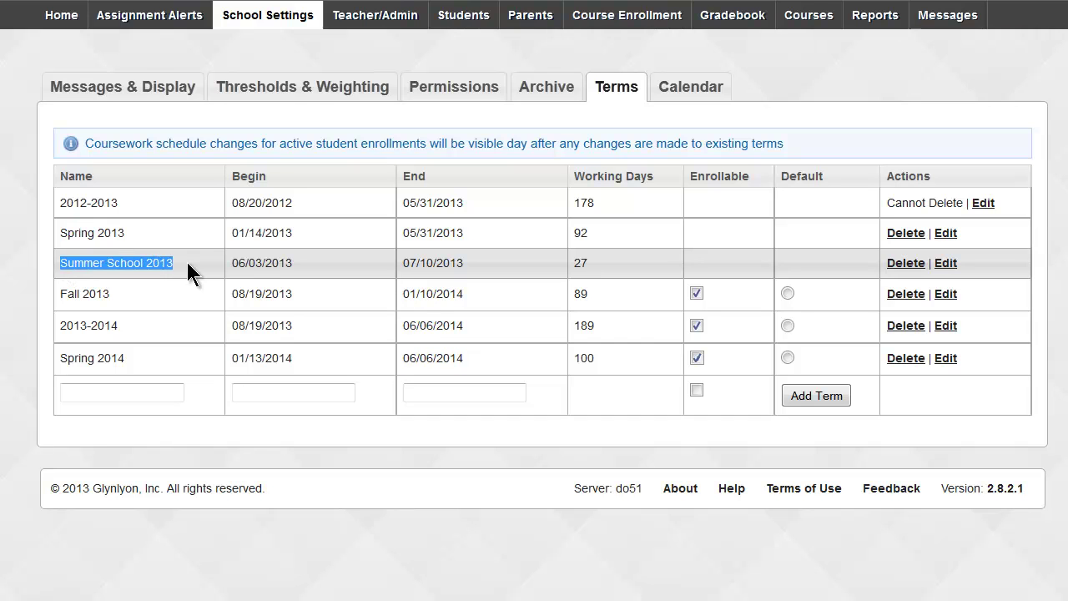
click(143, 257)
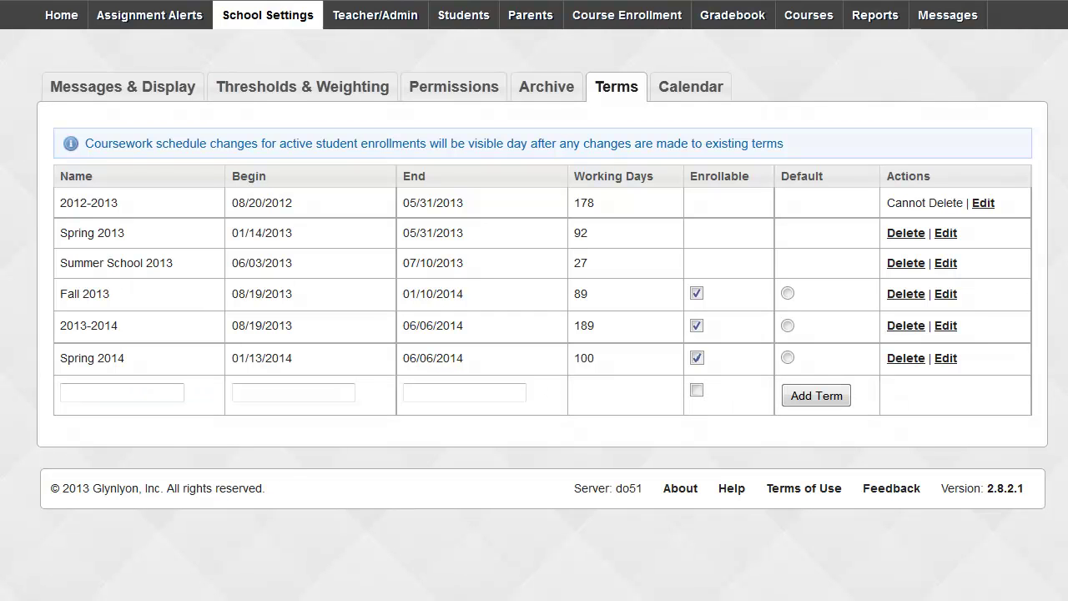
Name the new term 'Summer School 2014' and set its begin date to 06/09/2014.
text(Su)
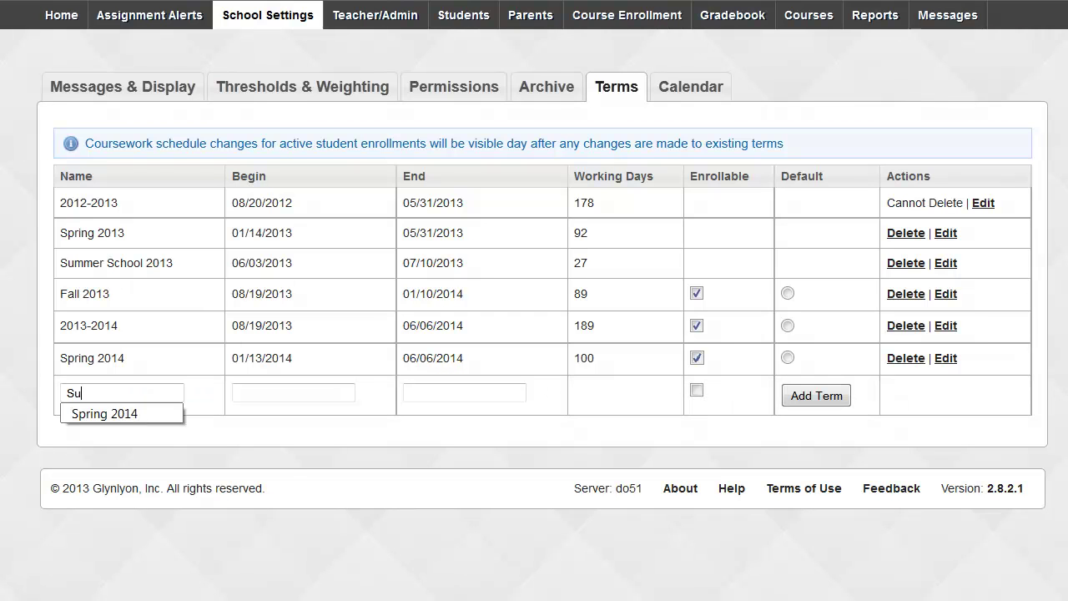
text(mmer Sc)
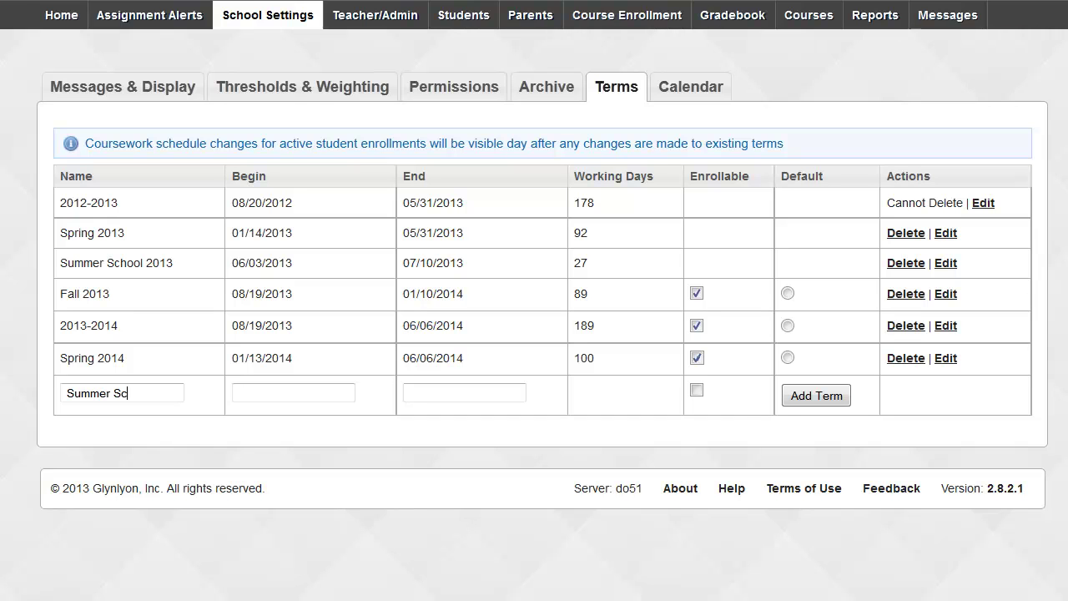
text(hool 2013)
key(BackSpace)
text(4)
key(Tab)
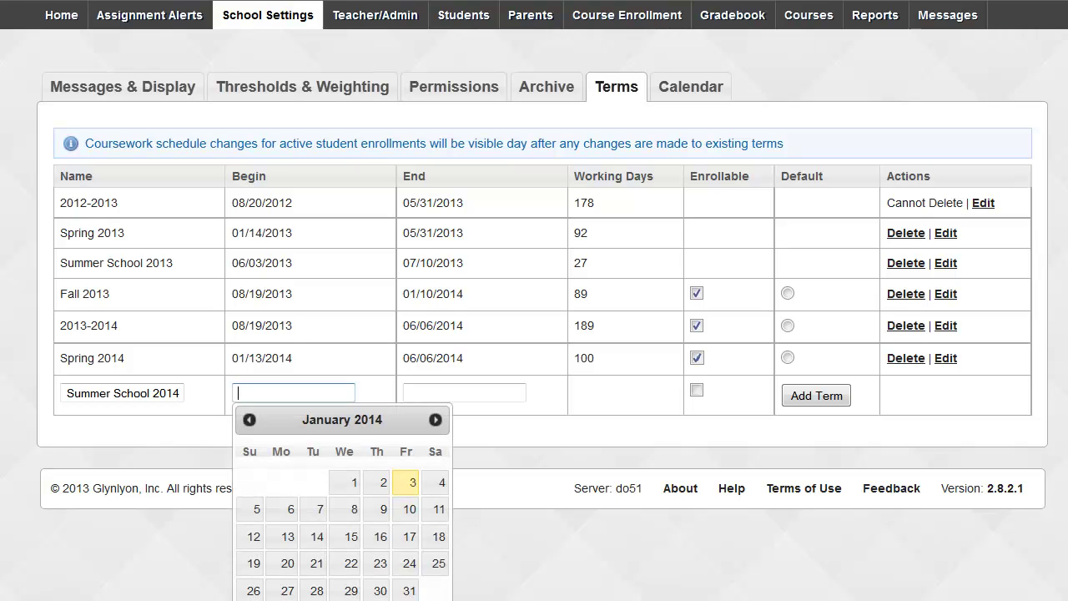
click(427, 417)
click(433, 419)
click(433, 419)
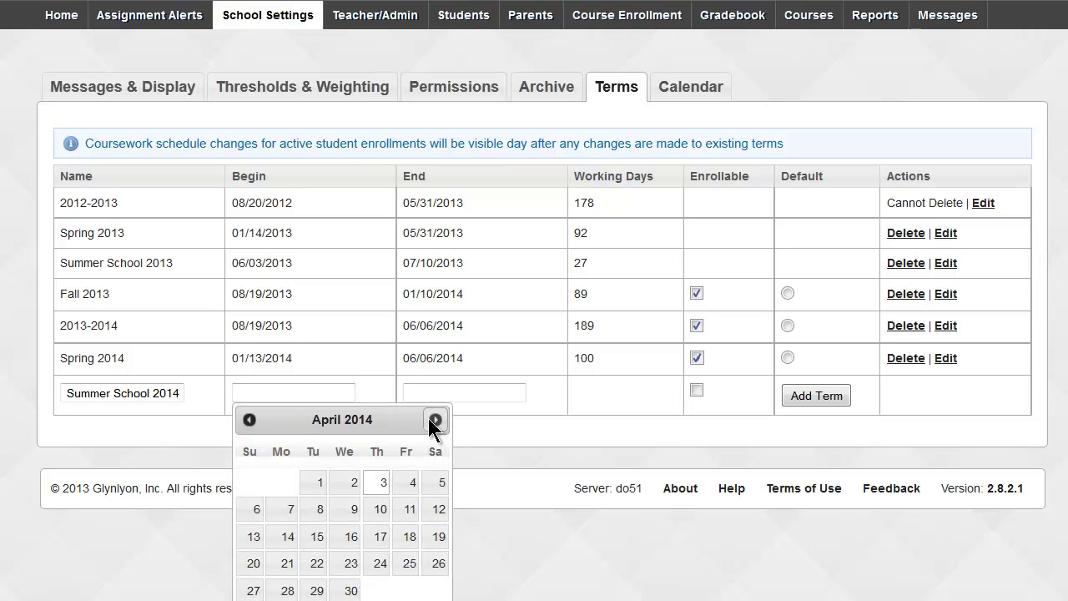
click(434, 420)
click(434, 420)
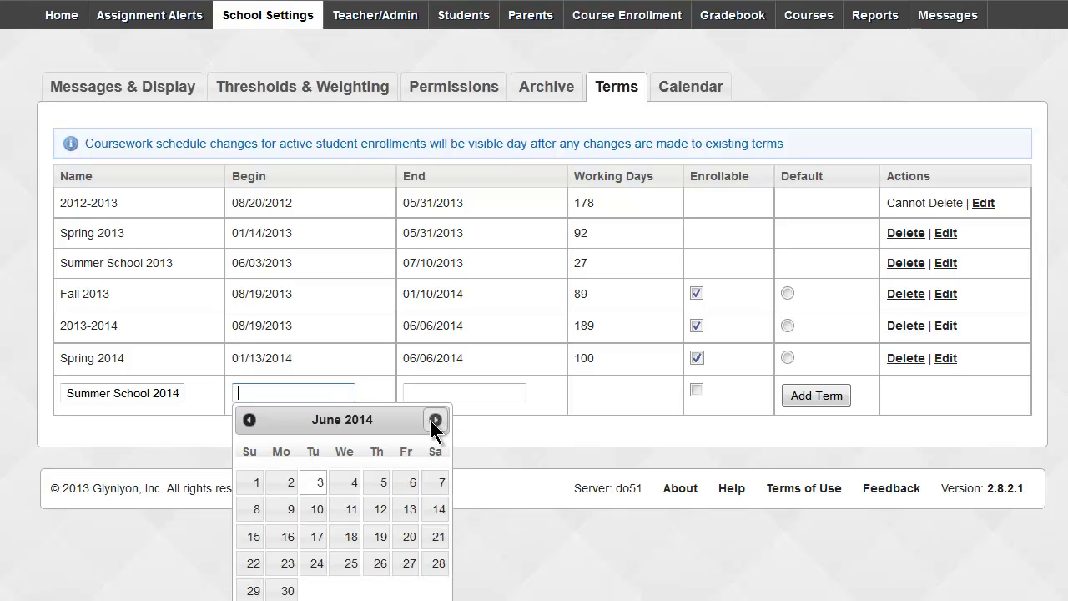
click(289, 511)
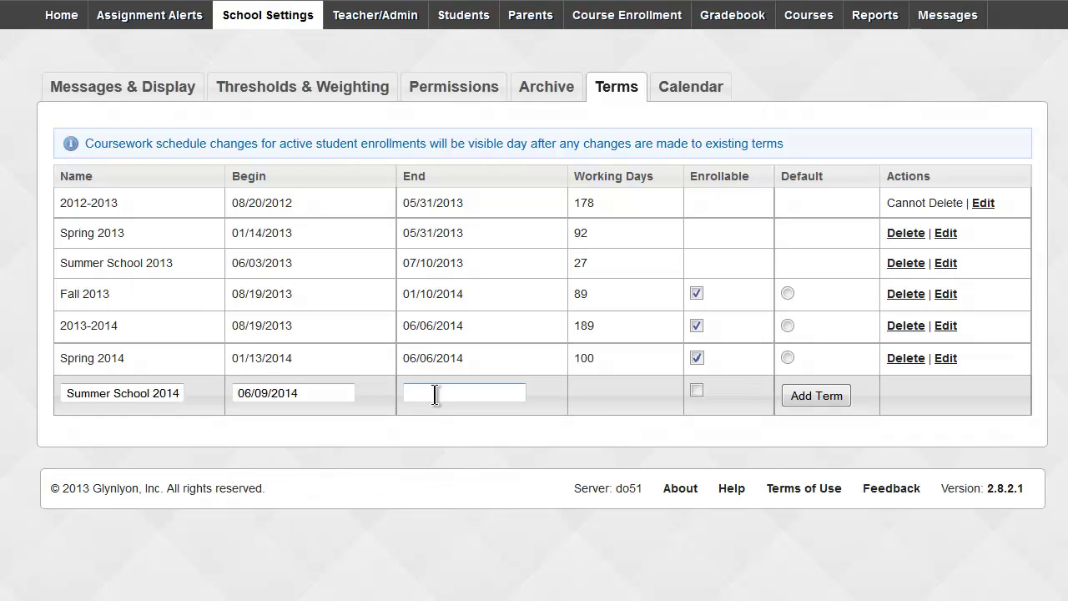
Set the end date to 07/11/2014, add the term and re-save it (25 working days).
click(436, 393)
click(608, 418)
click(608, 419)
click(608, 419)
click(608, 418)
click(608, 419)
click(608, 419)
click(609, 419)
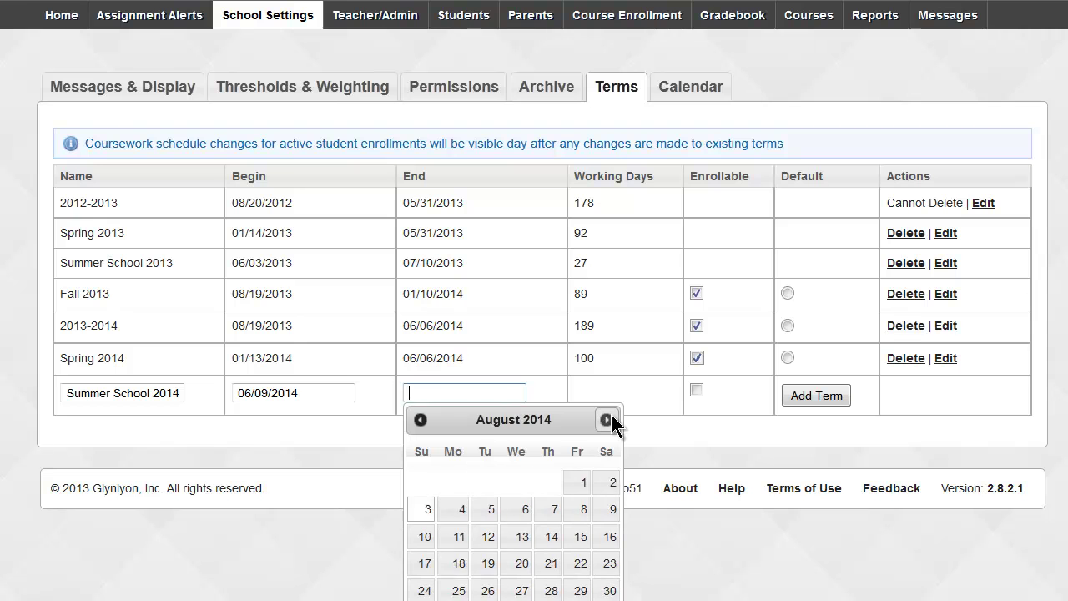
click(421, 420)
click(590, 505)
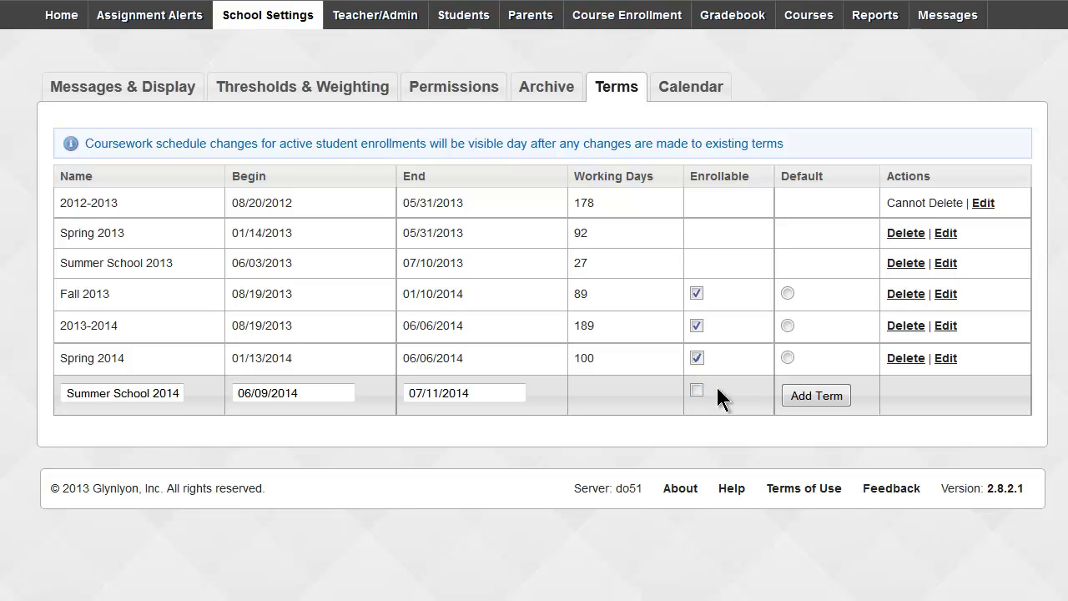
click(816, 395)
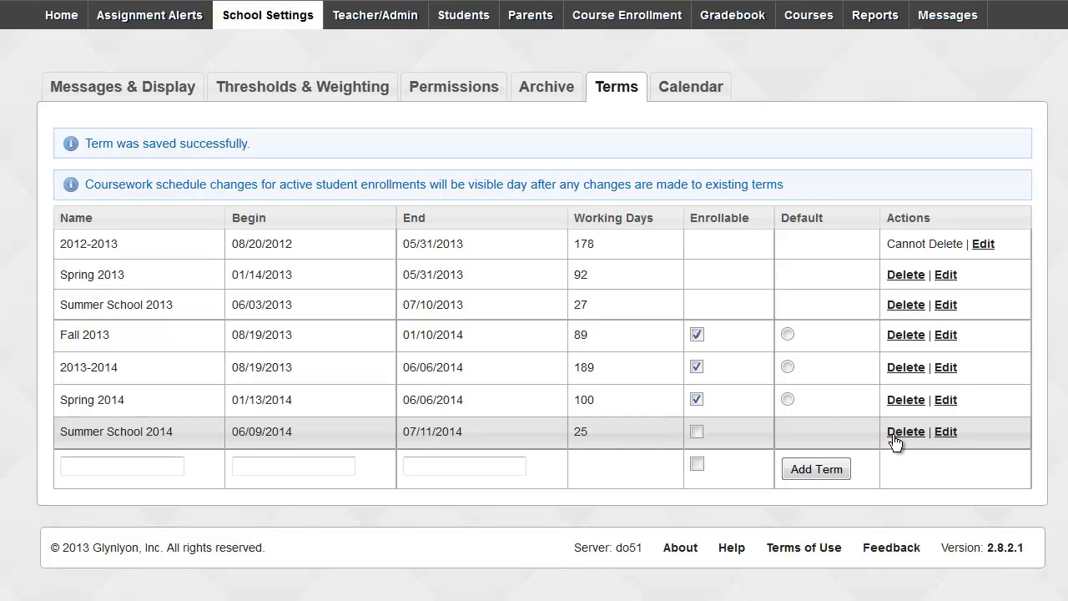
click(946, 432)
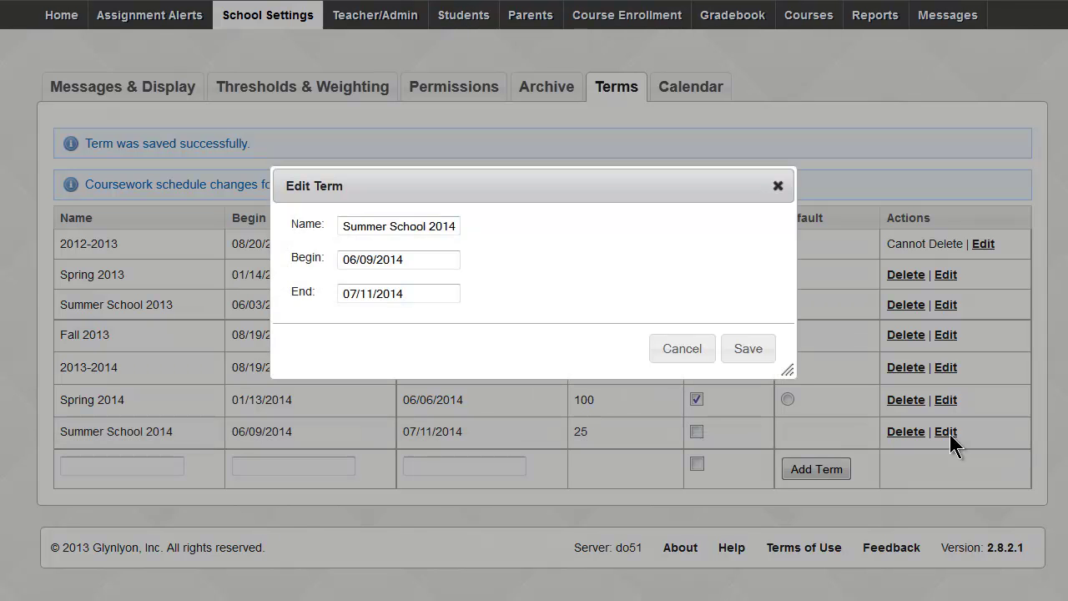
click(745, 350)
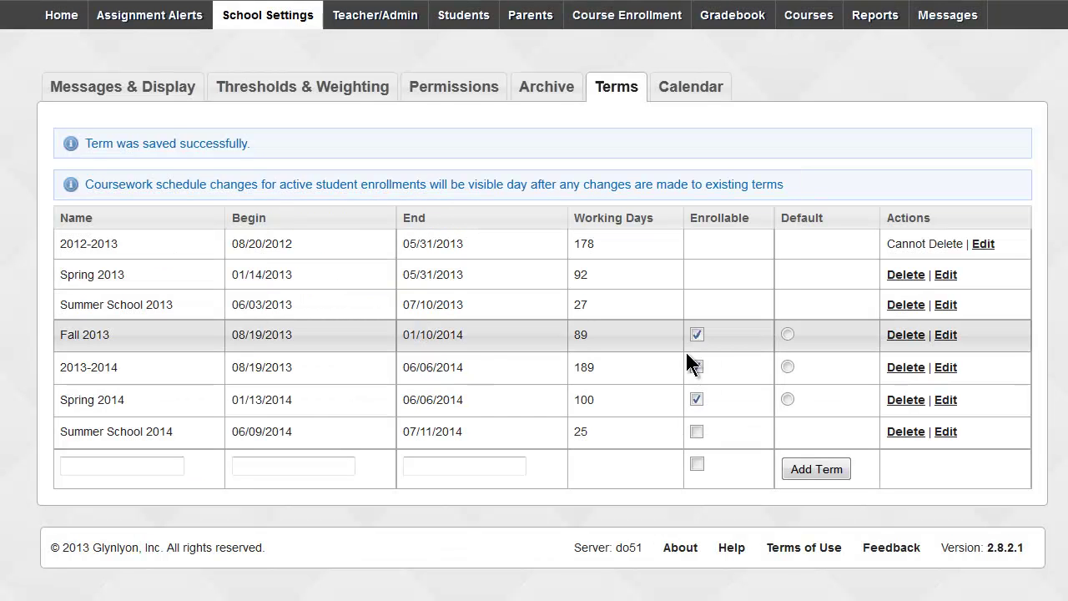
drag(591, 426, 573, 429)
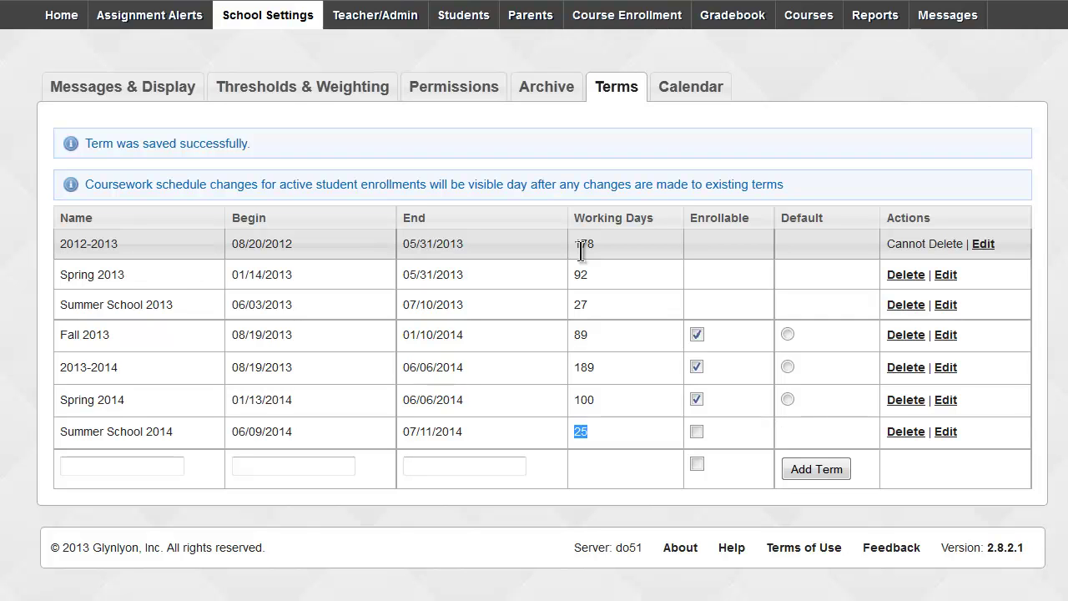
On the school calendar, set Monday Jan 20 and Friday July 4, 2014 to No School.
click(704, 88)
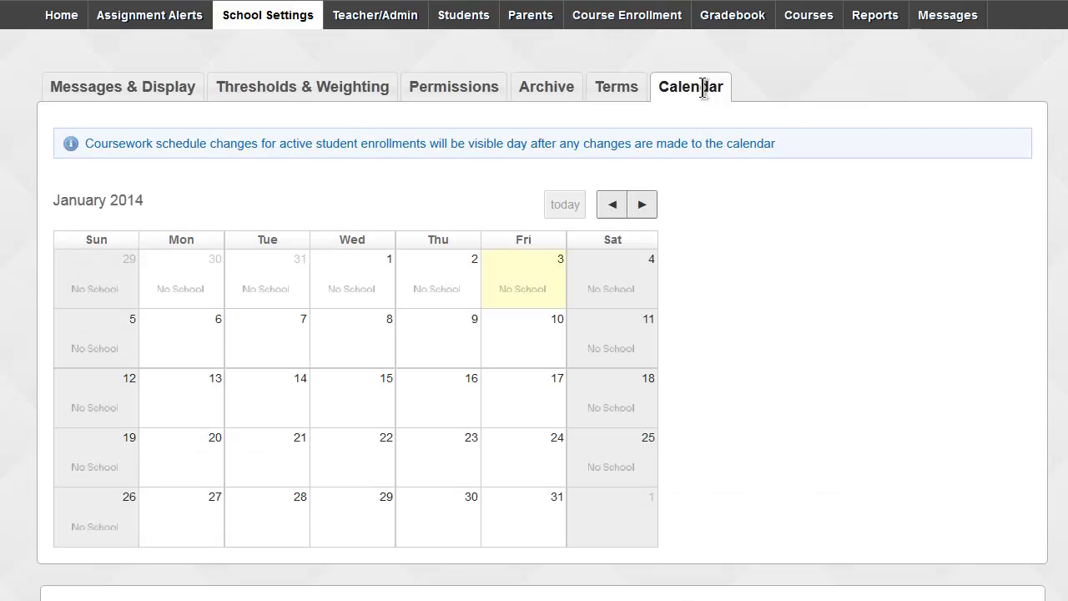
click(186, 460)
click(644, 210)
click(644, 211)
click(644, 210)
click(644, 210)
click(644, 210)
click(643, 209)
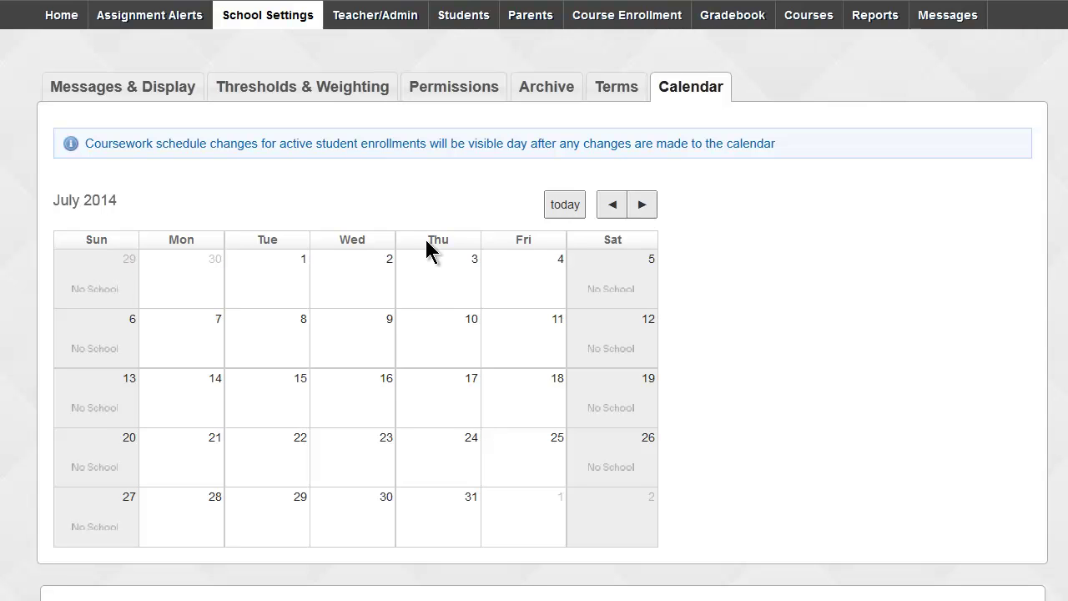
click(530, 286)
Back on the Terms list, check Summer School 2014 now shows 24 working days.
click(624, 87)
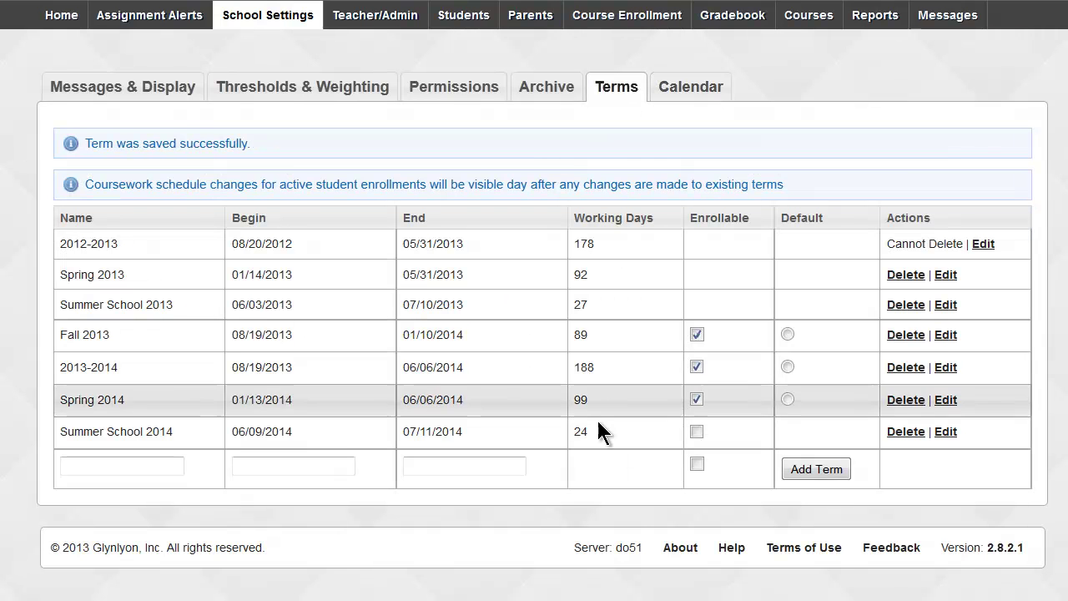
drag(590, 430, 575, 430)
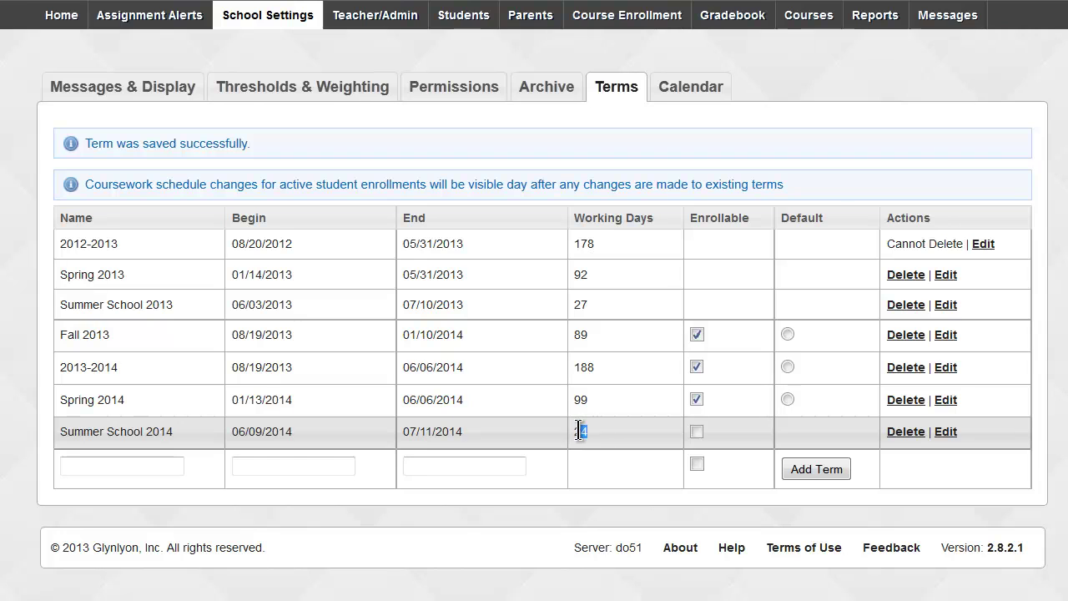
click(584, 504)
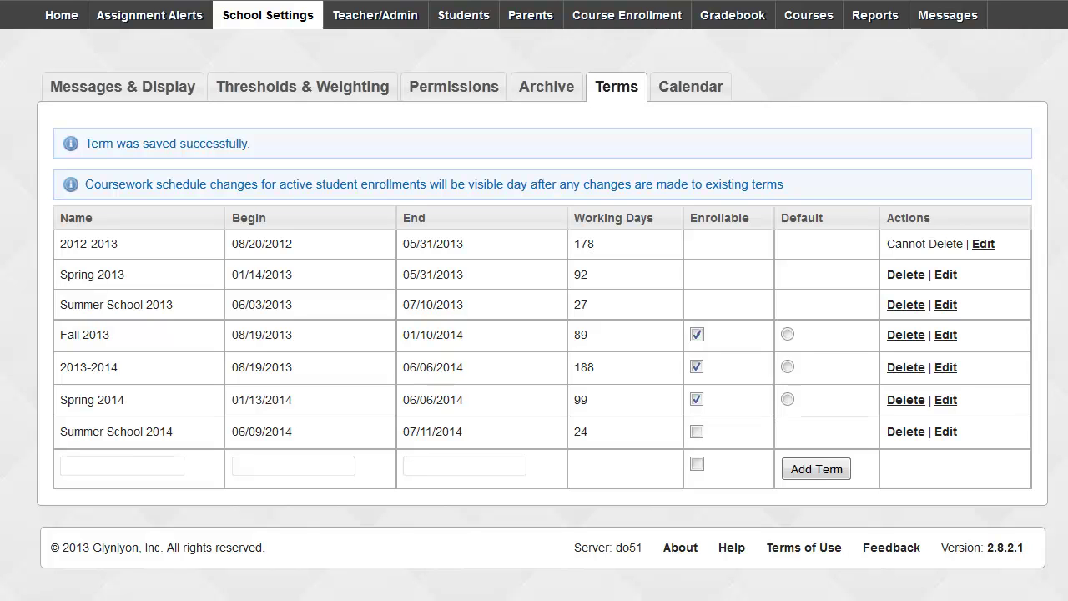
Go to the Teacher/Admin list and start a new Teacher/Admin account.
click(382, 22)
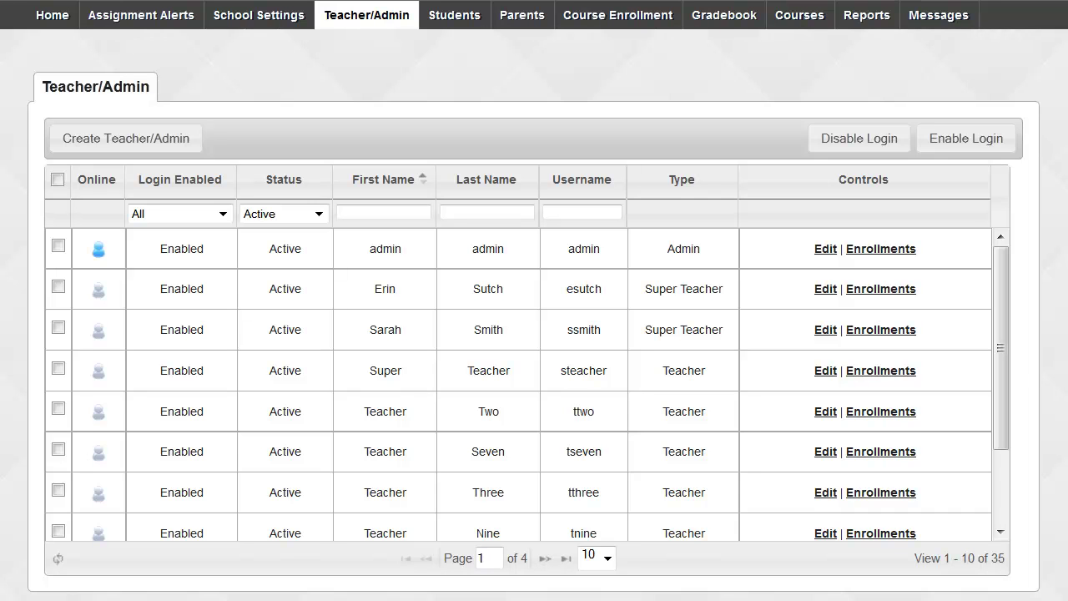
click(107, 145)
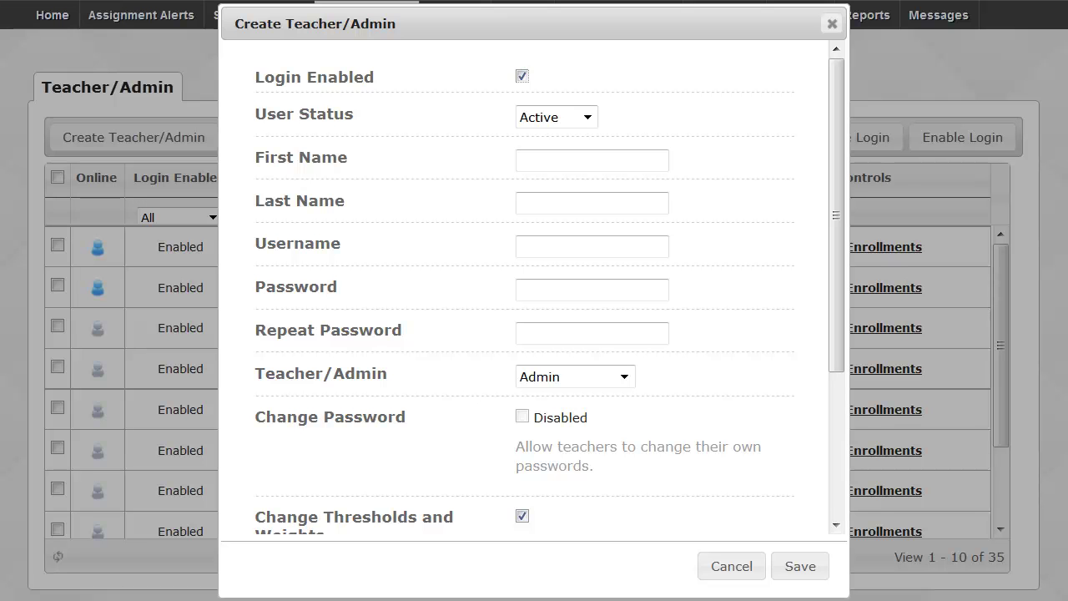
Enter the new user's first name, last name and username in the form.
click(649, 157)
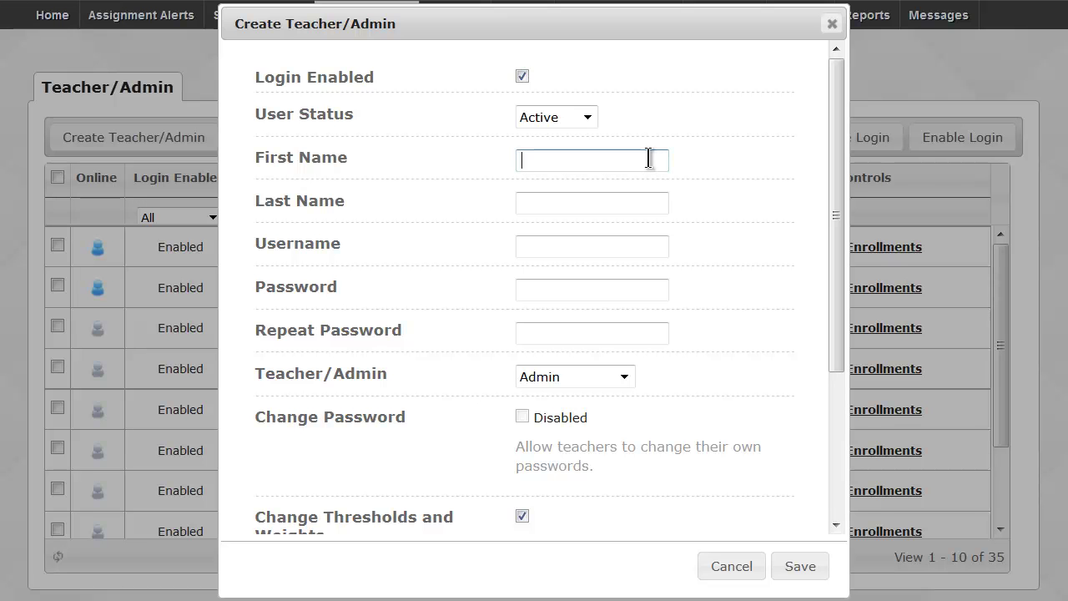
key(Tab)
key(Tab)
key(Tab)
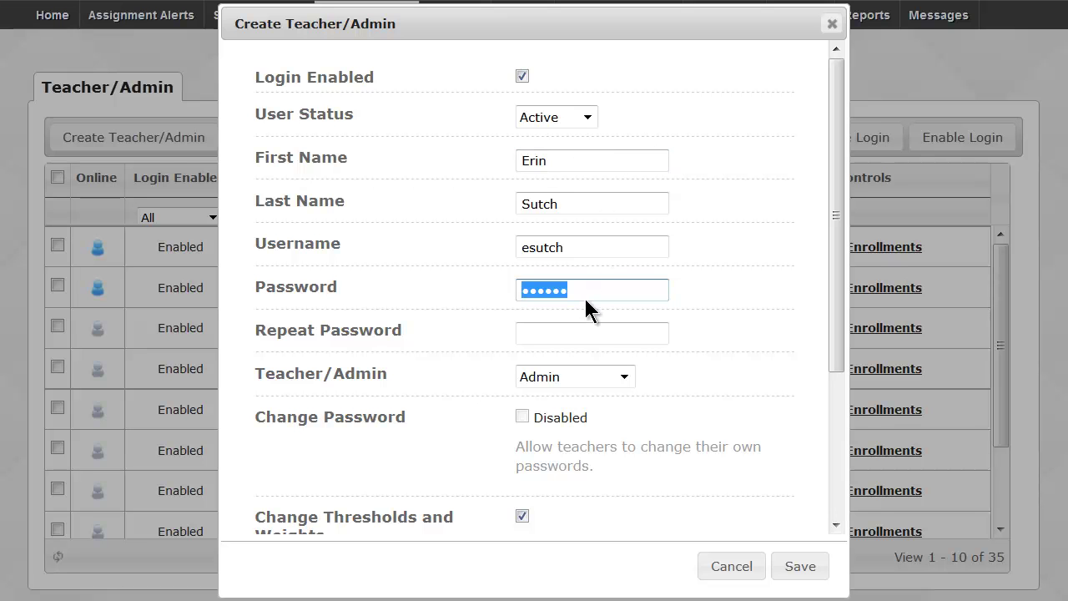
Retype the account password in Repeat Password and scroll the form down.
click(565, 330)
text(••••••)
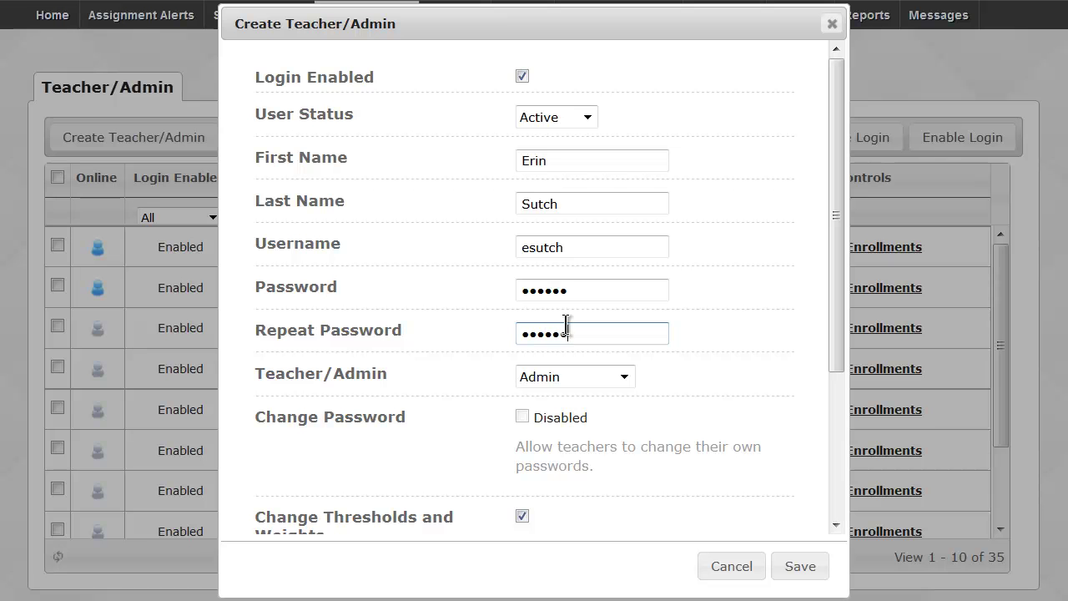
drag(840, 293, 860, 492)
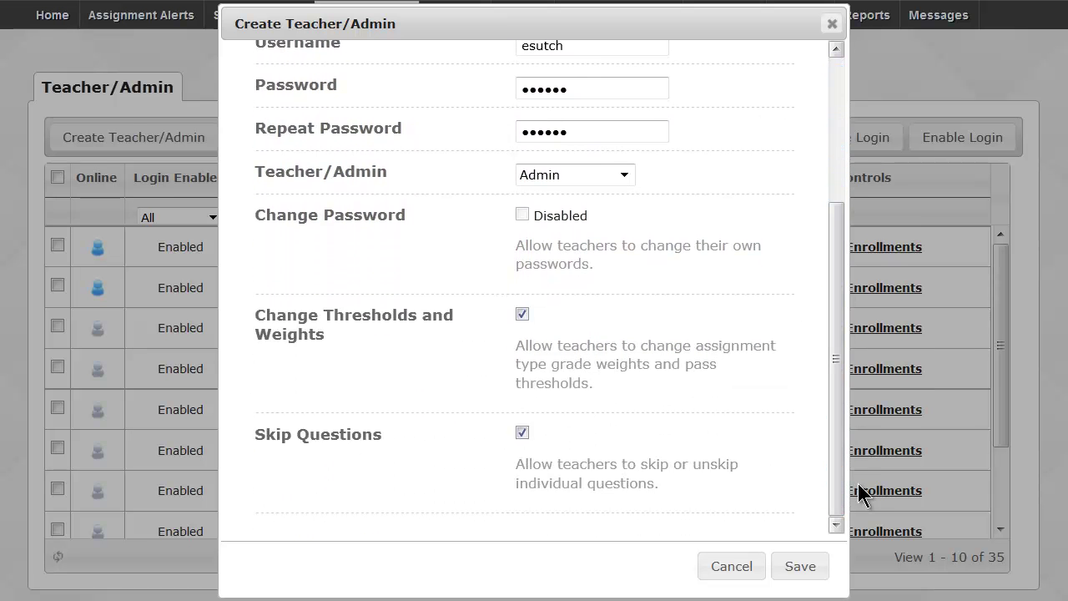
Keep the Admin role and toggle the thresholds-and-weights permission off and back on.
click(625, 173)
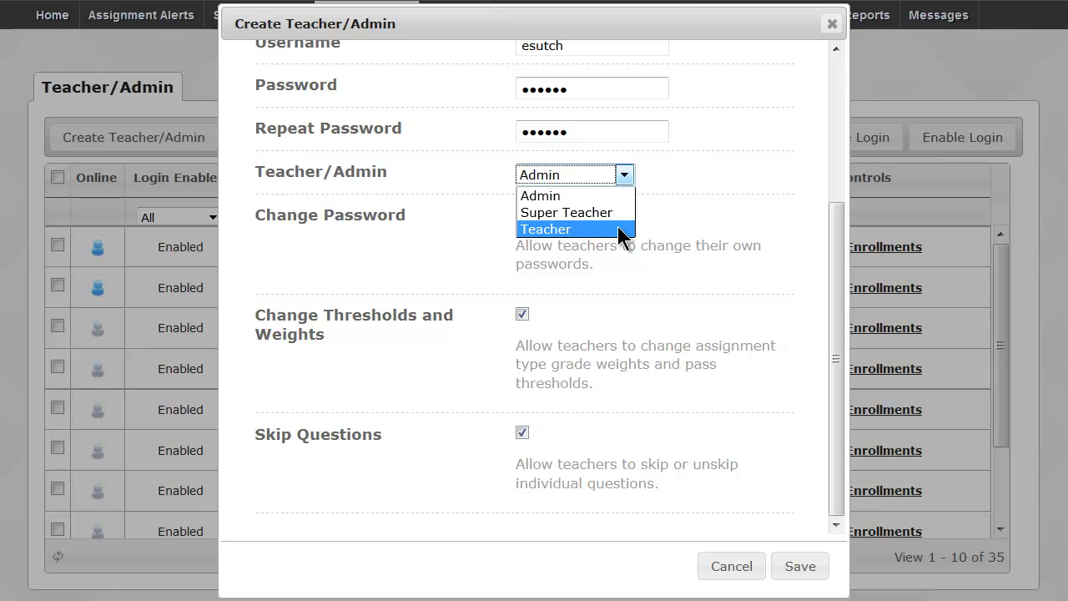
click(628, 177)
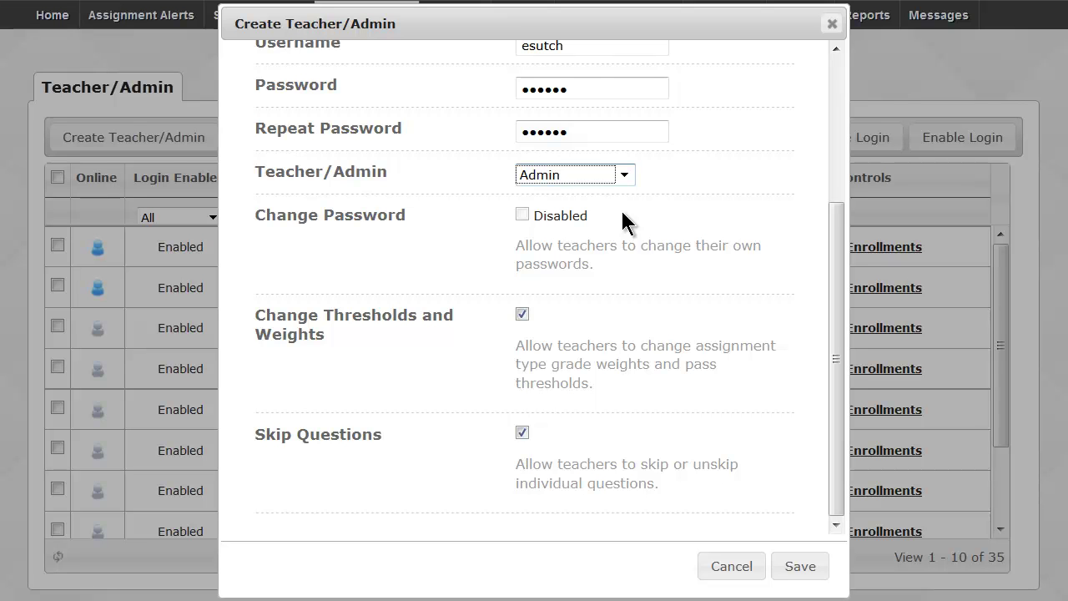
drag(597, 218, 535, 217)
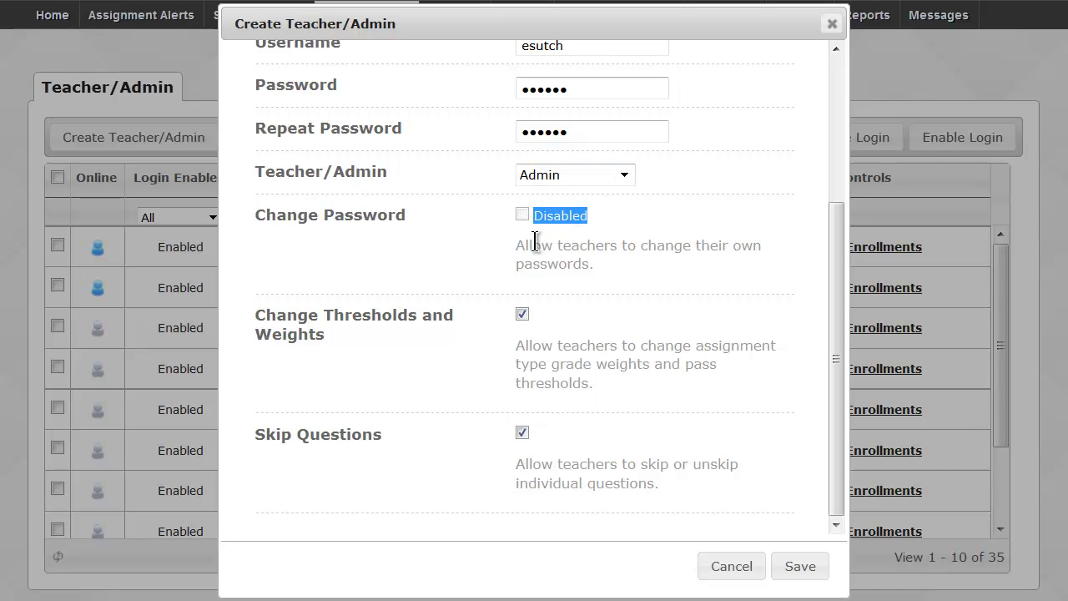
click(534, 218)
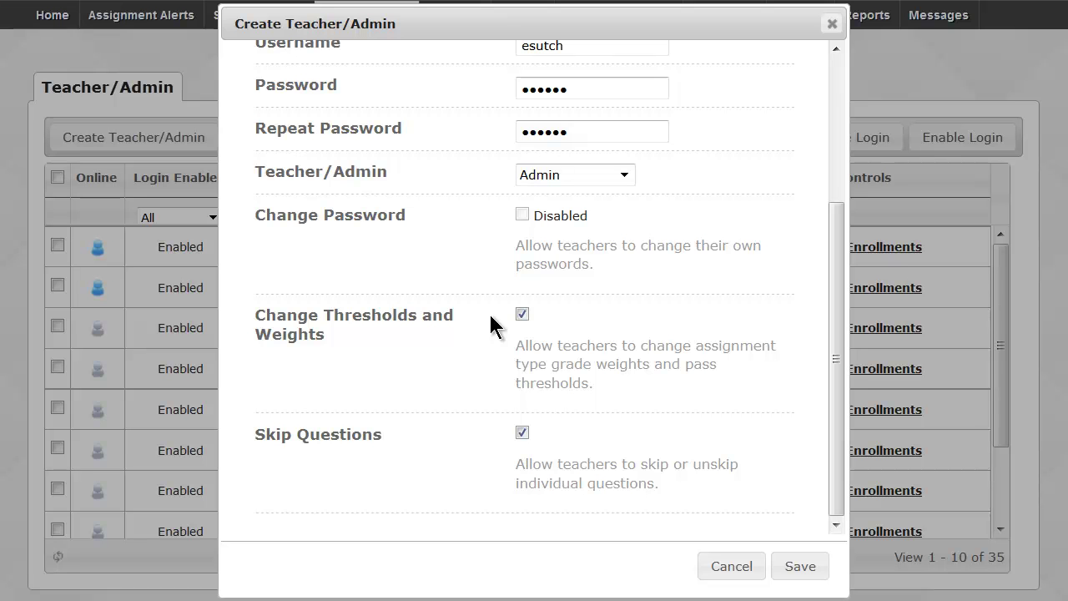
click(521, 314)
click(522, 314)
Change the account type to Super Teacher to reveal its permissions.
click(624, 176)
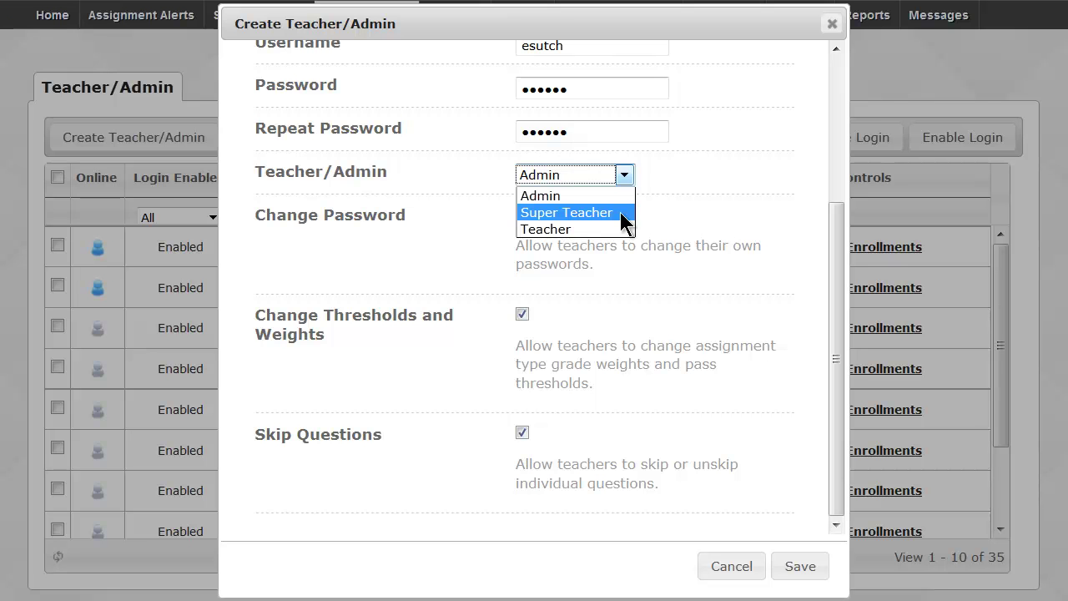
click(620, 212)
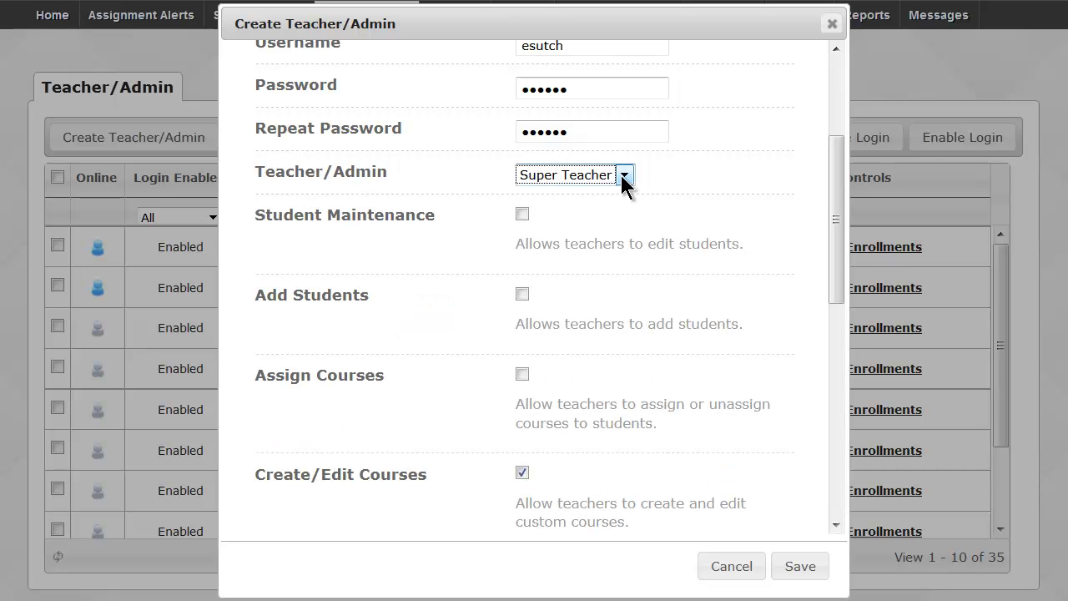
click(624, 177)
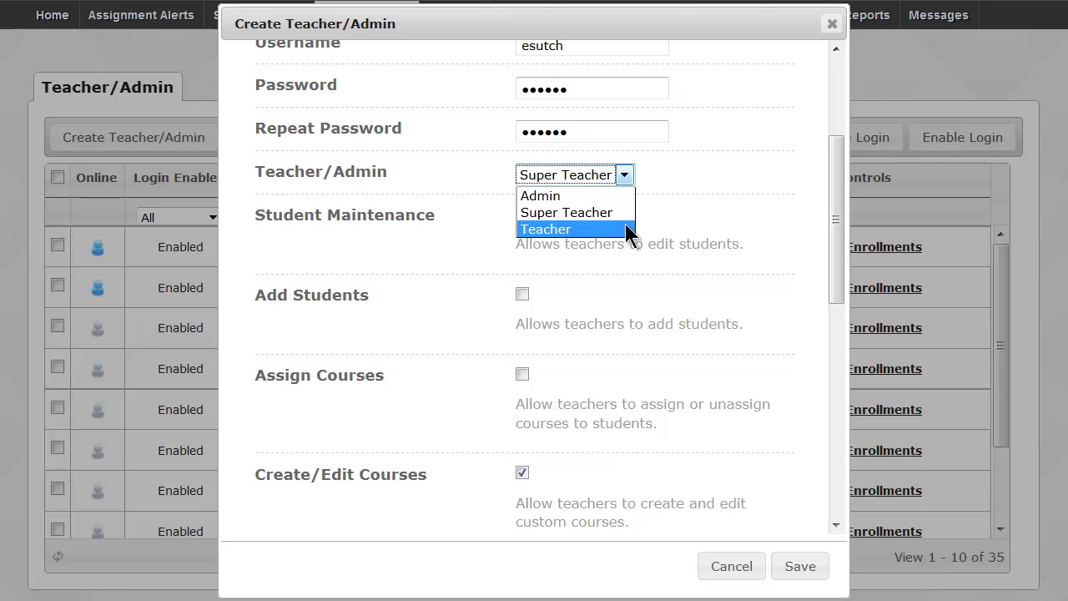
click(626, 212)
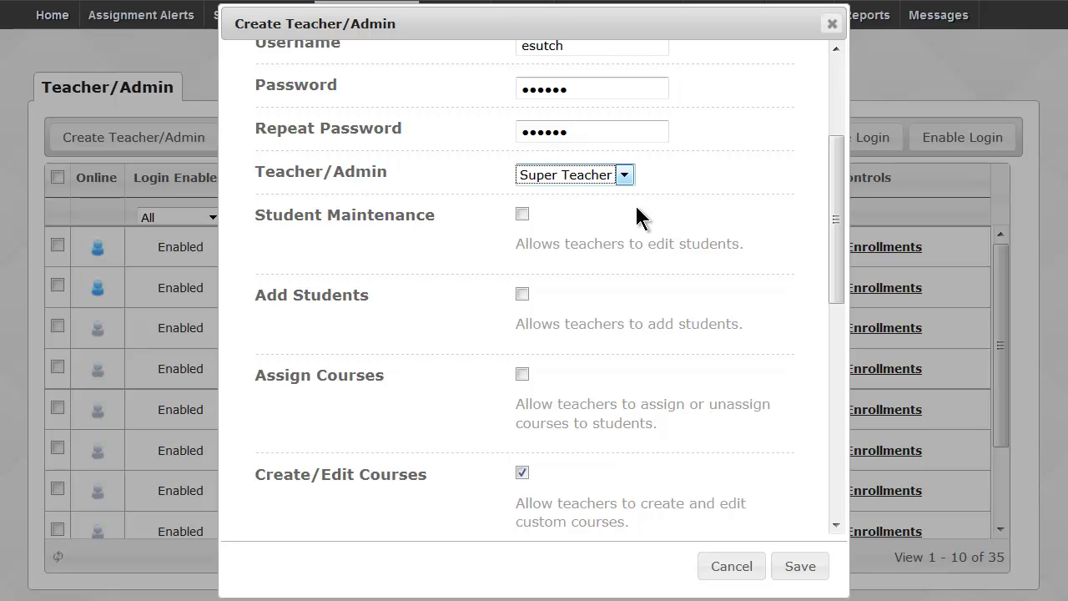
drag(832, 178, 840, 221)
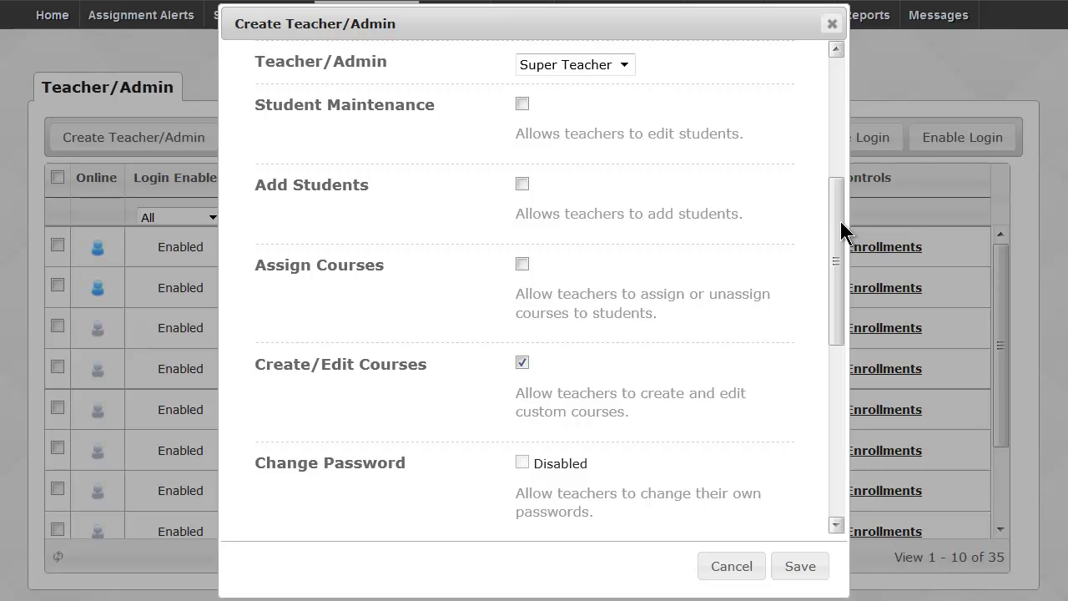
Tick Student Maintenance, Add Students and Assign Courses for the Super Teacher.
click(522, 103)
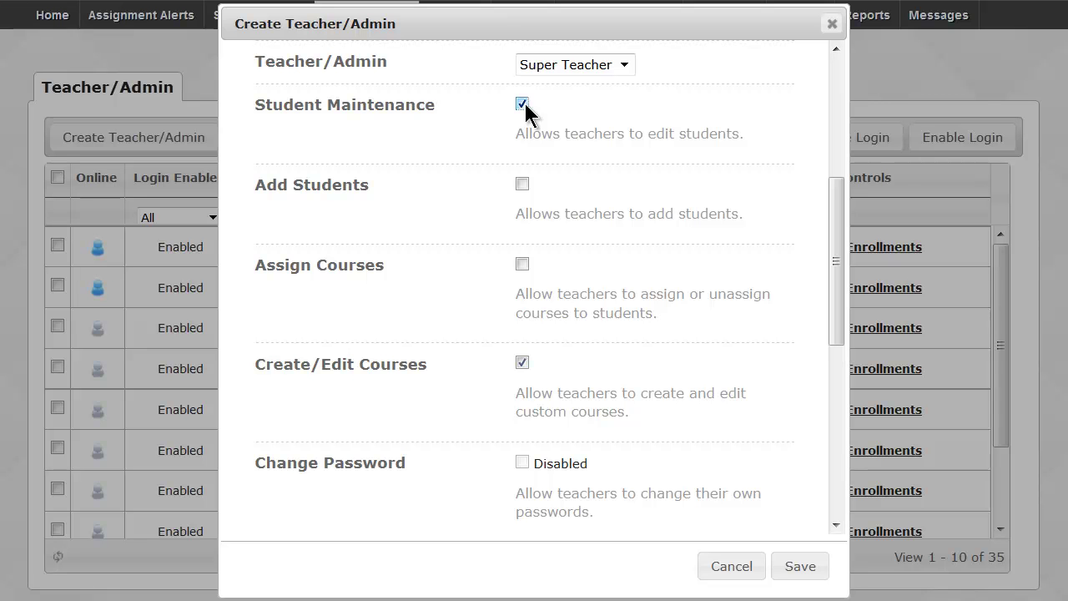
click(522, 184)
click(522, 265)
drag(840, 242, 845, 392)
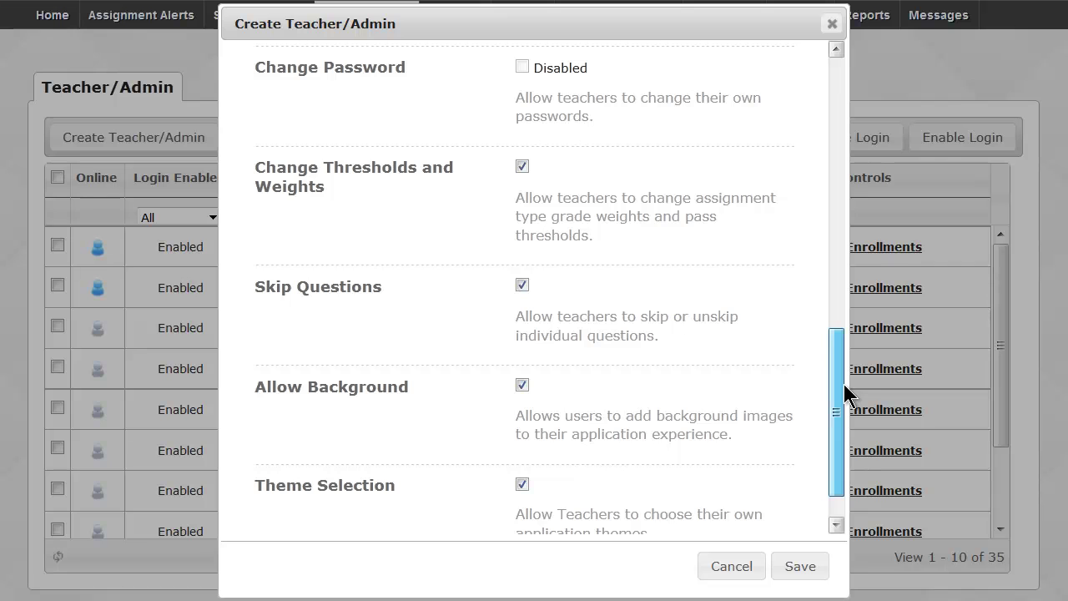
drag(845, 392, 845, 392)
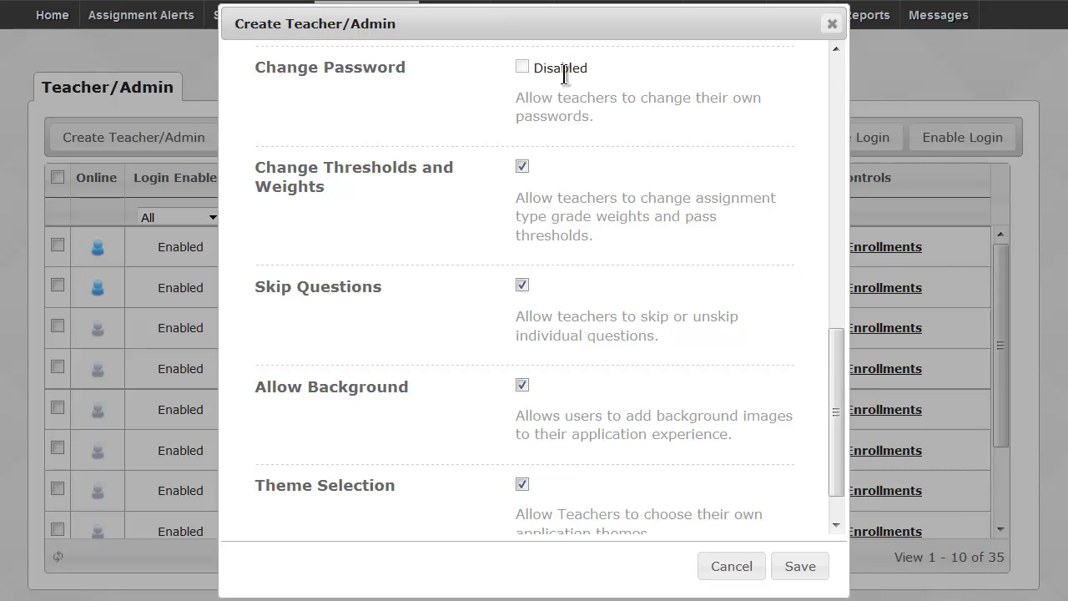
drag(593, 73, 535, 70)
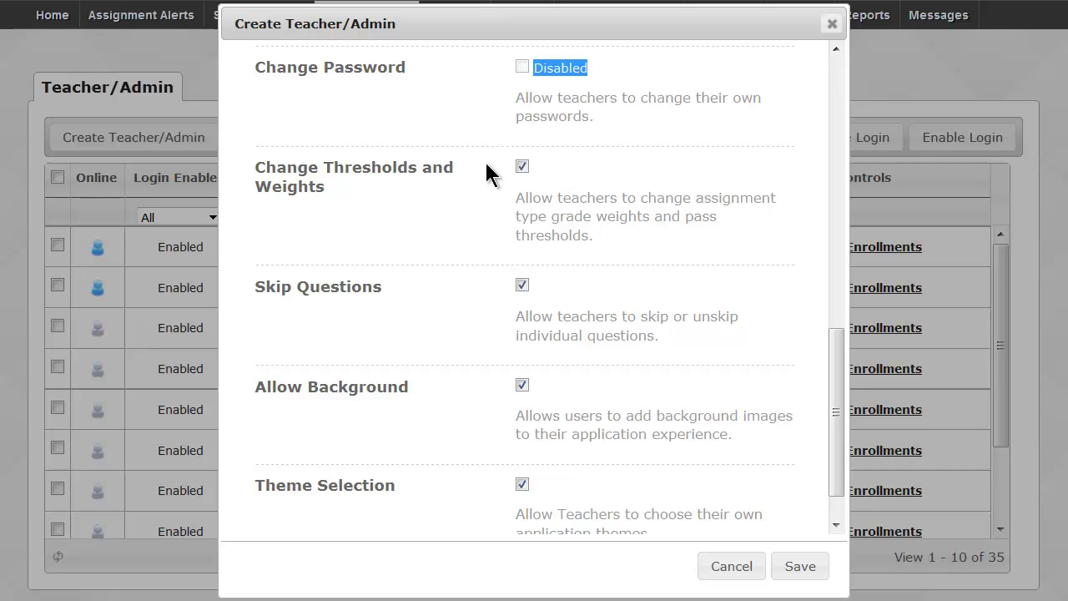
drag(834, 362, 837, 392)
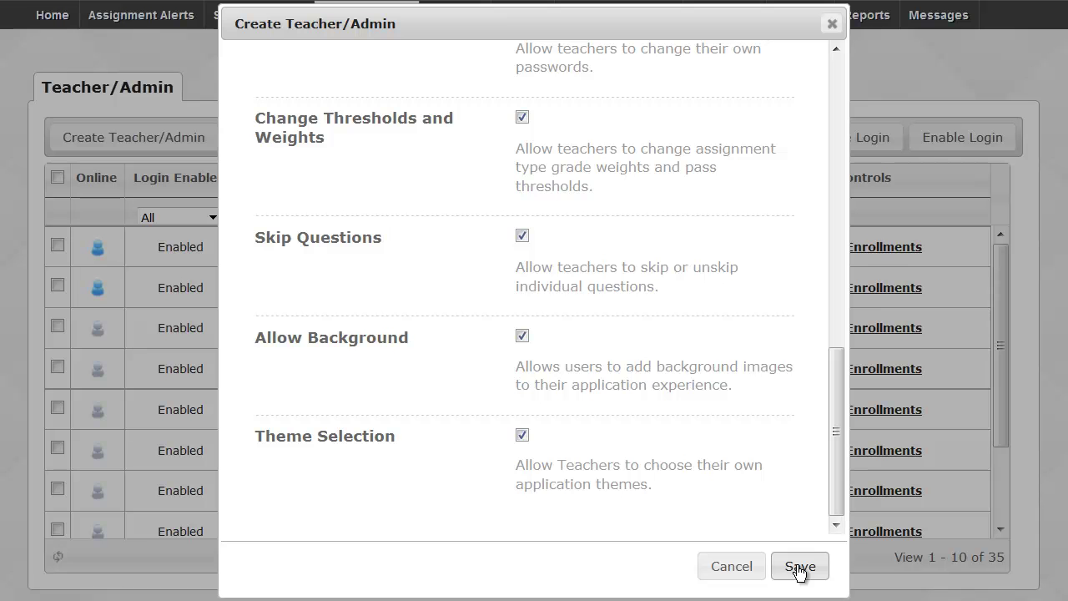
Cancel the account form and decline logging the online teacher out.
click(723, 570)
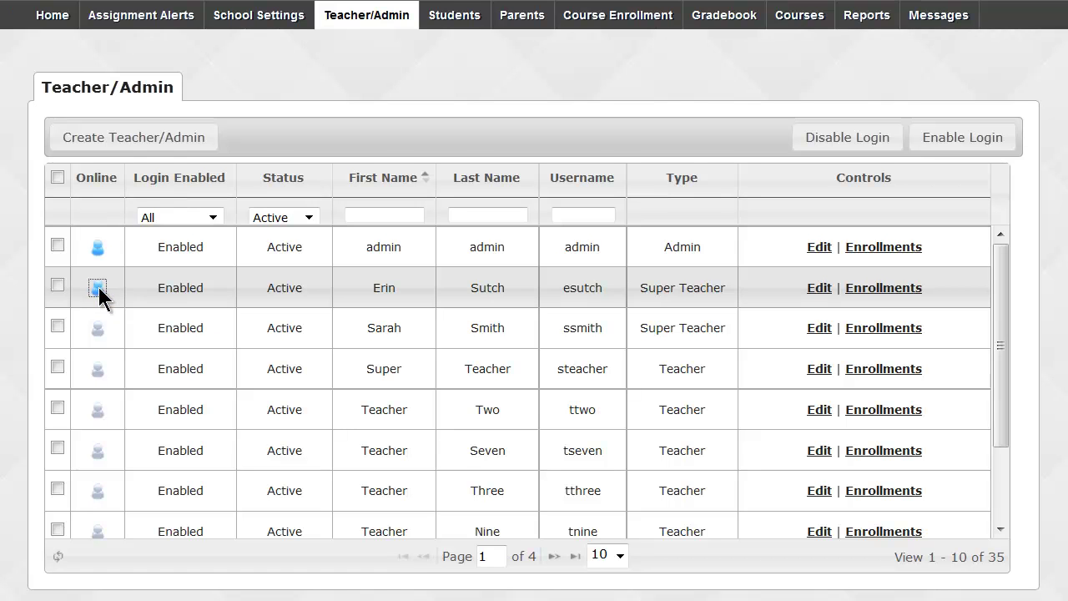
click(98, 289)
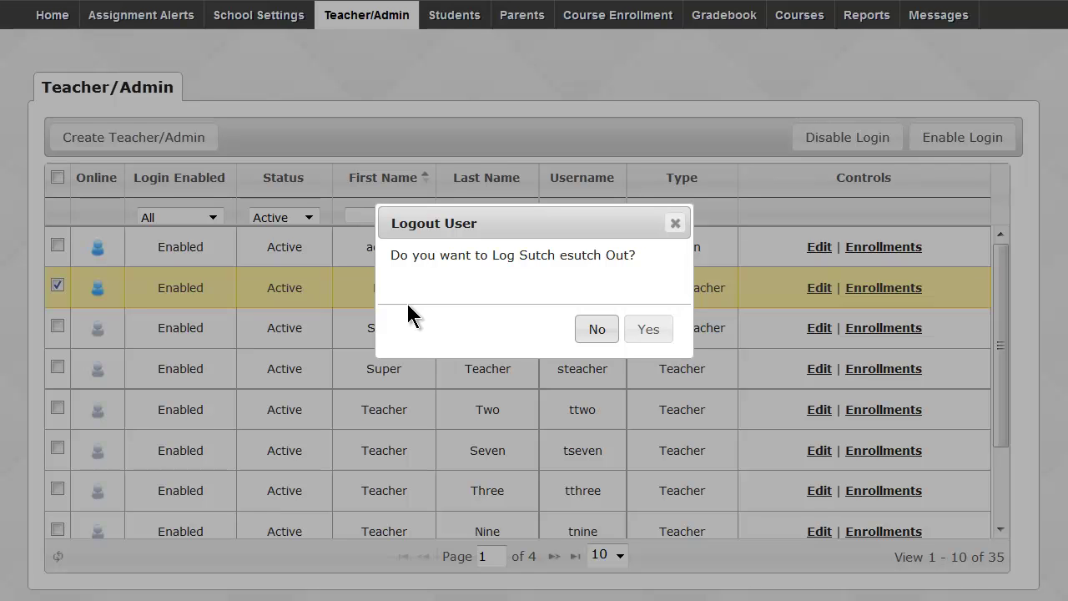
click(589, 327)
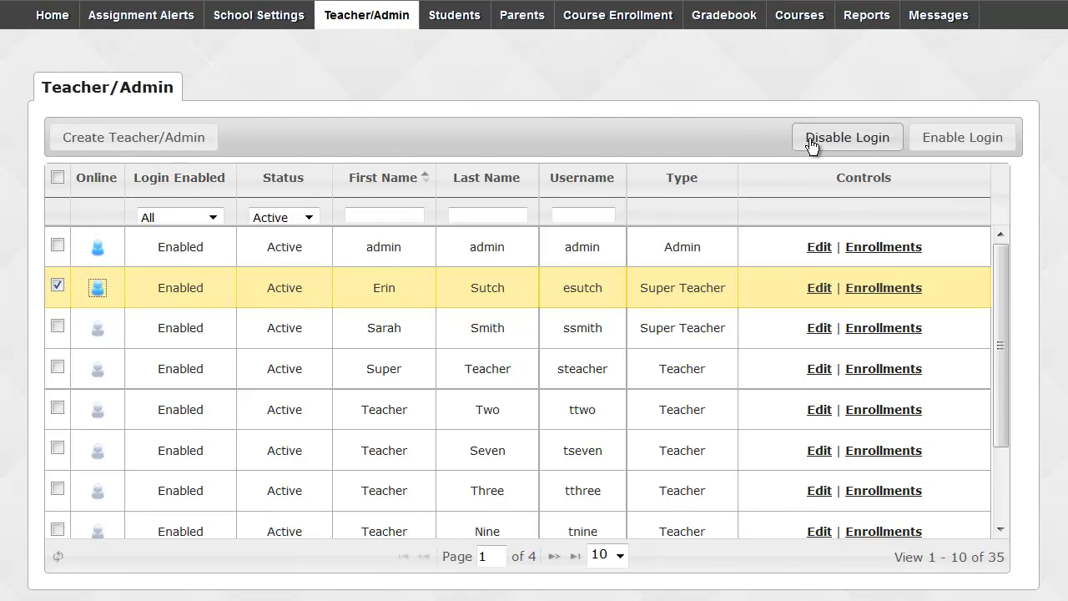
Disable the checked Super Teacher's login, then re-enable it.
click(845, 137)
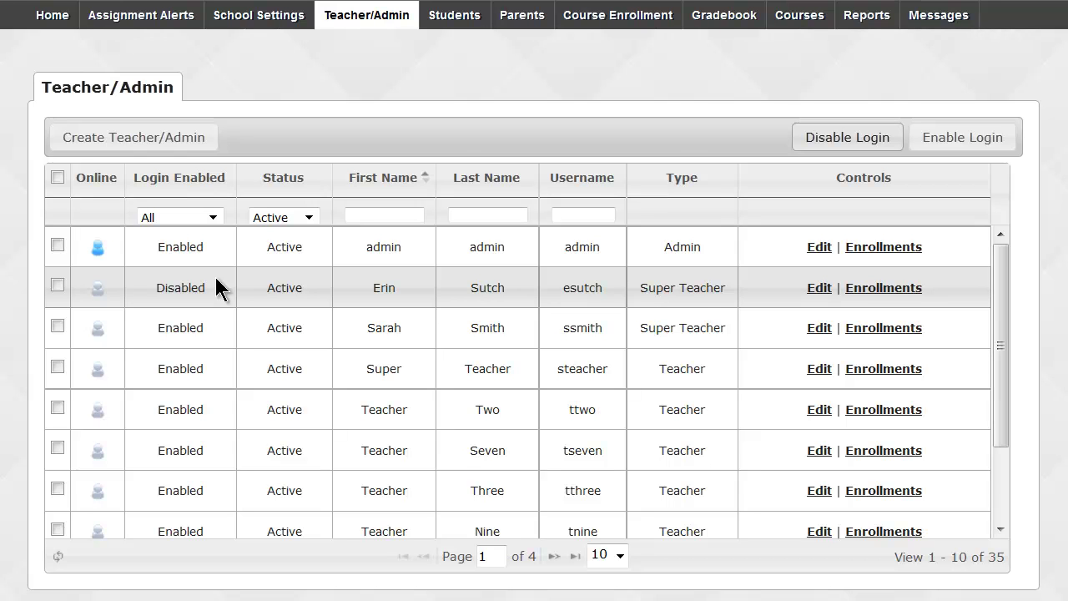
click(57, 285)
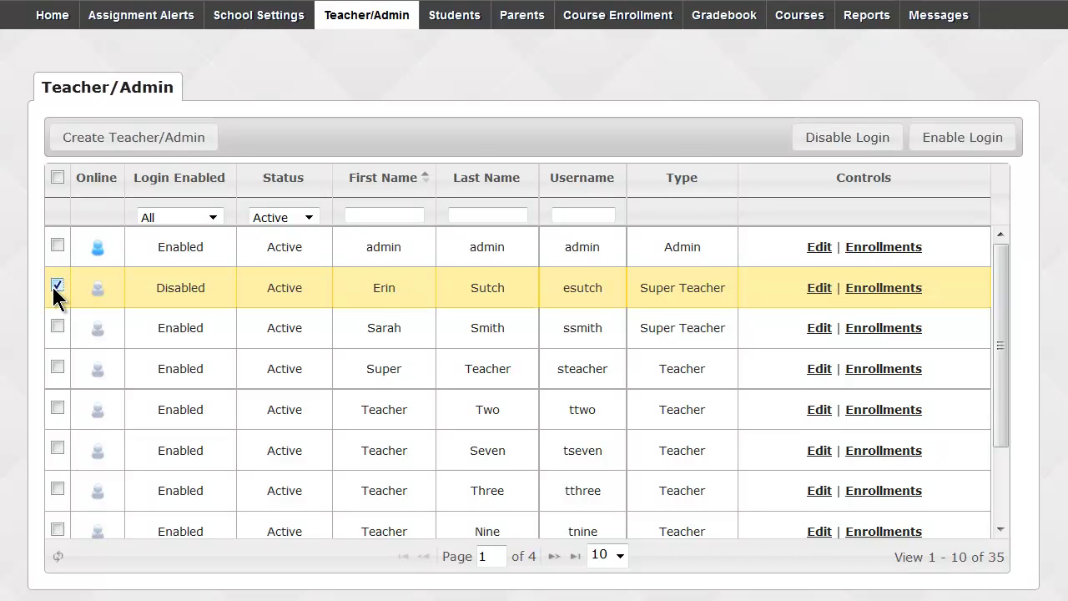
click(964, 142)
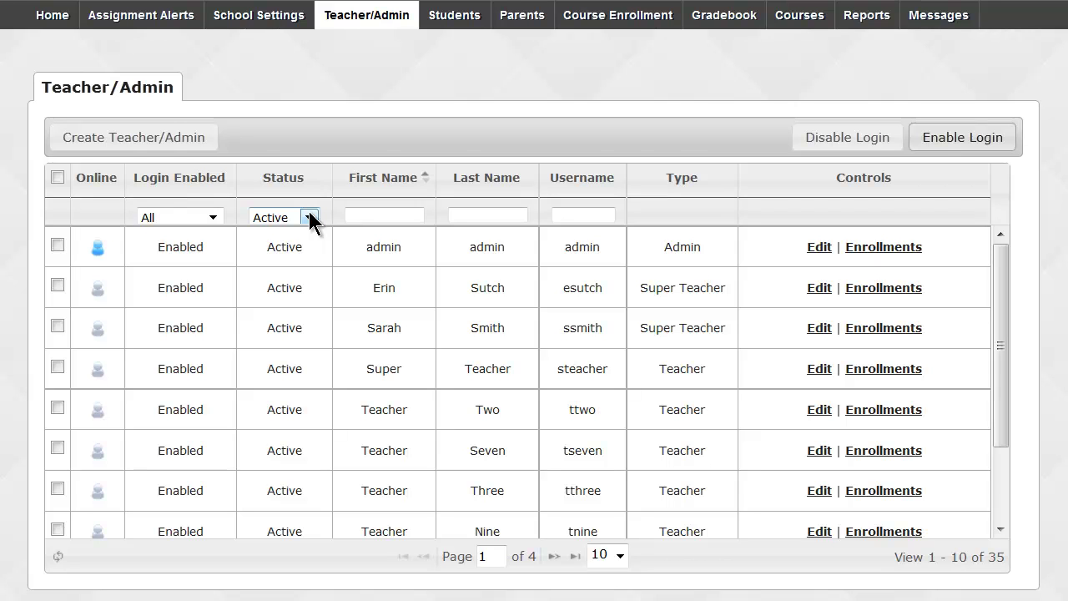
Filter the staff list by On Hold, then Archived, then back to Active status.
click(310, 217)
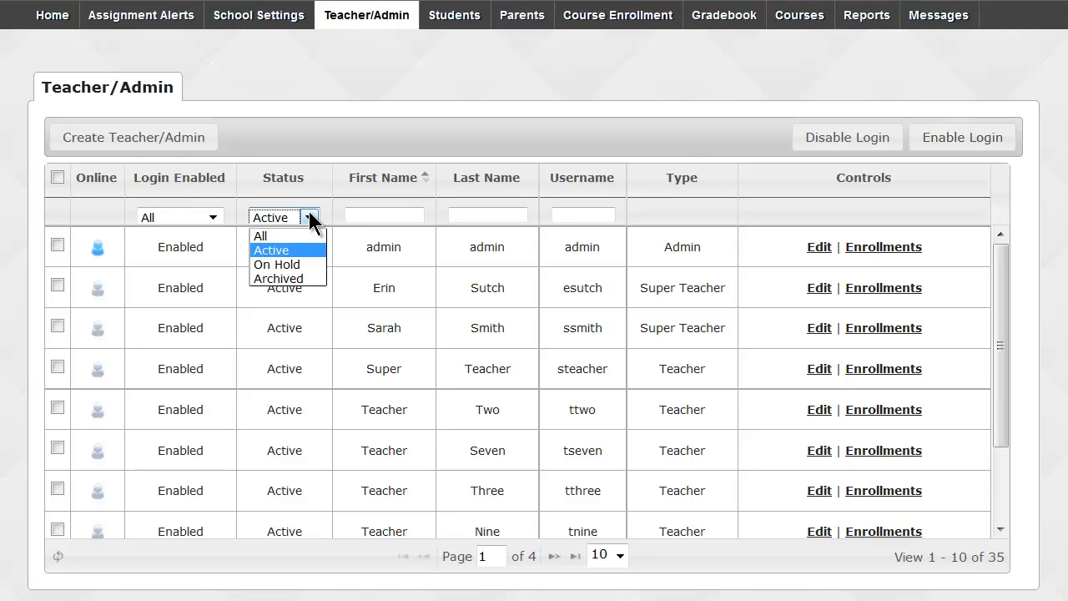
click(307, 262)
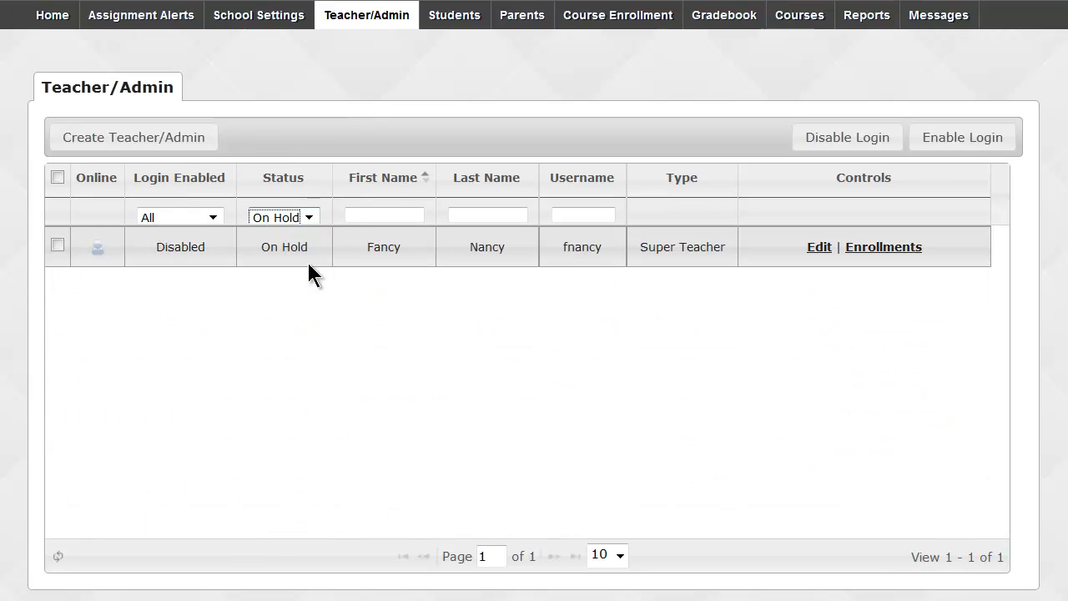
click(308, 218)
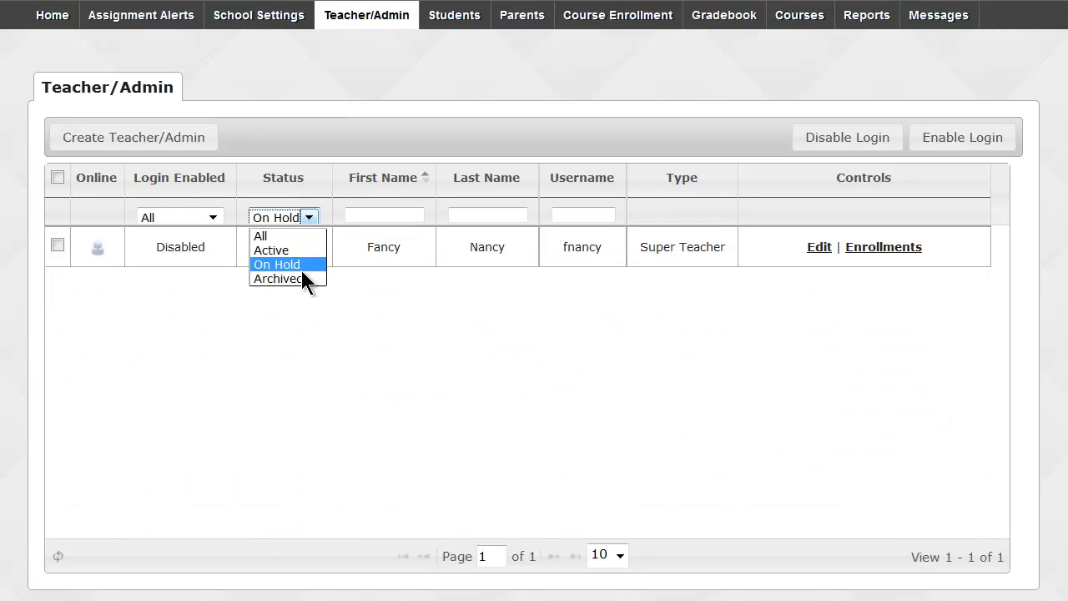
click(304, 281)
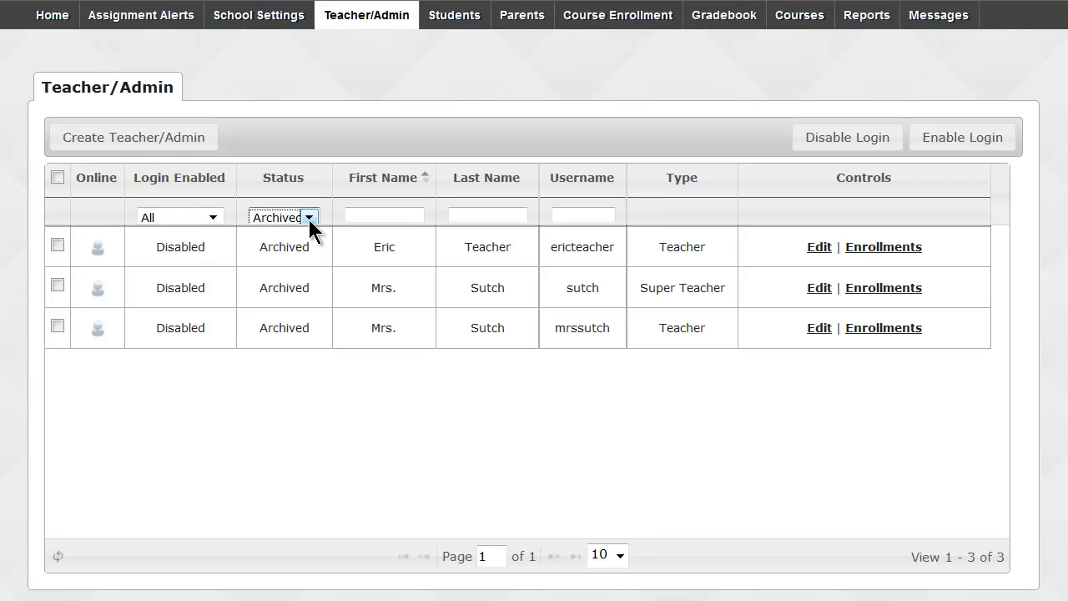
click(309, 219)
click(301, 247)
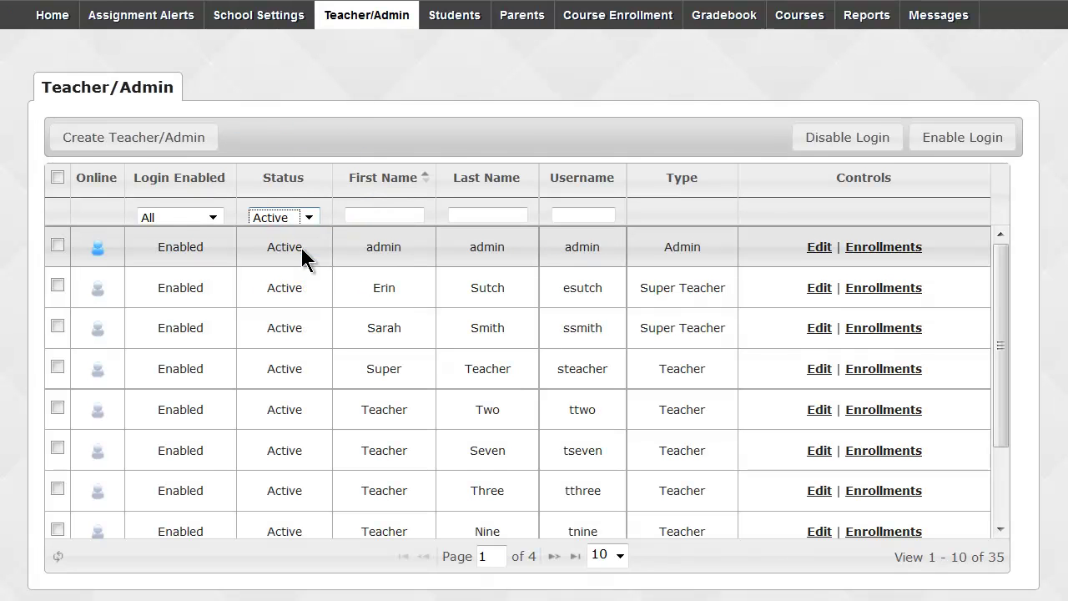
Filter the active staff by the new teacher's first name down to one account.
click(350, 214)
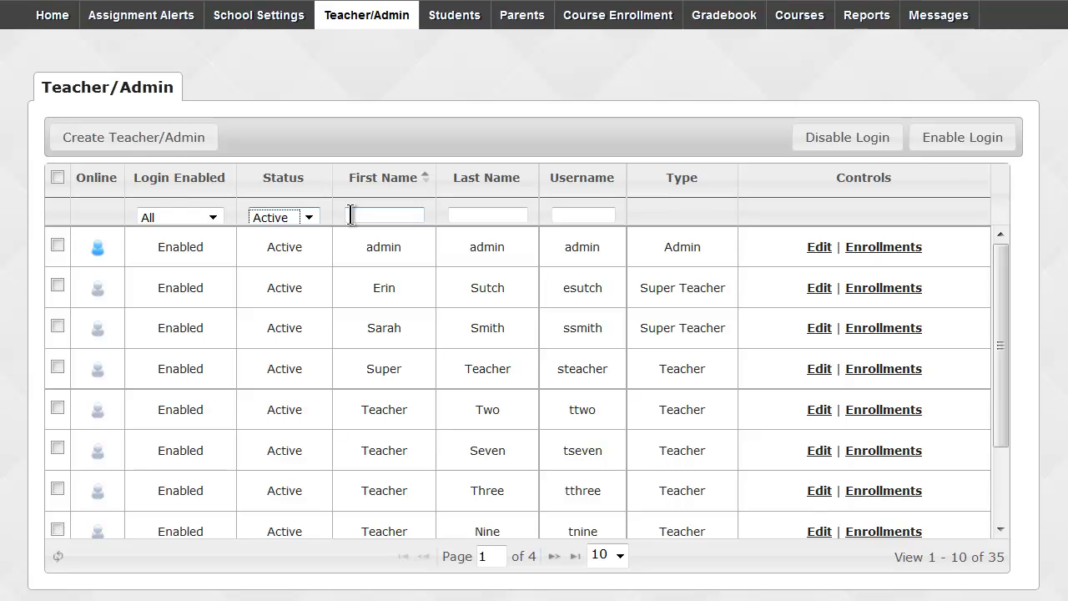
click(350, 214)
text(Erin)
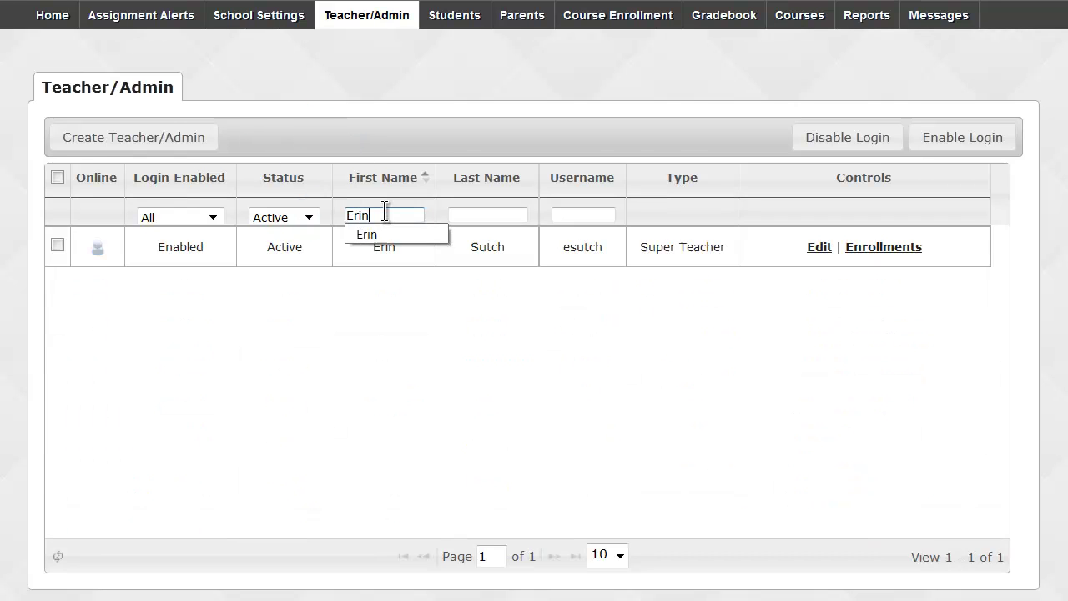
click(389, 127)
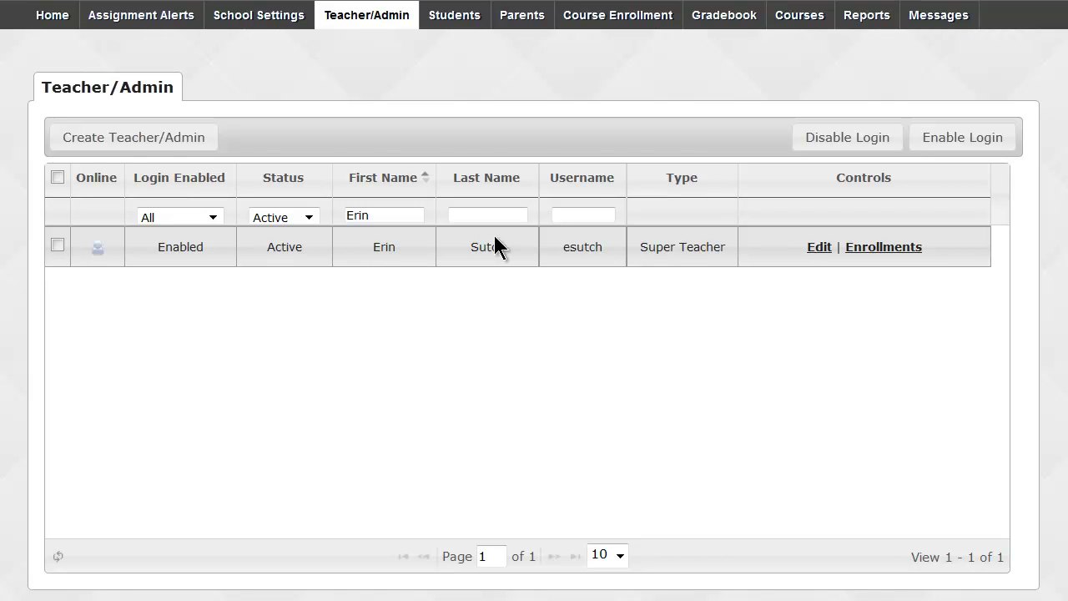
Open the matching teacher's edit form and set User Status to On Hold.
click(815, 249)
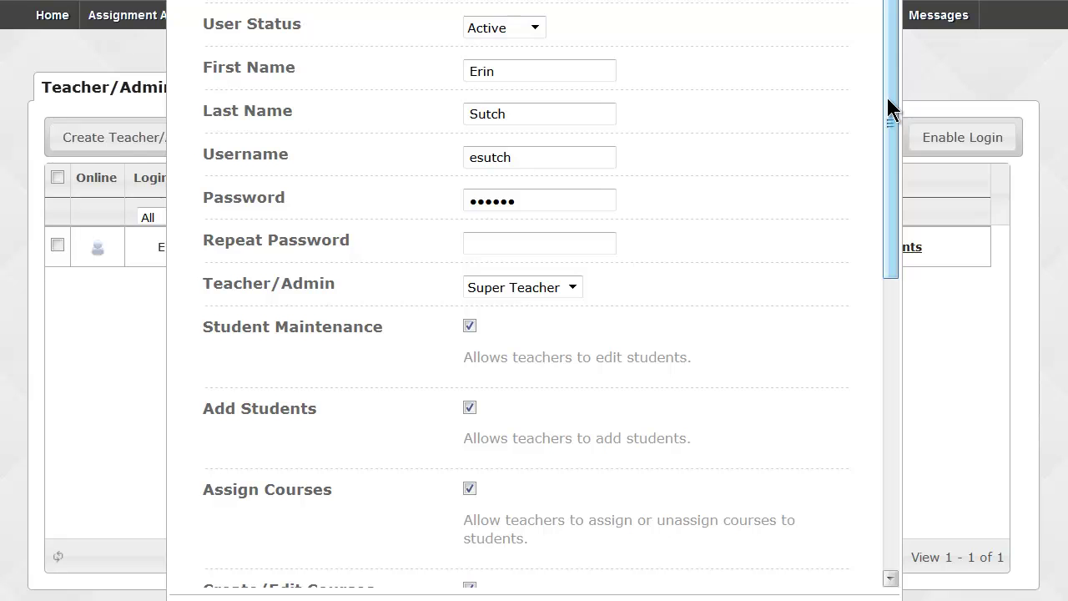
drag(887, 99, 871, 50)
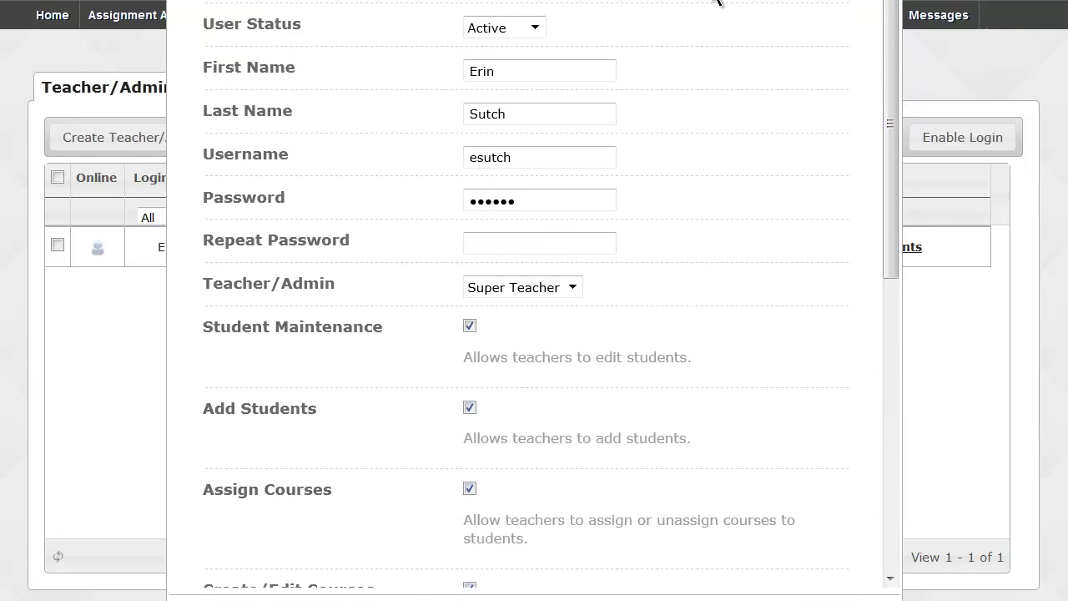
click(530, 28)
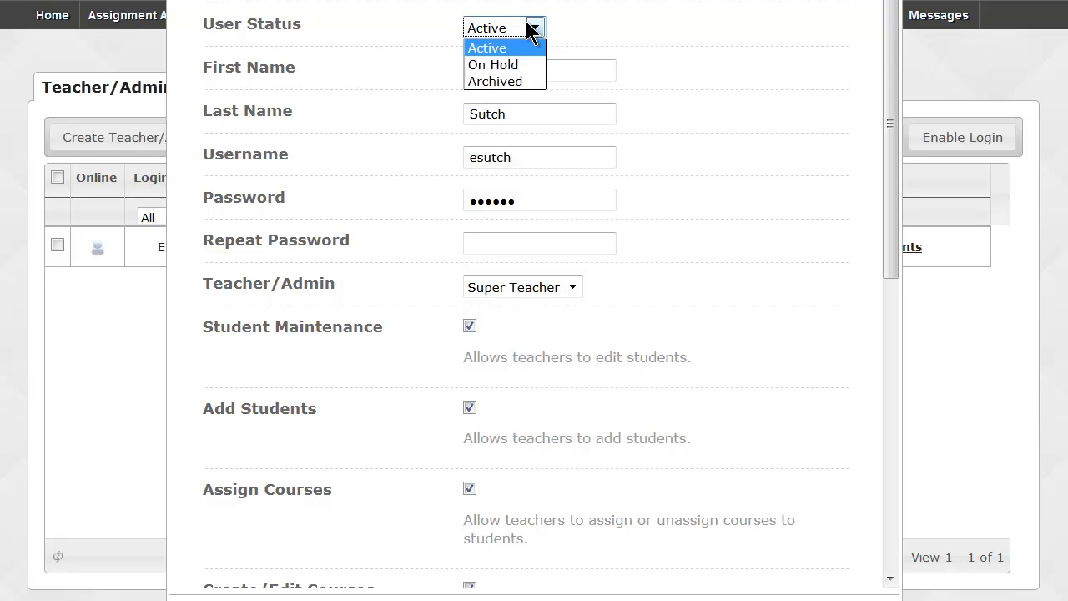
click(531, 64)
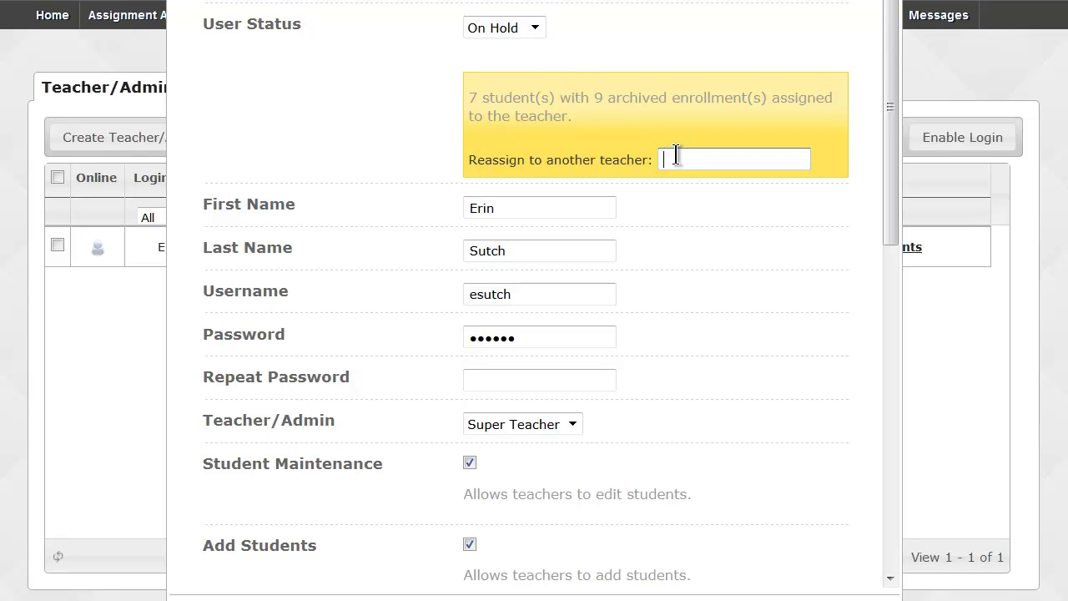
text(Teacher)
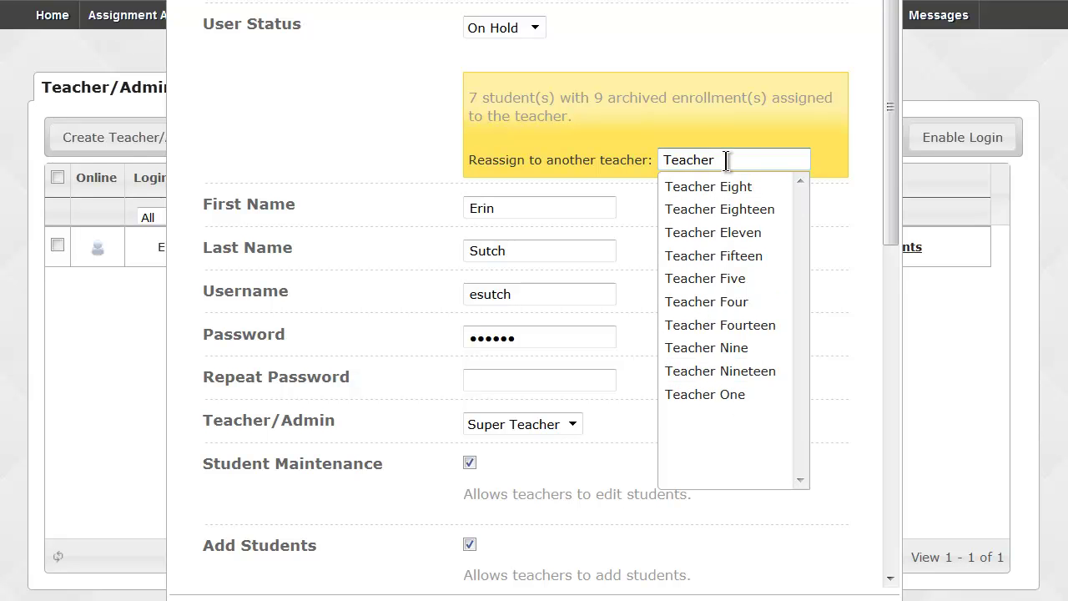
Switch the status to Archived, note the 28-day grace period, then close the form unsaved.
click(536, 29)
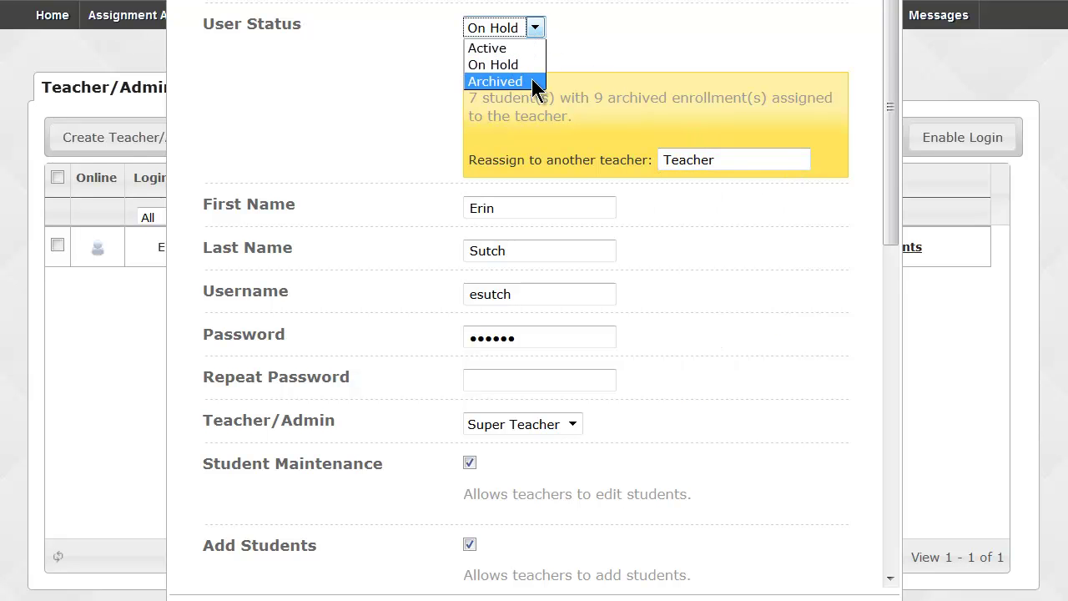
click(534, 81)
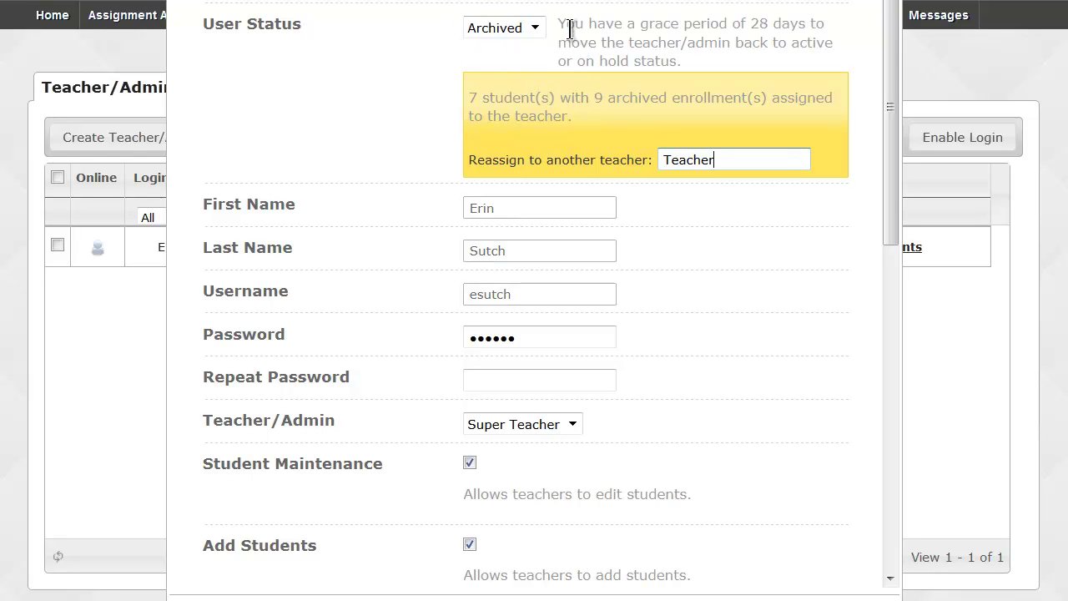
drag(561, 23, 822, 20)
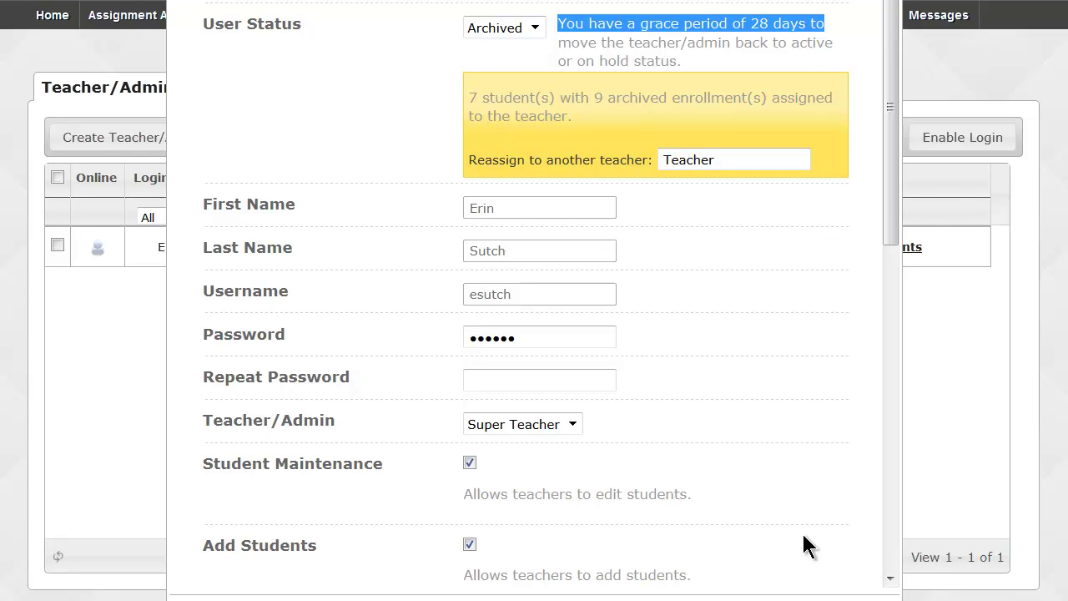
click(802, 599)
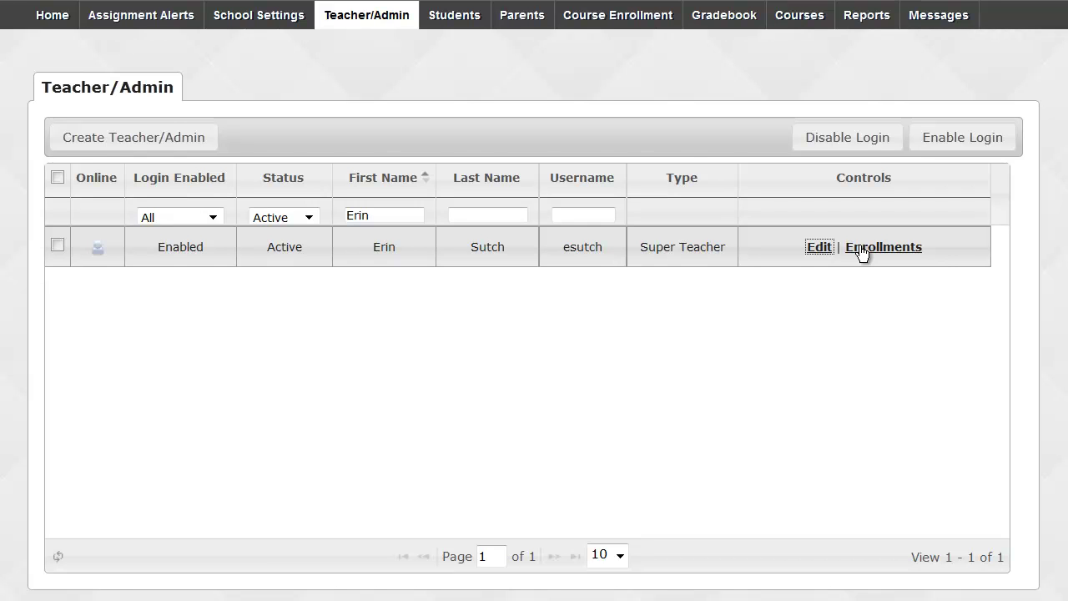
Open the teacher's Course Enrollments and scroll through the 41 archived results and status filters.
click(863, 248)
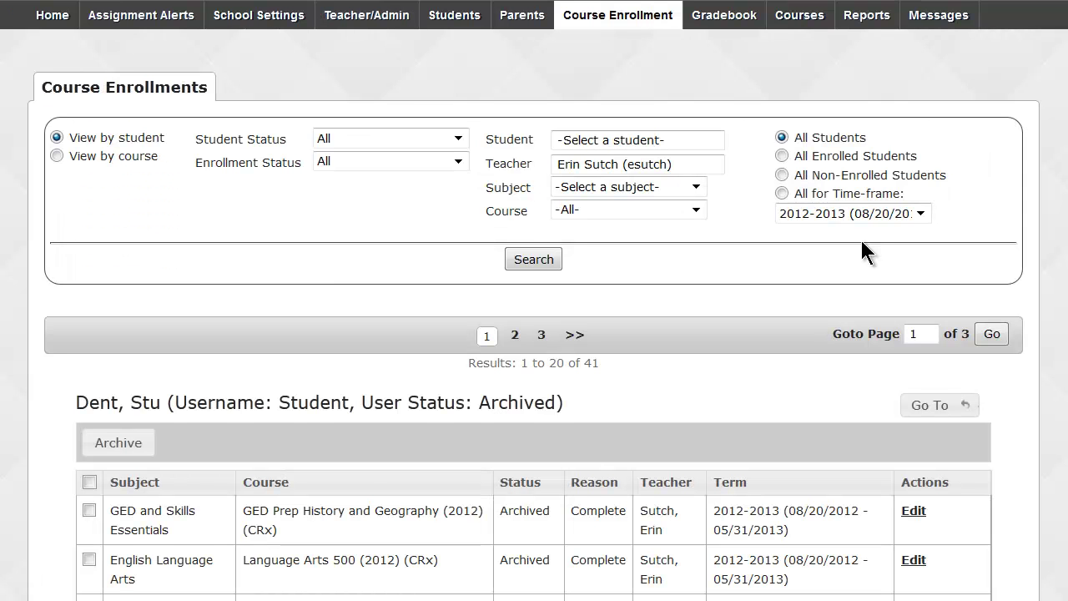
scroll(860, 237, down, 2)
drag(194, 19, 306, 52)
click(309, 92)
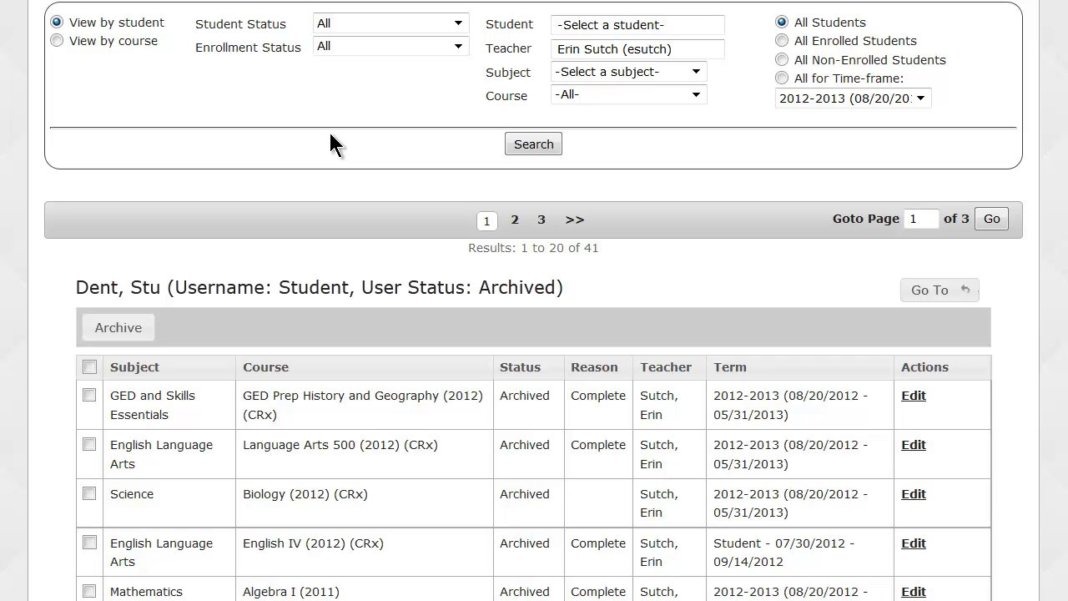
scroll(330, 135, down, 2)
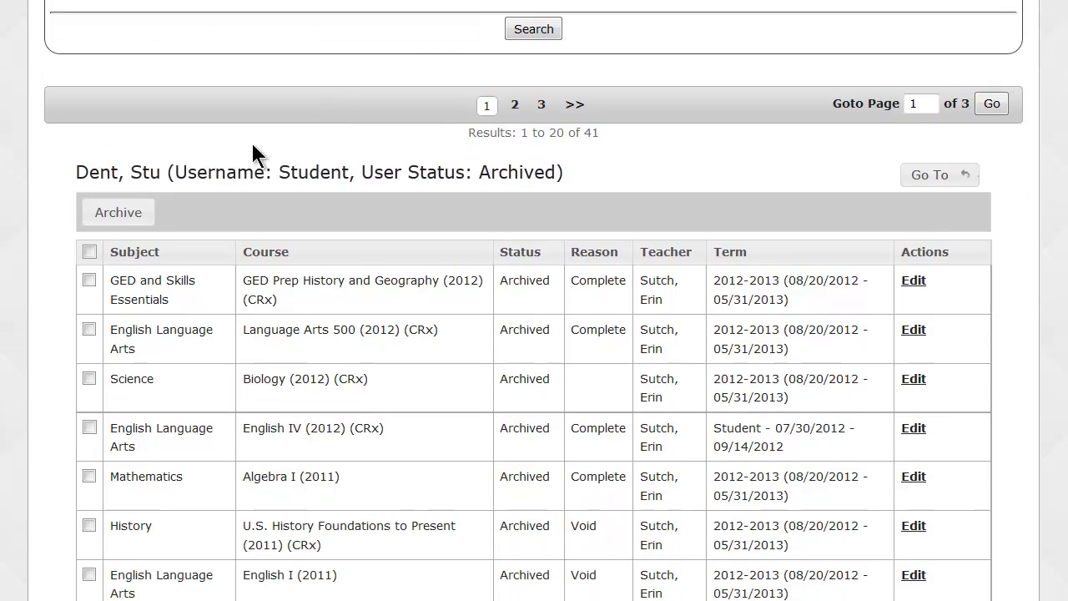
drag(75, 172, 158, 170)
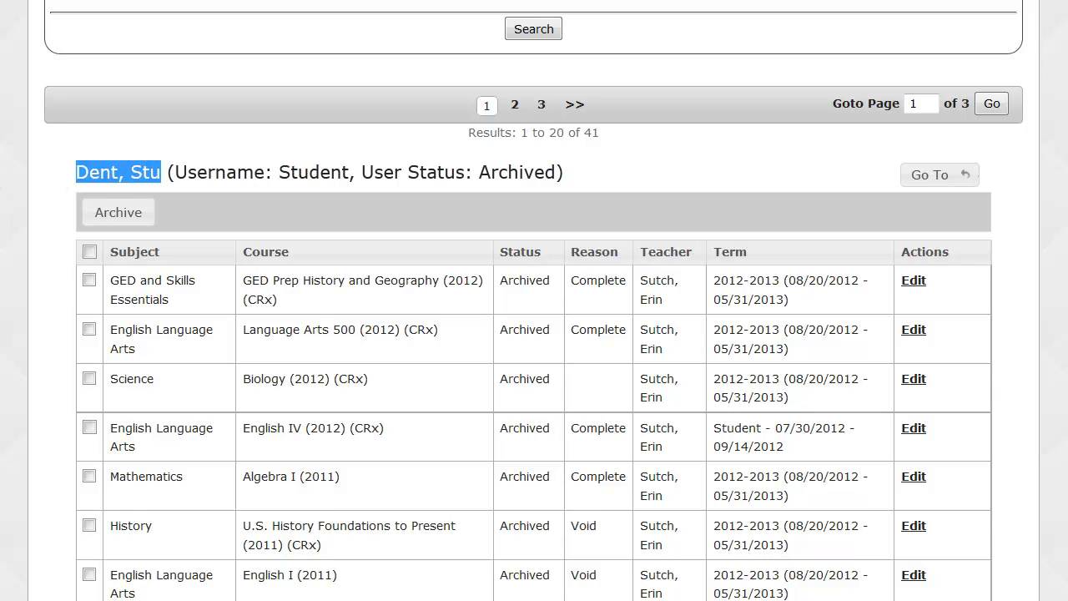
scroll(23, 100, down, 2)
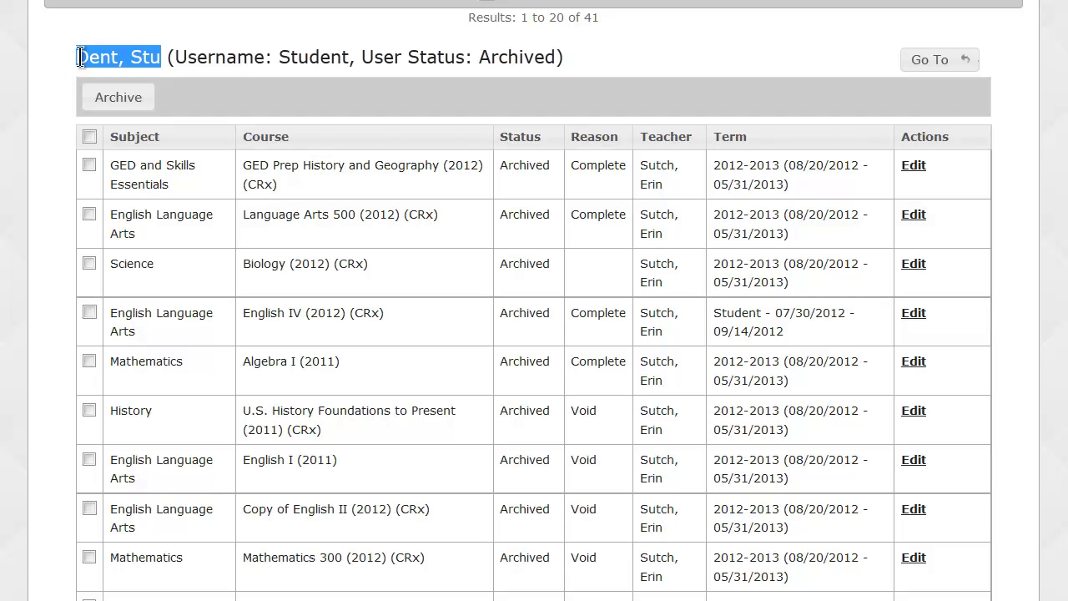
scroll(138, 102, down, 2)
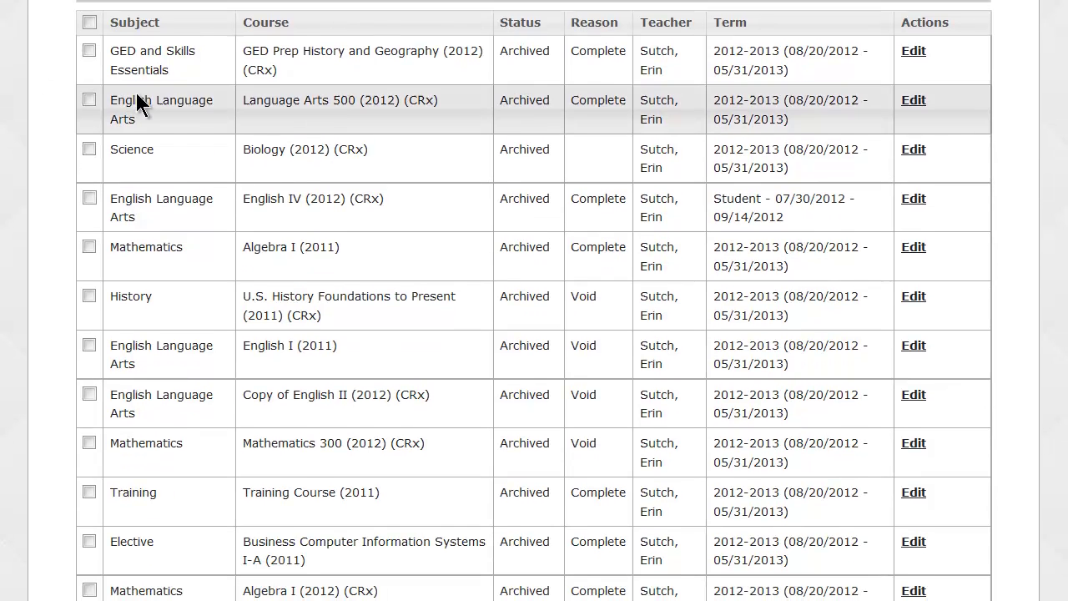
scroll(124, 267, down, 6)
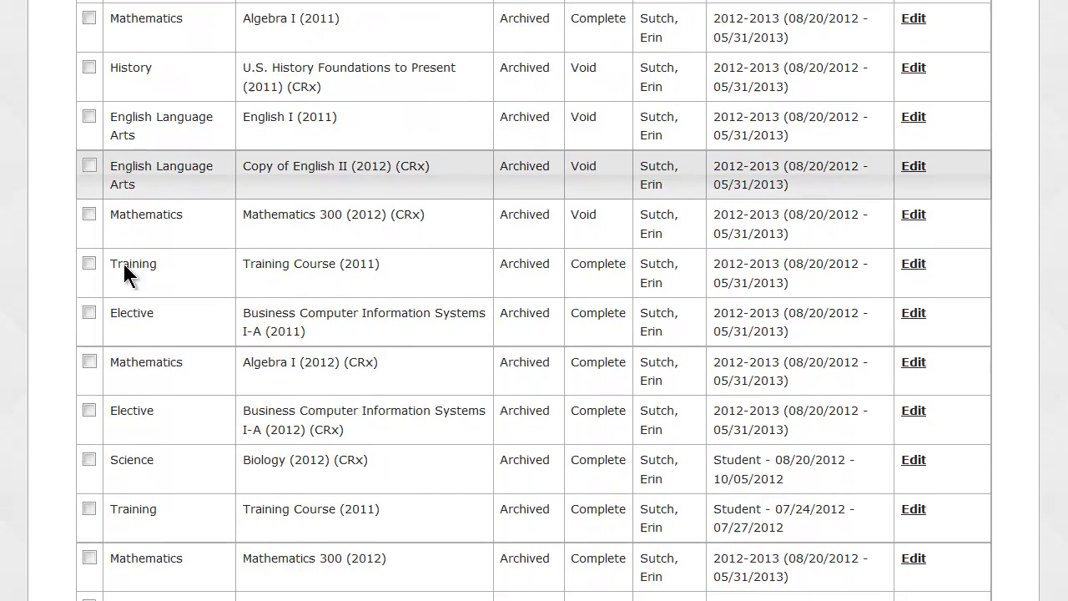
scroll(124, 272, up, 10)
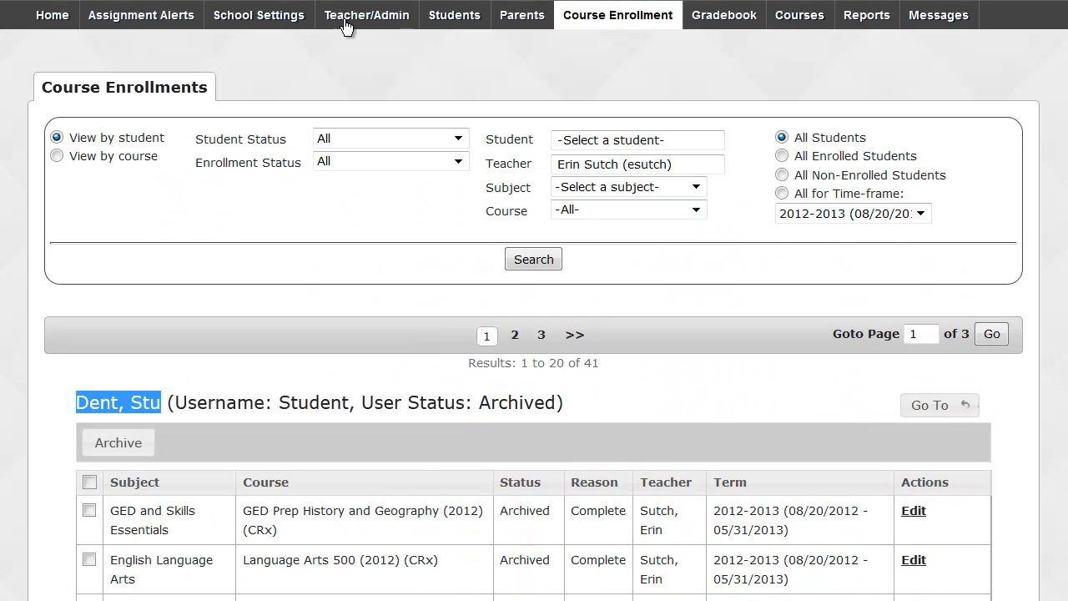
Show the Teacher/Admin list at 30 rows per page, then switch to Student Registration.
click(351, 21)
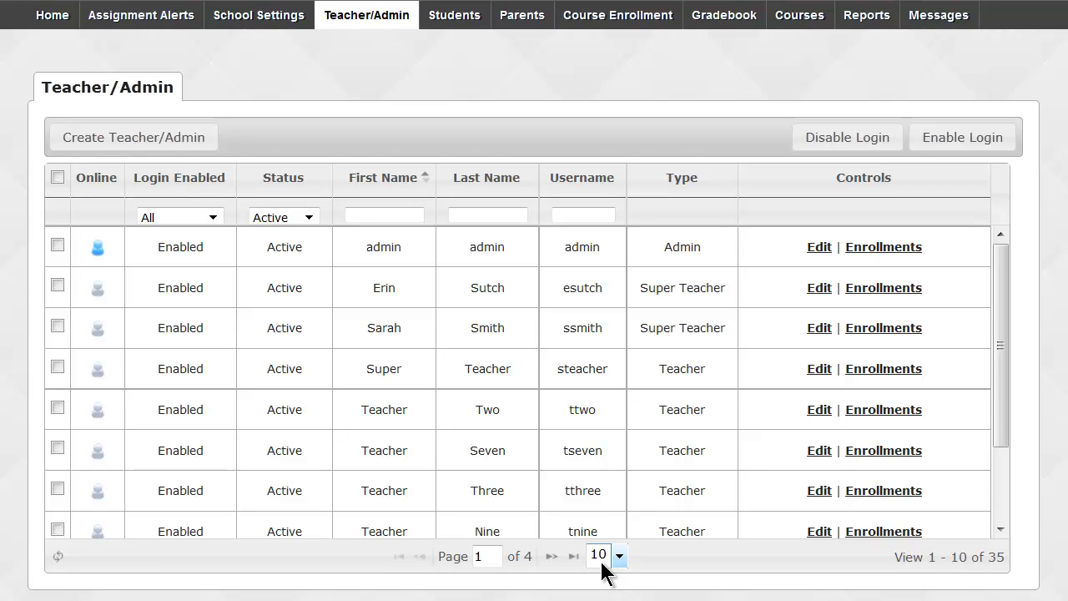
click(604, 571)
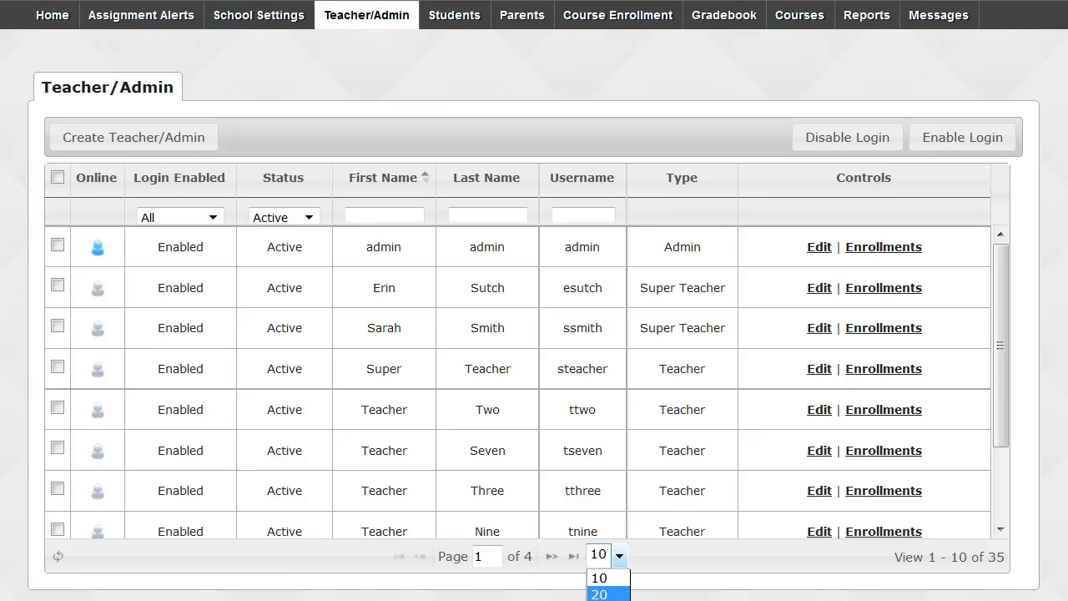
click(600, 600)
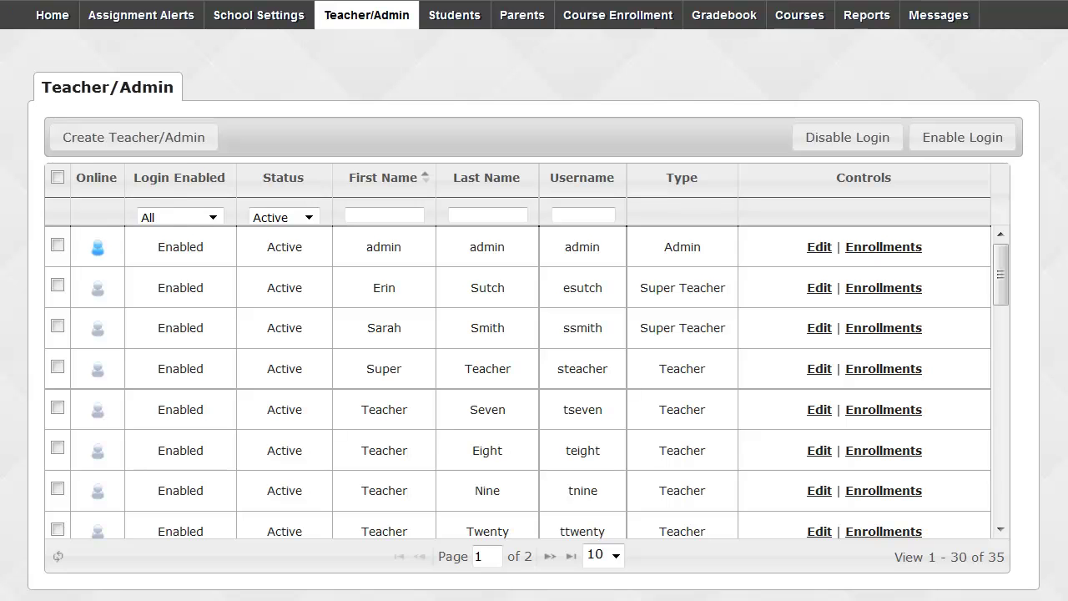
click(467, 17)
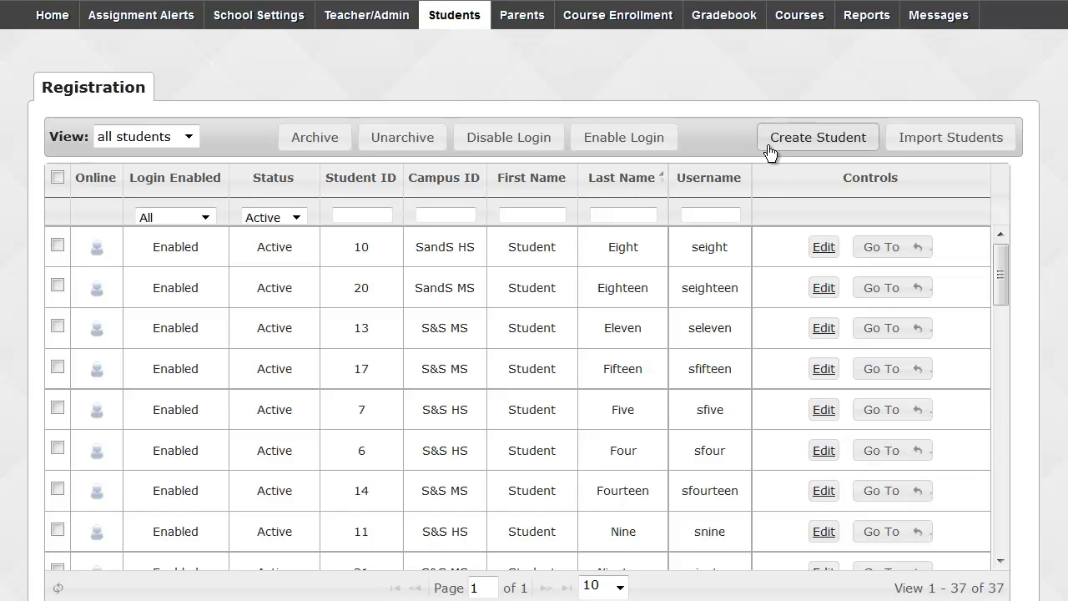
Open a blank Create Student form and look over its name, username, password and threshold fields.
click(801, 147)
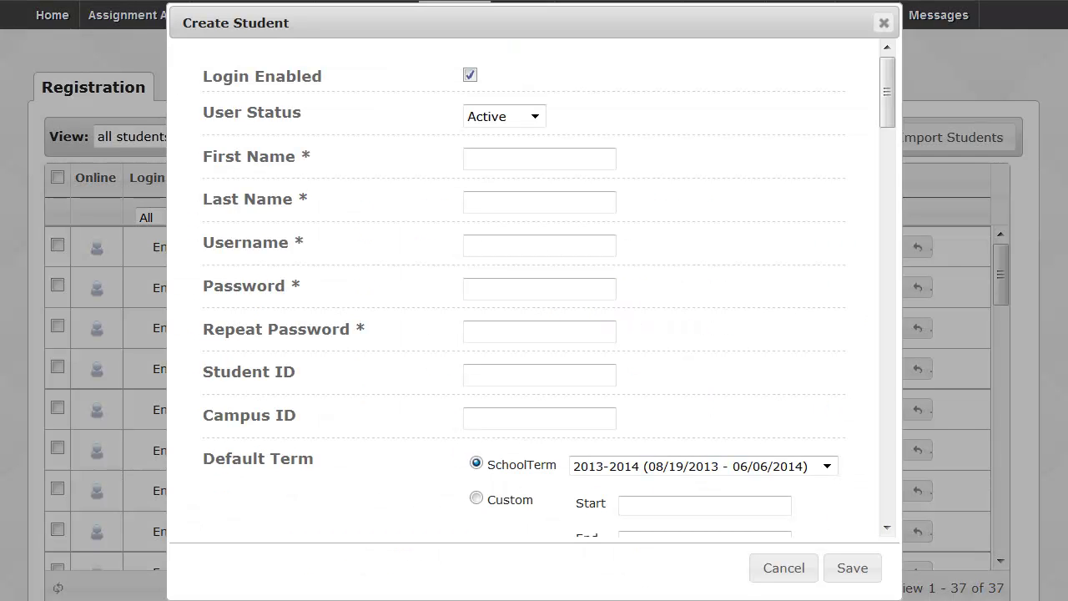
click(608, 158)
click(584, 202)
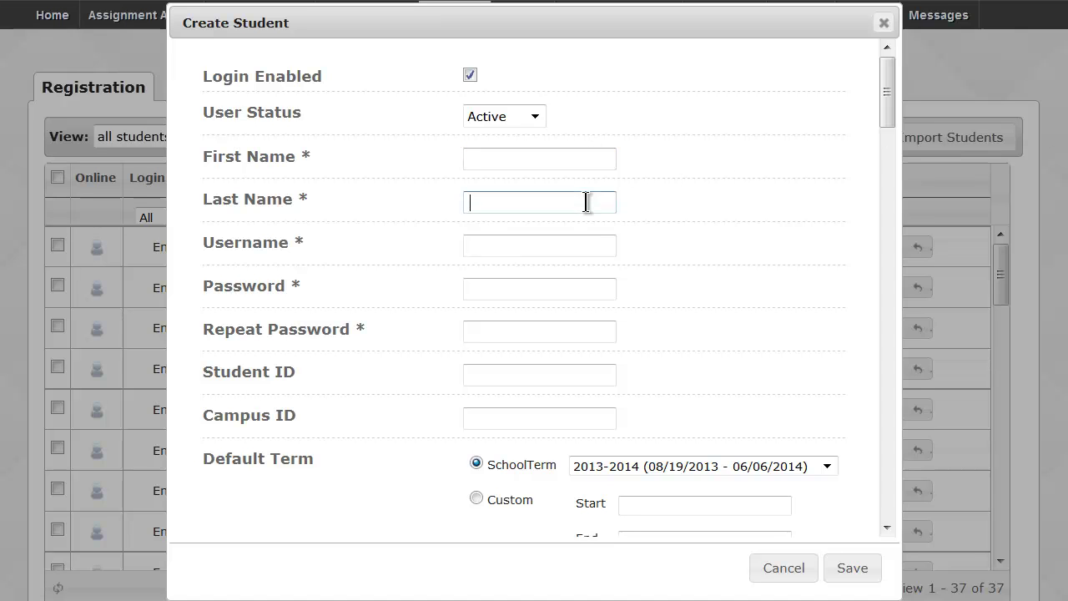
click(581, 242)
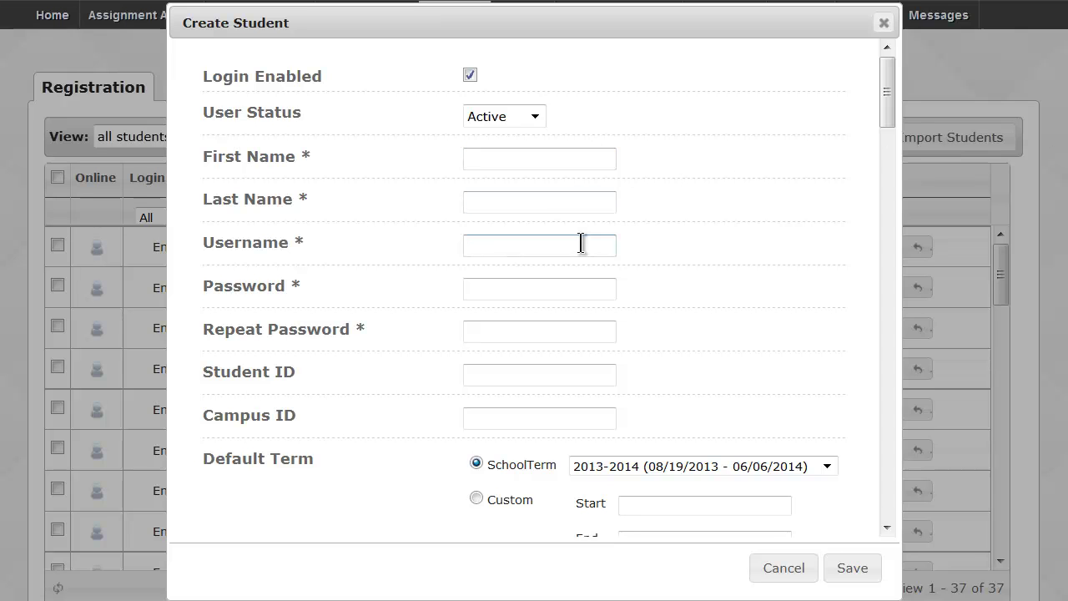
click(588, 330)
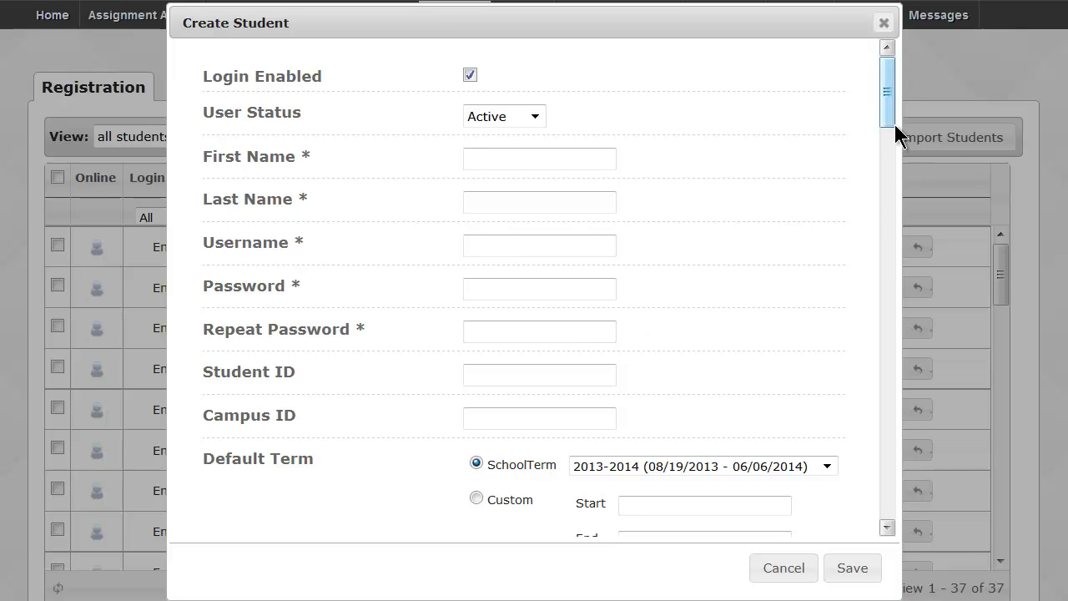
drag(887, 109, 890, 167)
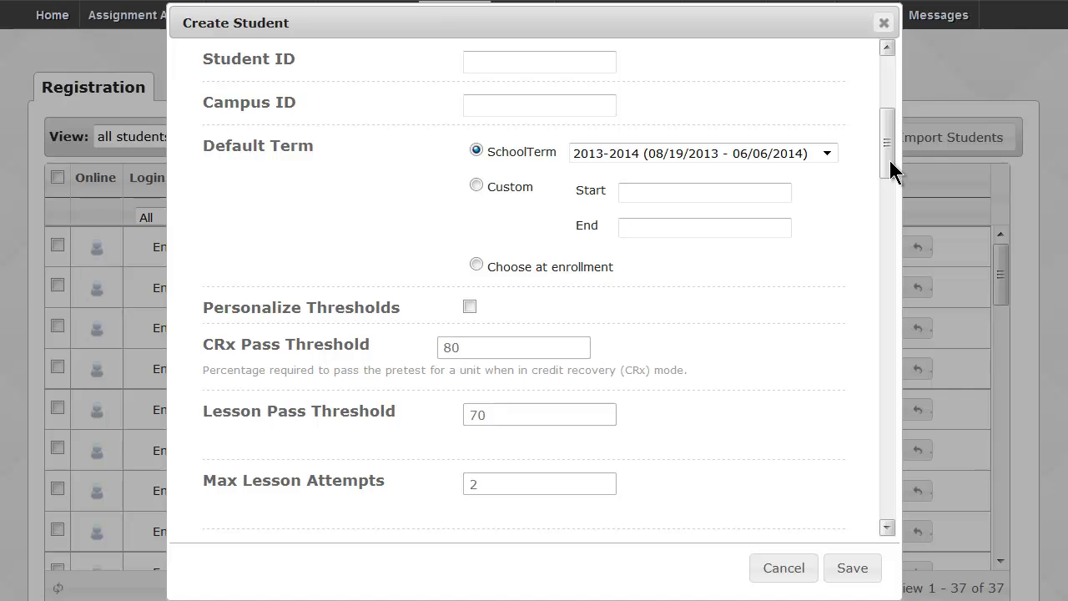
Enter Student ID 123456 and try ES, MS and HS as the Campus ID.
click(608, 58)
text(123456)
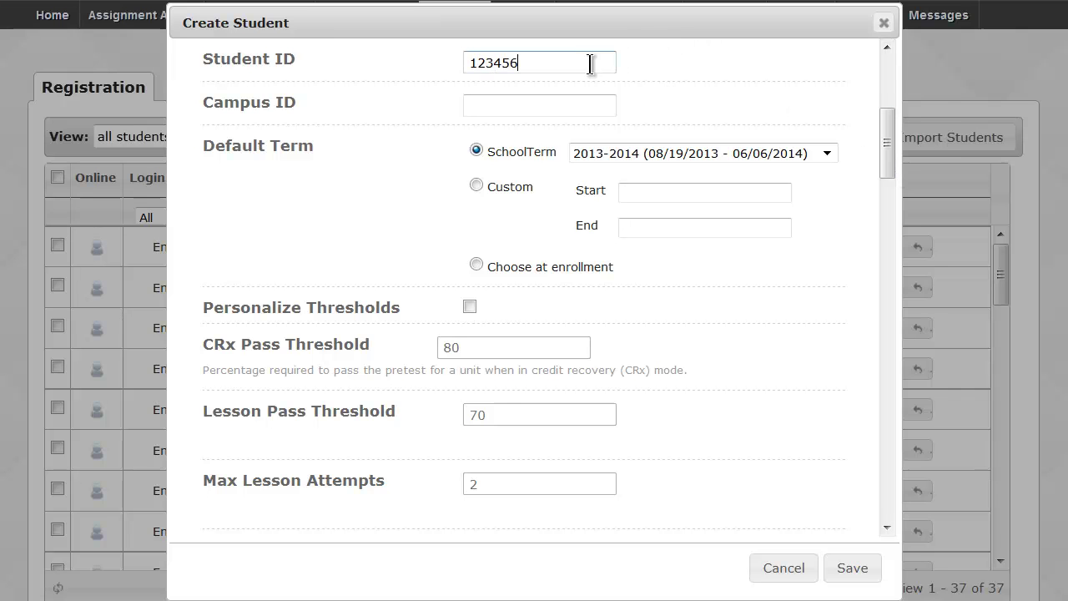
click(557, 106)
text(2014)
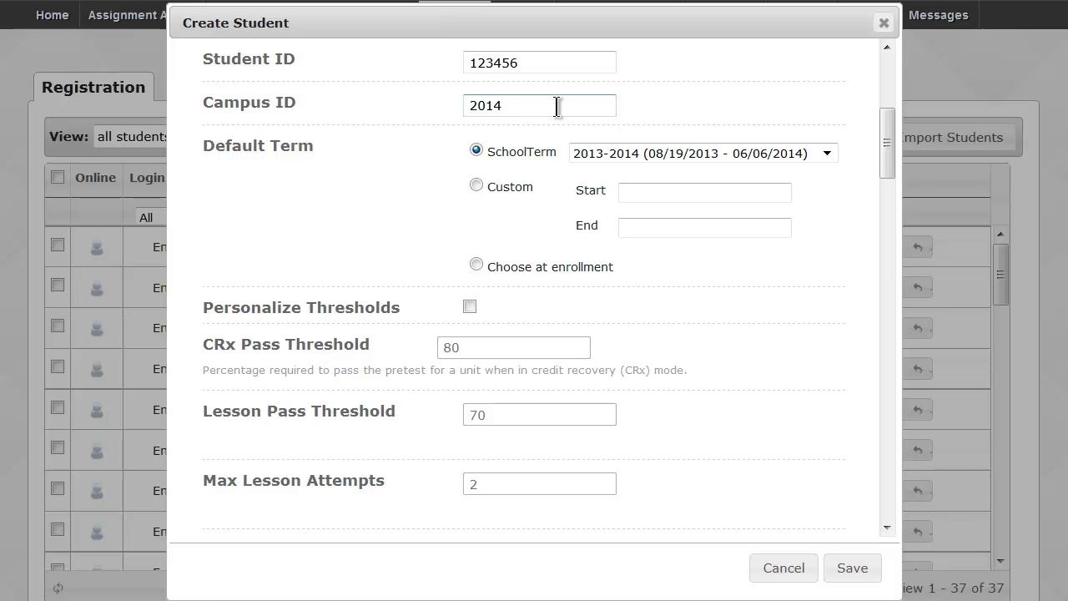
Change the Student ID to 2014 and set Campus ID to CRx after trying Night and Virtual.
drag(524, 61, 449, 61)
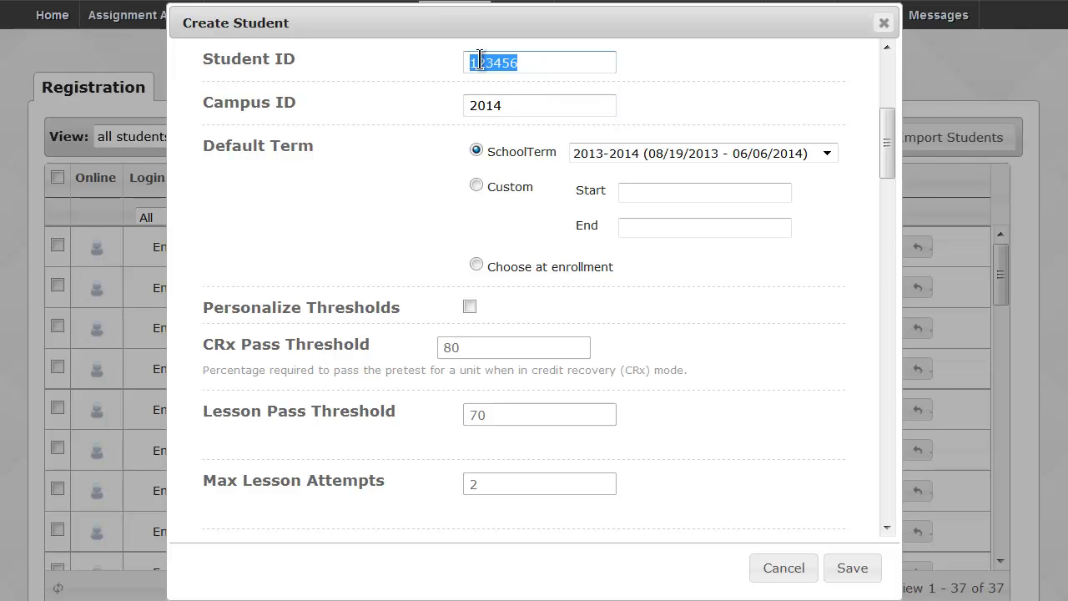
text(2014)
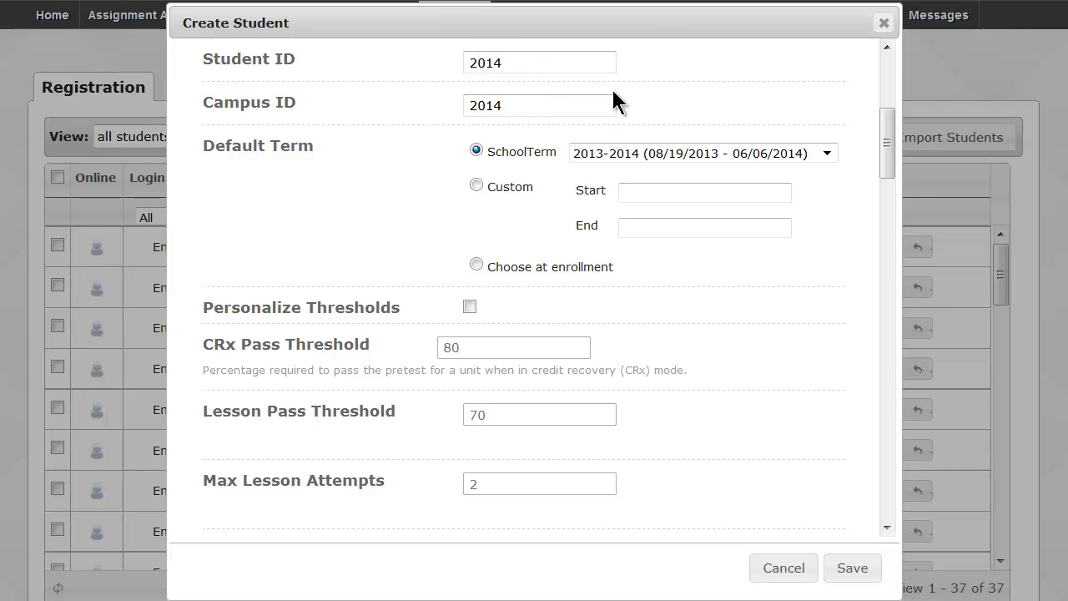
drag(612, 100, 433, 105)
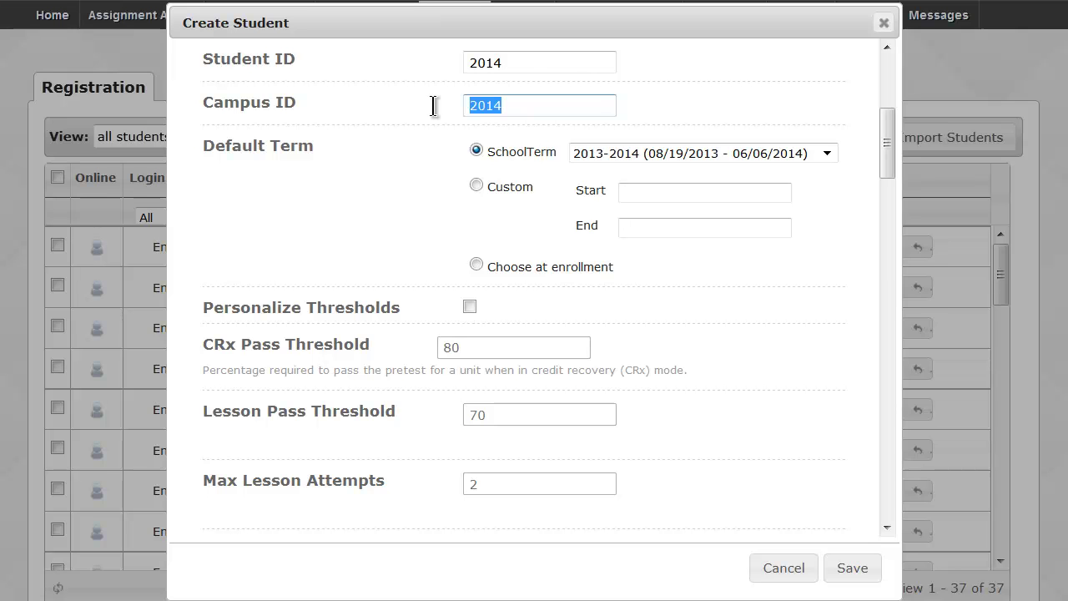
text(Night)
key(BackSpace)
key(BackSpace)
key(BackSpace)
key(BackSpace)
key(BackSpace)
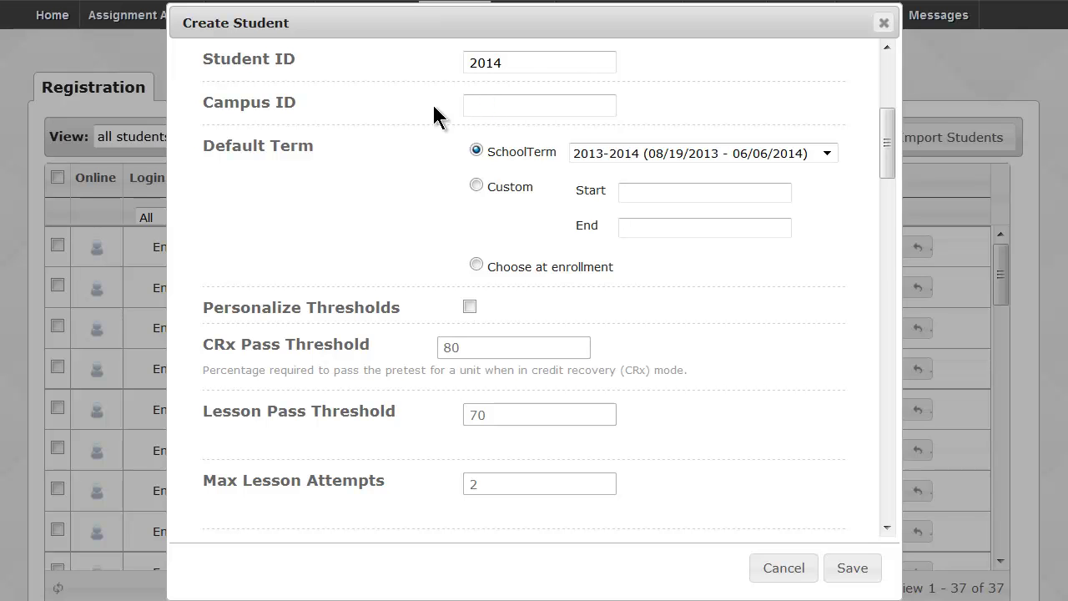
text(Virtual)
key(BackSpace)
key(BackSpace)
key(BackSpace)
key(BackSpace)
key(BackSpace)
key(BackSpace)
key(BackSpace)
text(CRx)
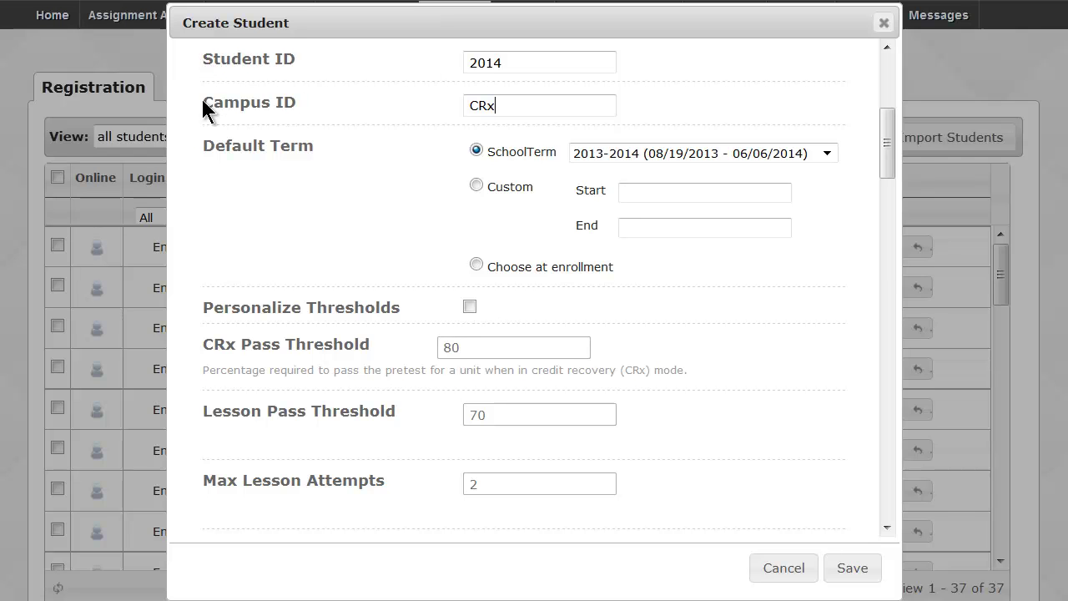
scroll(203, 101, down, 1)
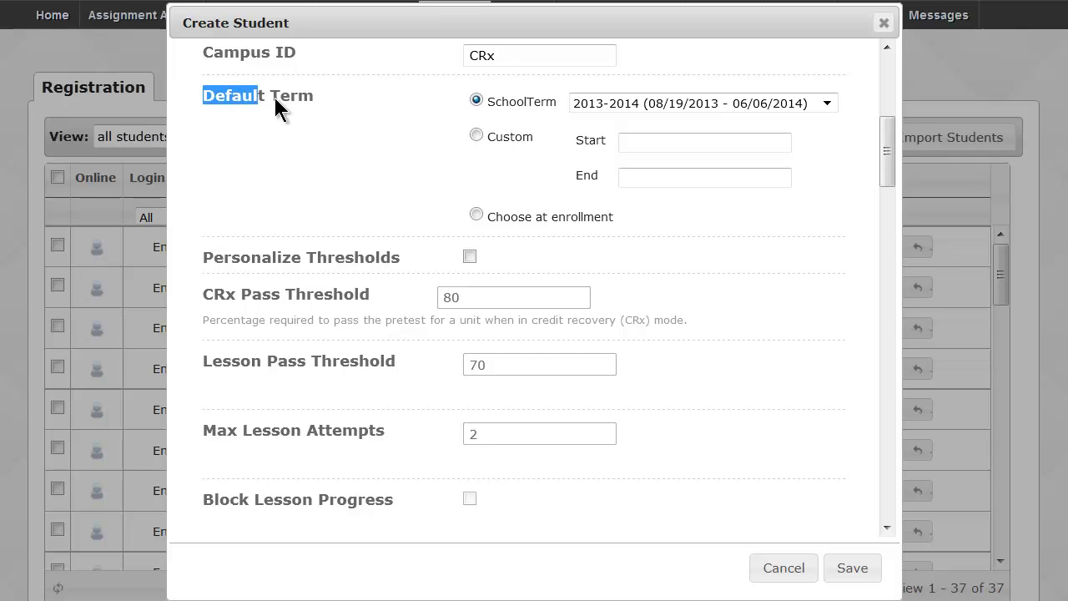
Choose a Custom default term running from 01/20/2014 to 03/28/2014 using the calendars.
drag(276, 97, 318, 97)
click(474, 214)
click(476, 136)
click(642, 142)
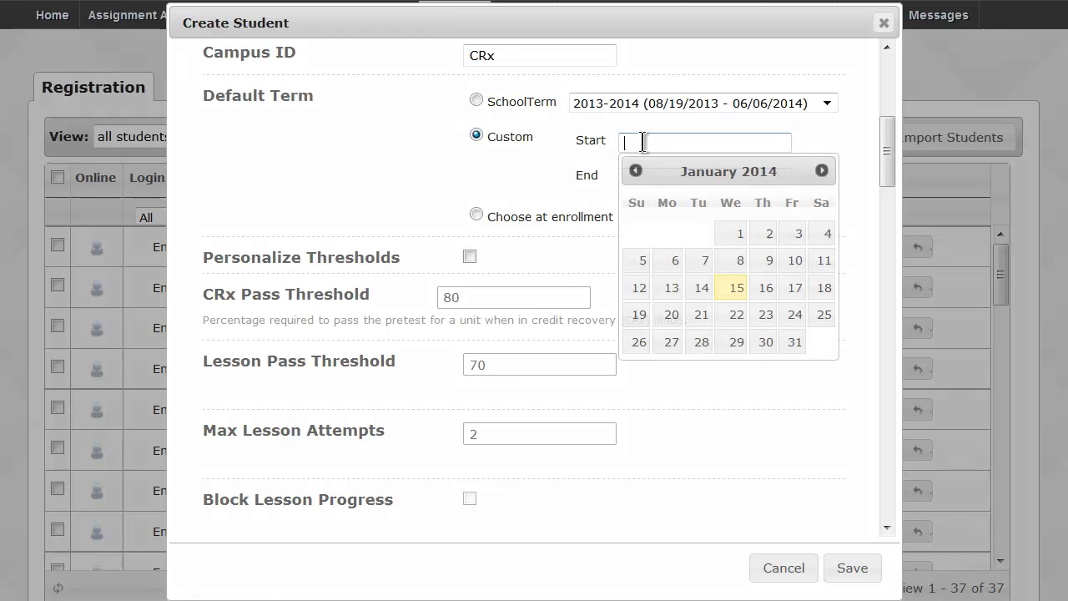
click(671, 314)
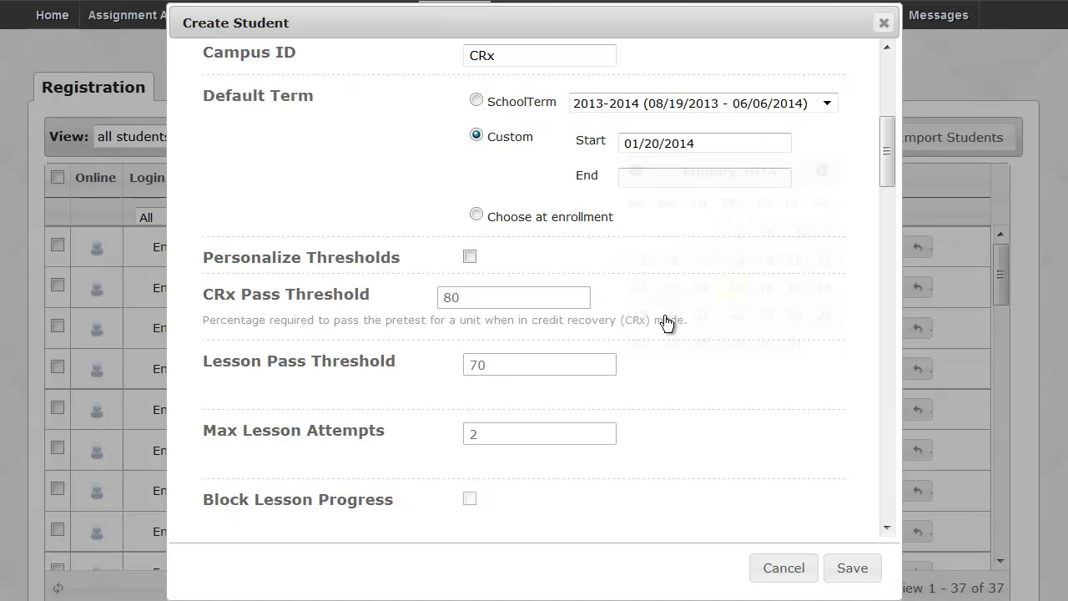
click(631, 175)
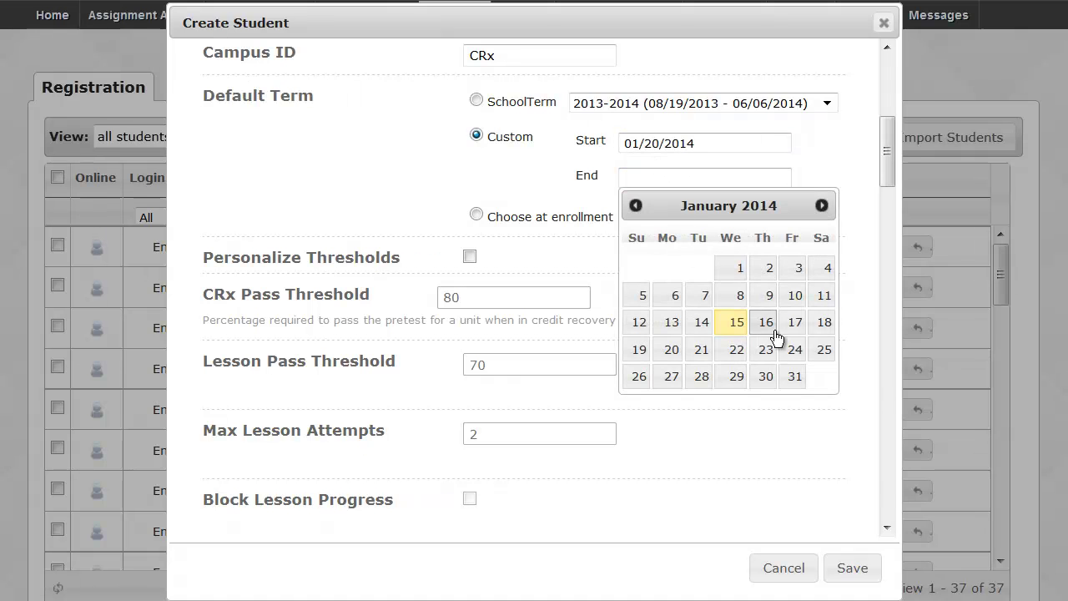
click(821, 206)
click(821, 206)
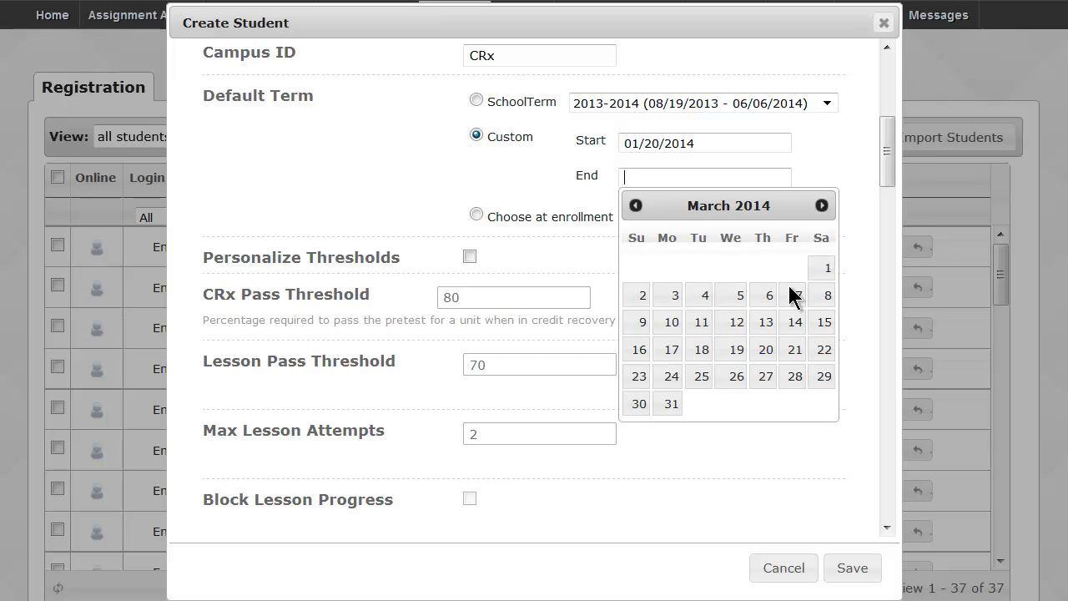
click(795, 380)
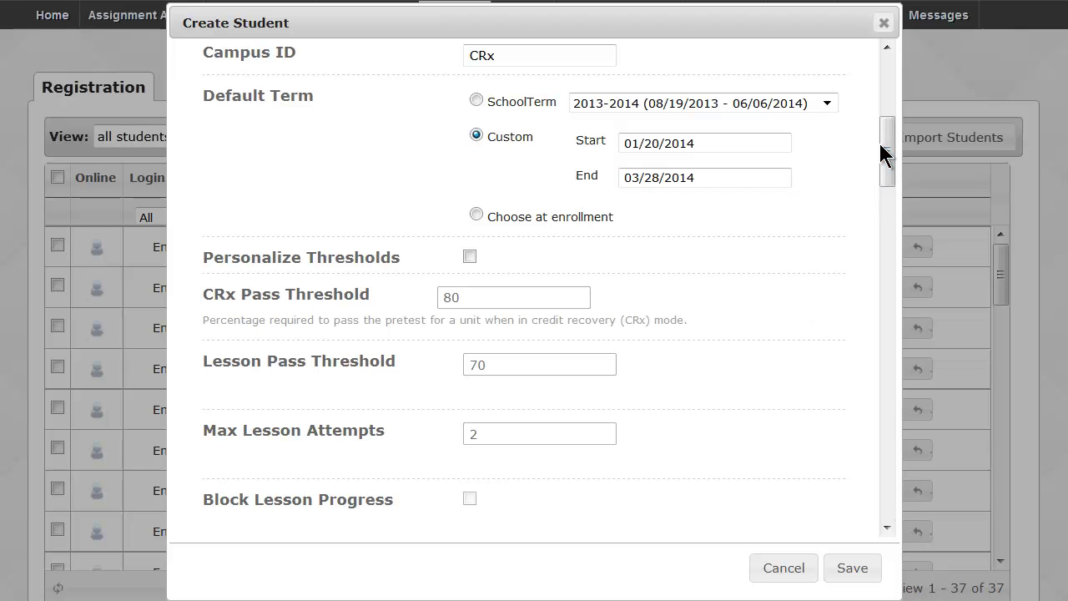
drag(886, 150, 888, 179)
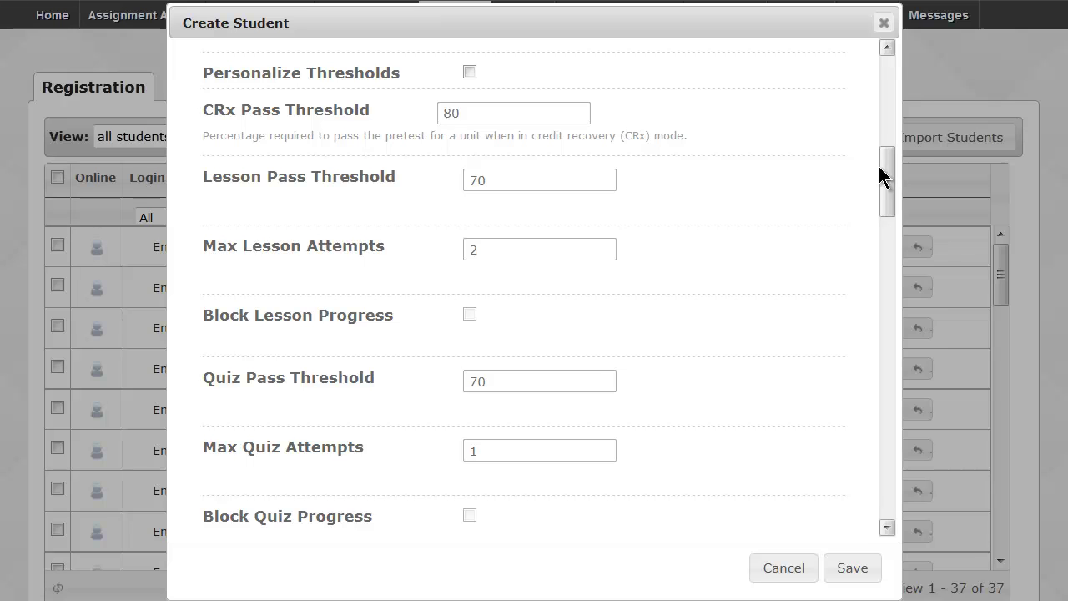
Turn on Personalize Thresholds and change Lesson Pass Threshold 70 to 60 and Max Lesson Attempts 2 to 4.
click(469, 73)
click(469, 108)
click(494, 242)
click(512, 184)
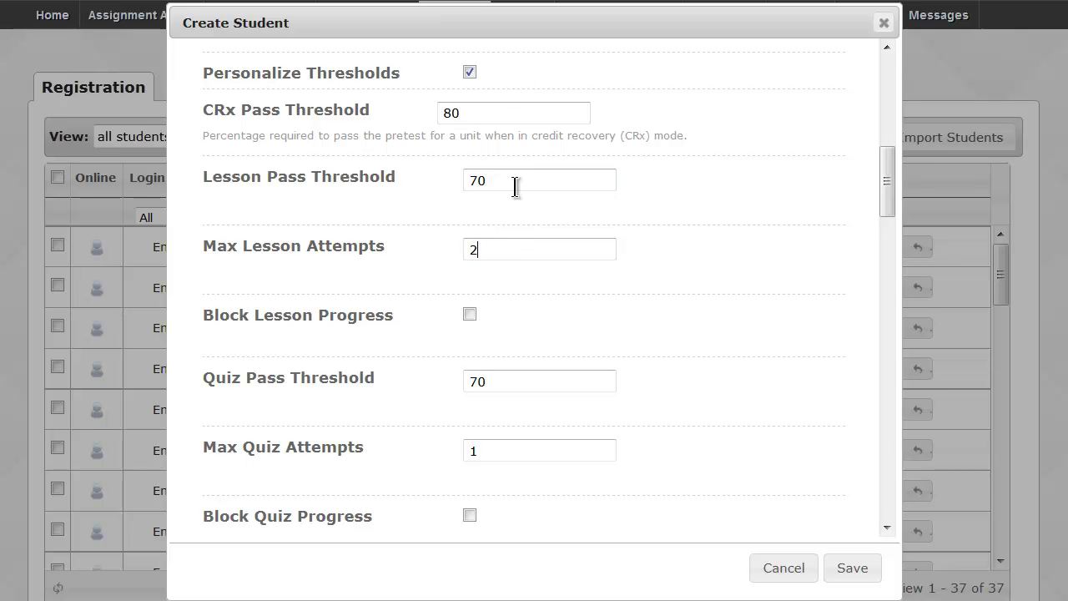
drag(518, 172, 443, 186)
text(60)
drag(488, 248, 453, 247)
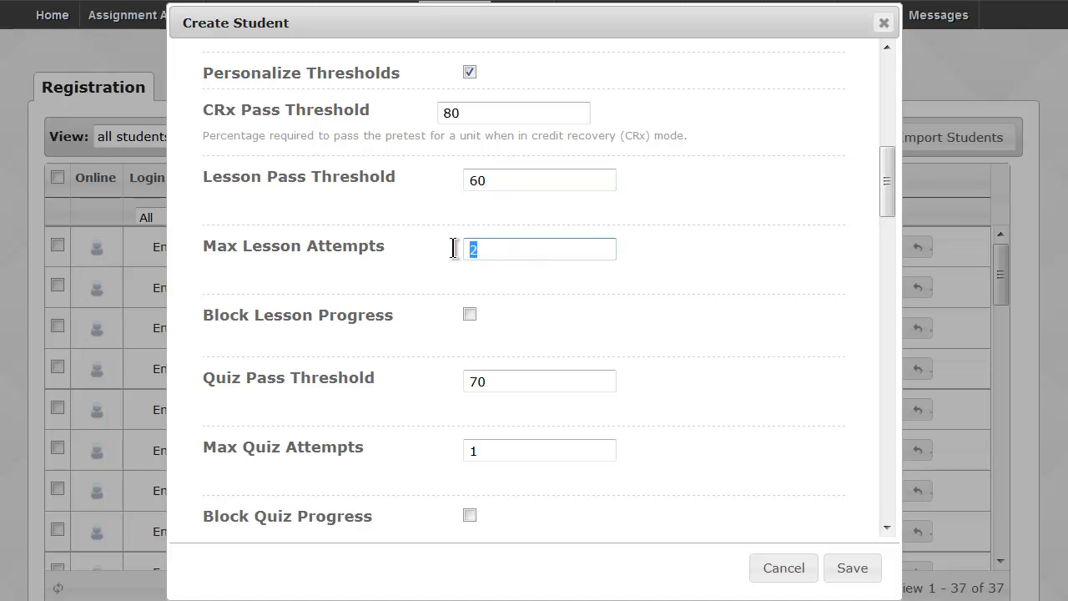
text(4)
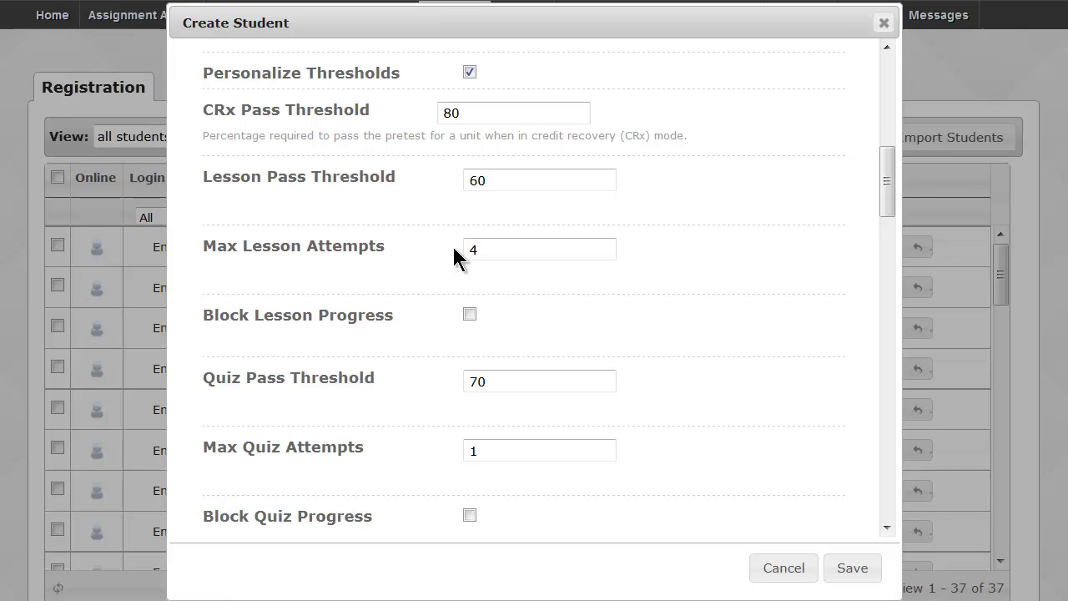
scroll(454, 257, down, 5)
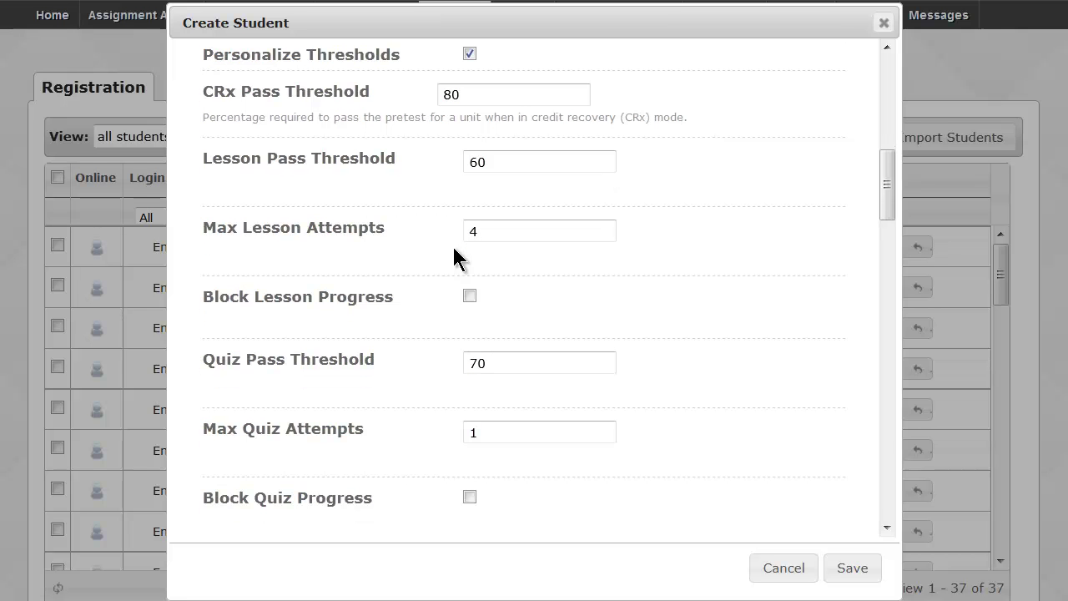
Check Personalize Weights on the Create Student form and review the writing and planner options below.
scroll(454, 249, down, 6)
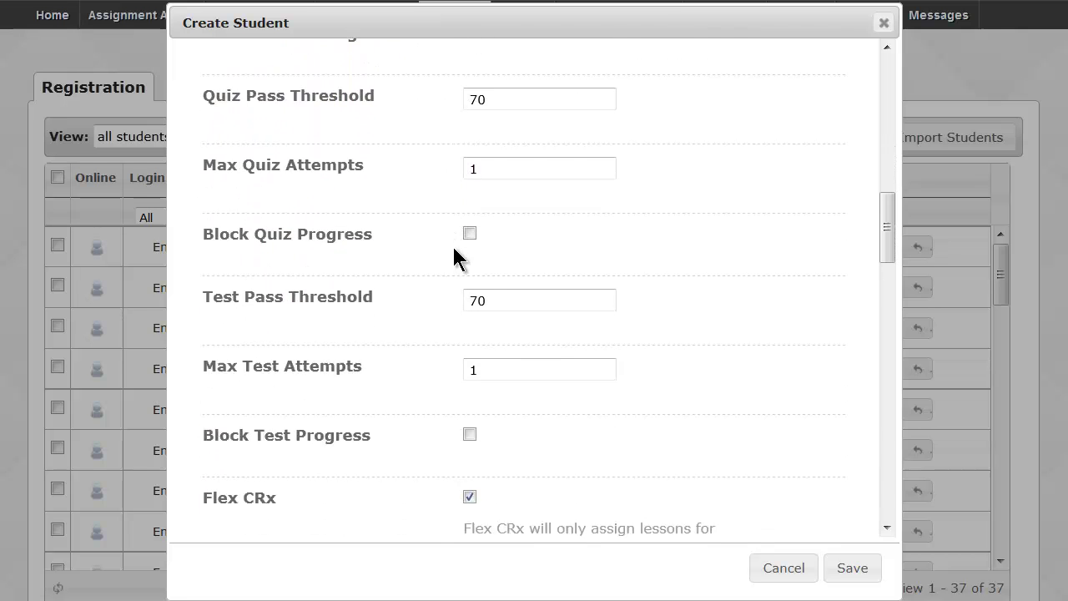
scroll(454, 250, down, 6)
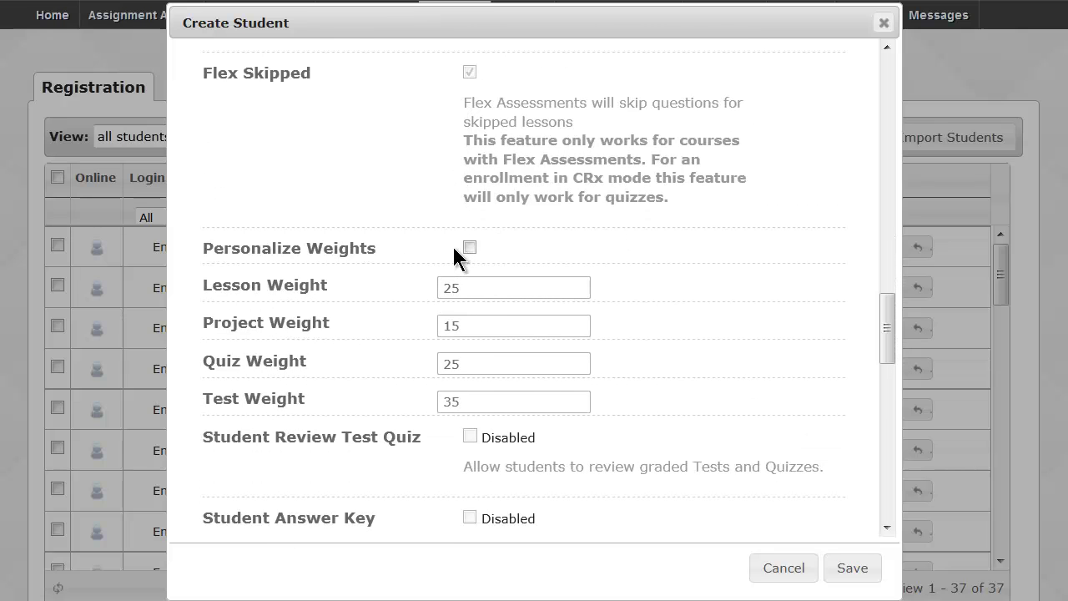
click(470, 248)
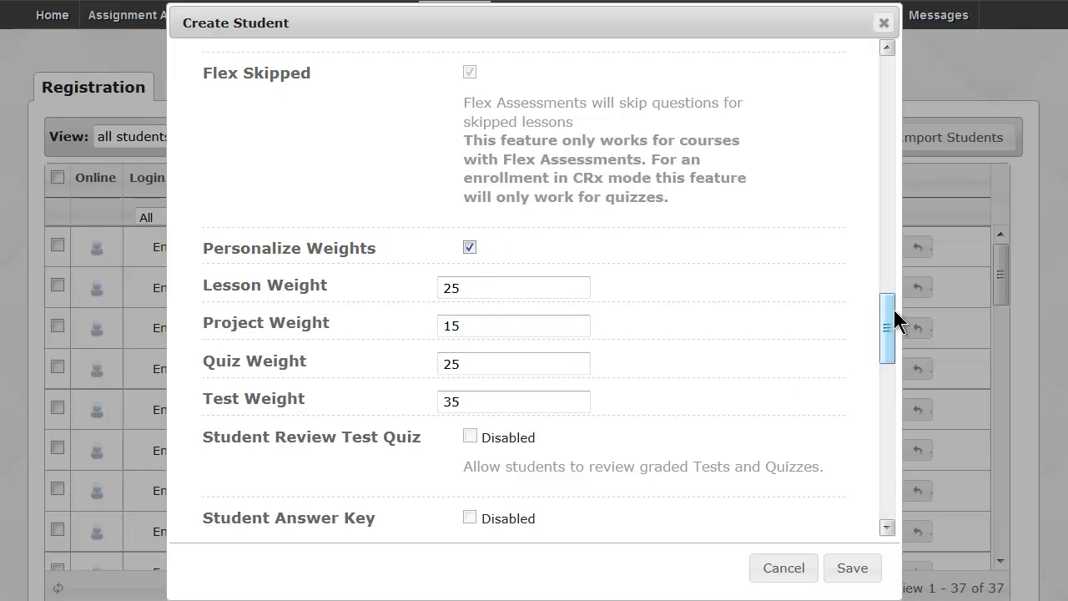
drag(891, 311, 901, 385)
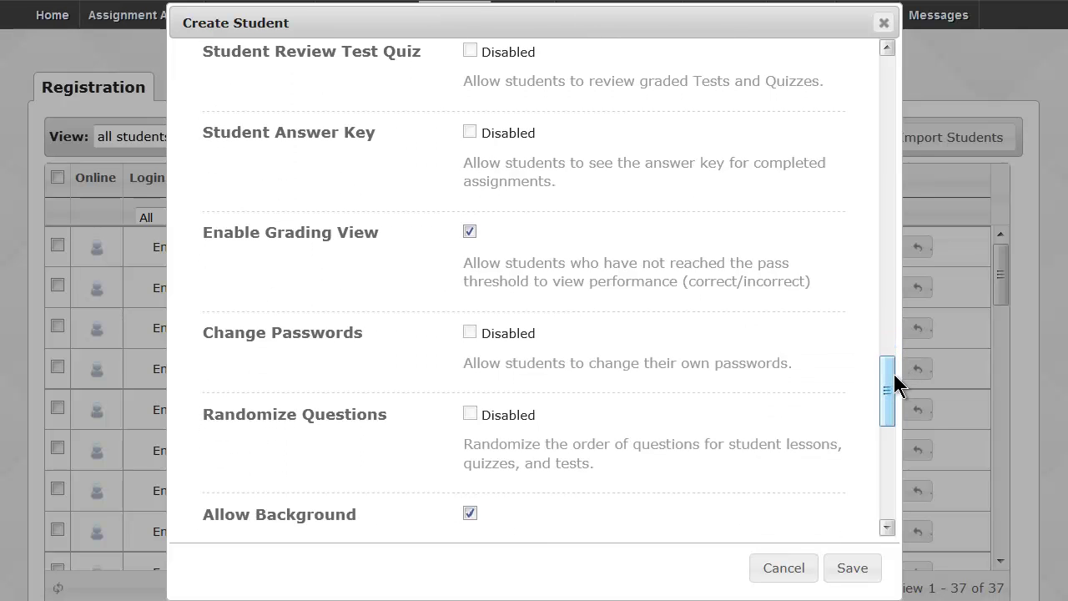
drag(551, 137, 481, 132)
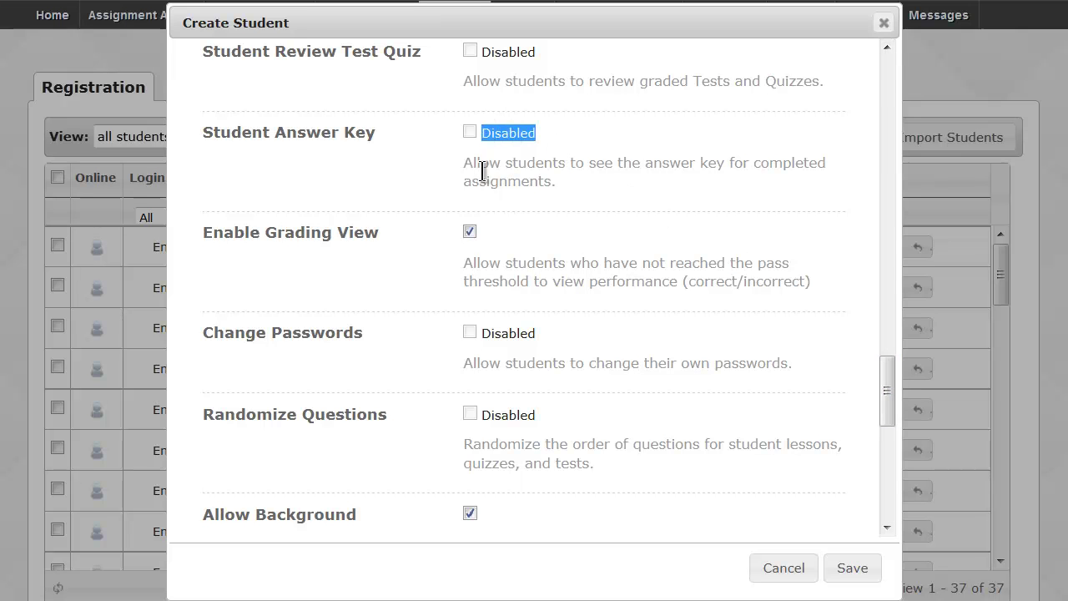
click(496, 237)
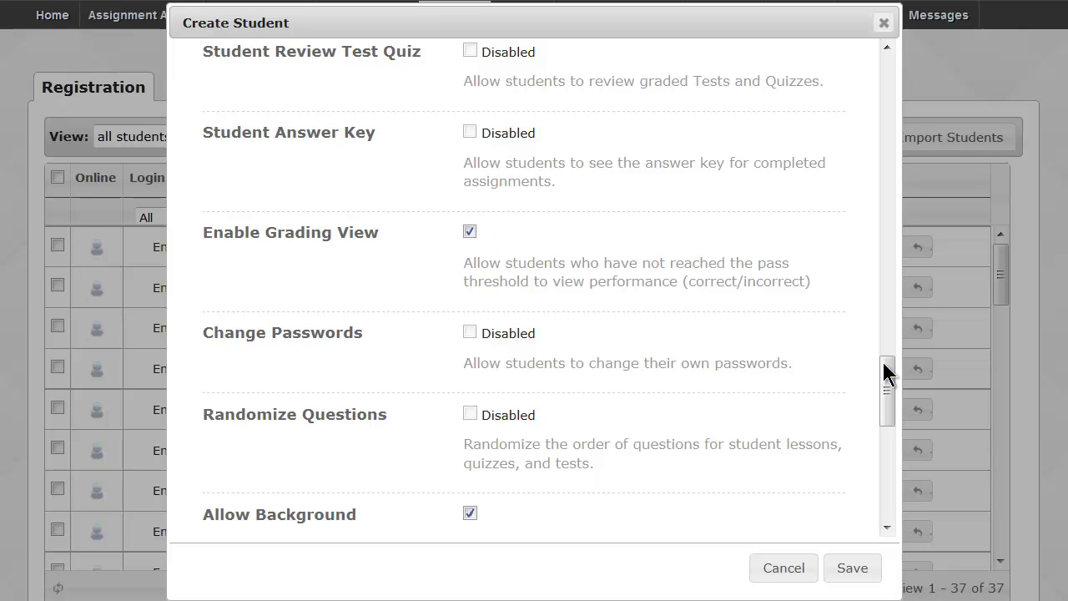
drag(886, 369, 891, 474)
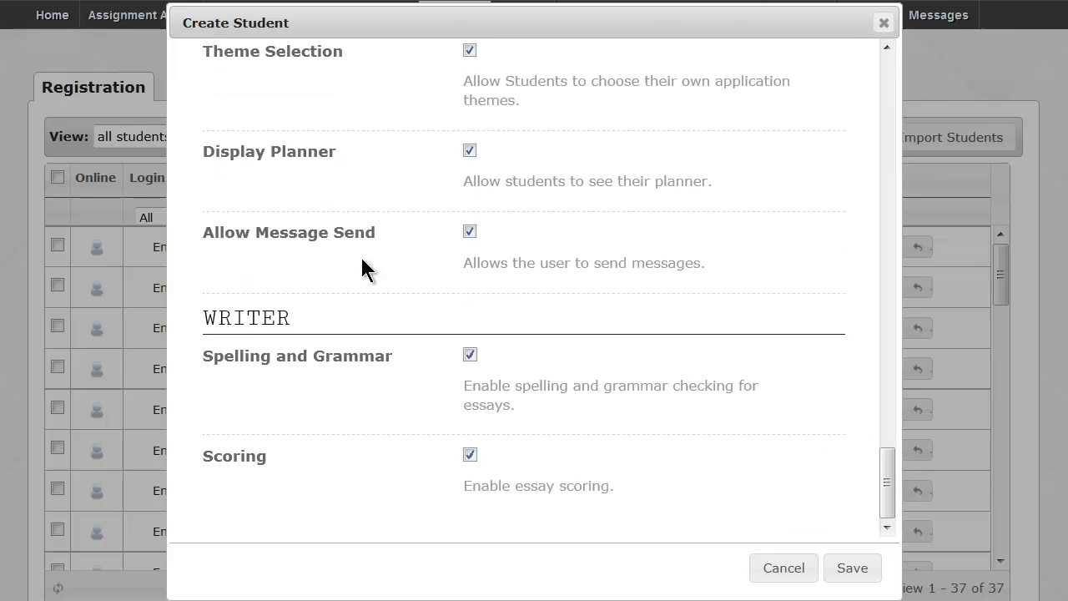
Review the Display Planner option, cancel Create Student, and bring up the Import Students steps.
drag(203, 148, 337, 152)
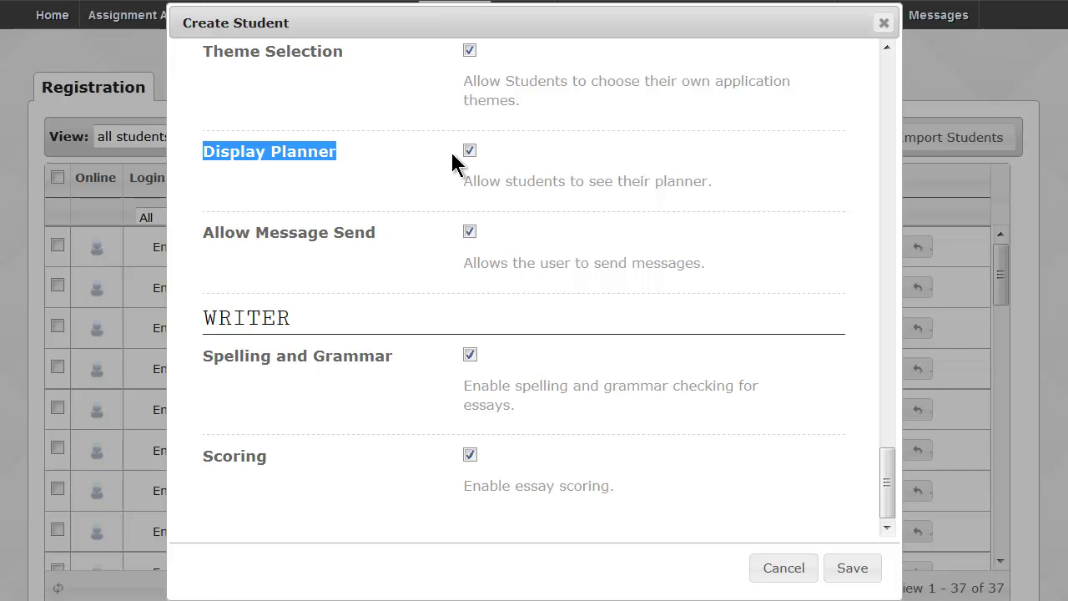
click(399, 173)
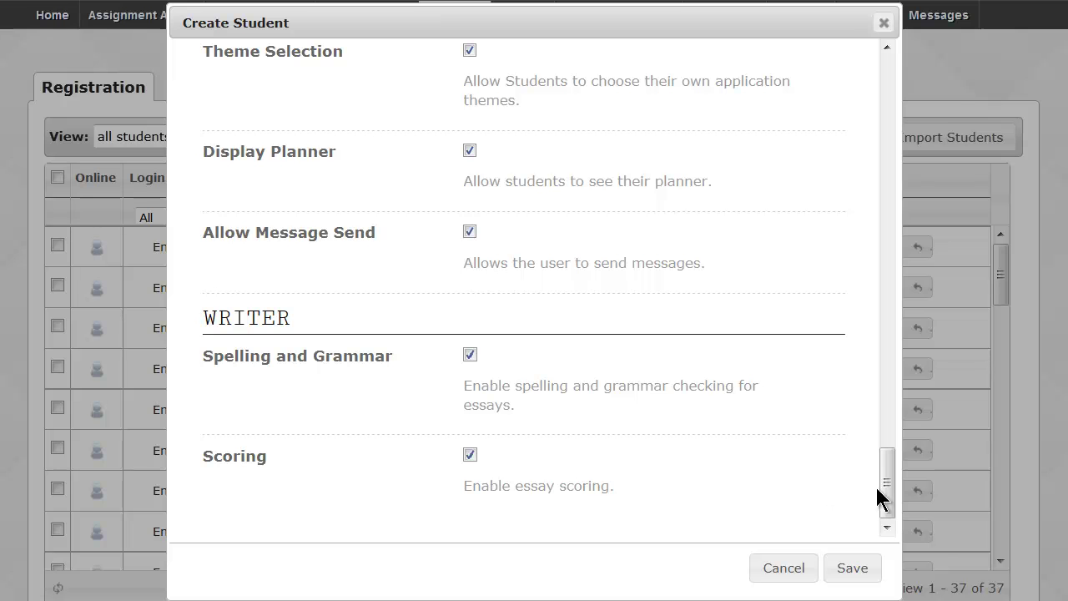
drag(889, 500, 880, 92)
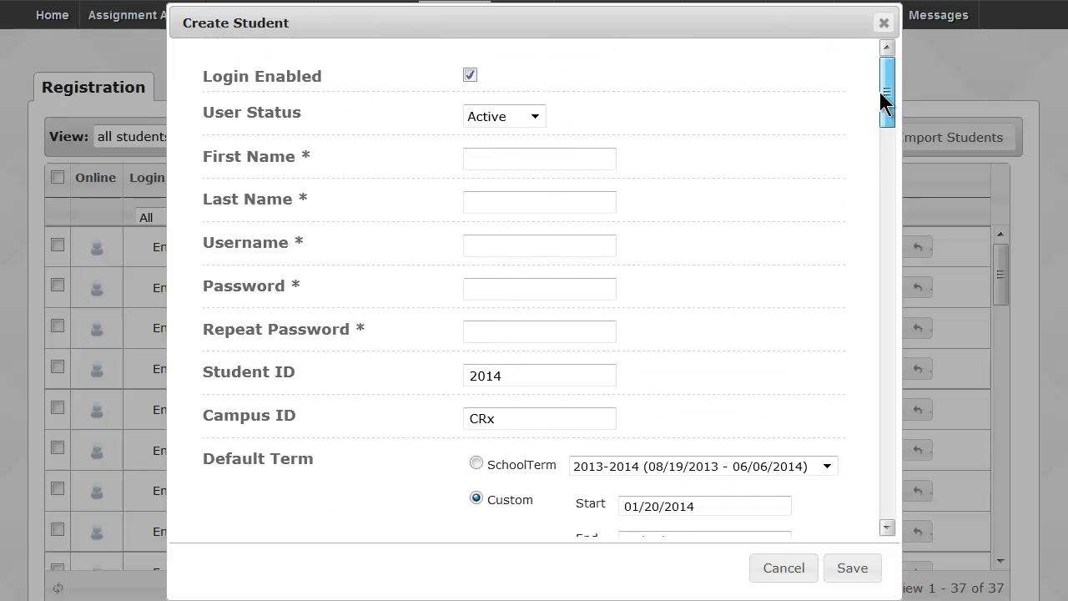
drag(881, 100, 876, 194)
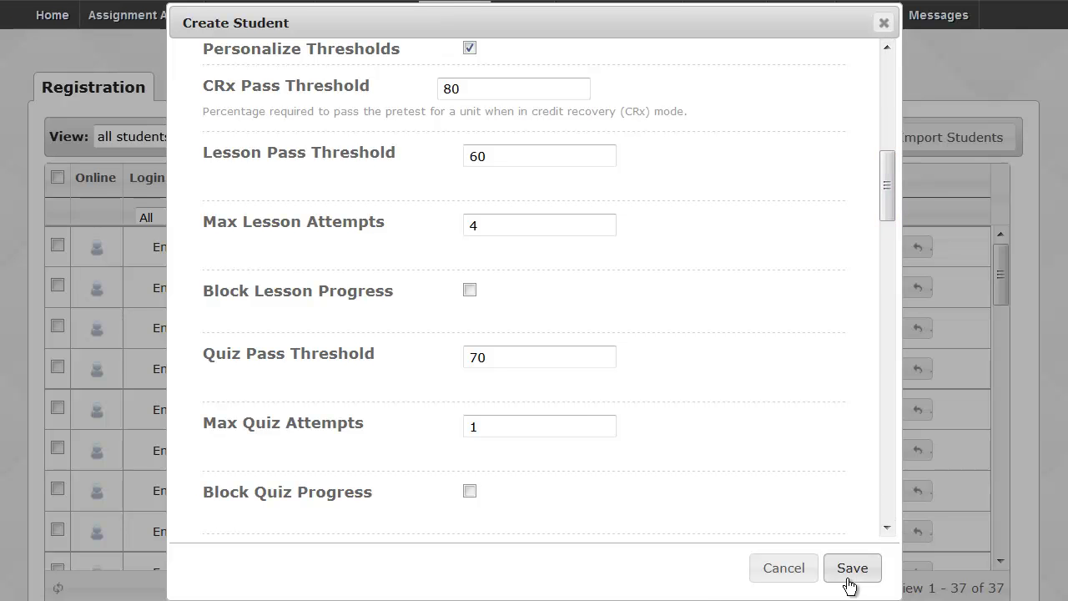
click(788, 574)
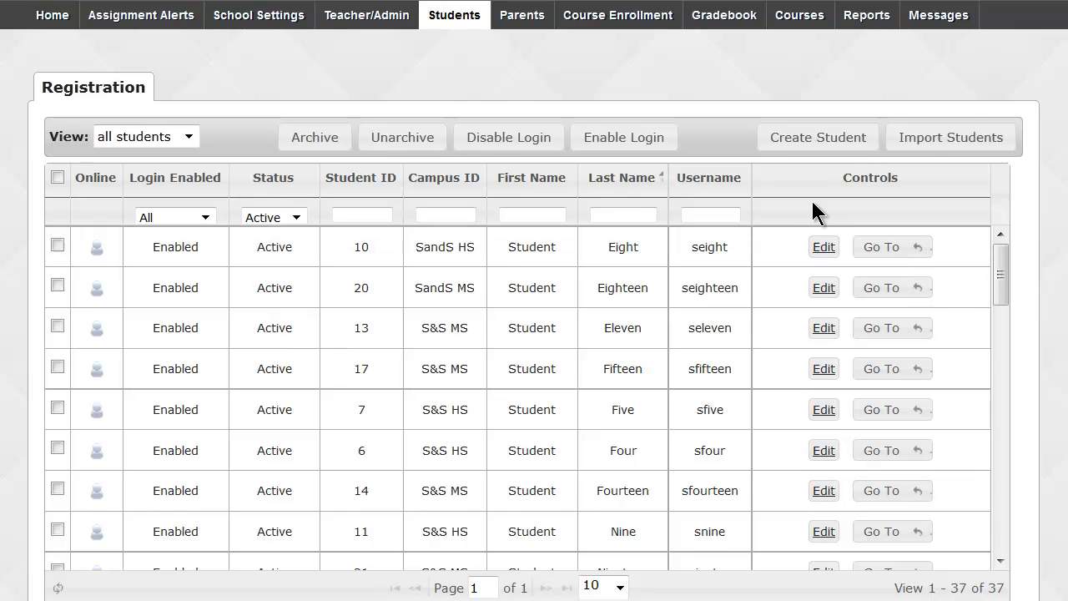
click(923, 150)
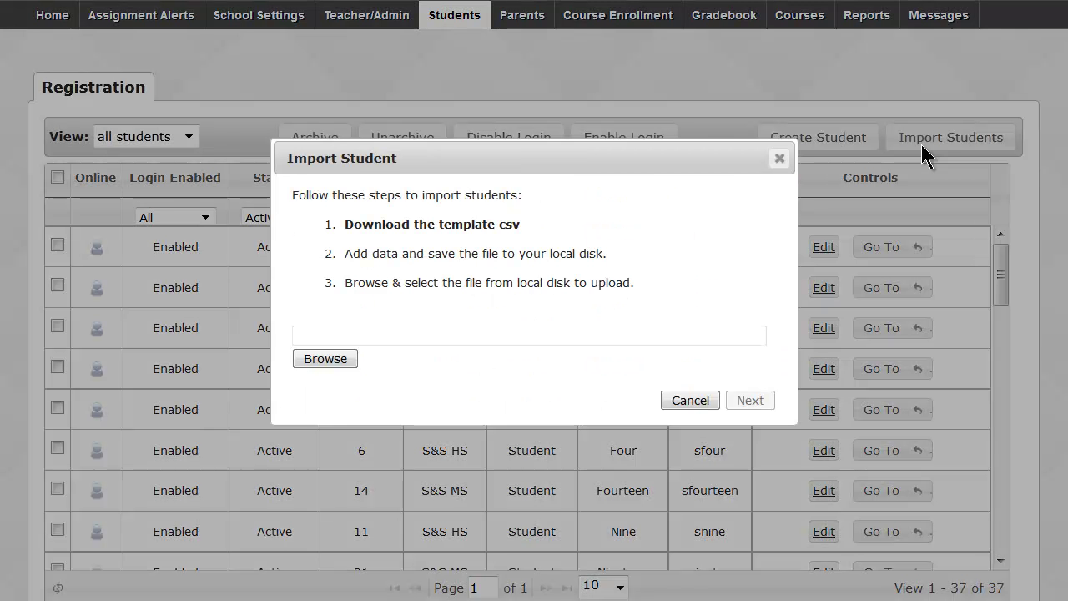
Download importStudentTemplate.csv and open it in Microsoft Excel.
click(468, 226)
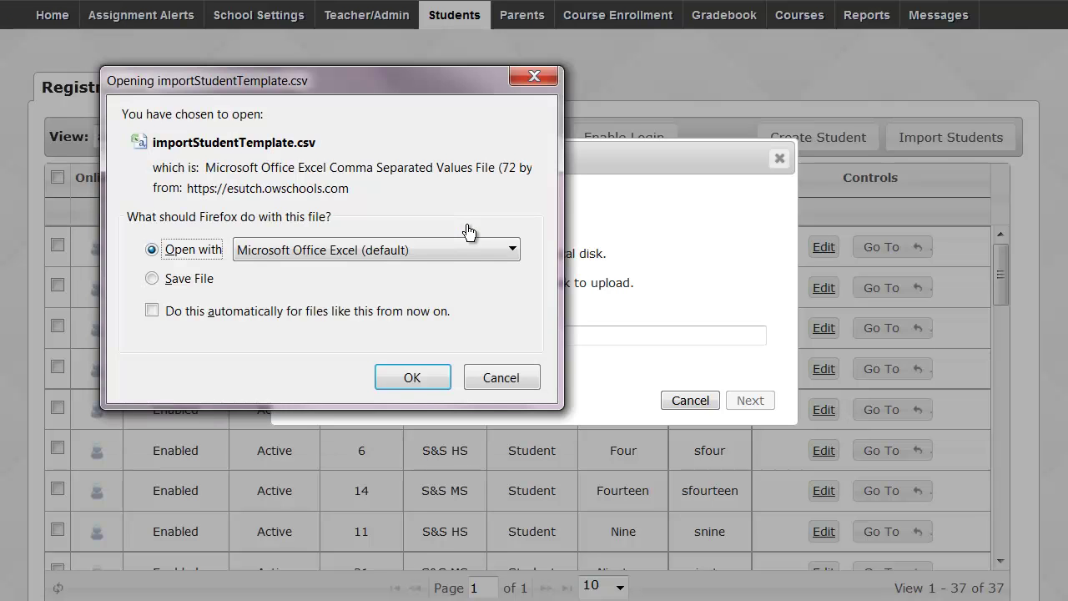
click(411, 378)
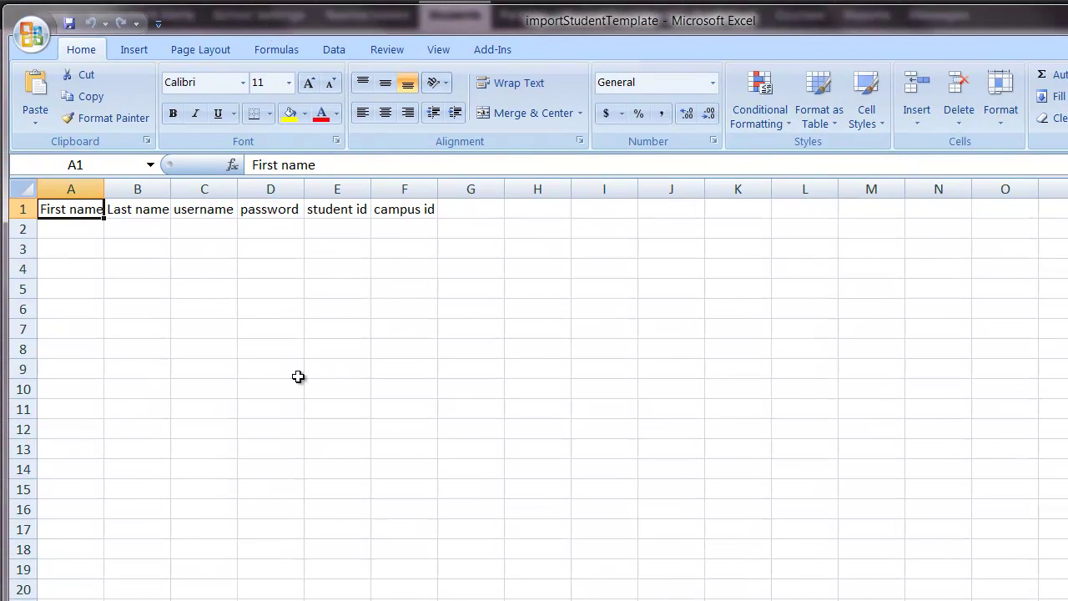
Check the template headings (first name, last name, username, password, student id, campus id), then return to Import Student.
scroll(298, 381, up, 7)
scroll(297, 381, up, 2)
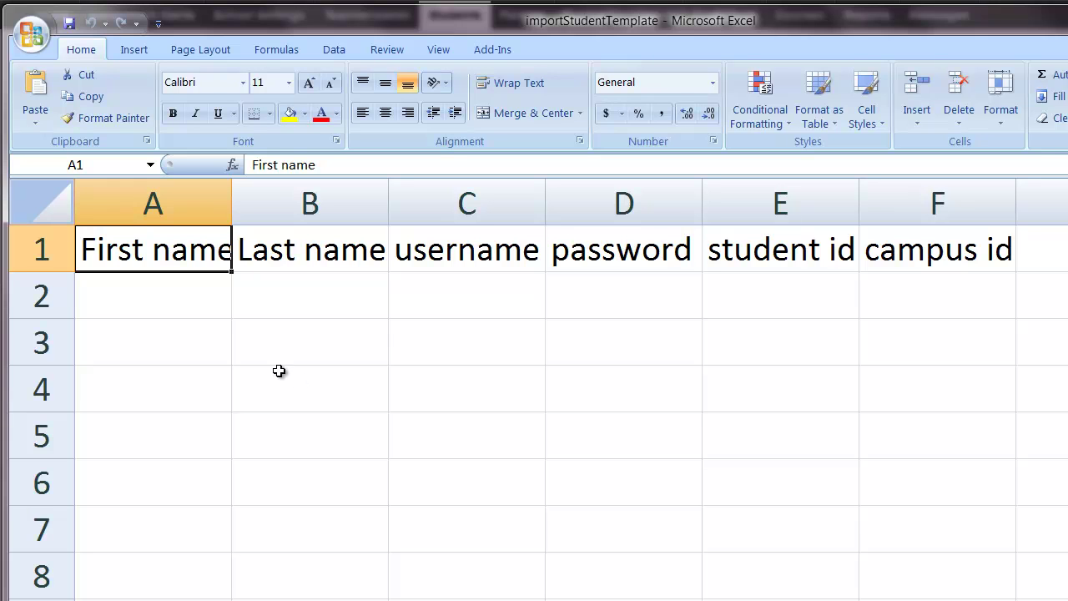
click(153, 299)
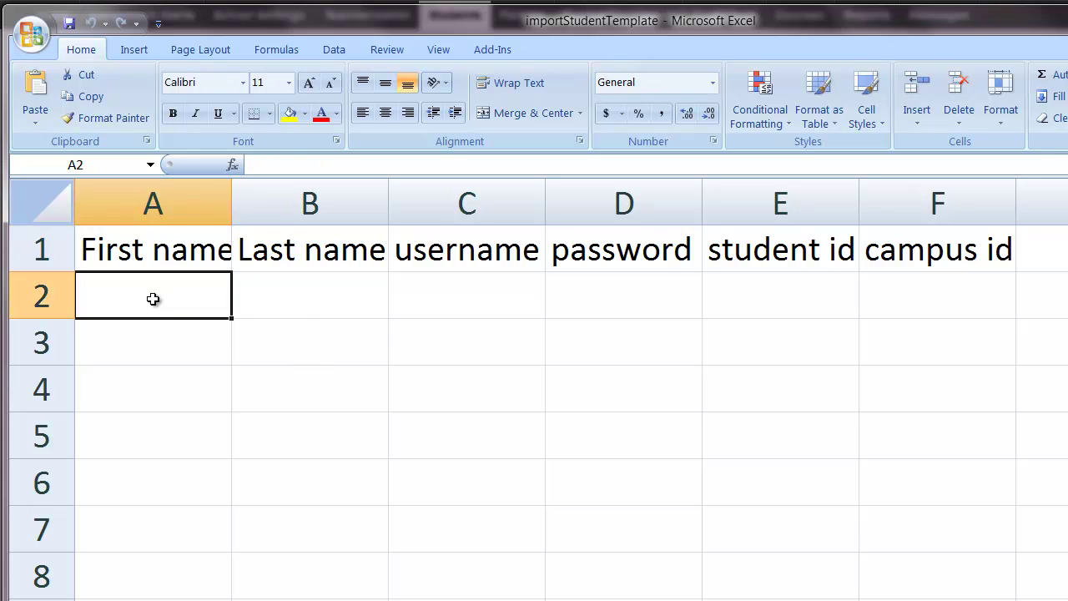
click(304, 302)
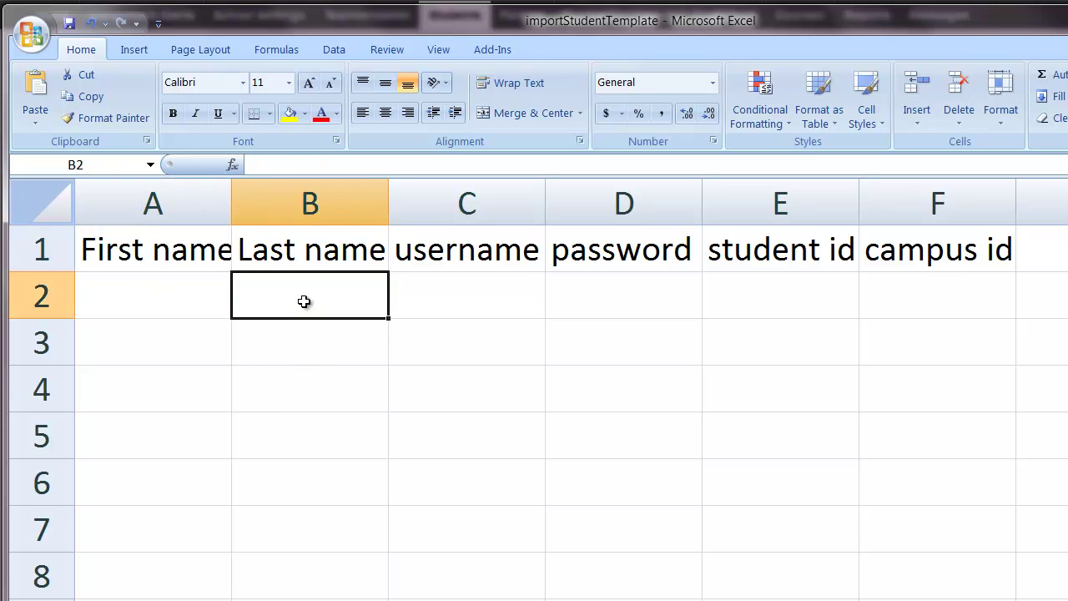
click(460, 304)
click(579, 300)
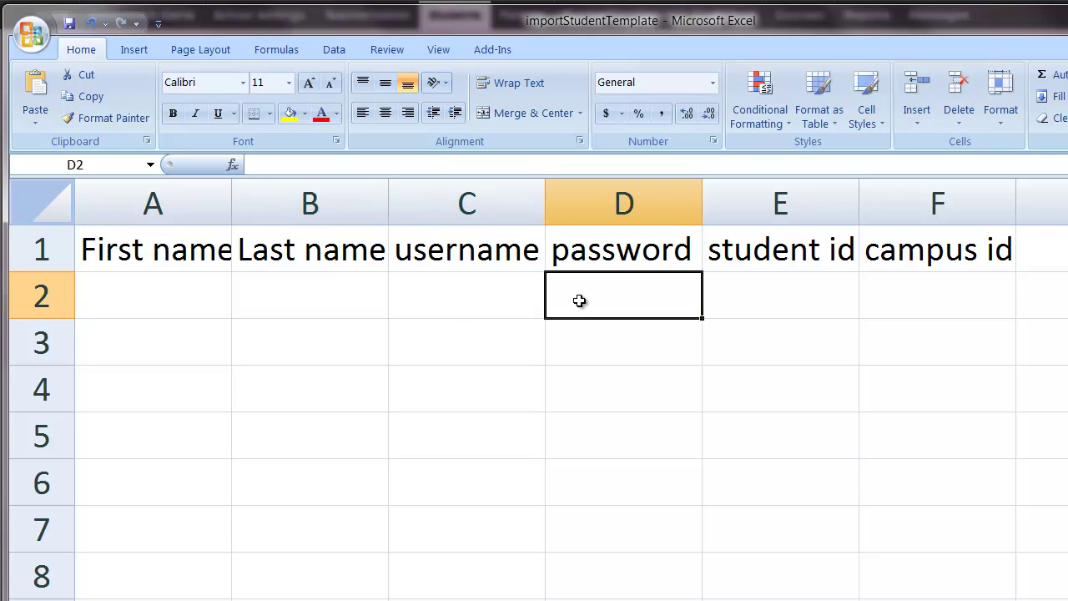
drag(758, 211, 911, 205)
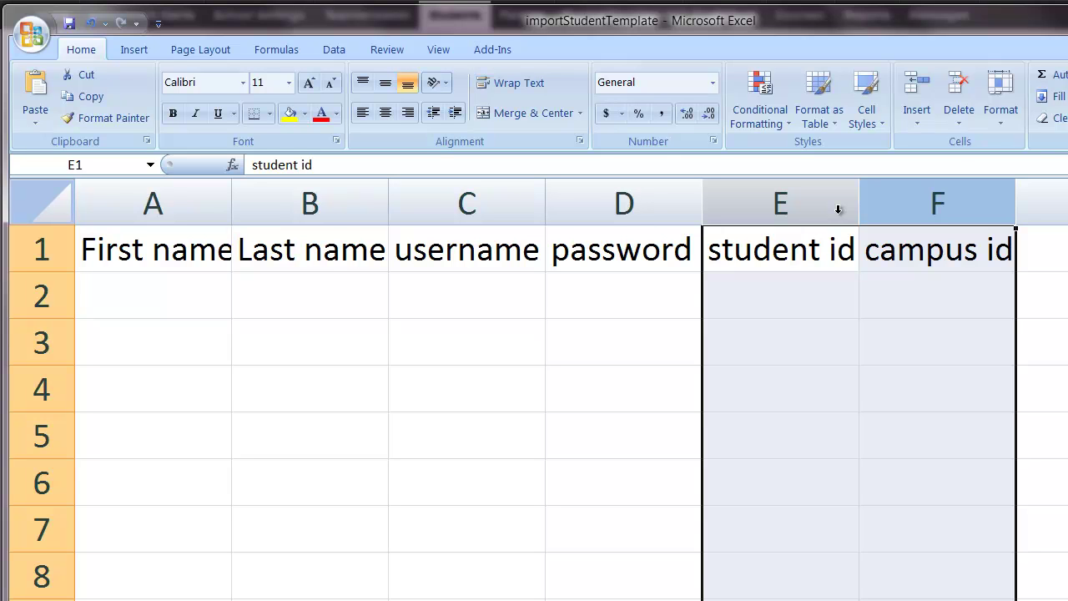
click(845, 368)
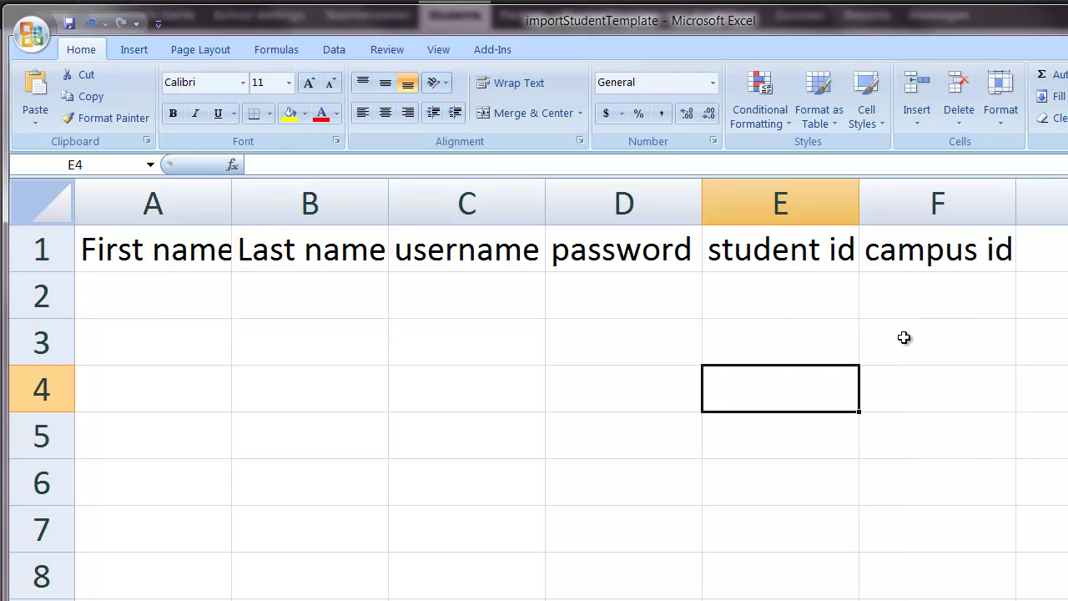
key(alt+Tab)
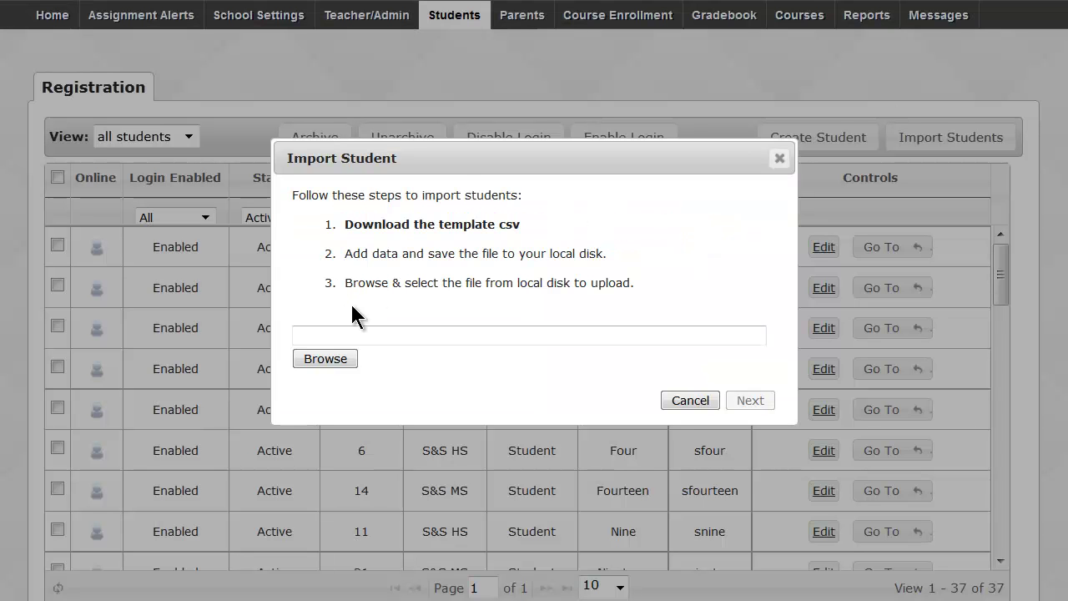
Choose student upload data.csv as the upload file and continue to its Preview and Edit step.
click(352, 359)
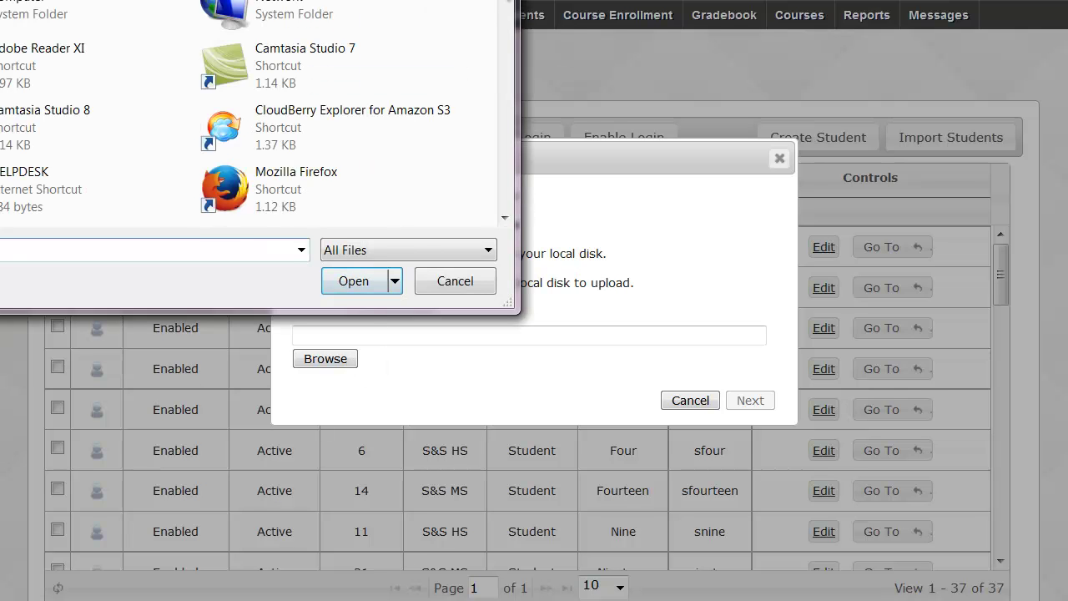
drag(494, 50, 495, 195)
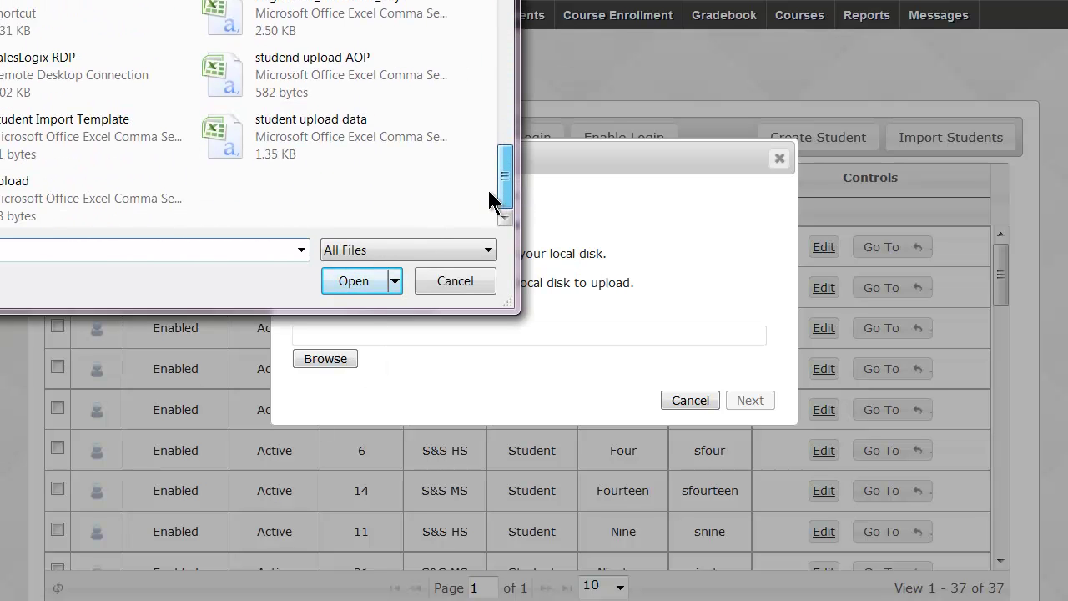
double_click(281, 131)
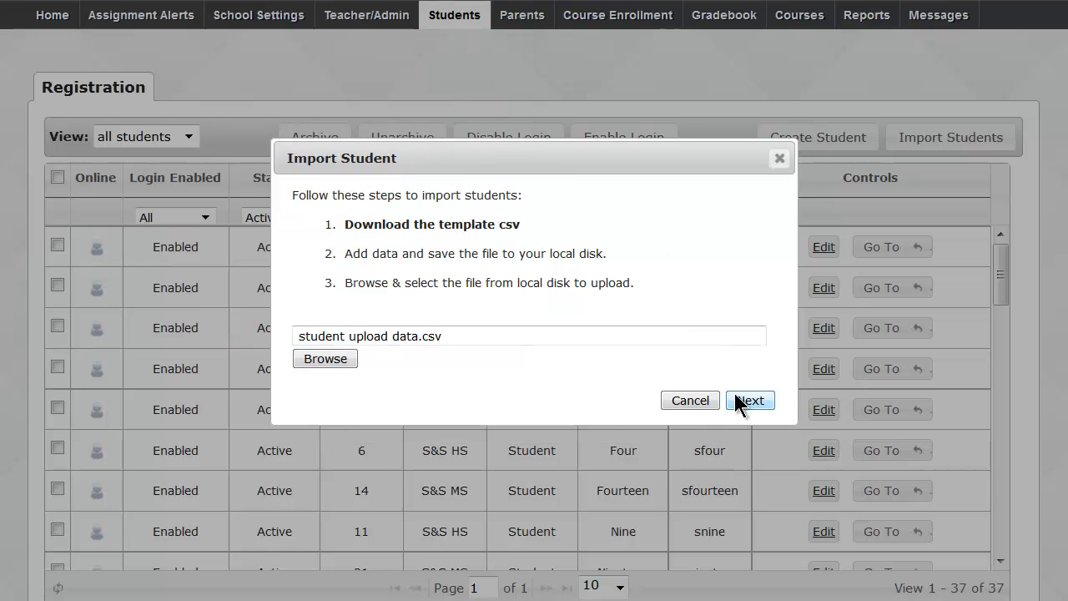
click(739, 398)
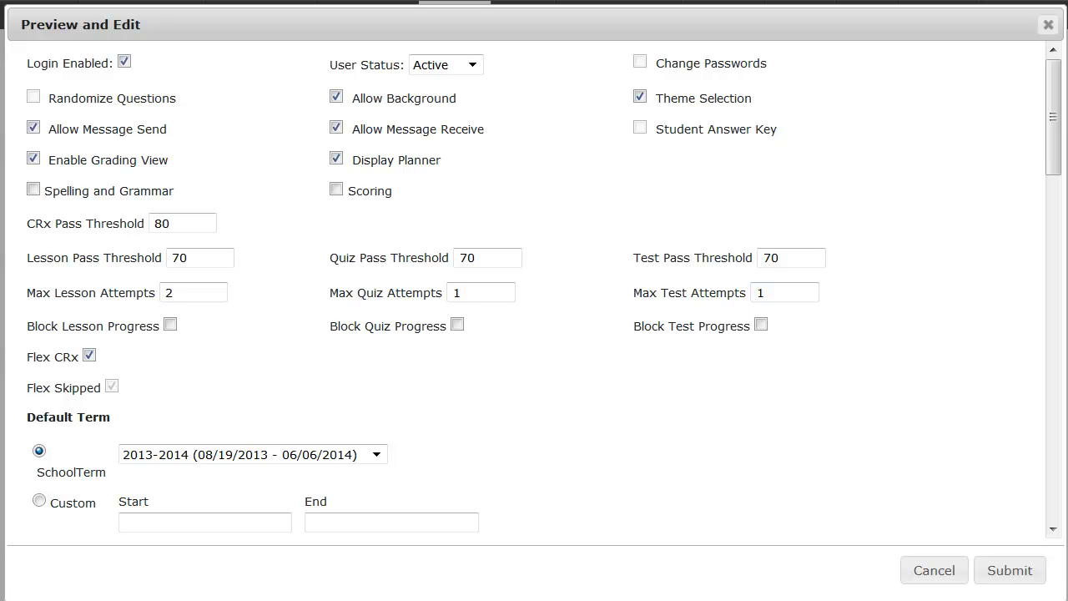
Change the duplicate usernames in rows One and Two to sone1 and stwo2.
drag(1054, 150, 1053, 207)
drag(1055, 234, 1059, 292)
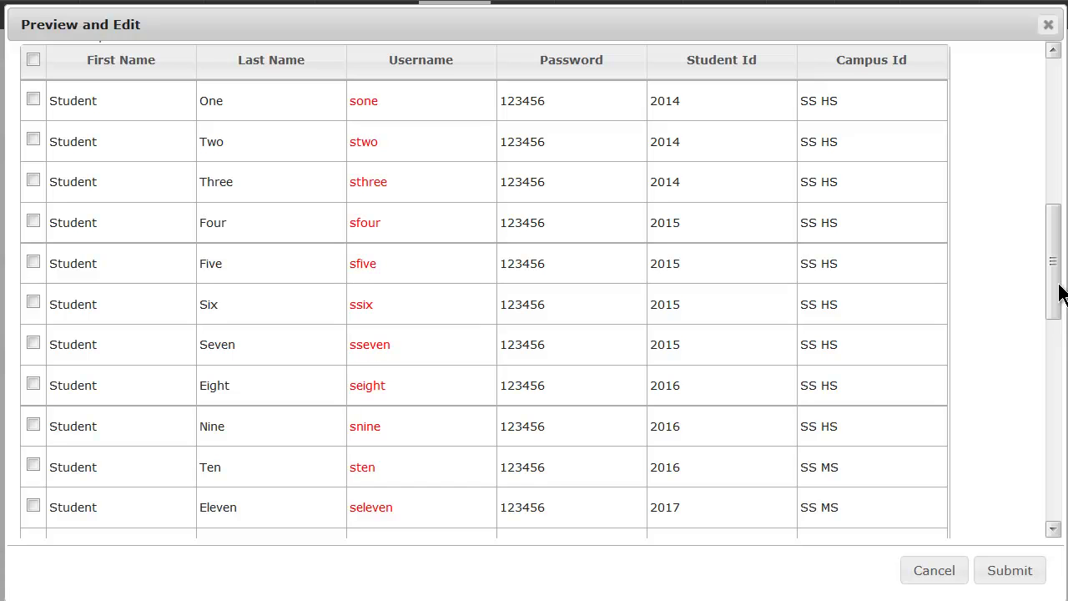
drag(1060, 267, 1058, 256)
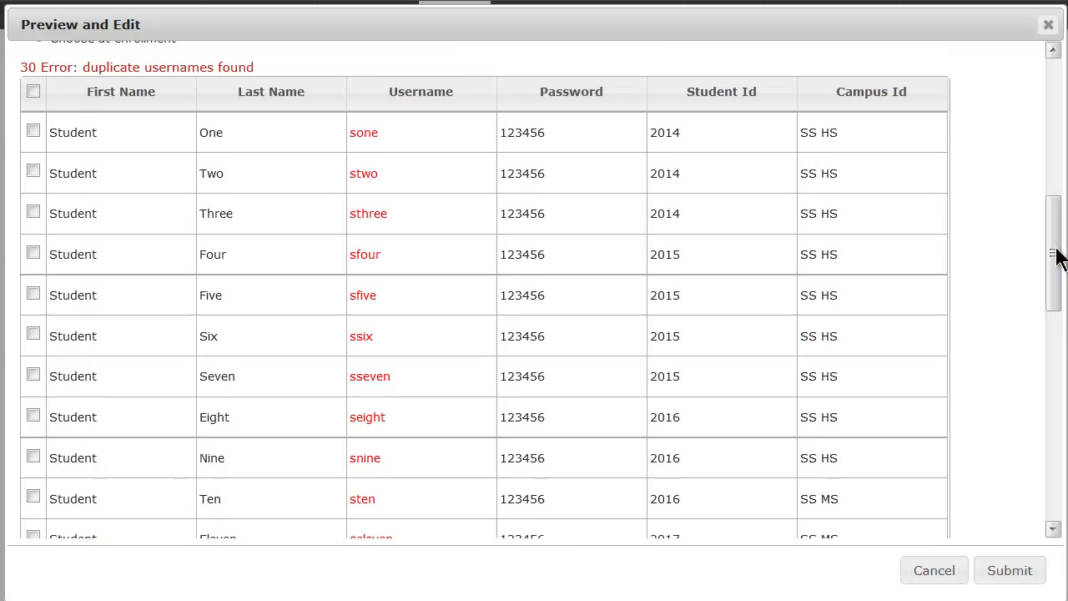
drag(82, 67, 262, 70)
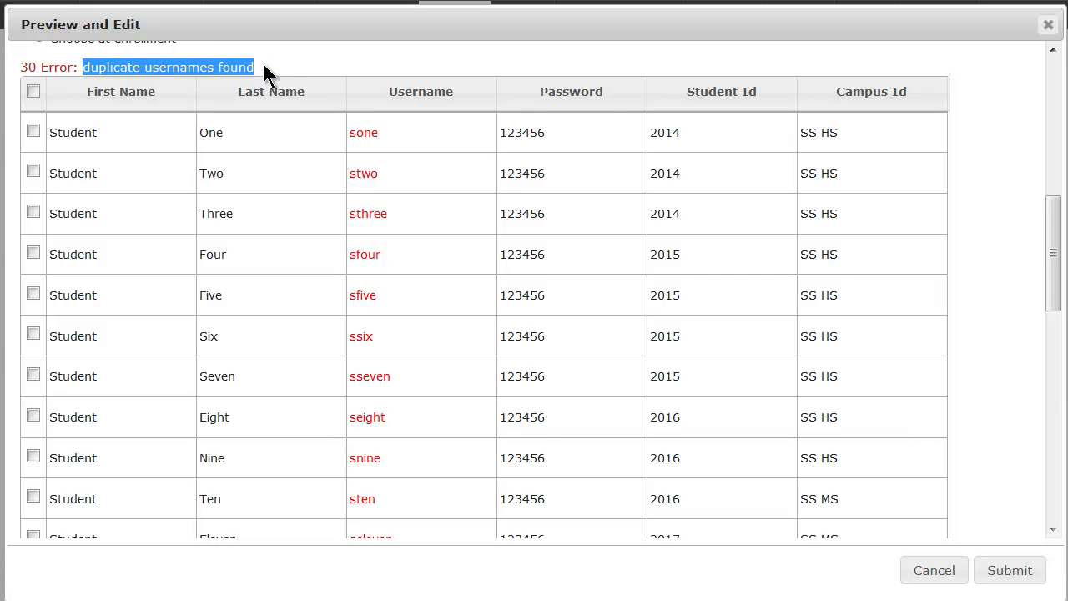
click(425, 125)
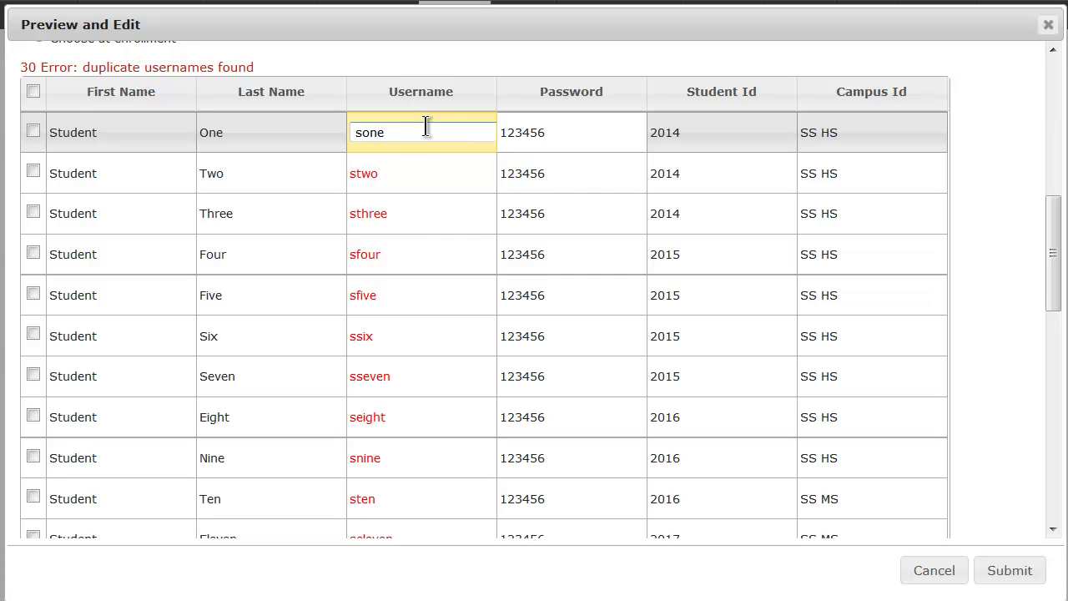
text(1)
click(390, 173)
text(2)
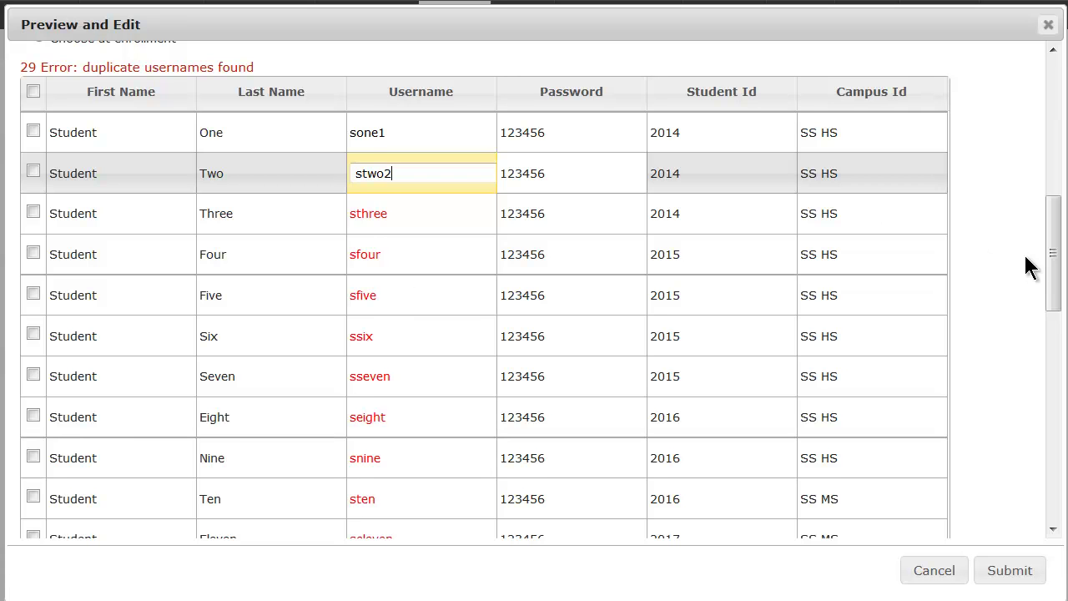
drag(1056, 270, 1048, 124)
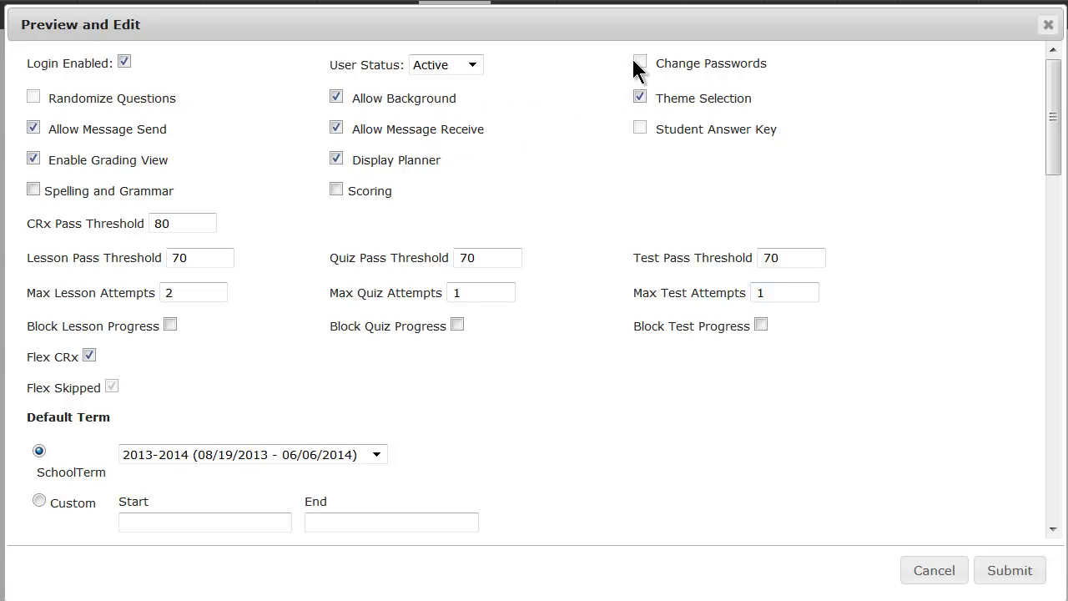
Enable Scoring, select all imported student rows with the header checkbox, and close the preview.
click(335, 189)
scroll(223, 183, down, 1)
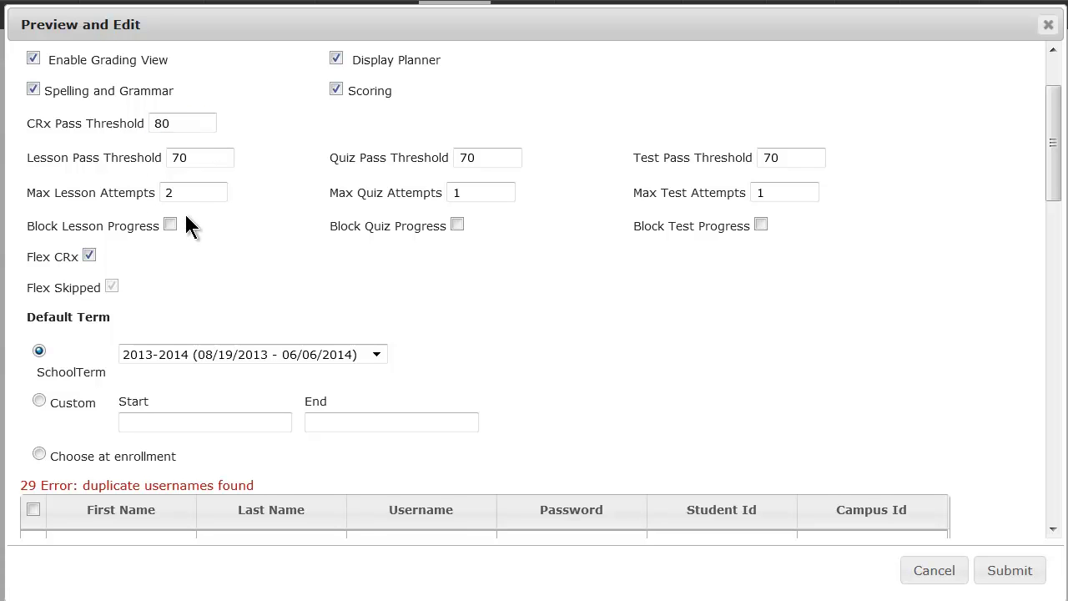
scroll(186, 215, down, 1)
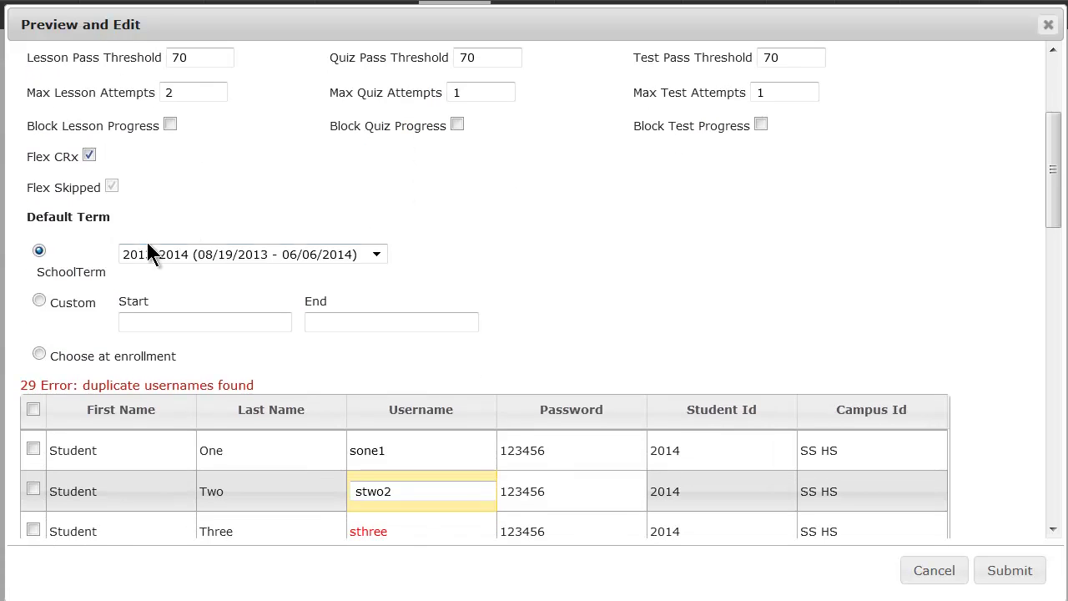
scroll(482, 251, down, 1)
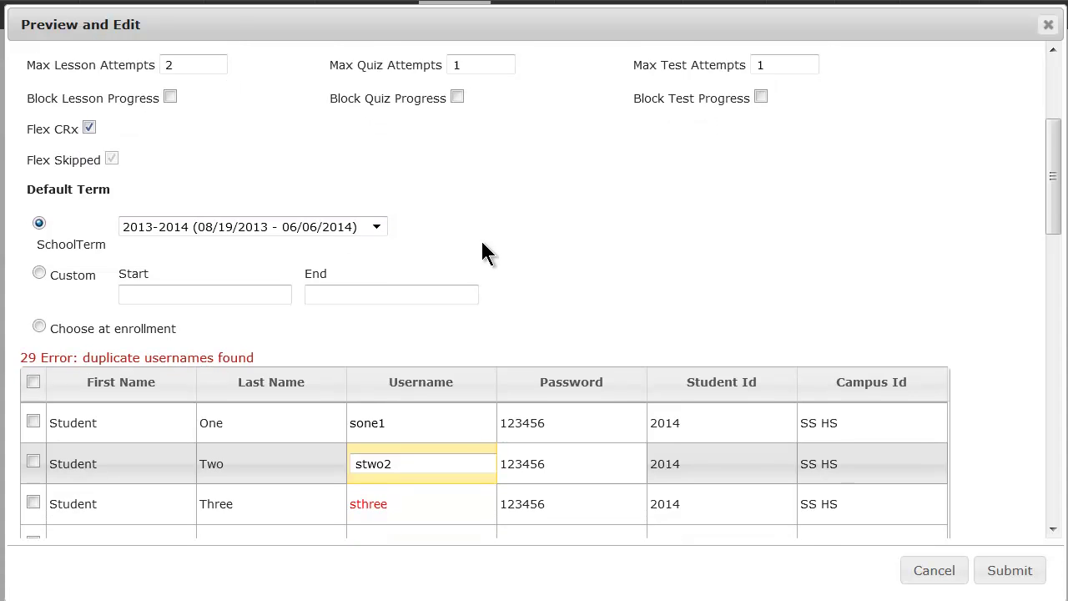
scroll(484, 250, down, 2)
click(34, 209)
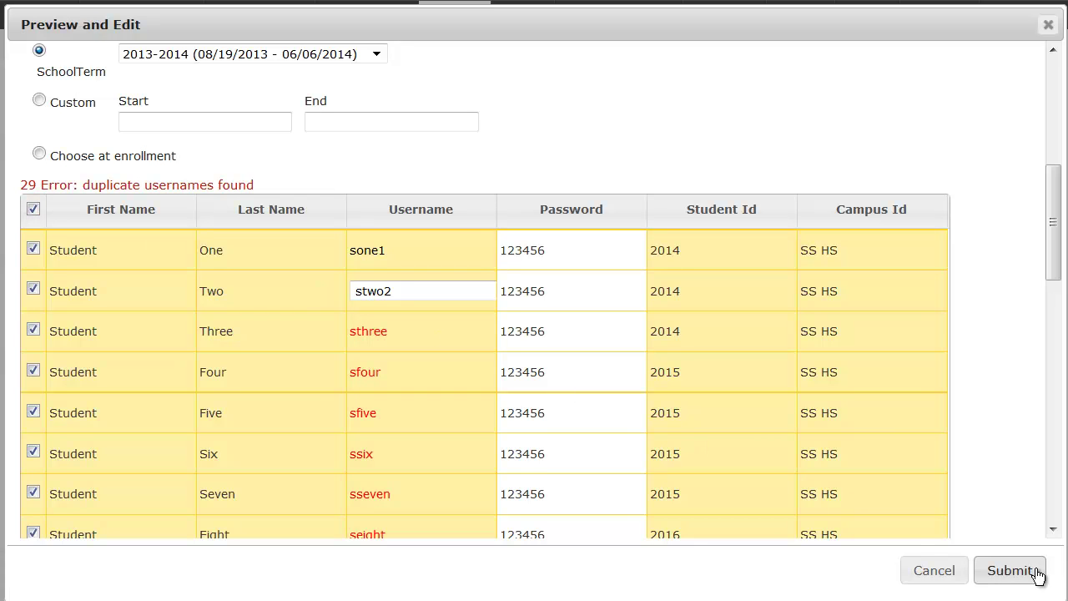
click(944, 574)
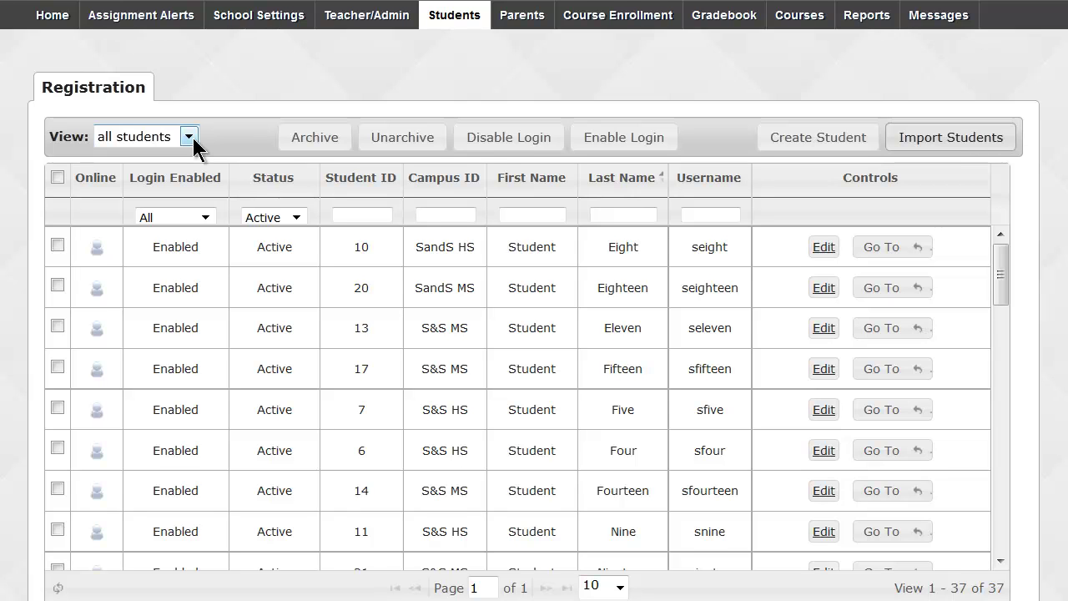
click(118, 136)
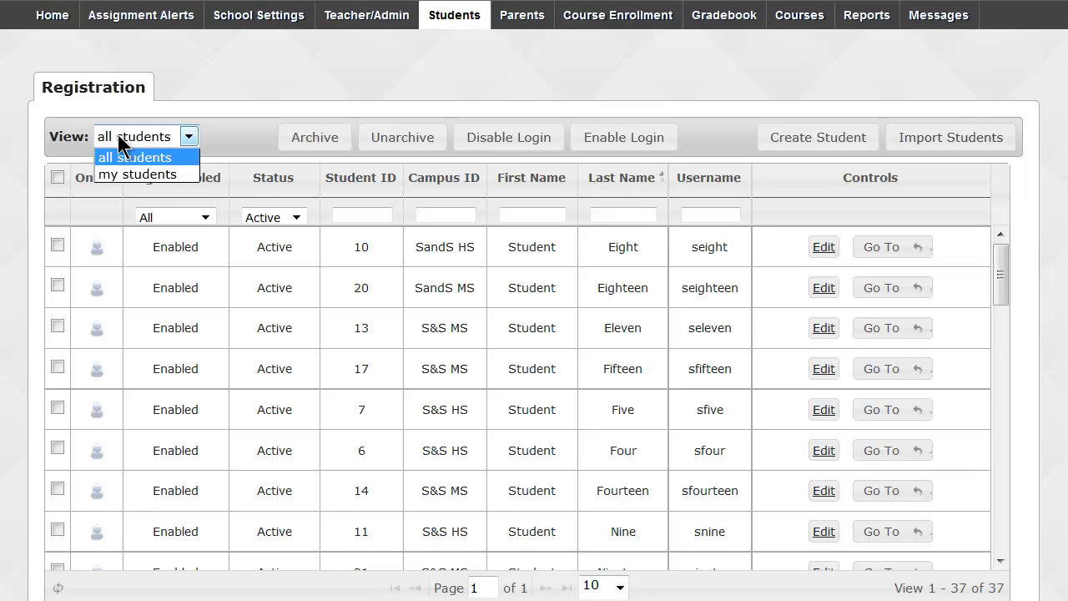
click(143, 174)
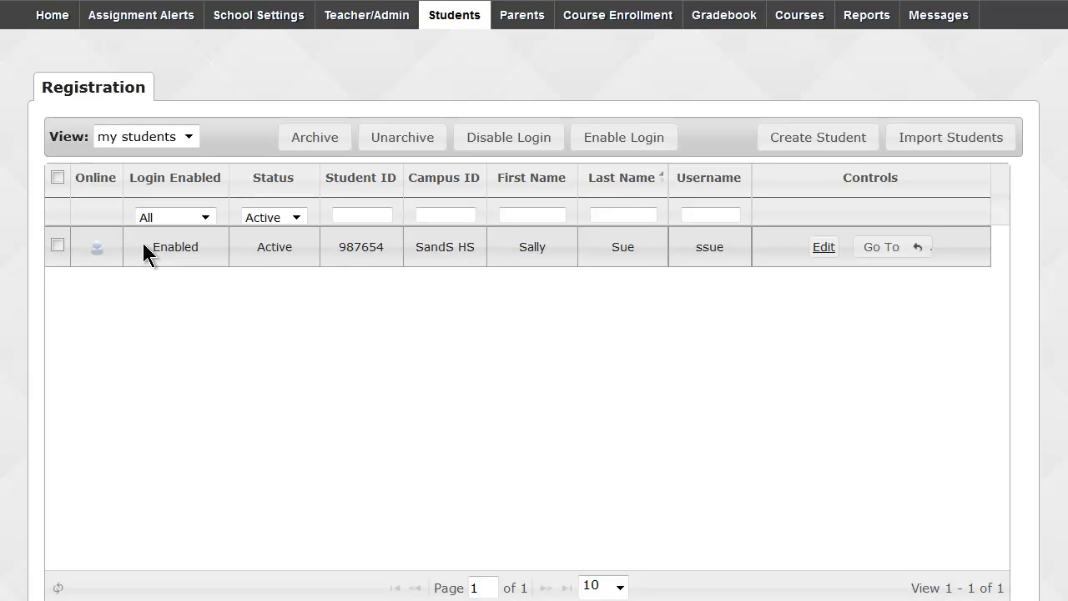
click(188, 138)
click(174, 158)
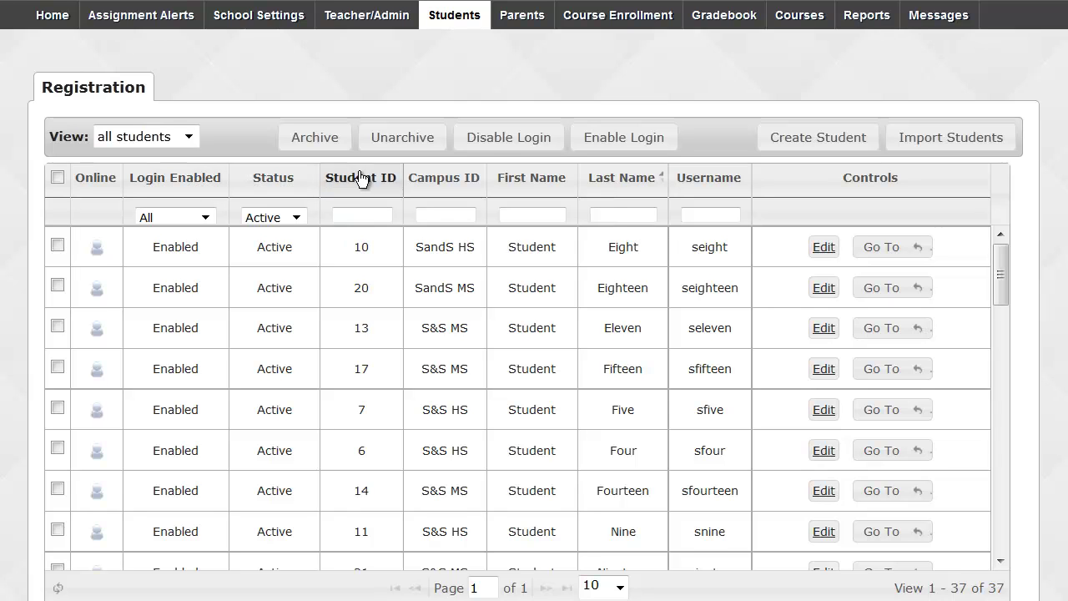
Filter by campus S&S MS, then disable and re-enable login for all those students.
click(426, 214)
text(S&S MS)
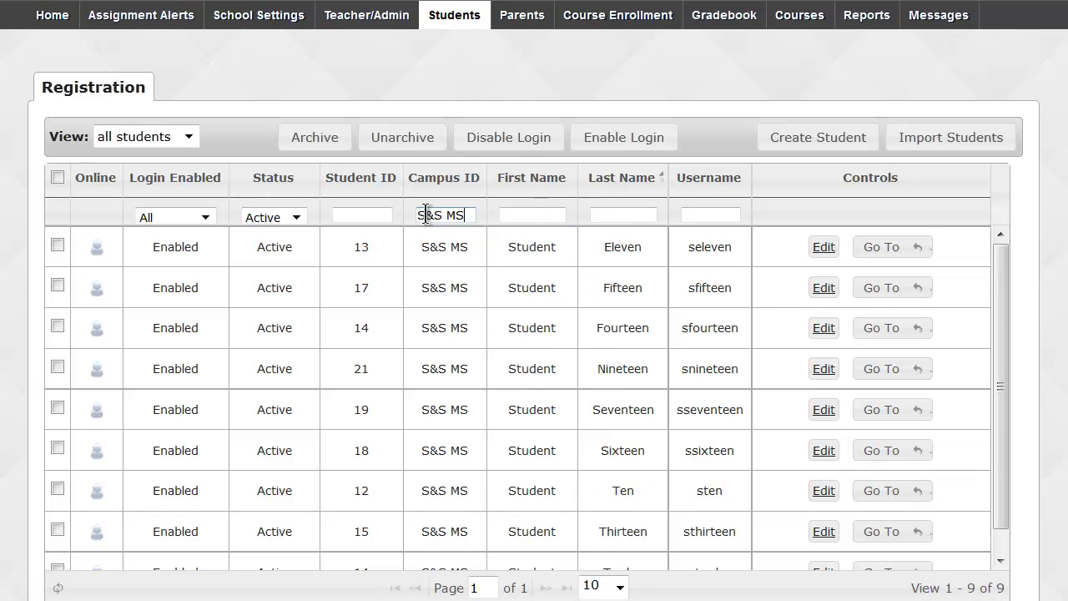
click(57, 177)
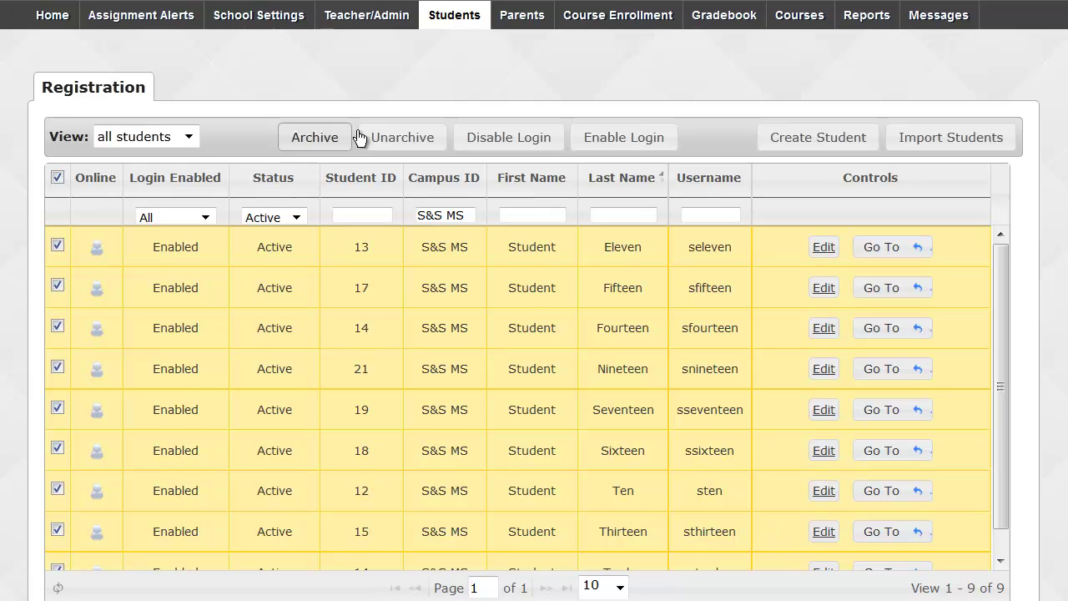
click(506, 138)
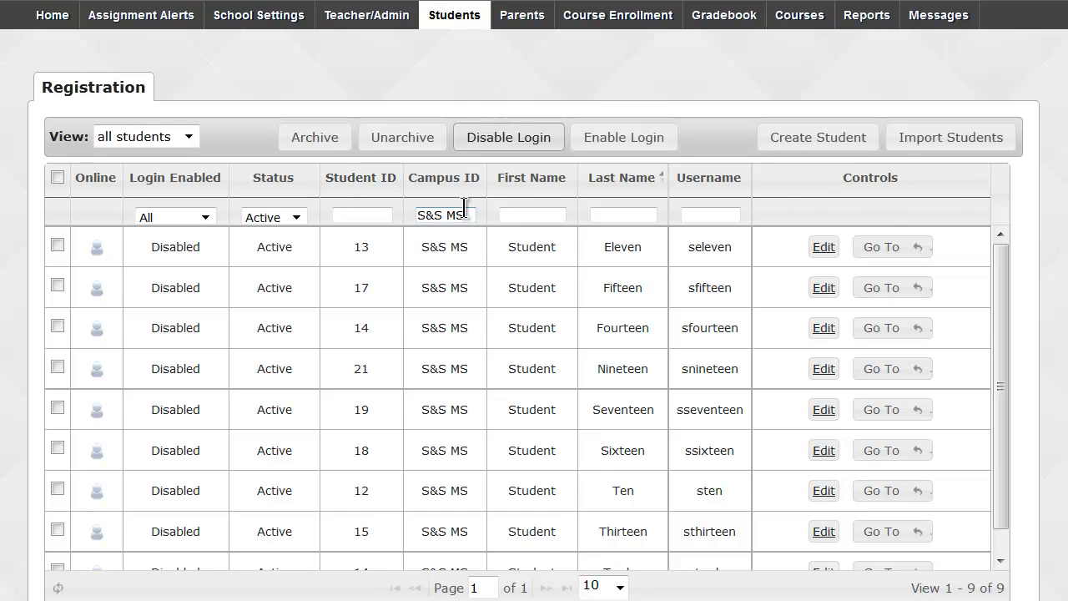
click(62, 173)
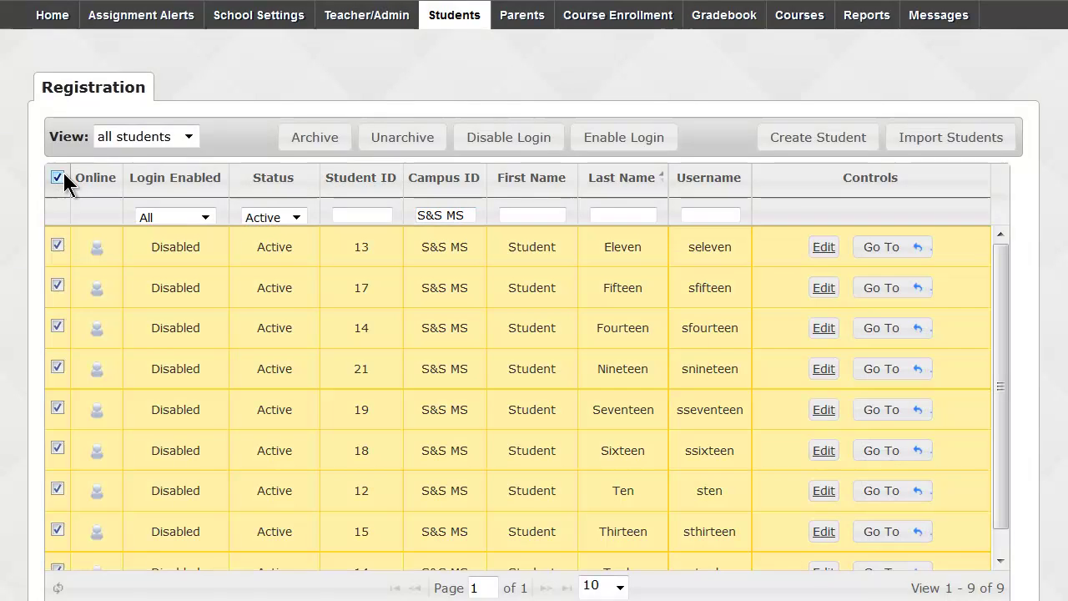
click(627, 144)
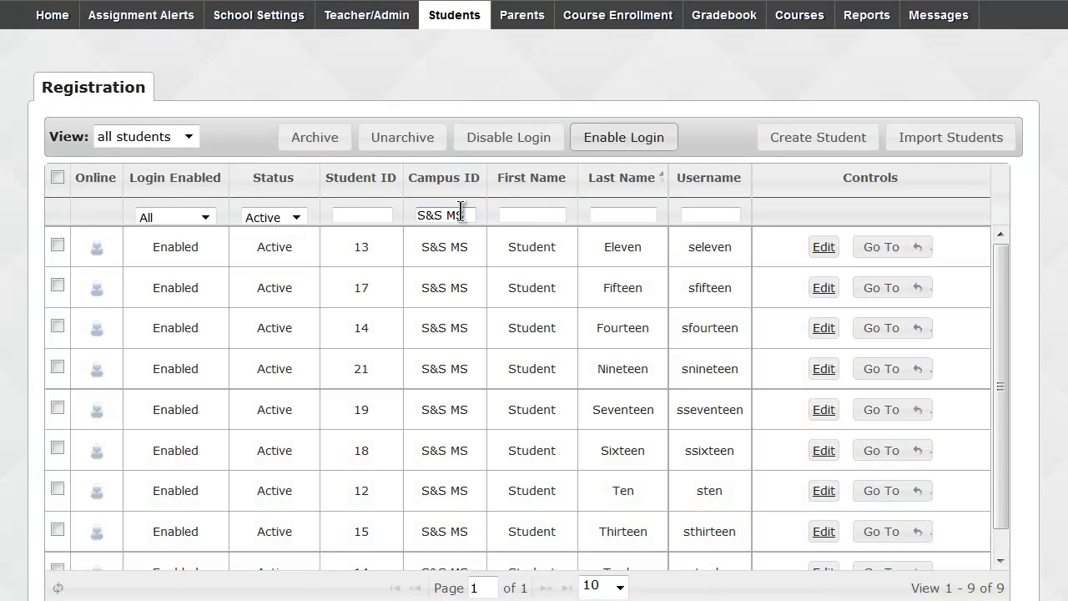
Clear the campus filter and select the students with IDs 10 and 13.
drag(467, 208, 414, 207)
key(BackSpace)
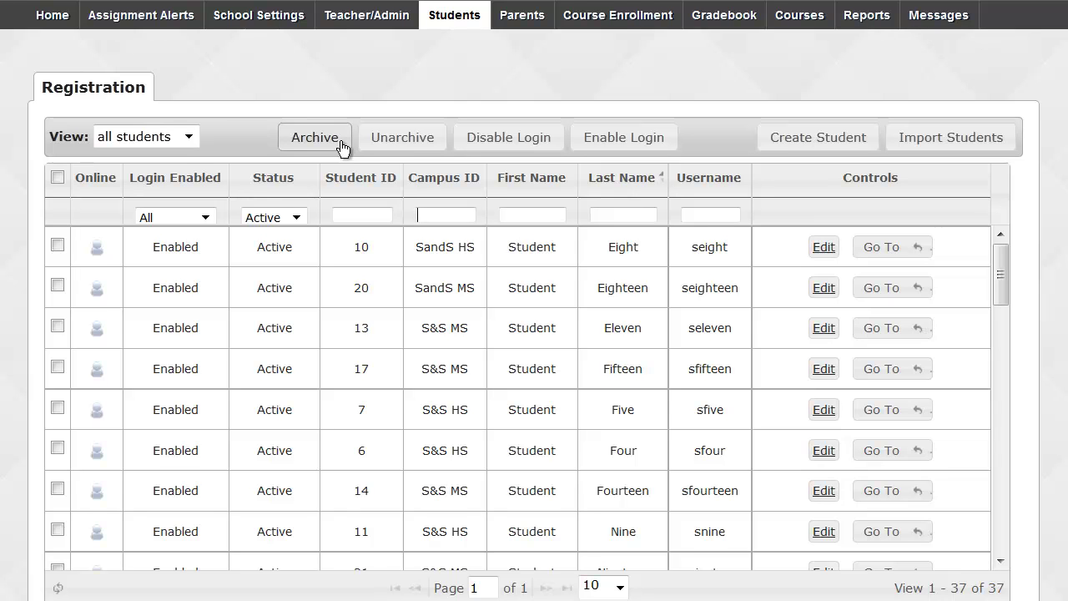
click(433, 216)
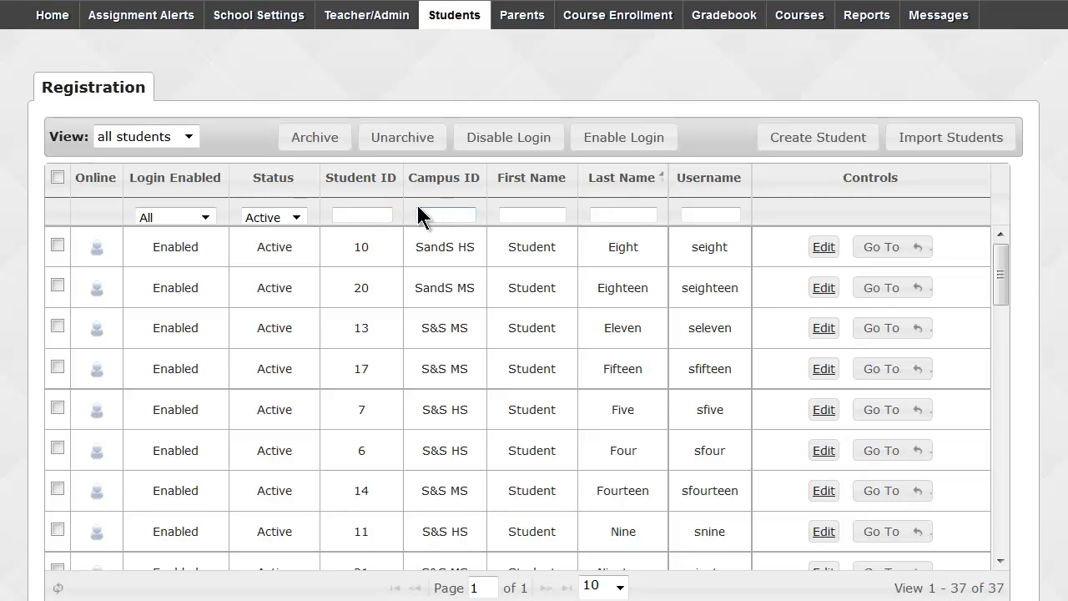
click(370, 215)
click(54, 247)
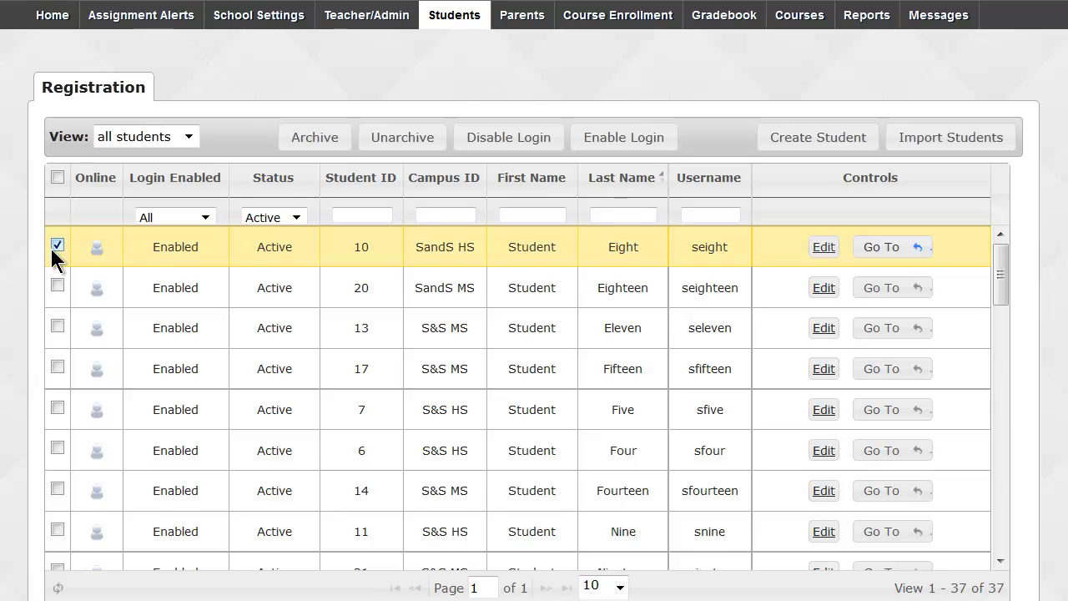
click(56, 326)
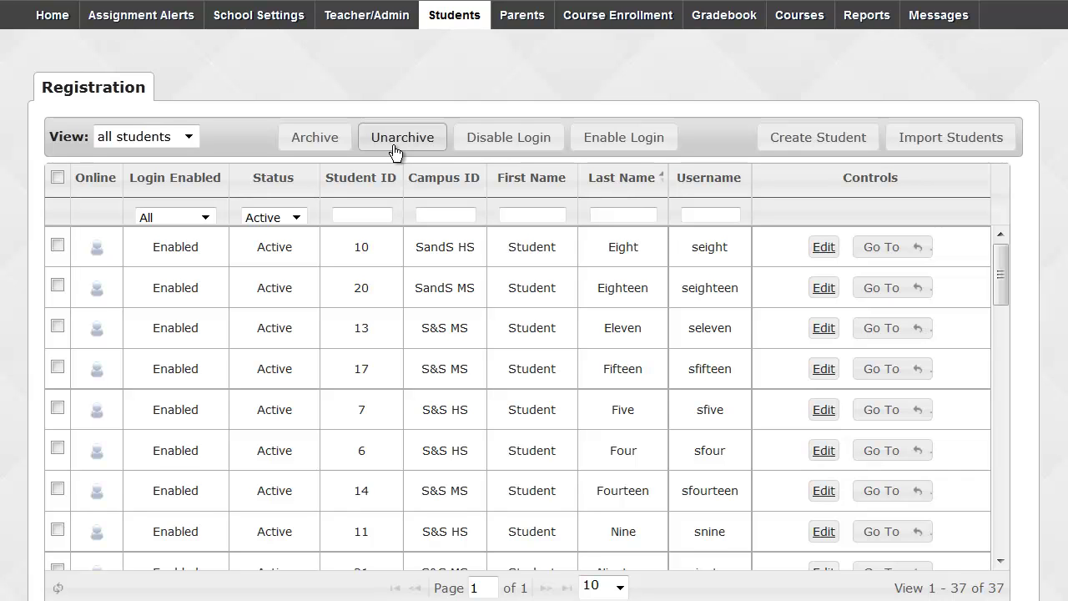
Try the On Hold and Archived status filters, then set the Status filter back to Active.
click(297, 219)
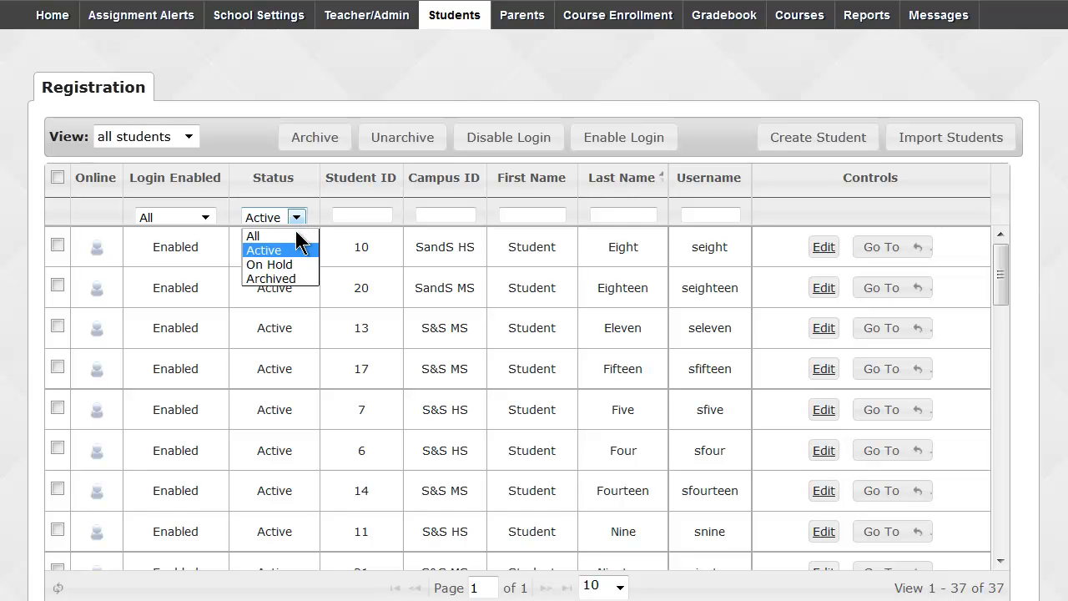
click(300, 265)
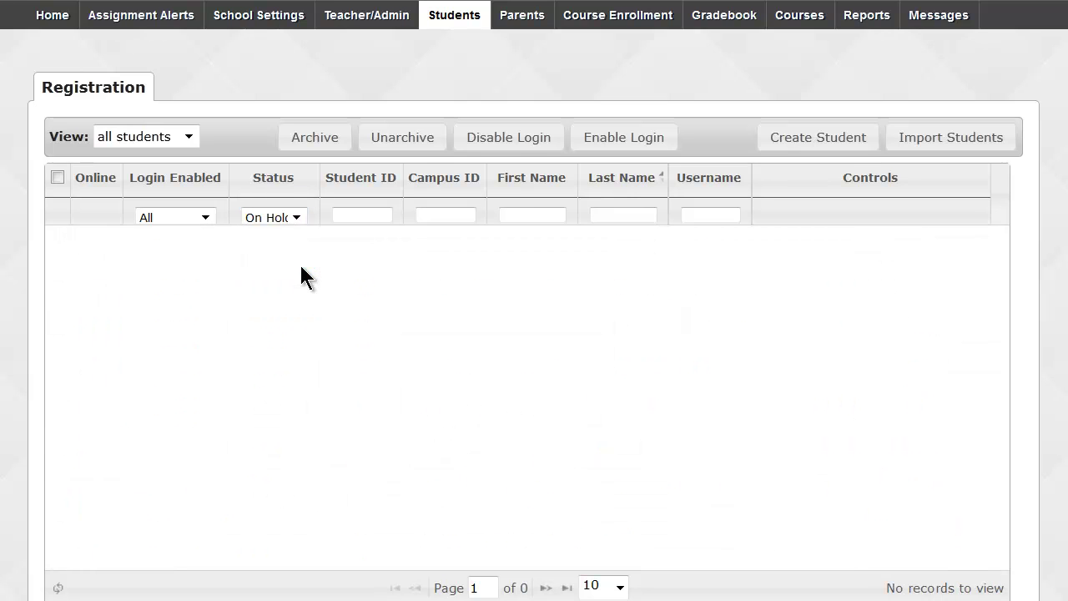
click(297, 218)
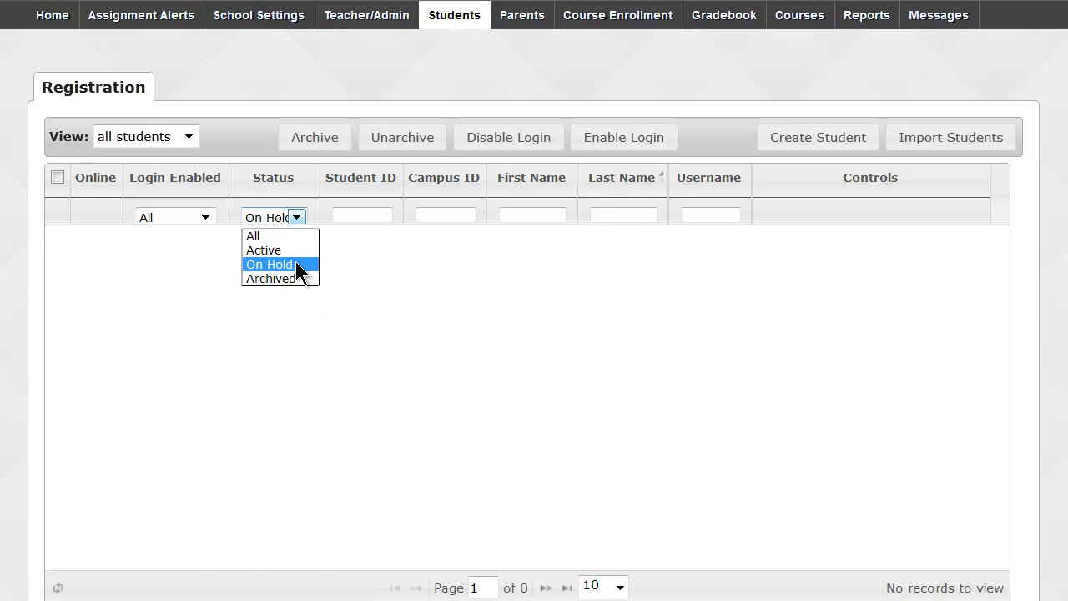
click(299, 278)
click(297, 217)
click(296, 250)
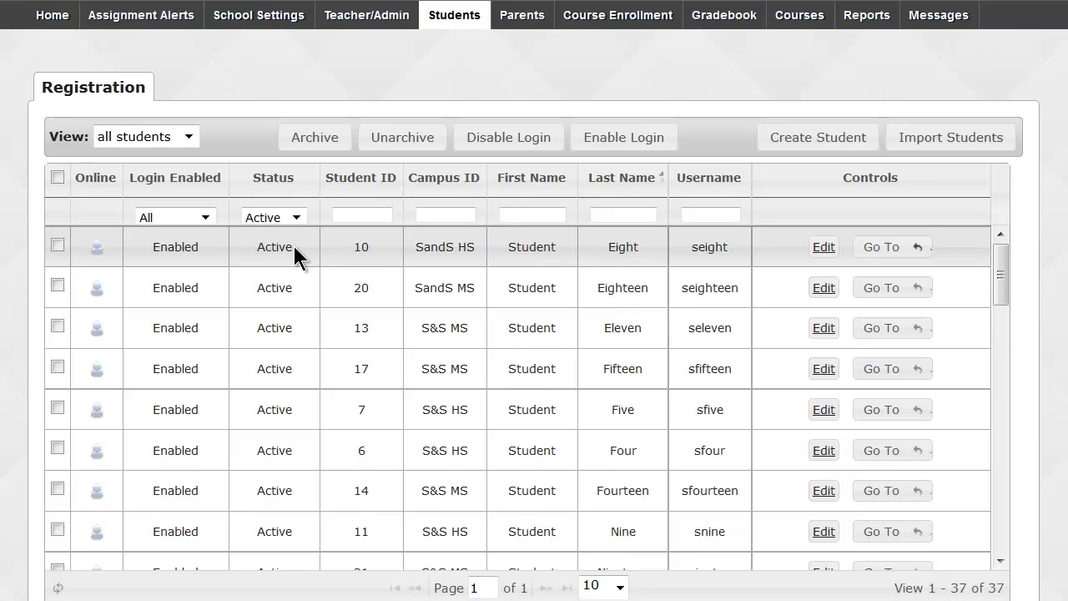
Filter the list by the student's last name and open the one matching record for editing.
click(613, 214)
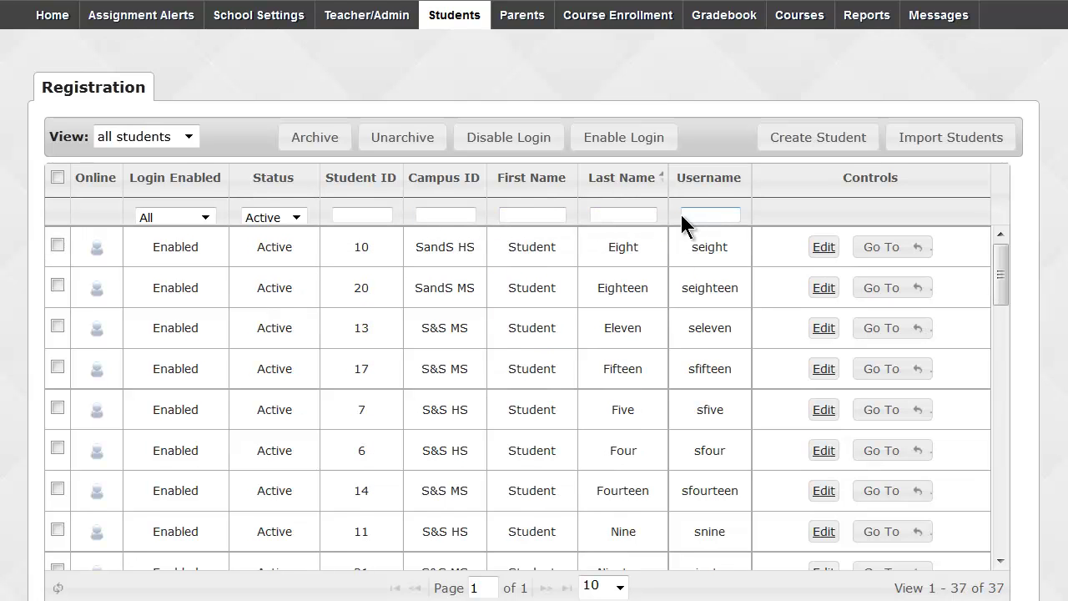
text(sue)
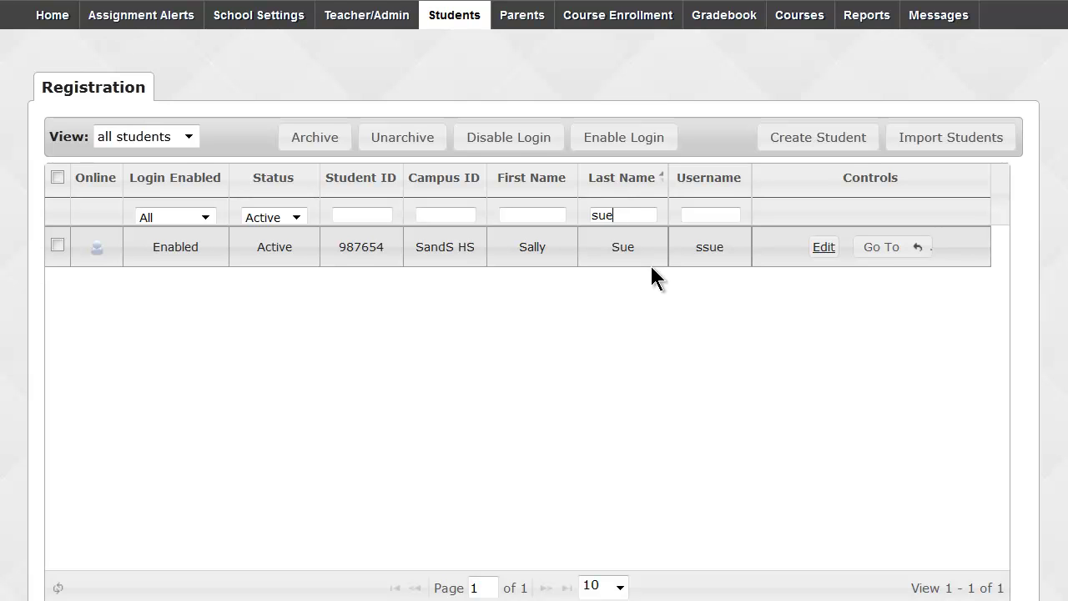
click(823, 248)
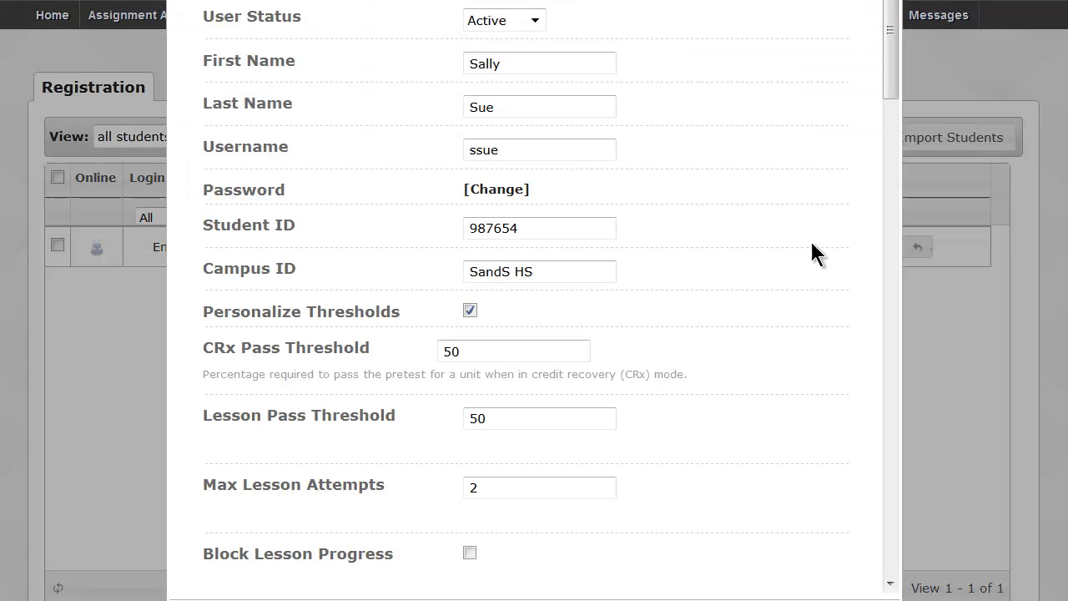
click(543, 19)
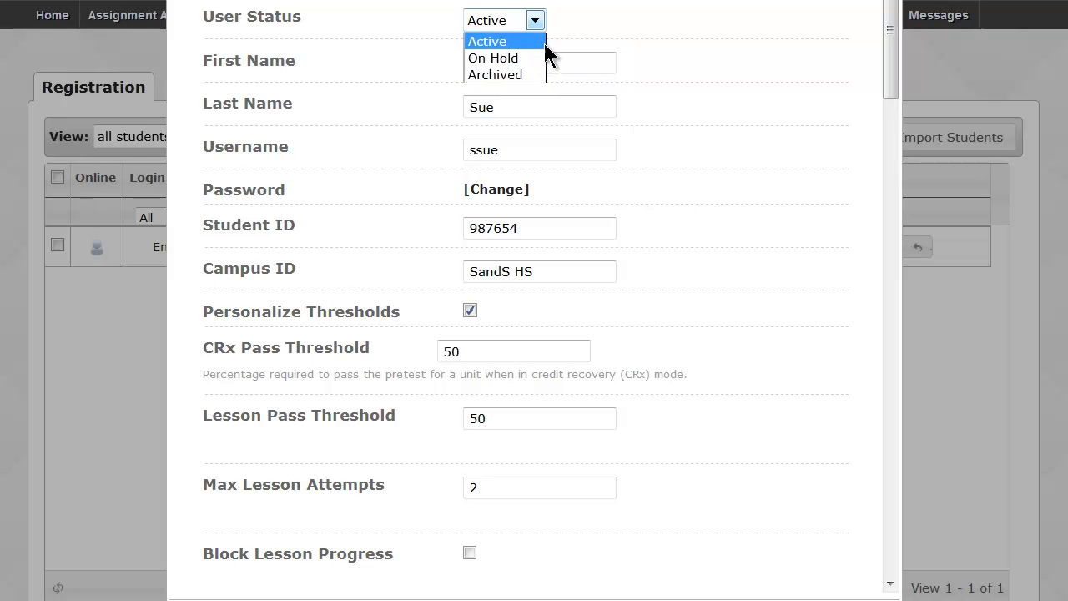
click(667, 18)
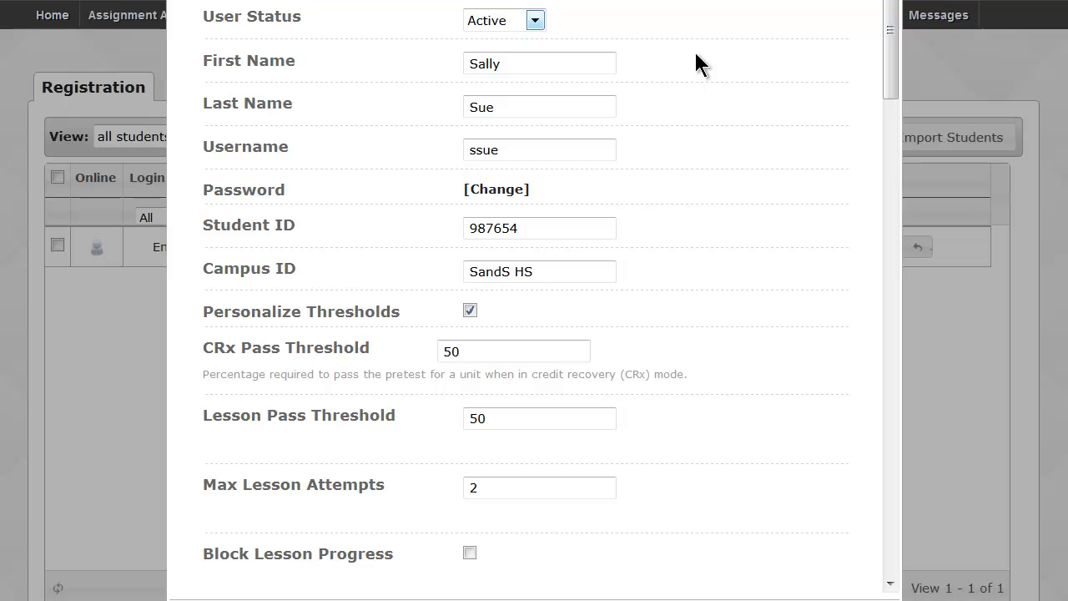
click(504, 190)
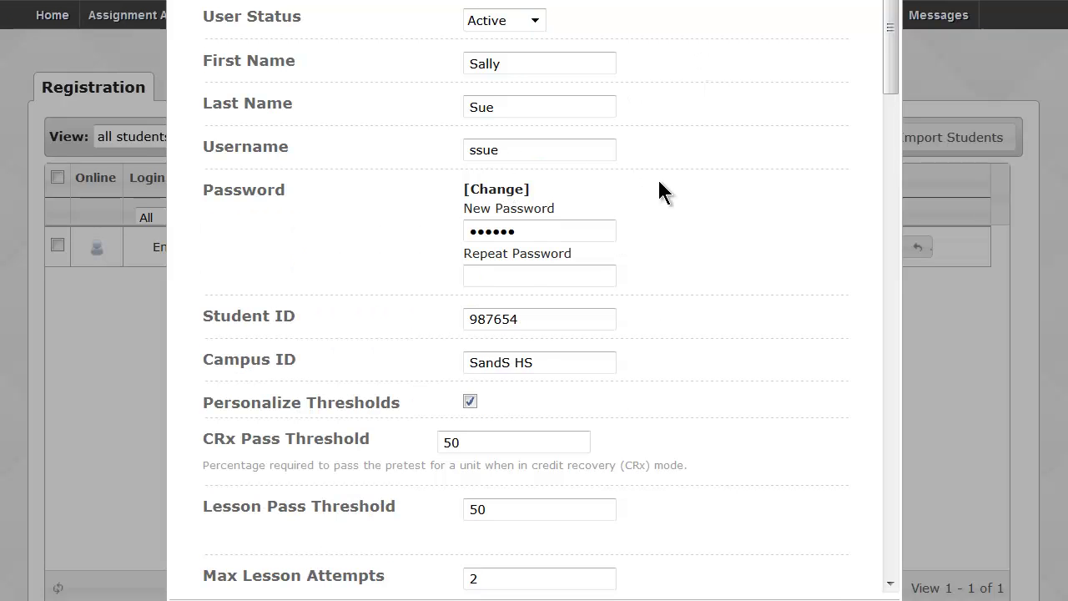
scroll(682, 190, down, 3)
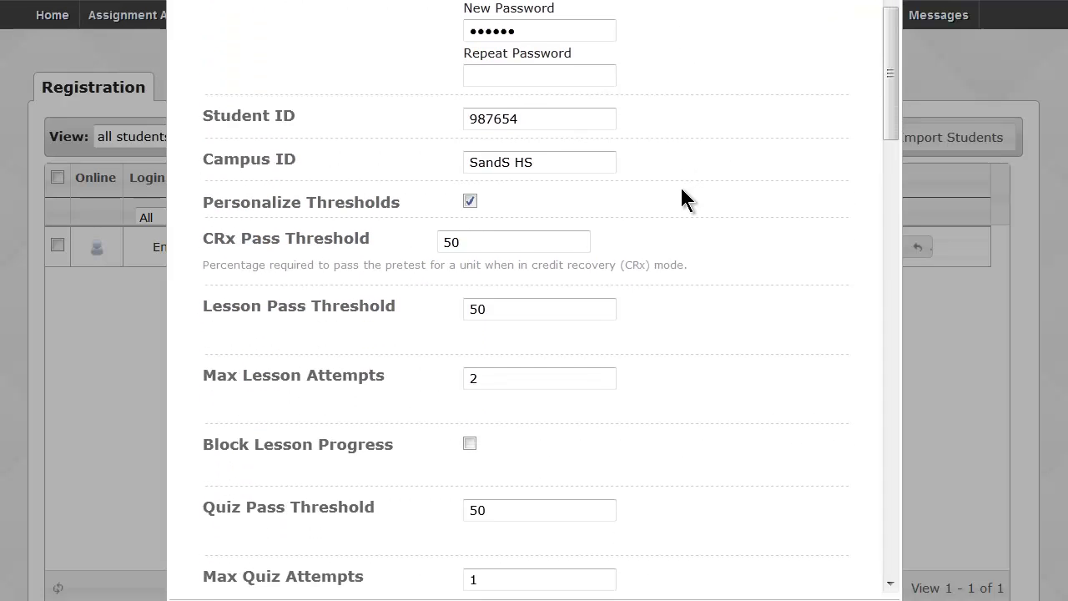
scroll(731, 313, down, 3)
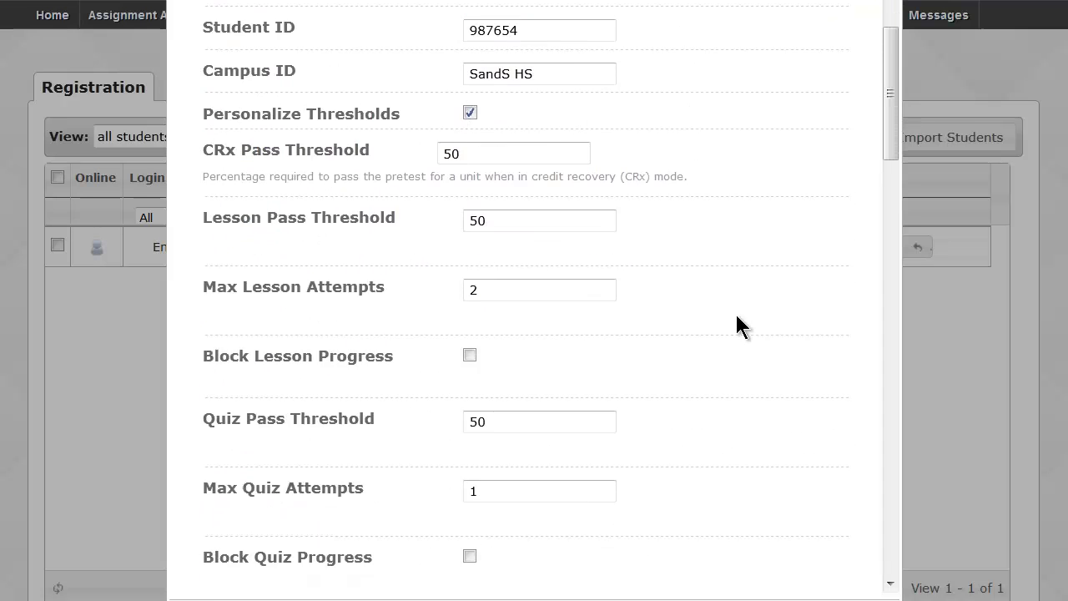
scroll(735, 312, down, 10)
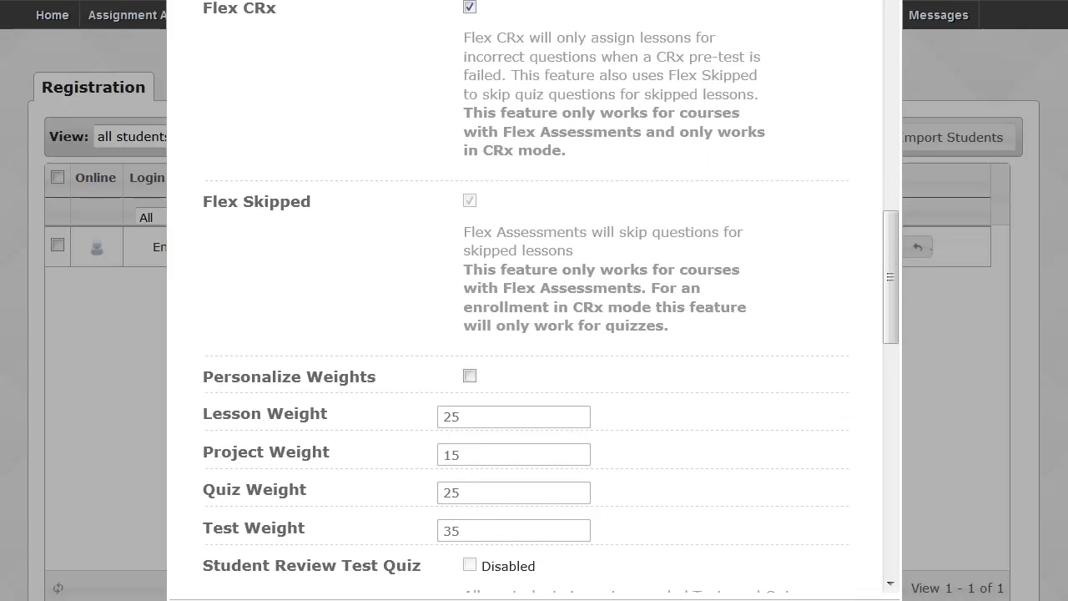
key(Escape)
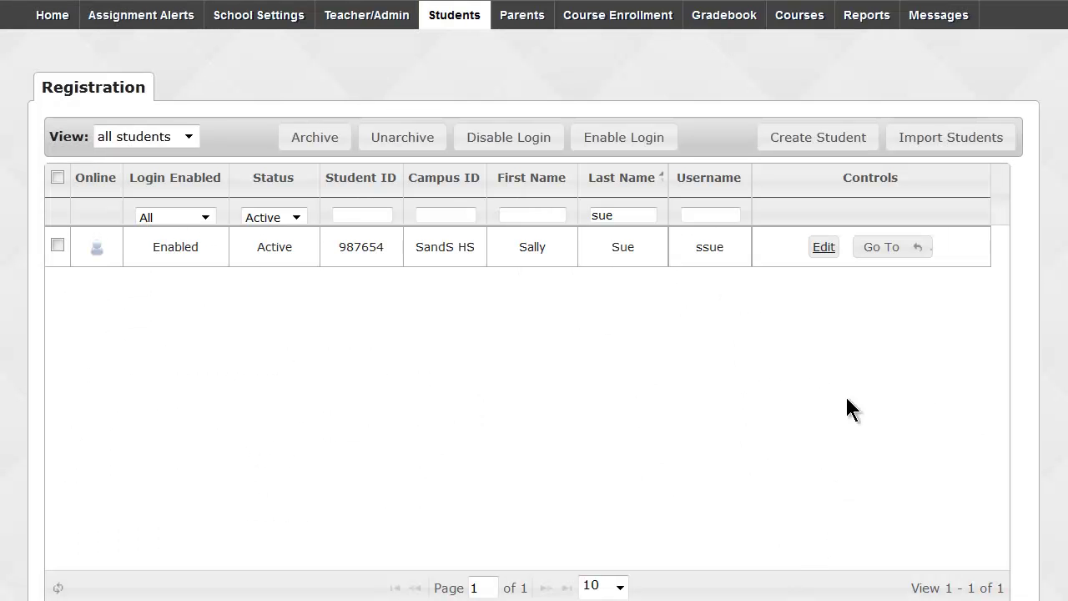
click(896, 257)
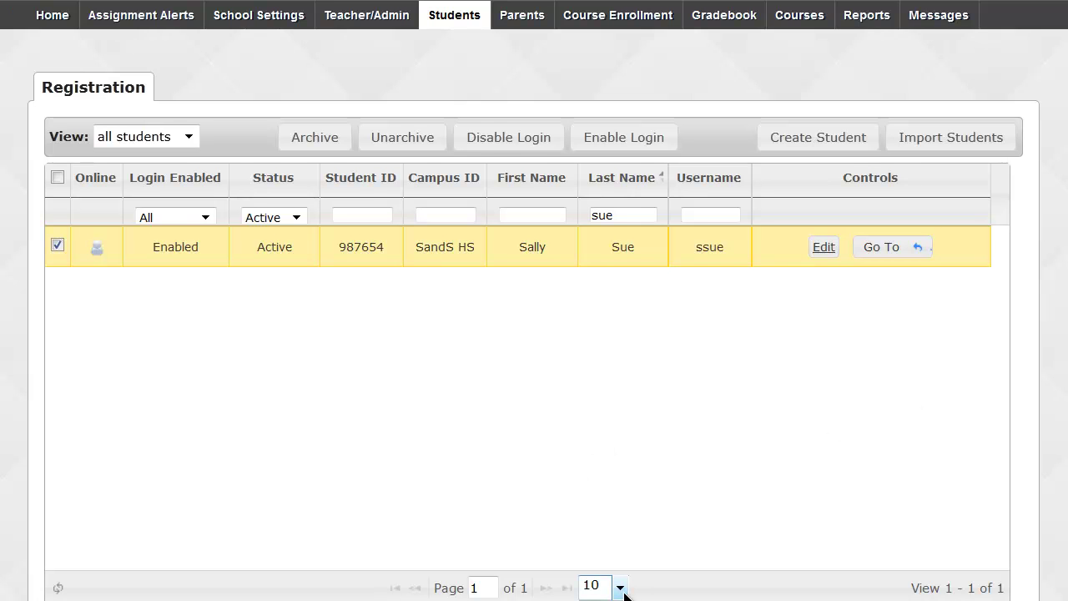
scroll(622, 590, down, 2)
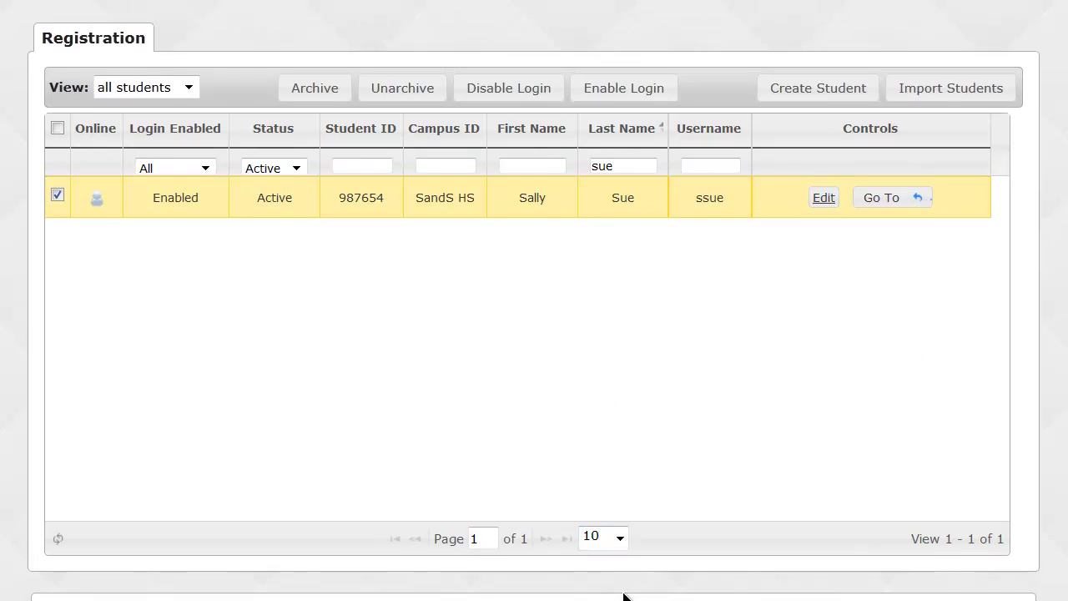
click(620, 538)
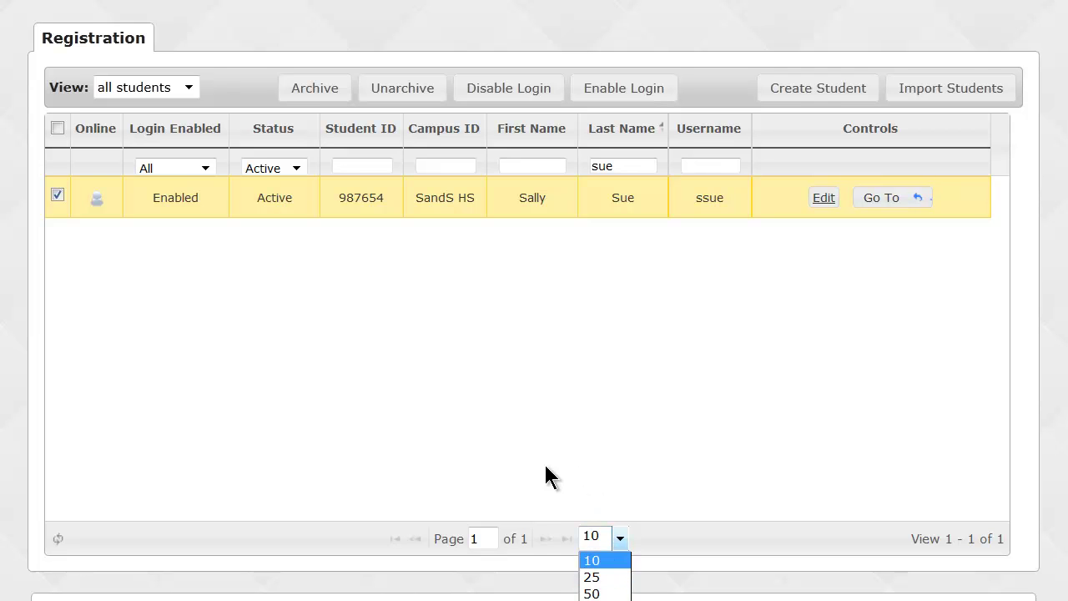
click(543, 539)
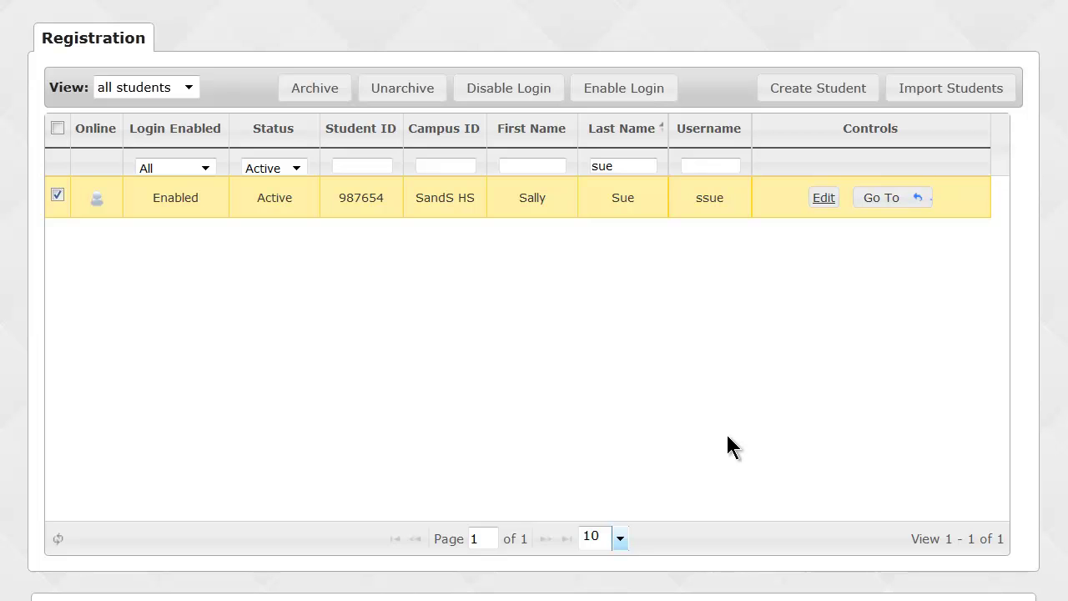
scroll(728, 437, up, 1)
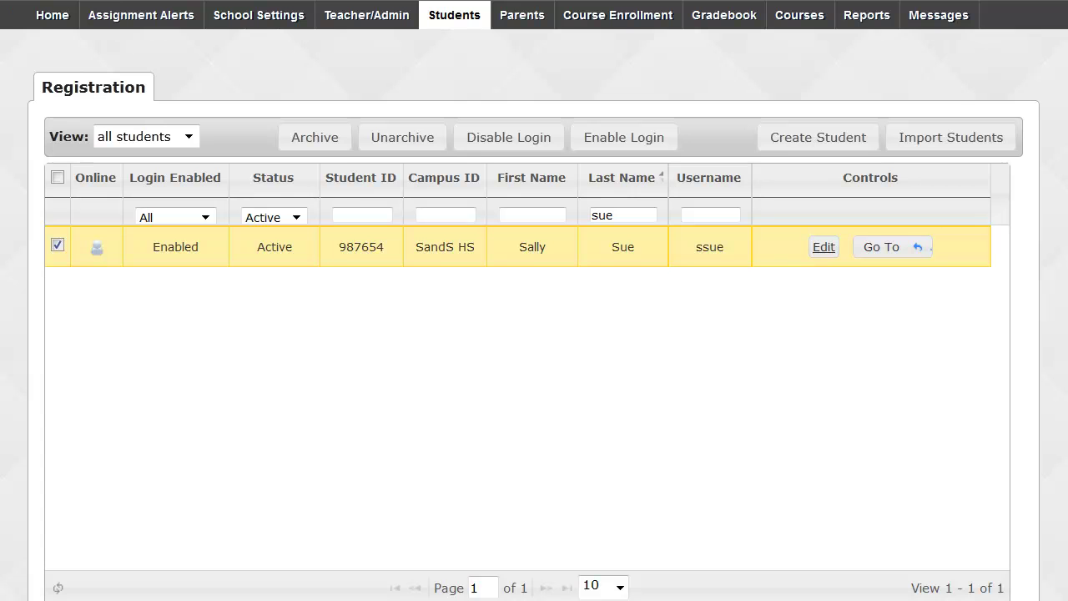
Search the Course Enrollment page for the student's six active enrollments, then begin adding an enrollment.
click(631, 11)
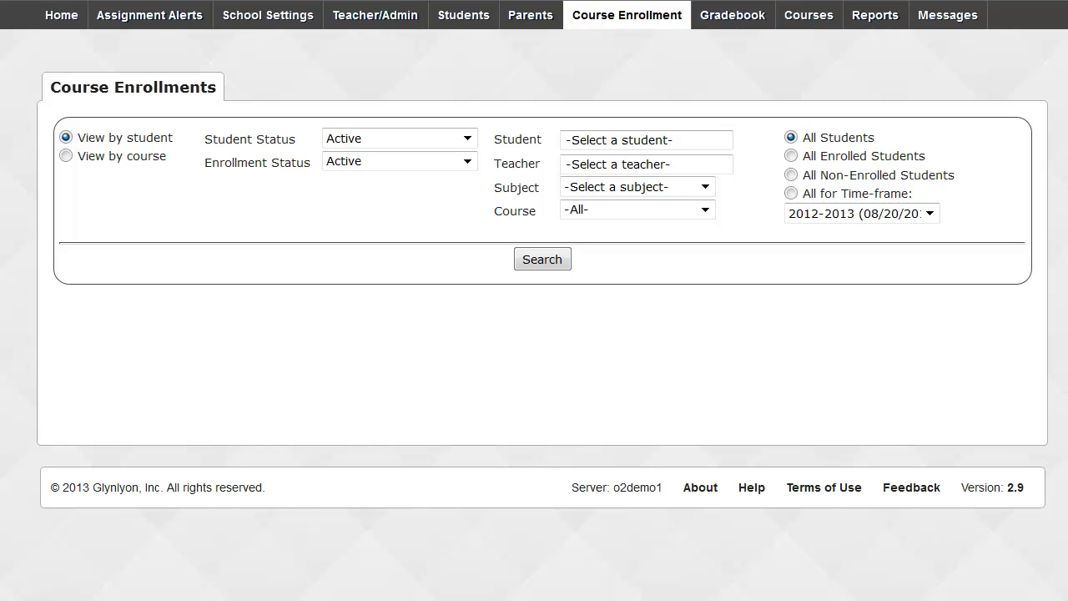
click(705, 133)
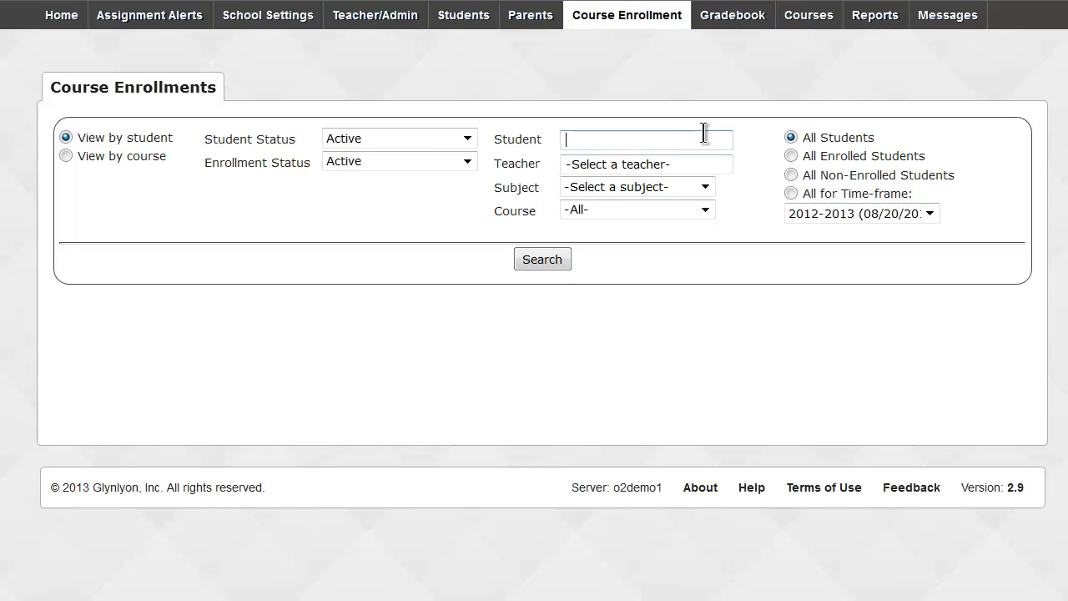
text(sal)
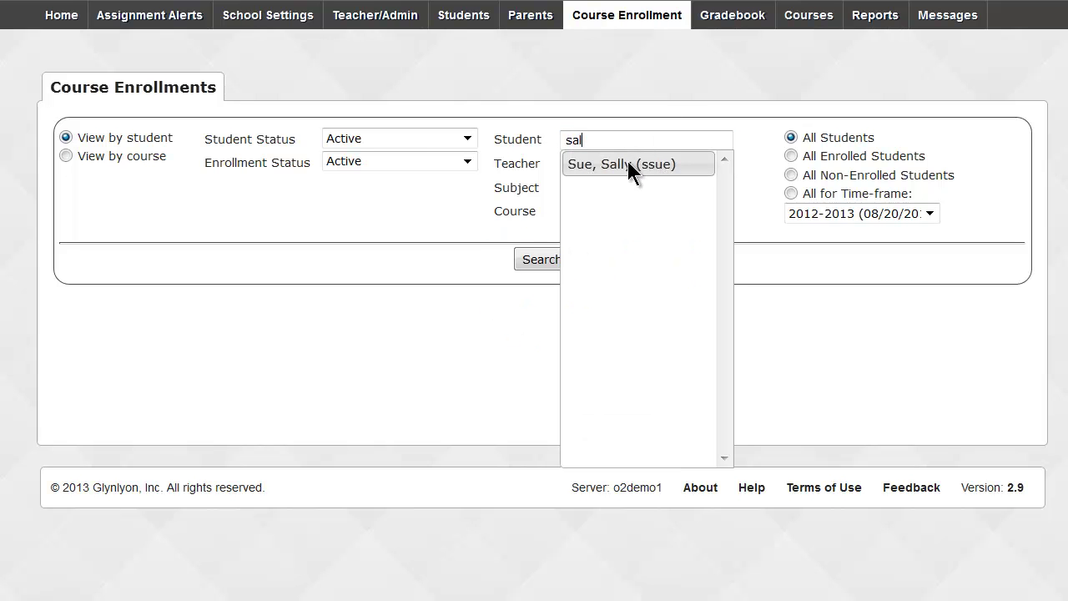
click(627, 164)
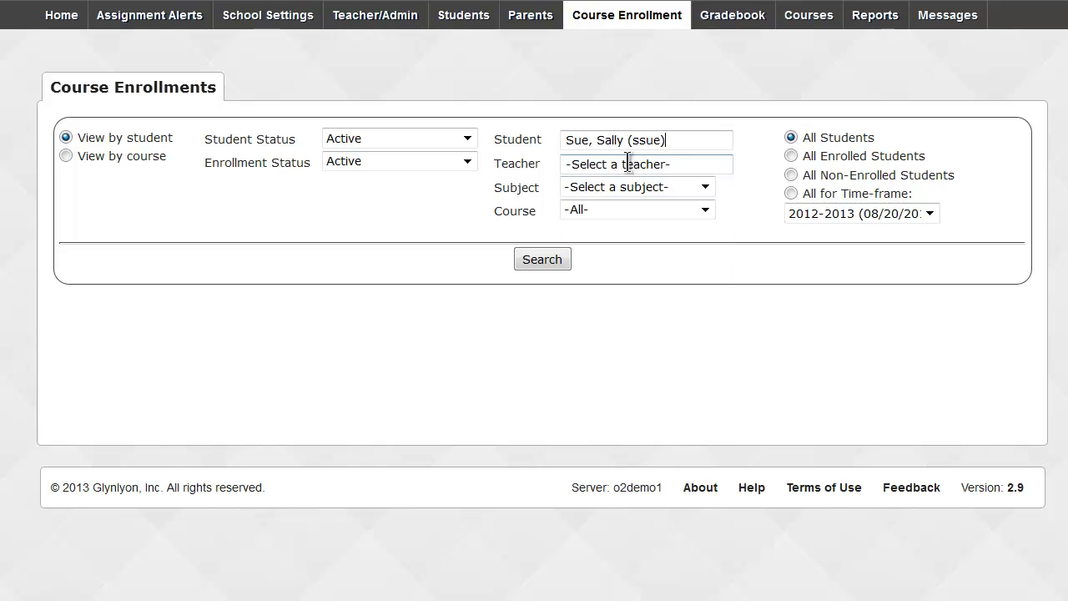
click(539, 258)
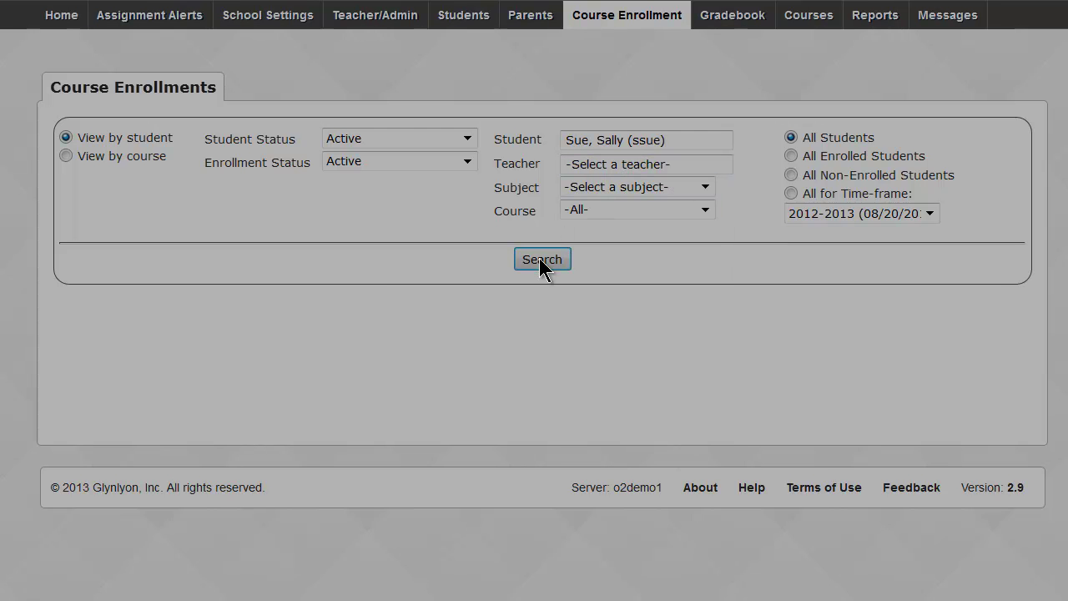
scroll(534, 334, down, 3)
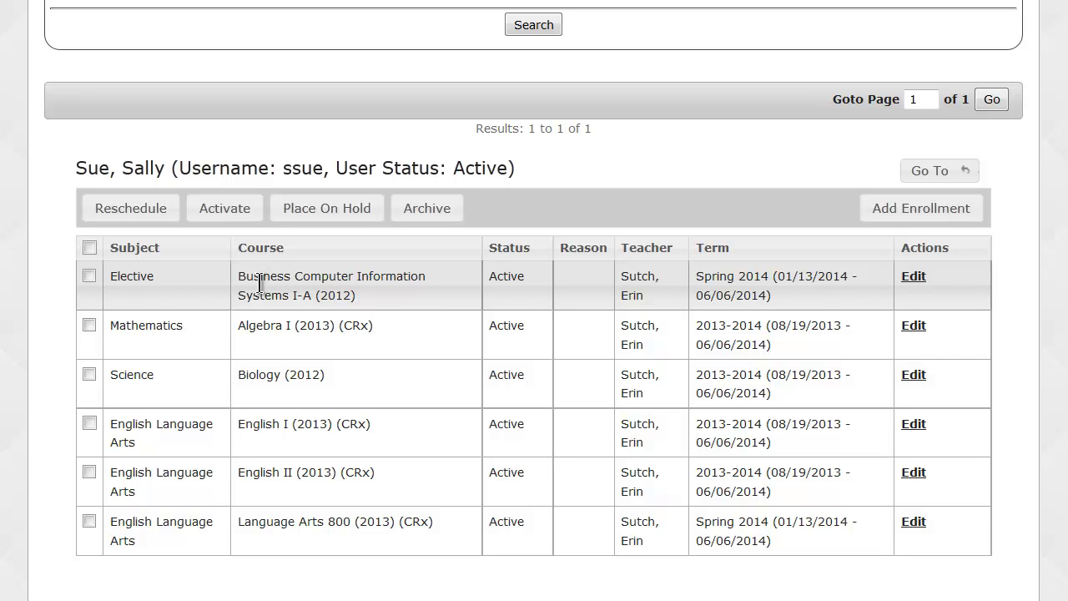
click(919, 208)
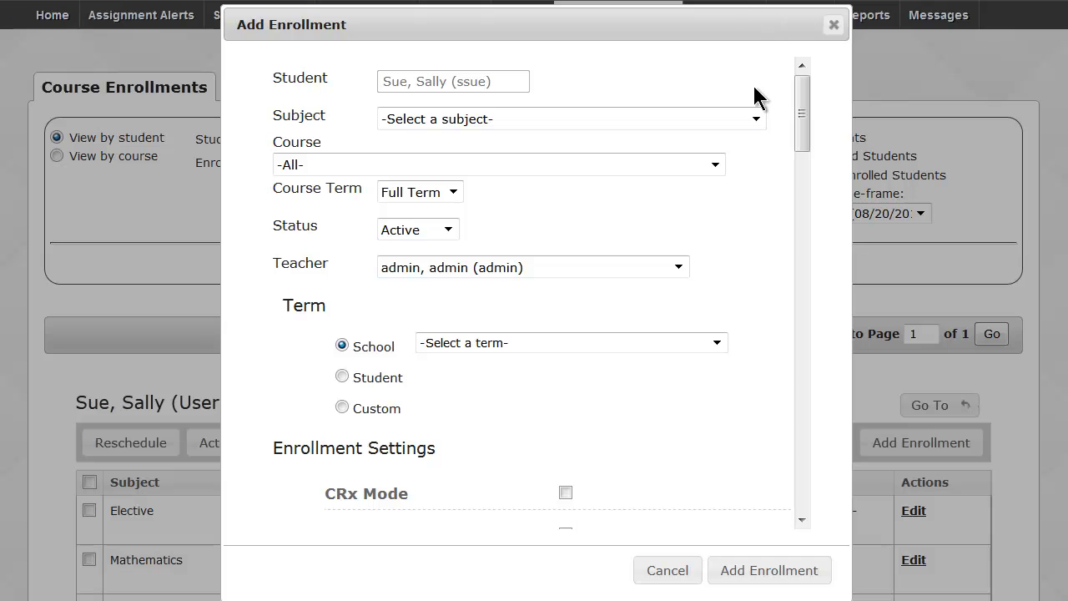
Browse Science courses, then switch the enrollment subject to English Language Arts and view its courses.
click(757, 120)
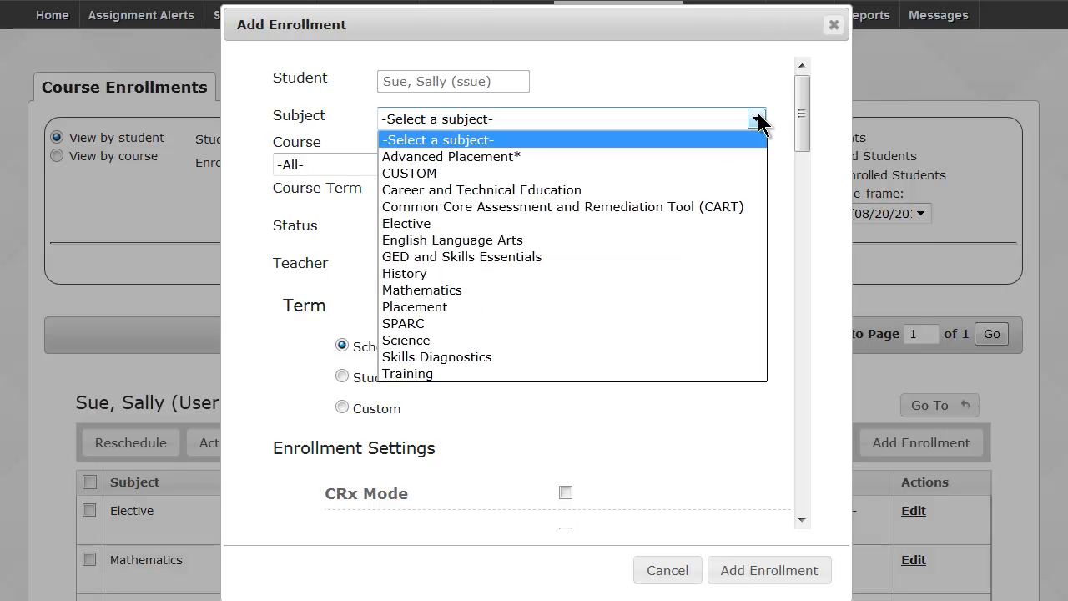
click(716, 341)
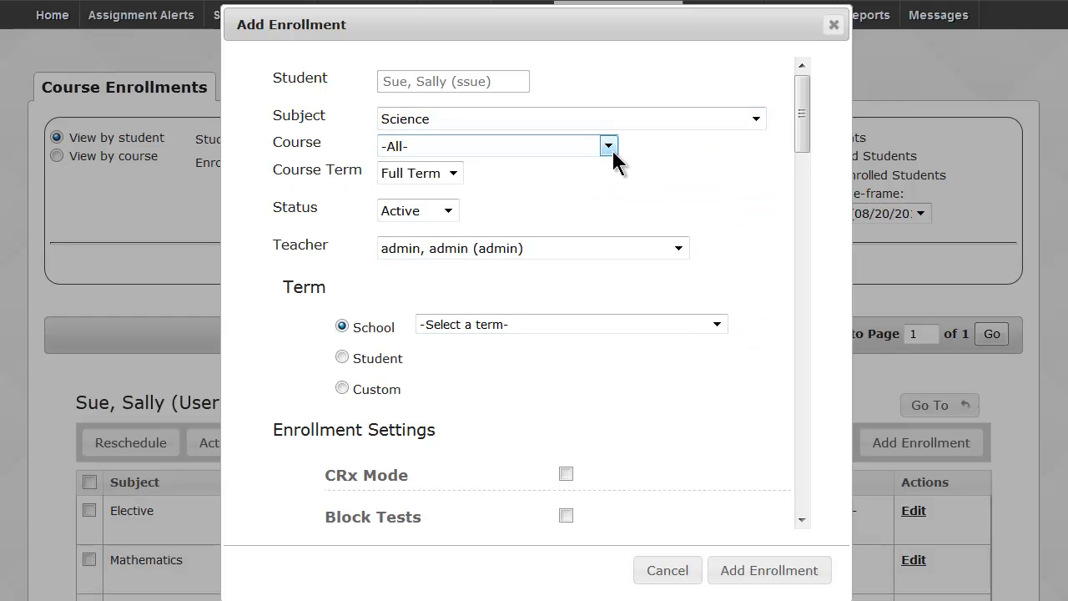
click(613, 152)
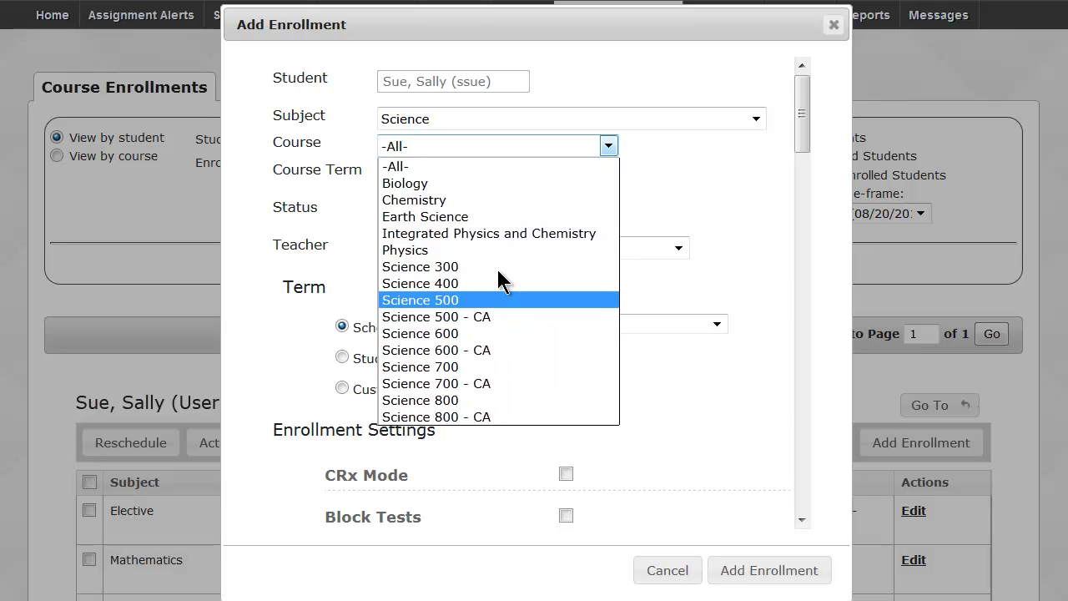
click(501, 110)
click(502, 113)
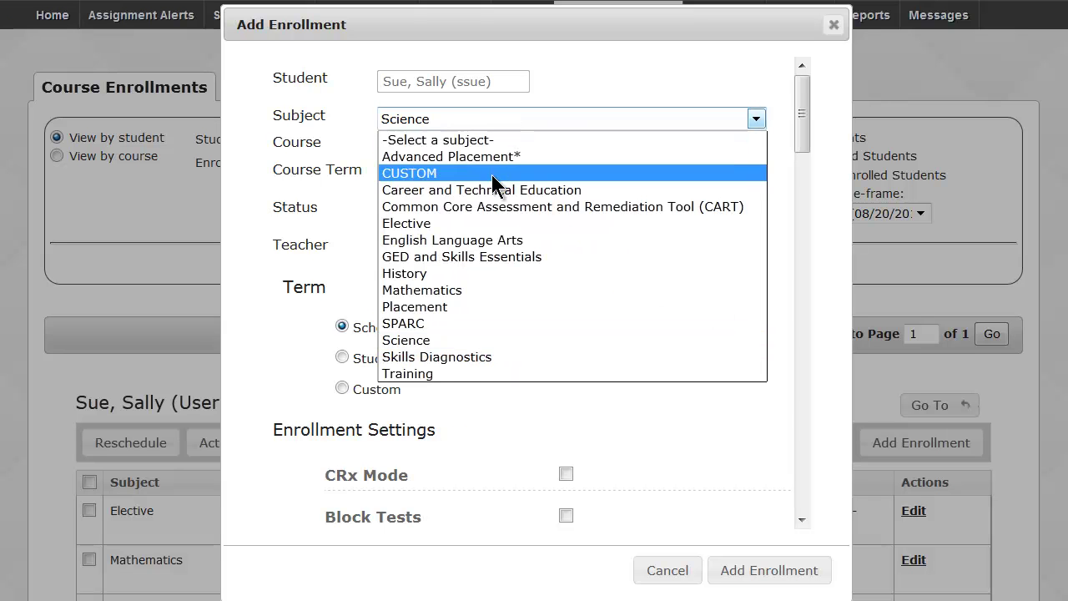
click(479, 242)
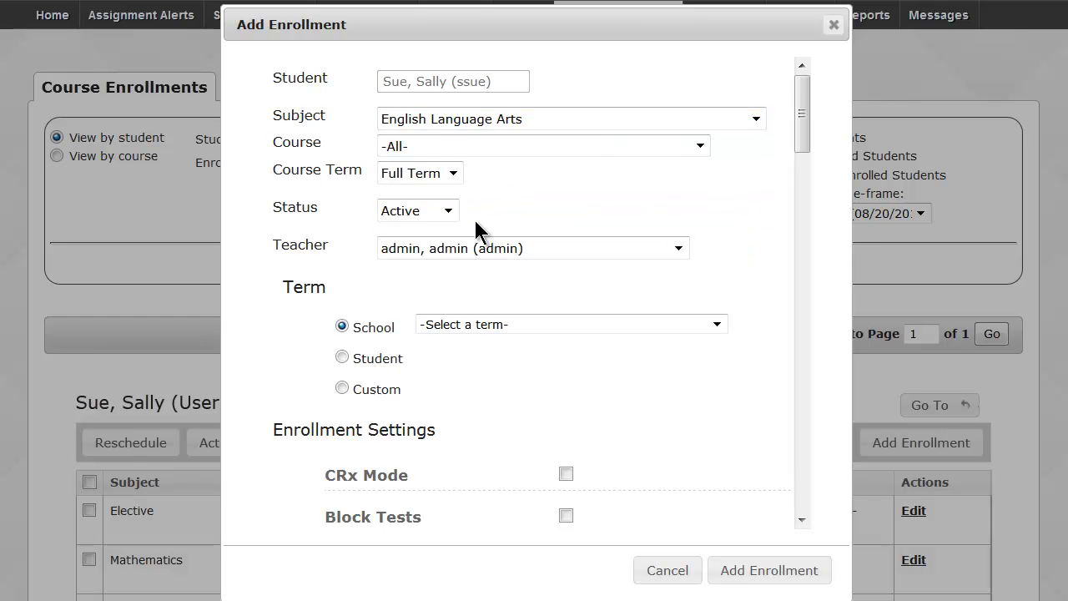
click(465, 147)
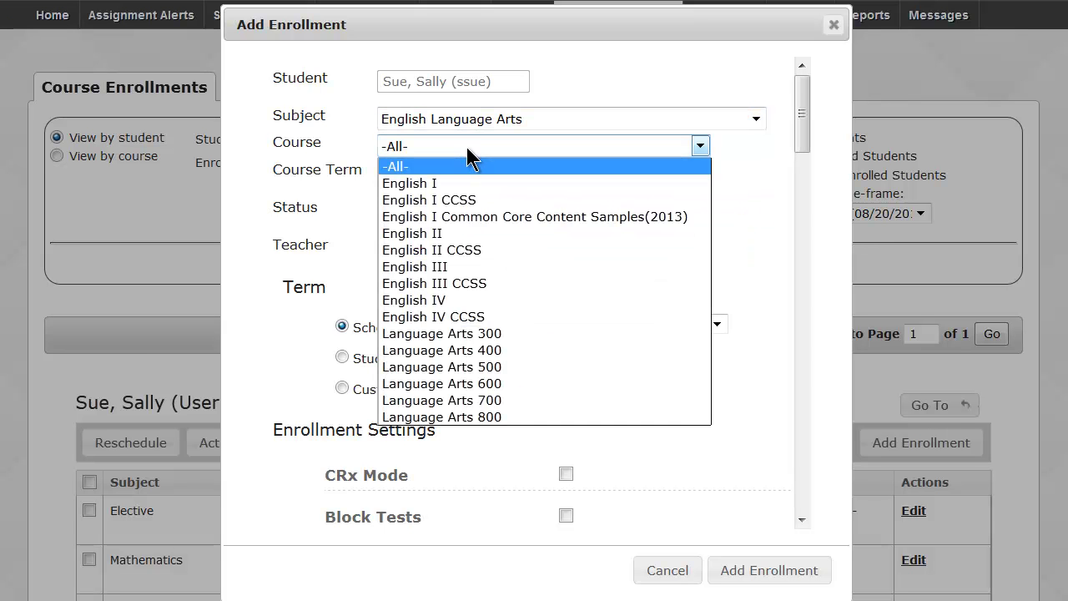
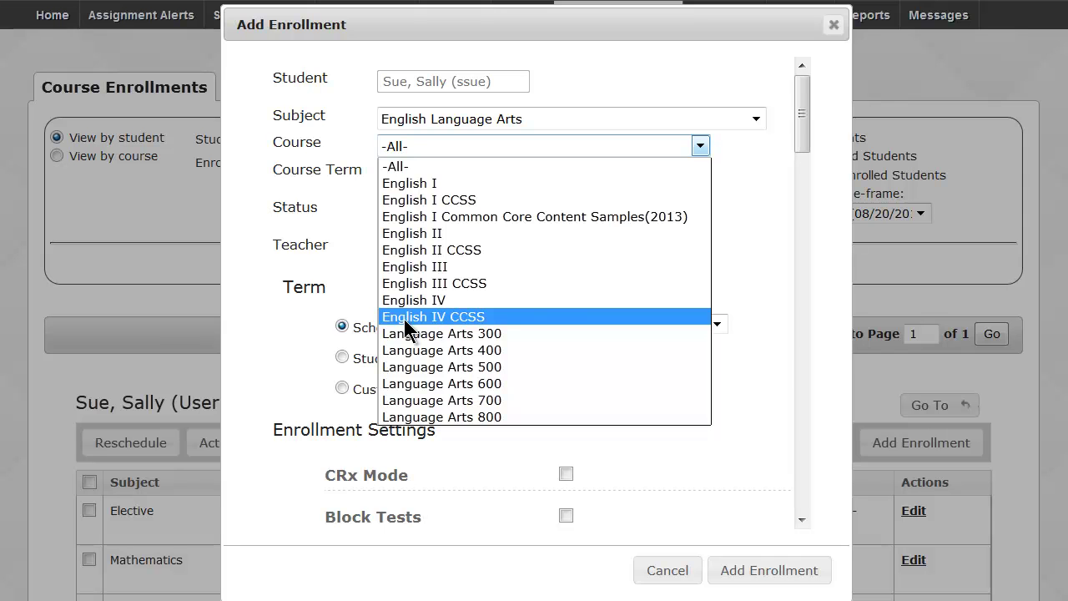
Set the enrollment to English III, Full Term, Active, assigned to a classroom teacher.
click(414, 266)
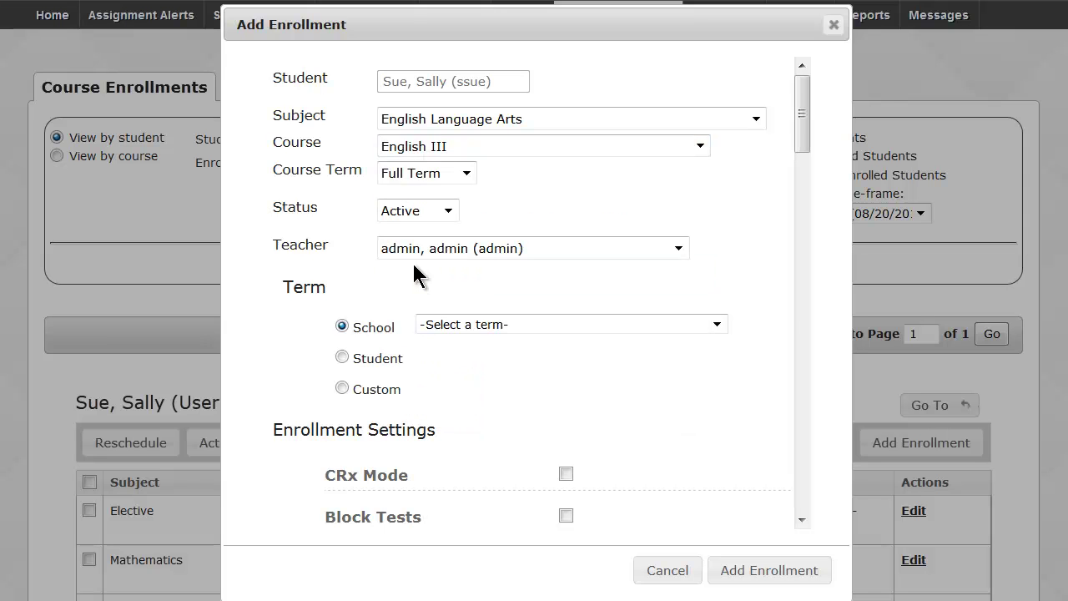
click(468, 175)
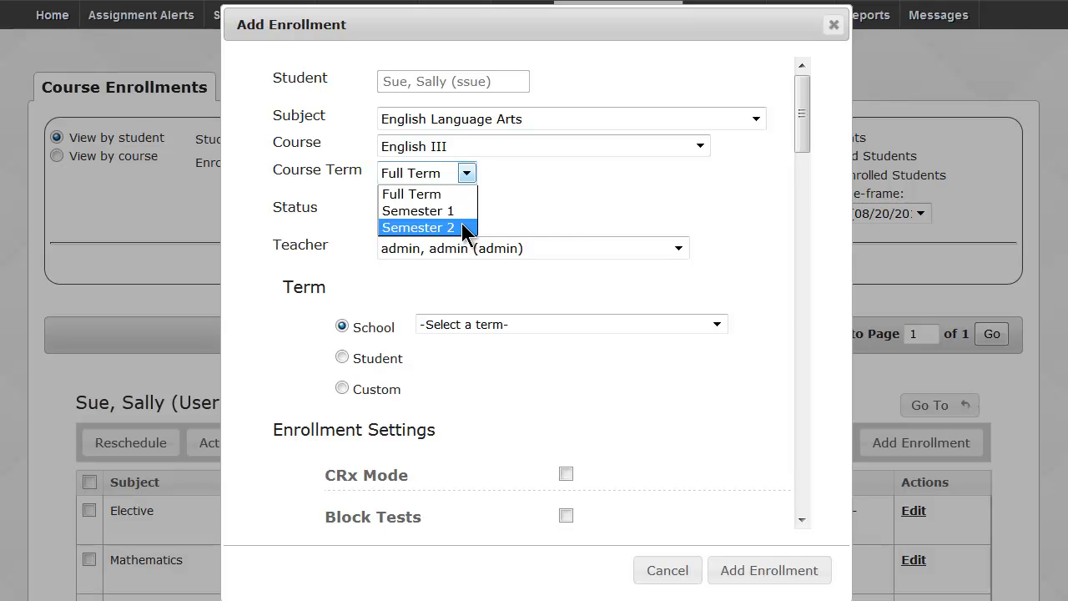
click(461, 195)
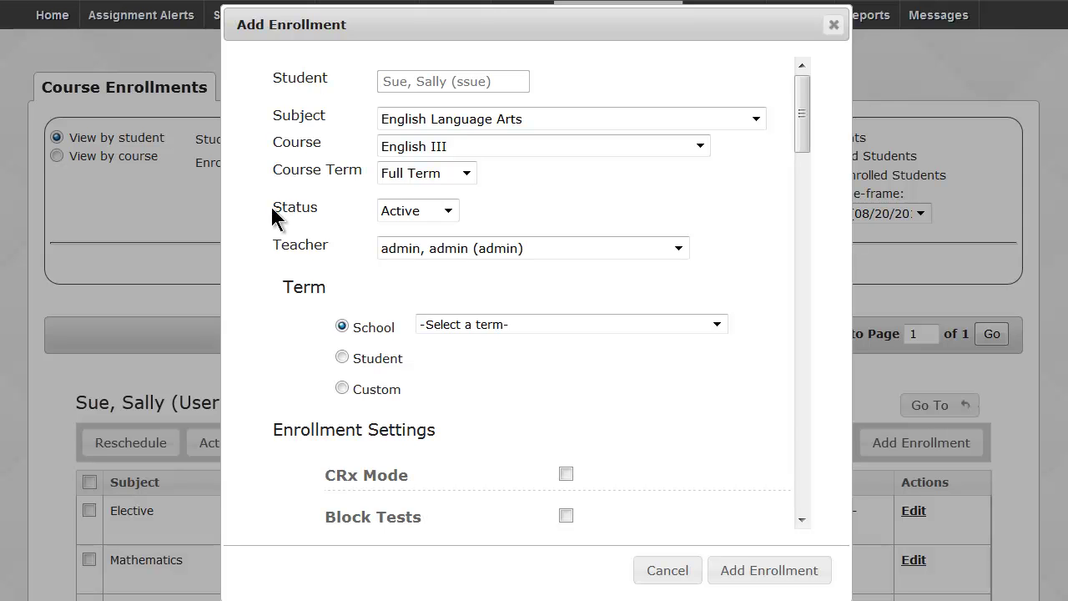
click(448, 212)
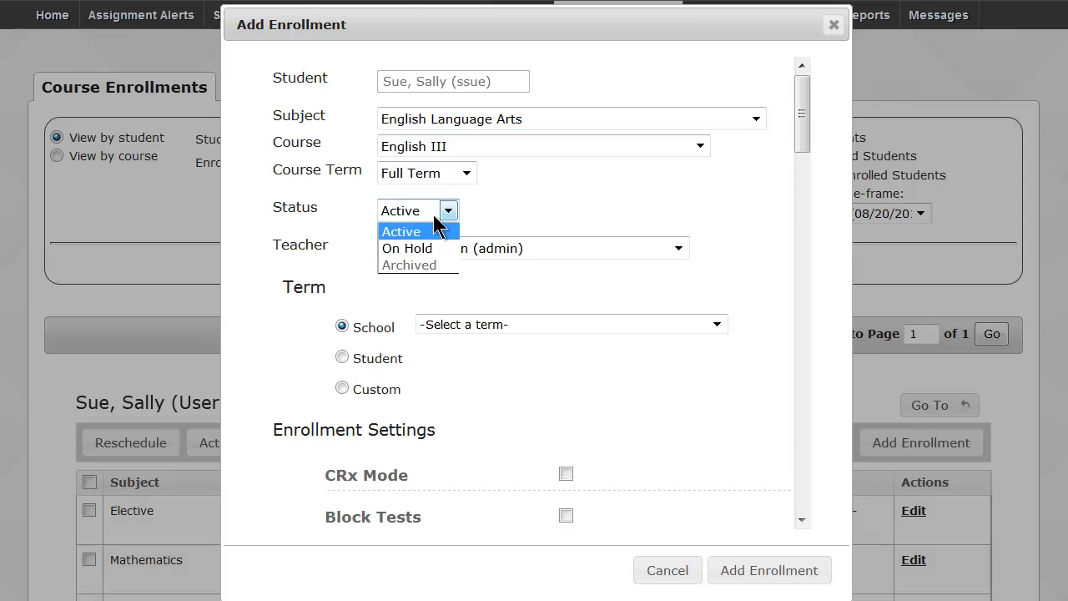
click(446, 212)
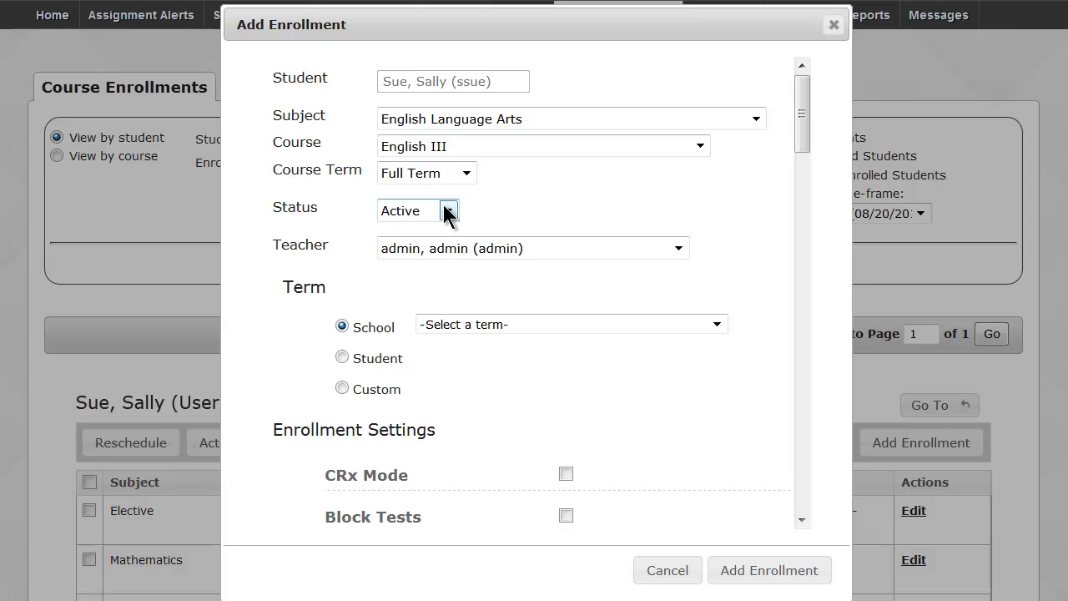
click(678, 248)
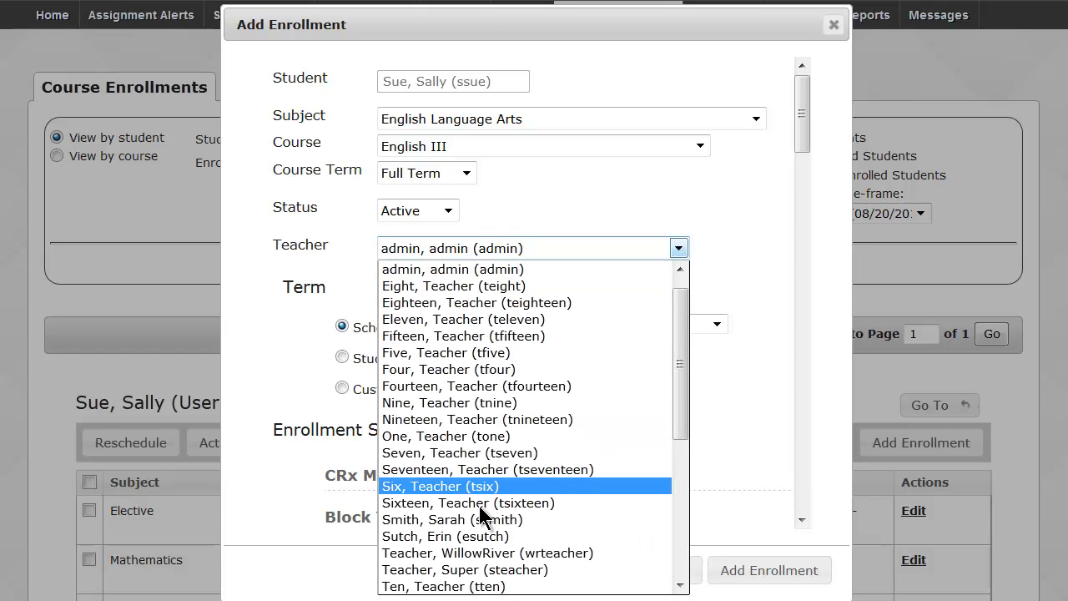
click(465, 536)
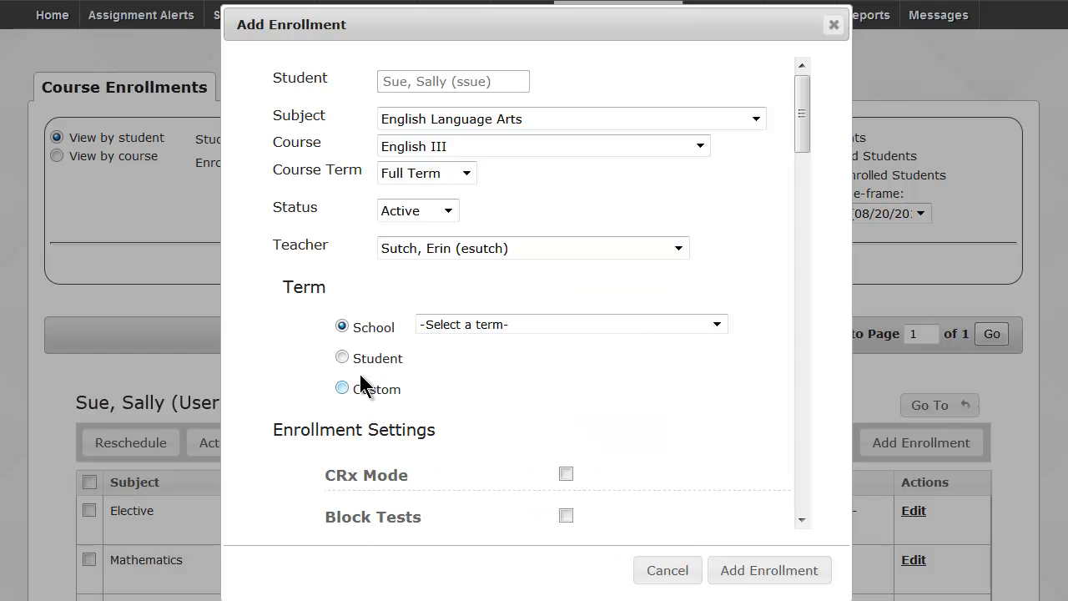
scroll(352, 359, down, 3)
scroll(353, 364, down, 2)
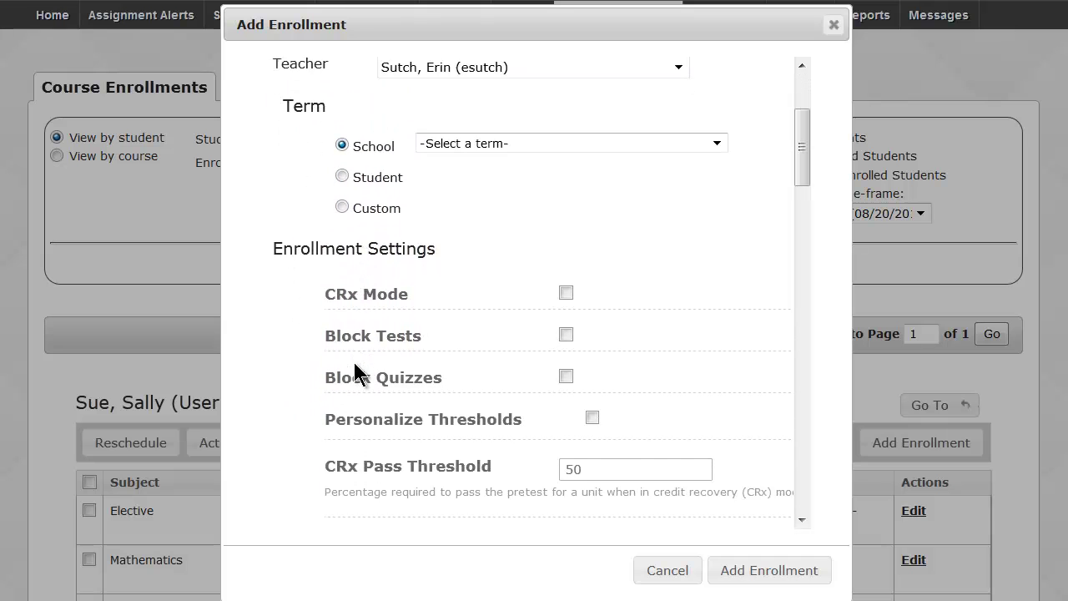
Choose Spring 2014 (01/13/2014 - 06/06/2014) as the enrollment's school term.
click(472, 123)
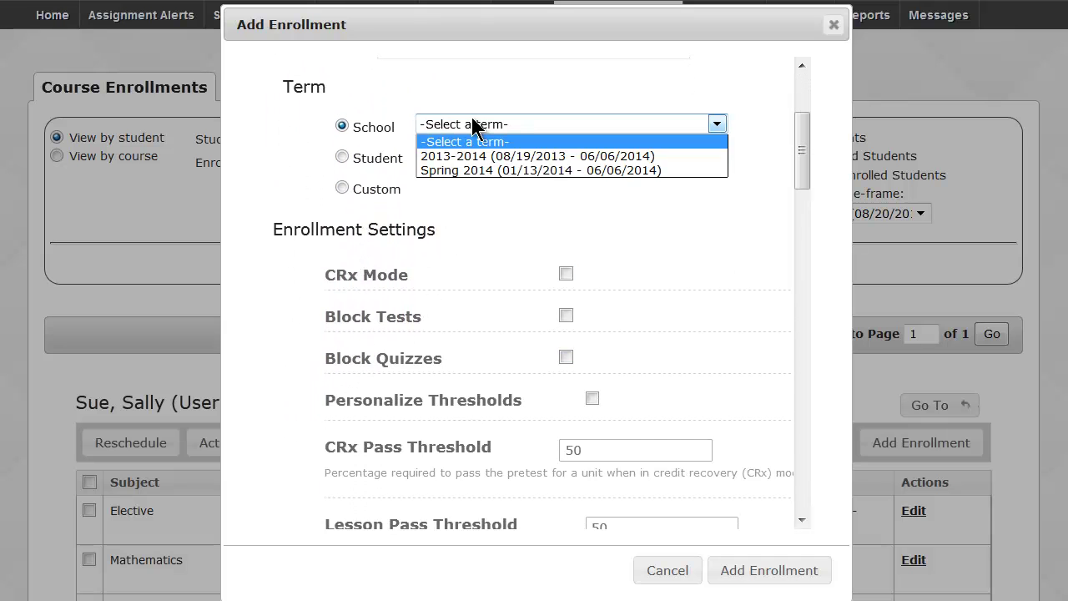
click(475, 171)
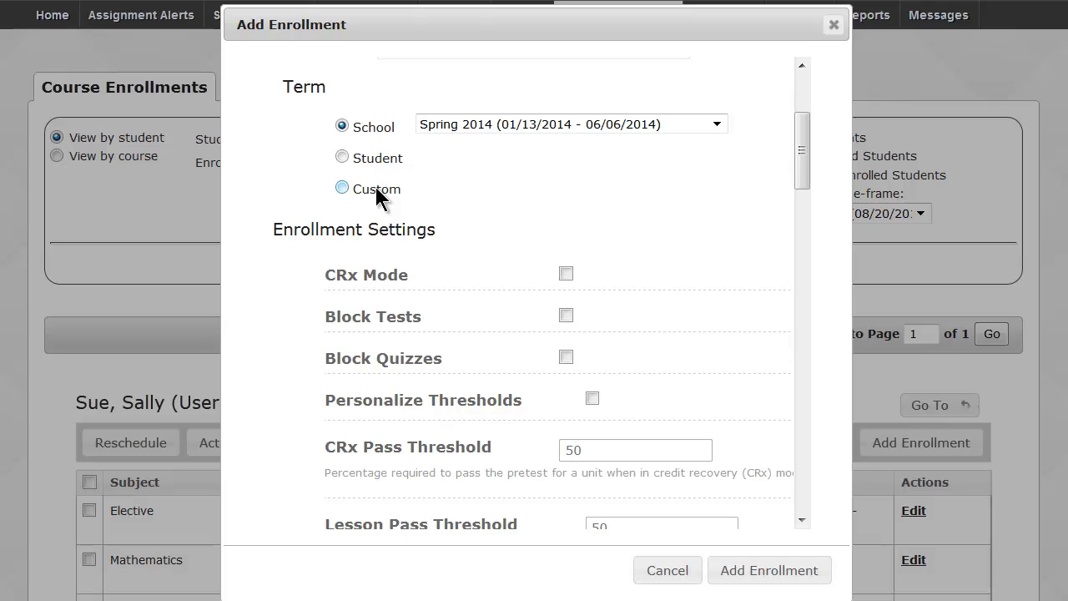
drag(810, 131, 809, 171)
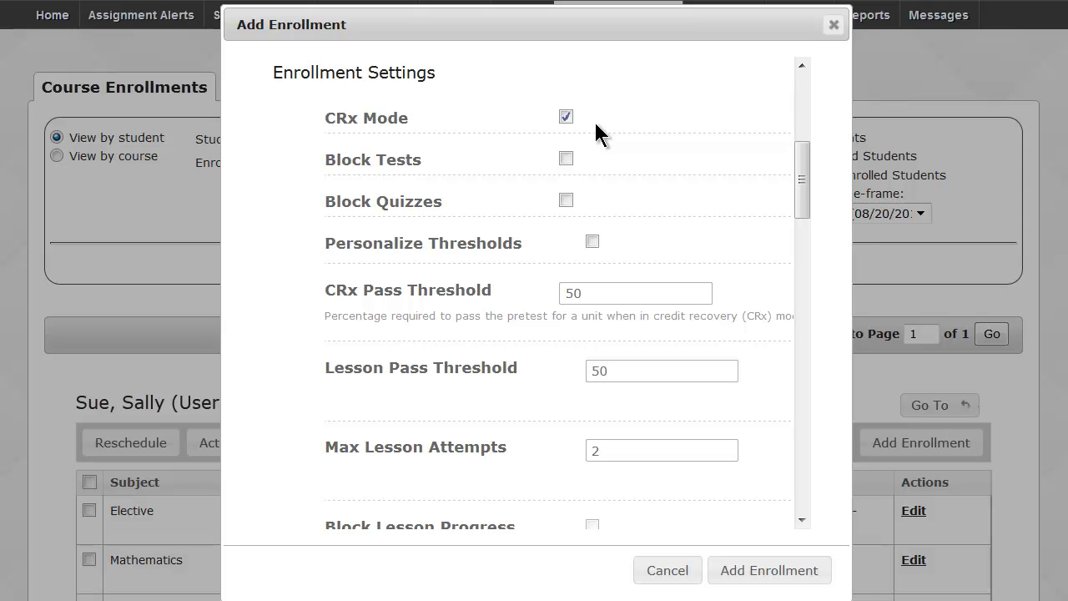
Turn CRx Mode off and Block Tests on in the enrollment settings.
drag(327, 117, 409, 122)
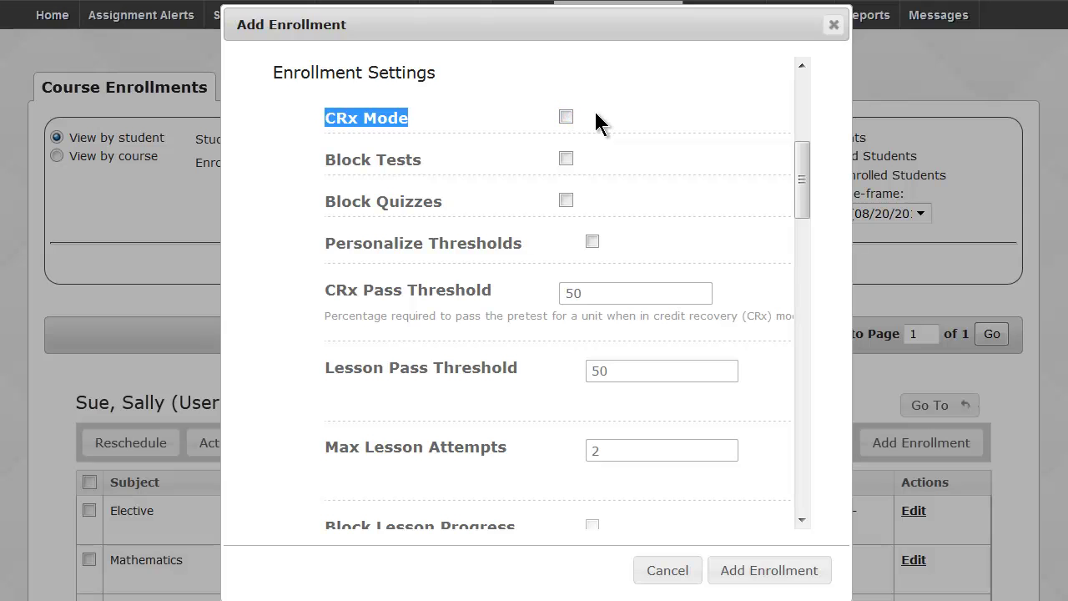
click(401, 160)
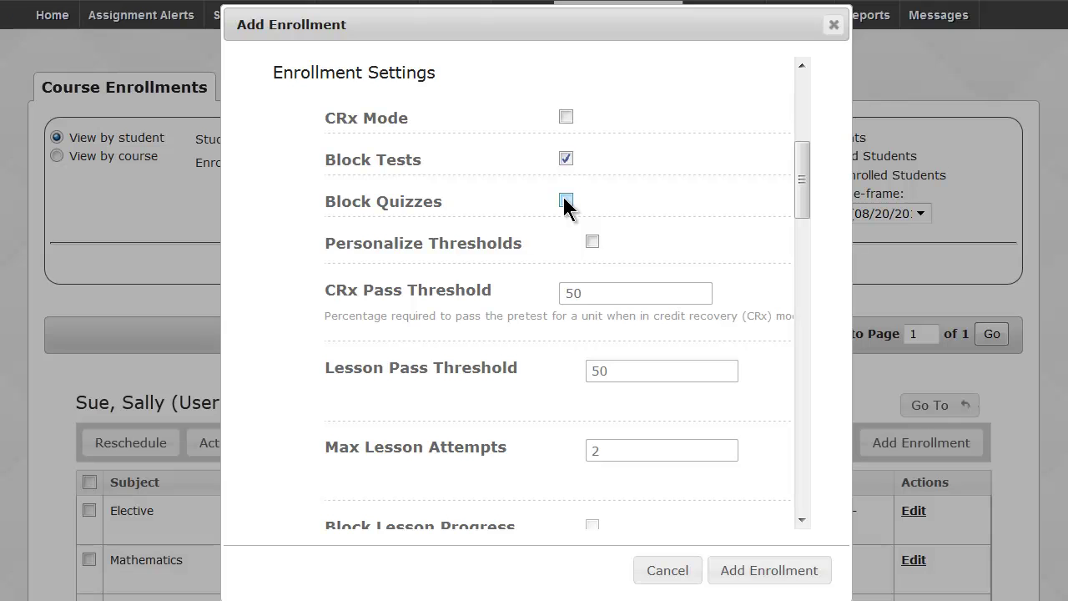
drag(801, 186, 806, 223)
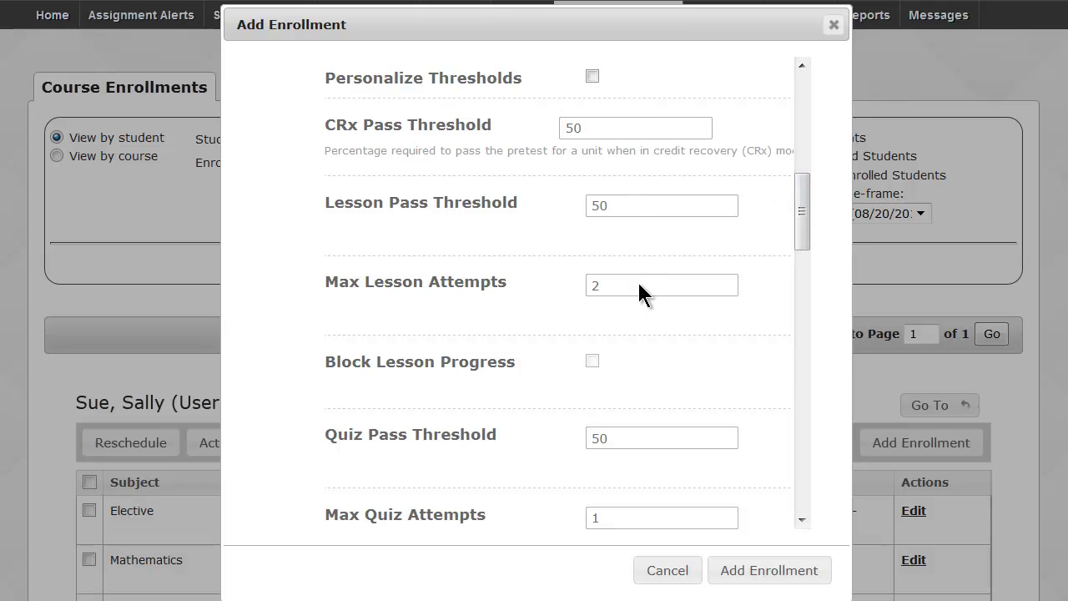
Check Personalize Thresholds and submit the English III enrollment.
click(592, 78)
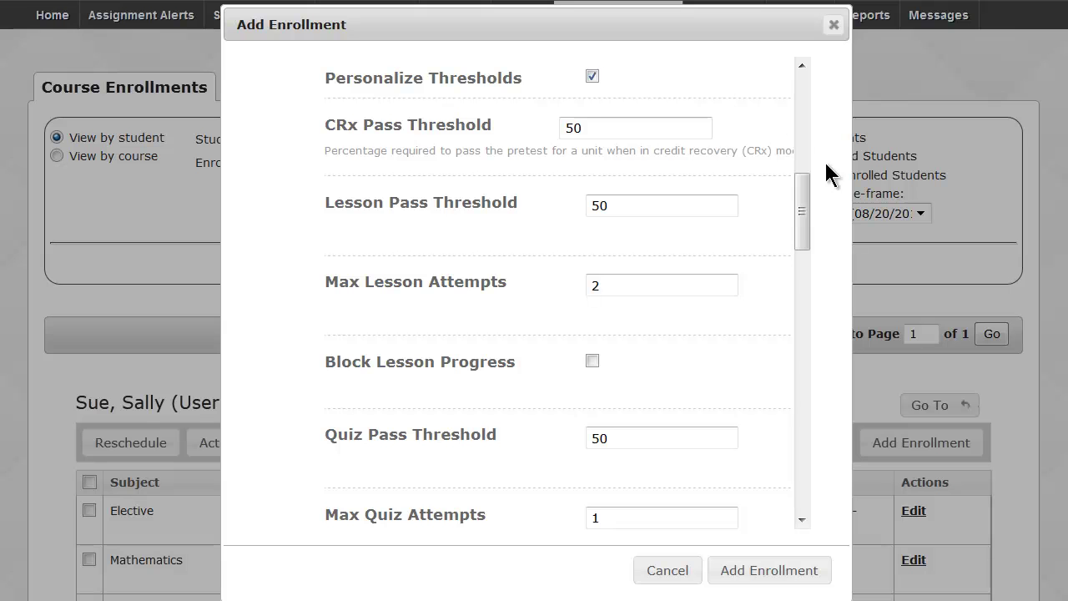
drag(805, 211, 810, 462)
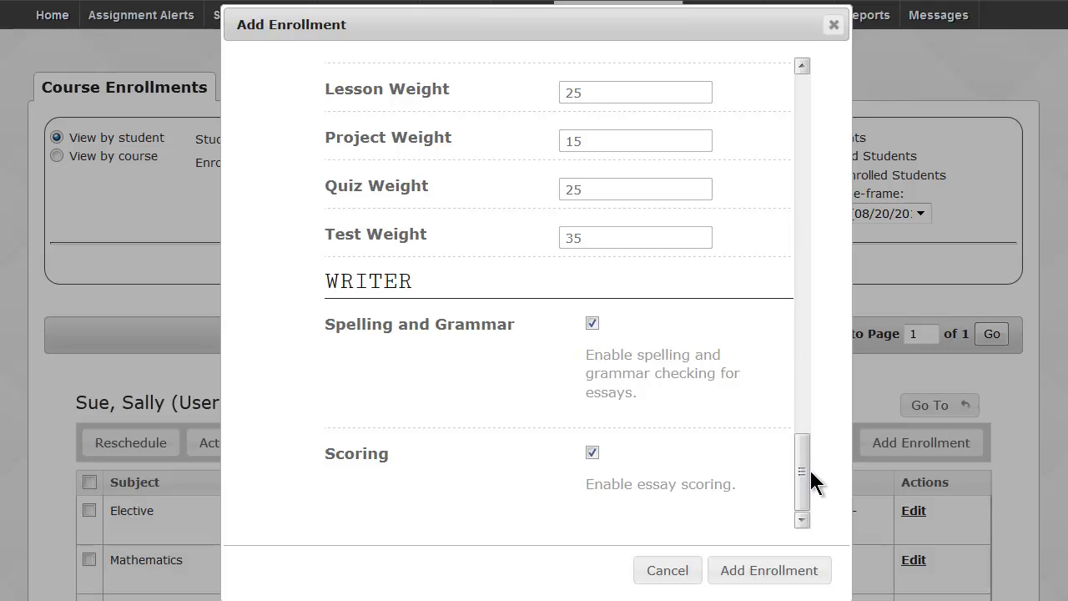
click(792, 569)
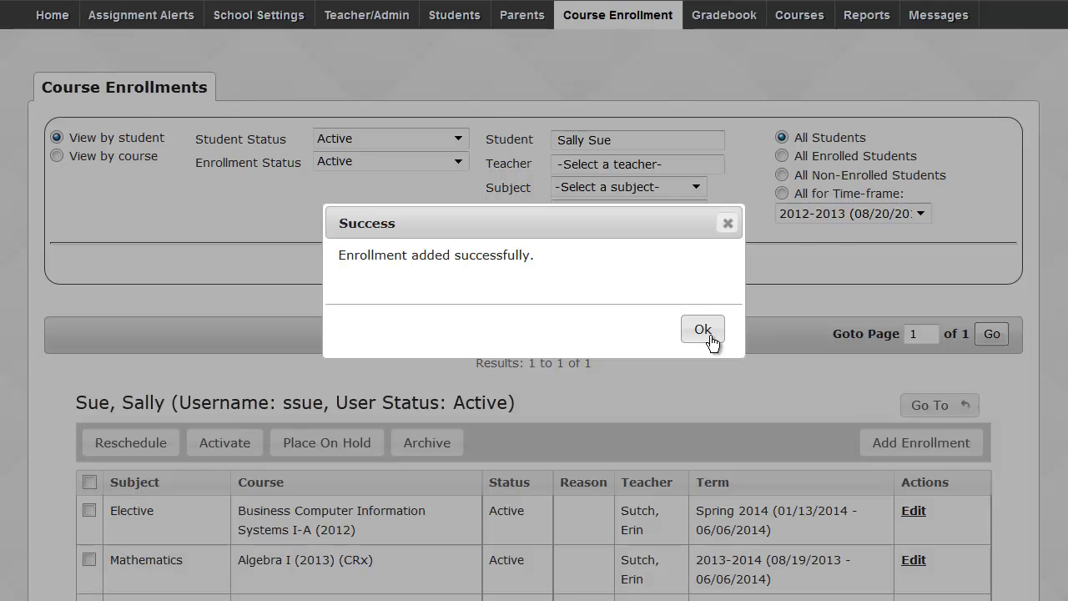
Acknowledge the success message and edit the saved English III enrollment.
click(704, 330)
scroll(534, 334, down, 4)
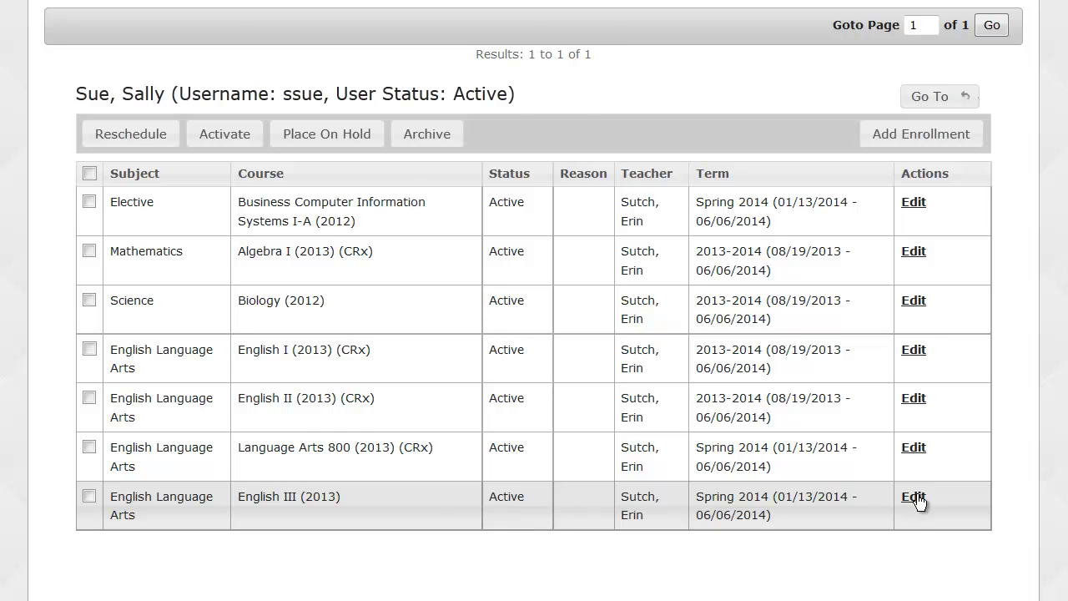
click(914, 497)
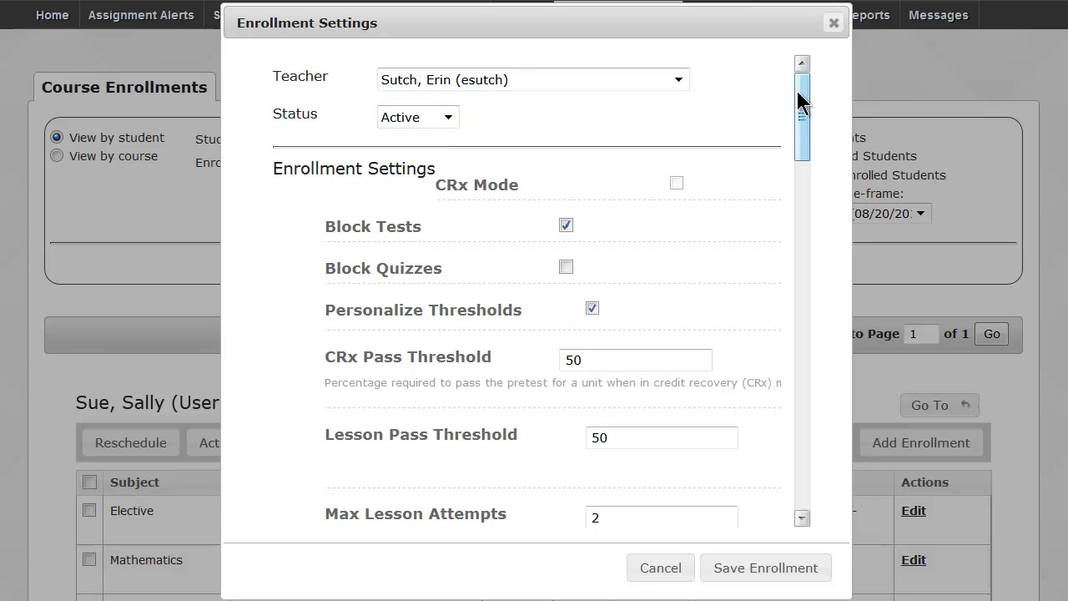
Review the English III enrollment settings and cancel without changes.
drag(798, 91, 799, 107)
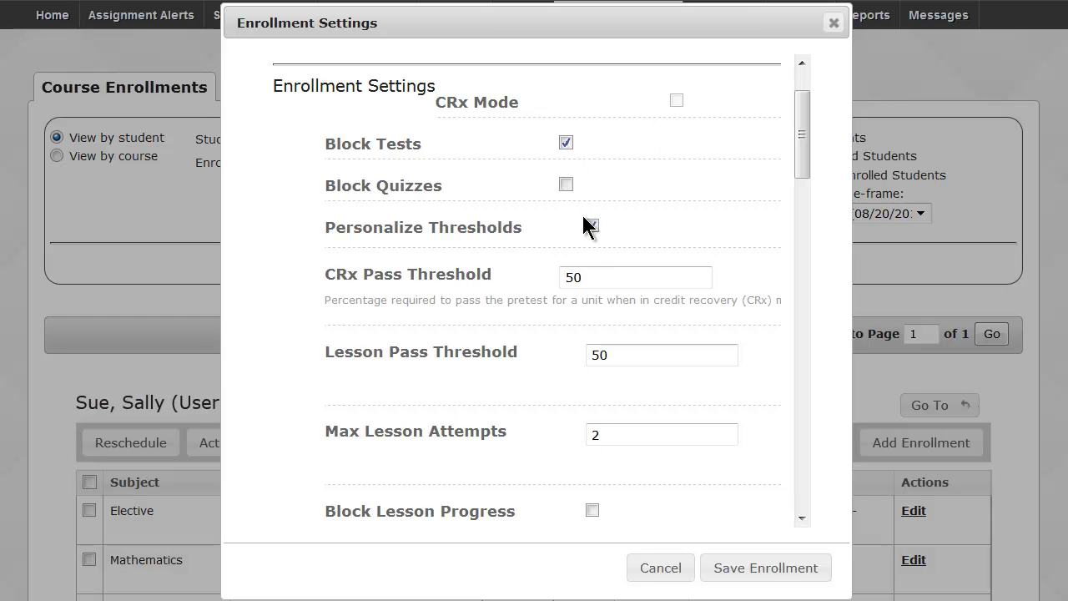
drag(804, 137, 812, 479)
click(644, 570)
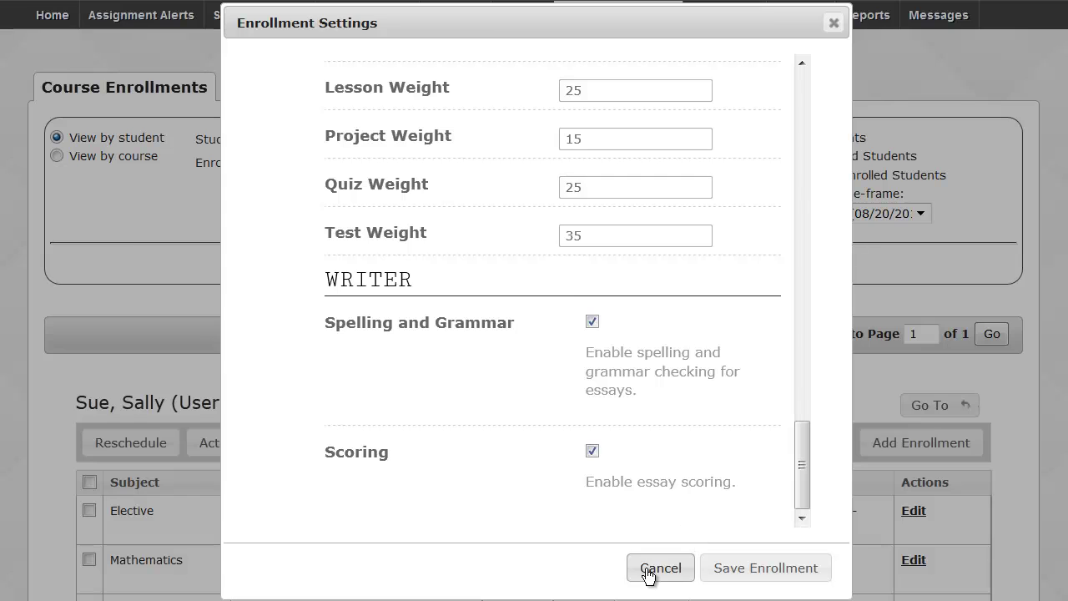
scroll(534, 333, down, 3)
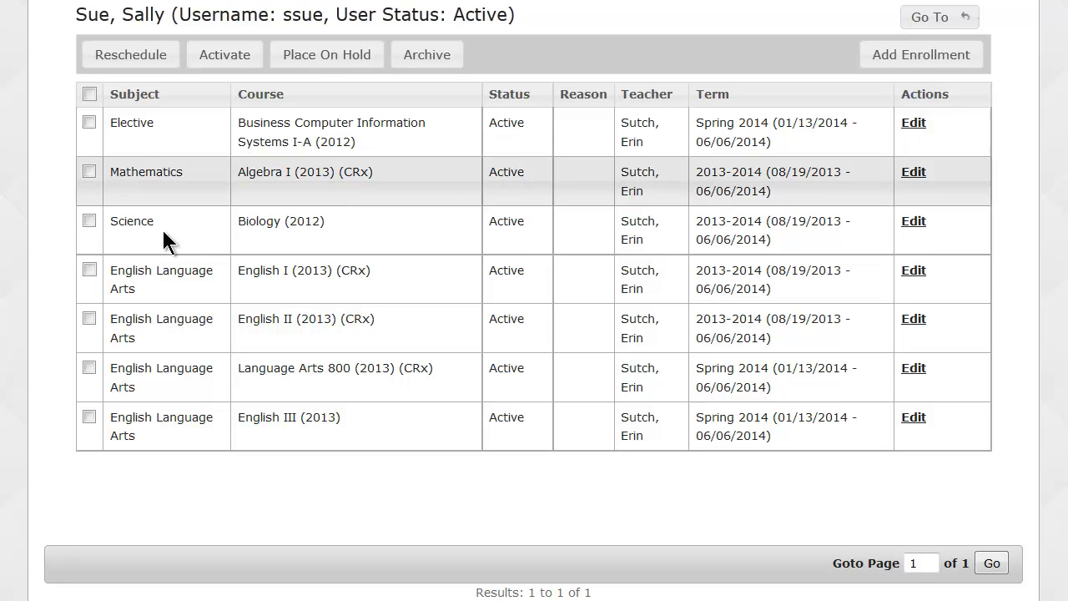
Archive the English III enrollment with reason Complete and acknowledge the confirmation.
click(89, 417)
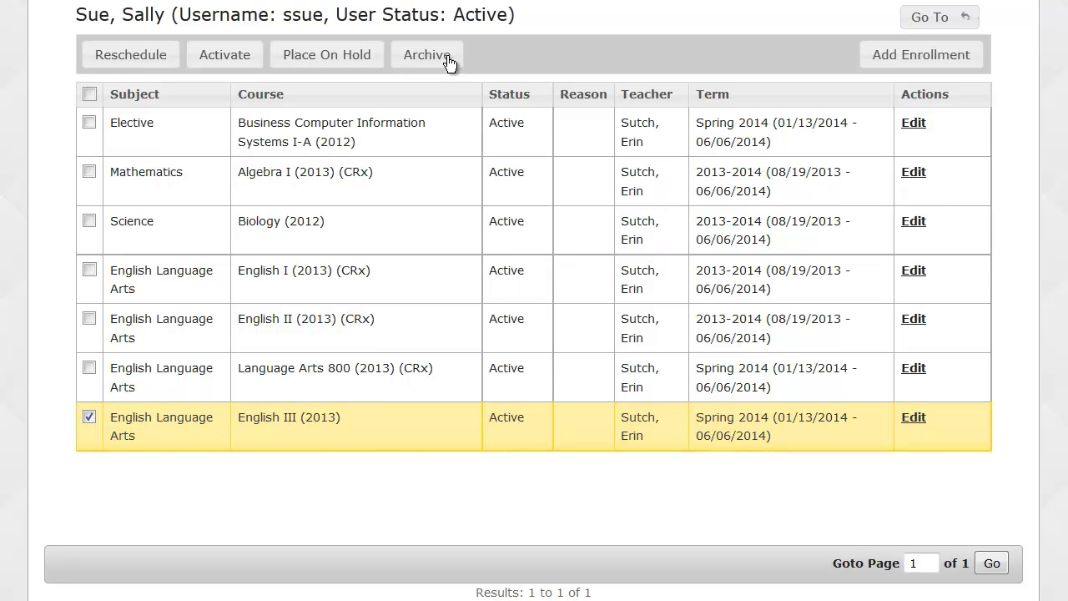
click(447, 55)
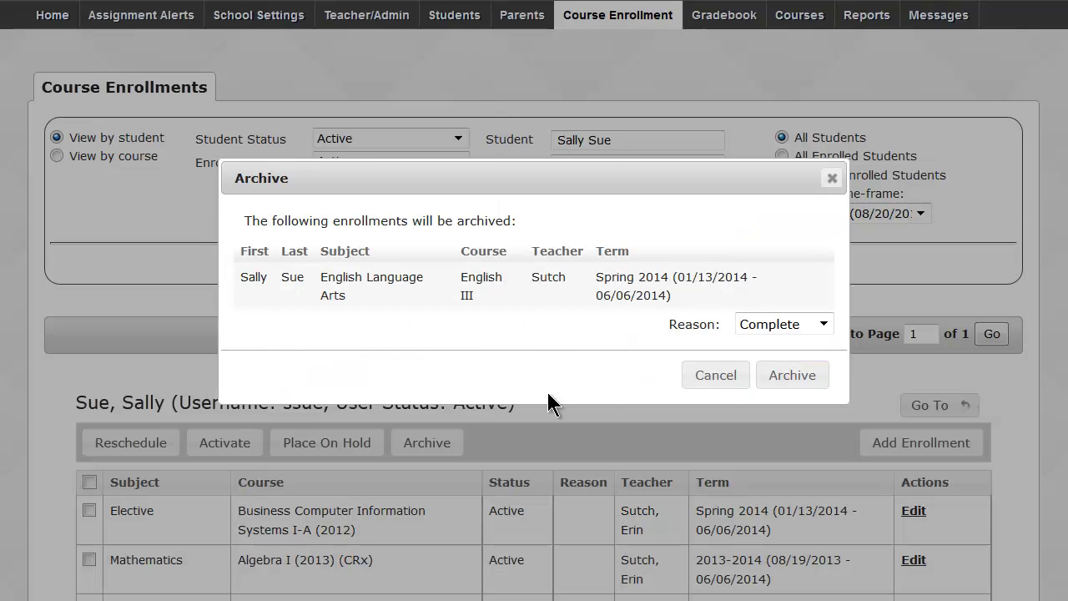
click(829, 322)
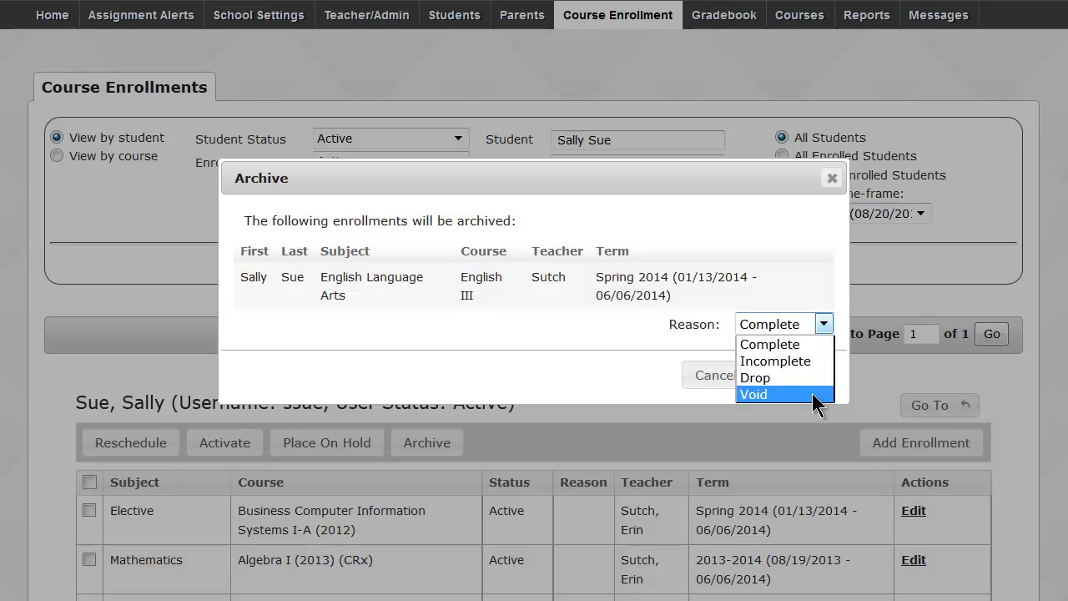
click(807, 344)
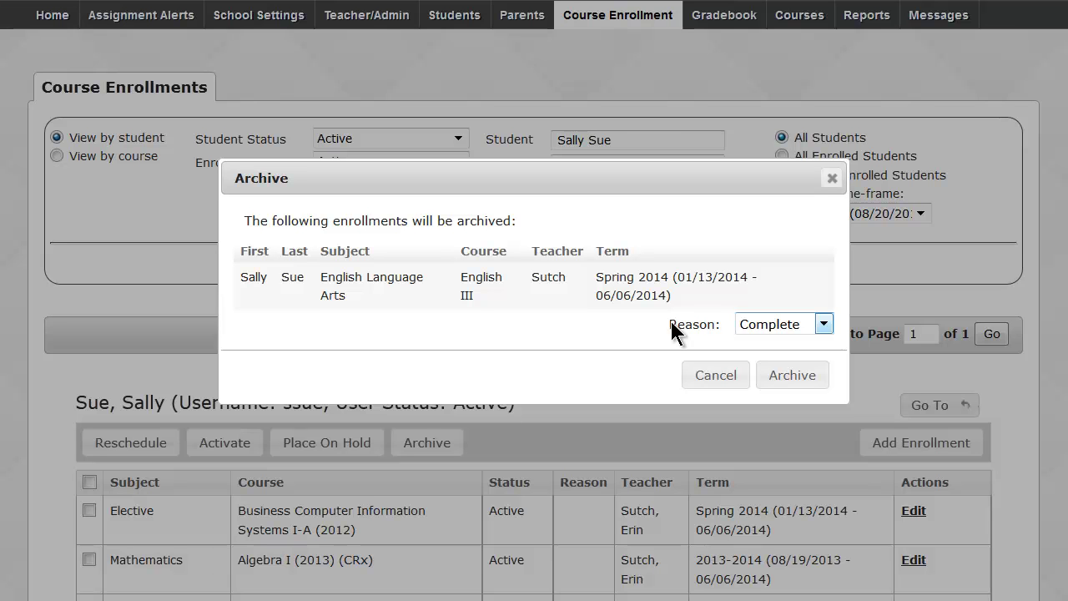
click(789, 377)
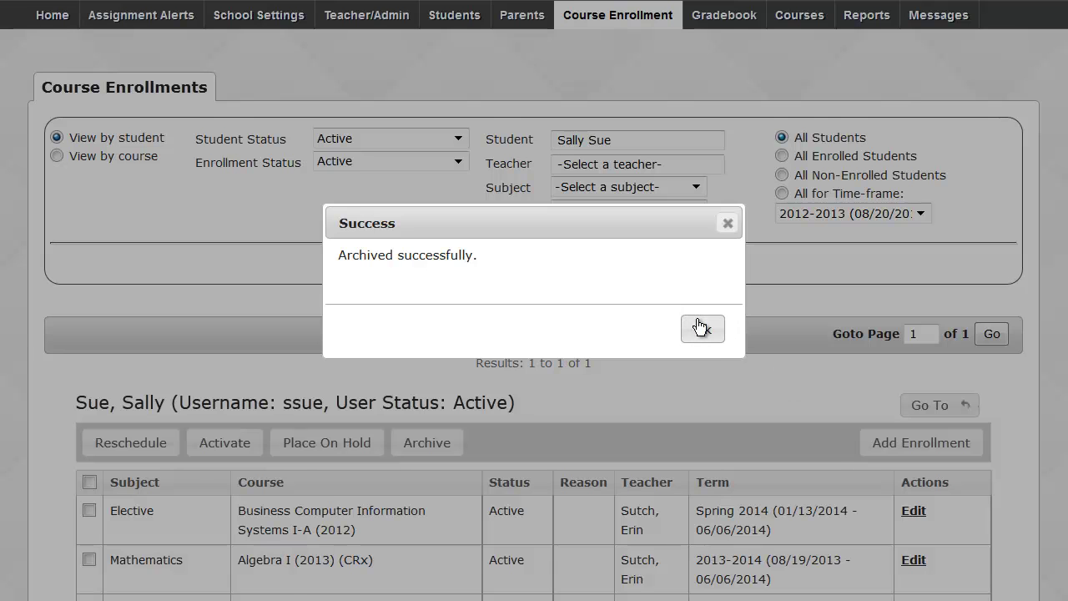
click(701, 328)
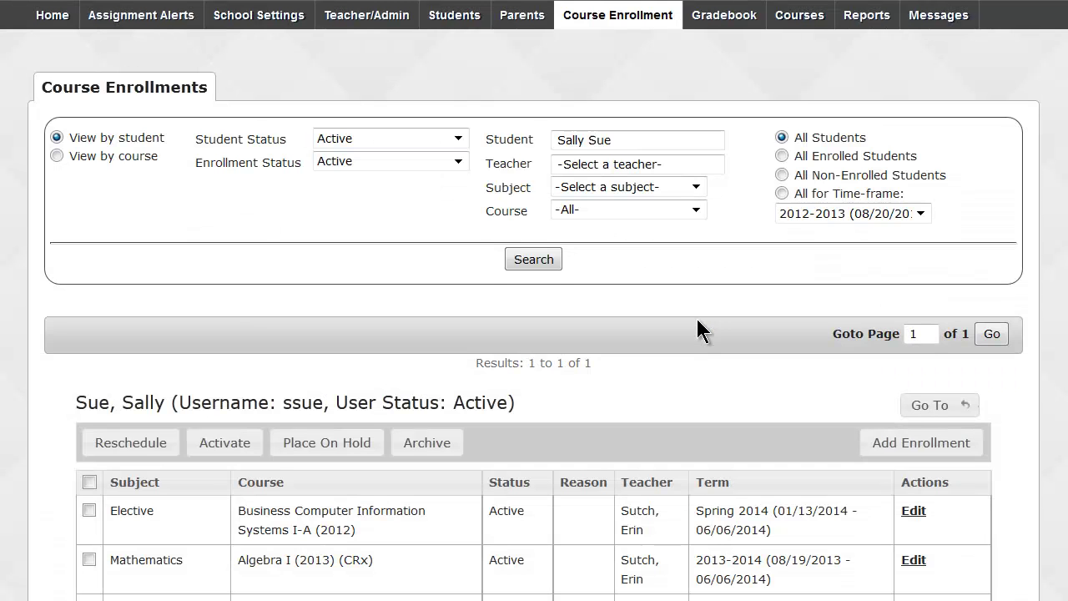
Filter the student's enrollment list to On Hold status.
scroll(698, 319, down, 3)
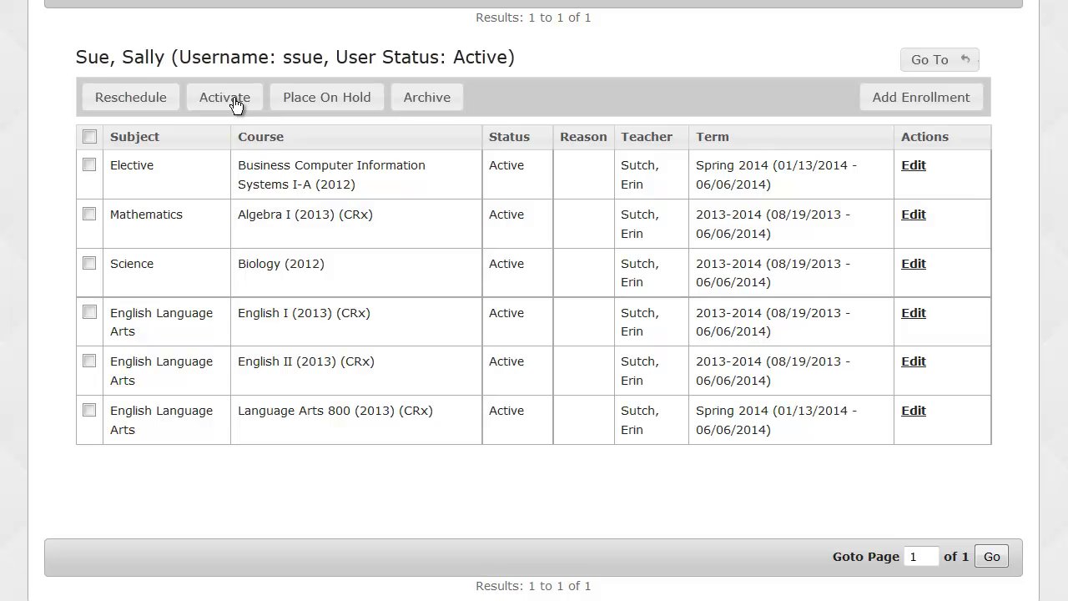
scroll(534, 300, up, 3)
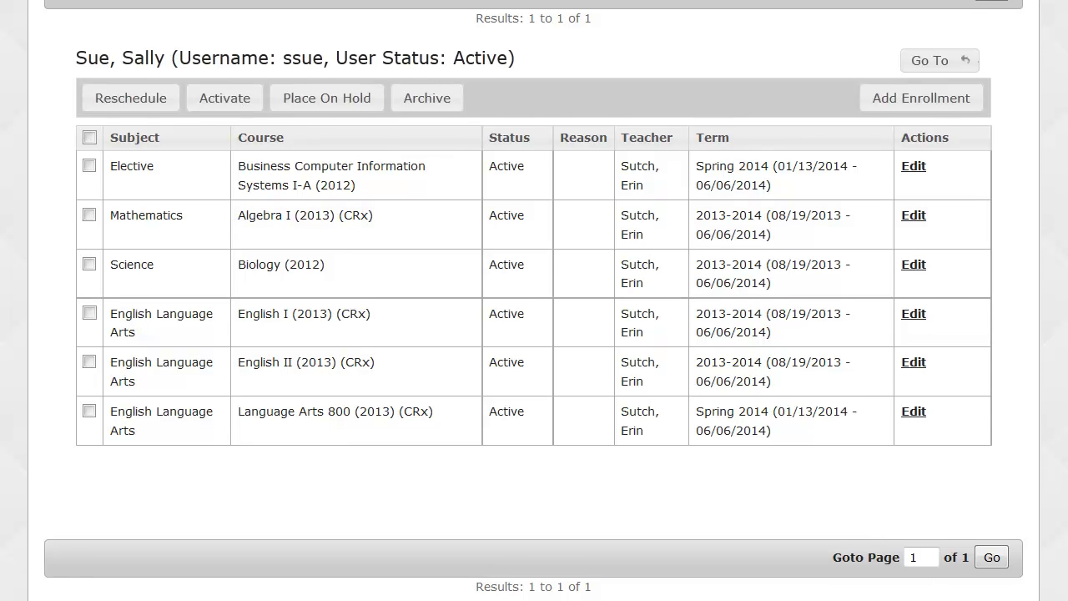
scroll(783, 123, up, 2)
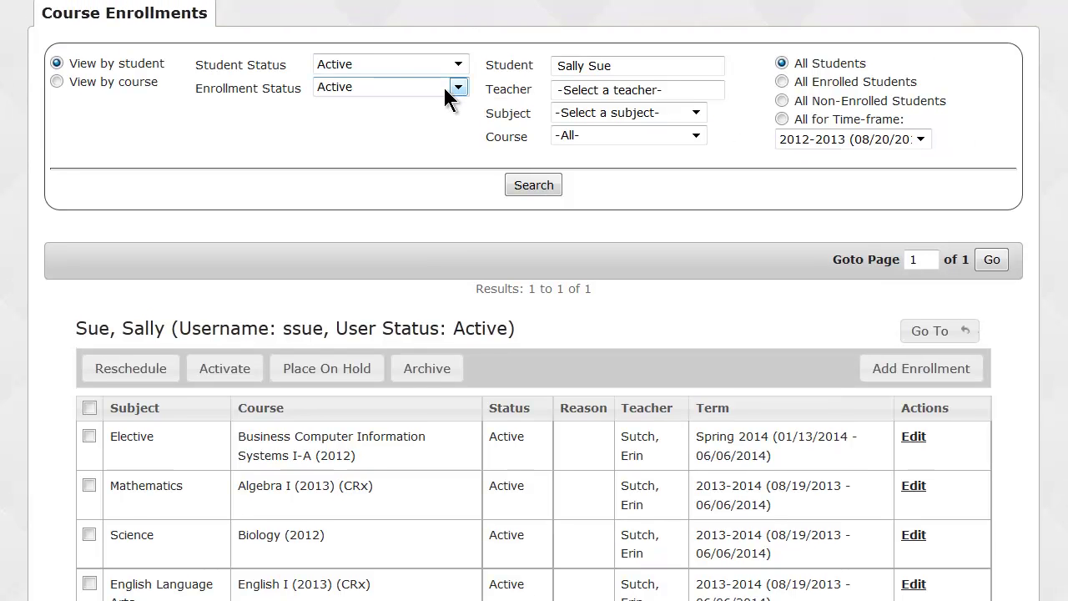
click(458, 87)
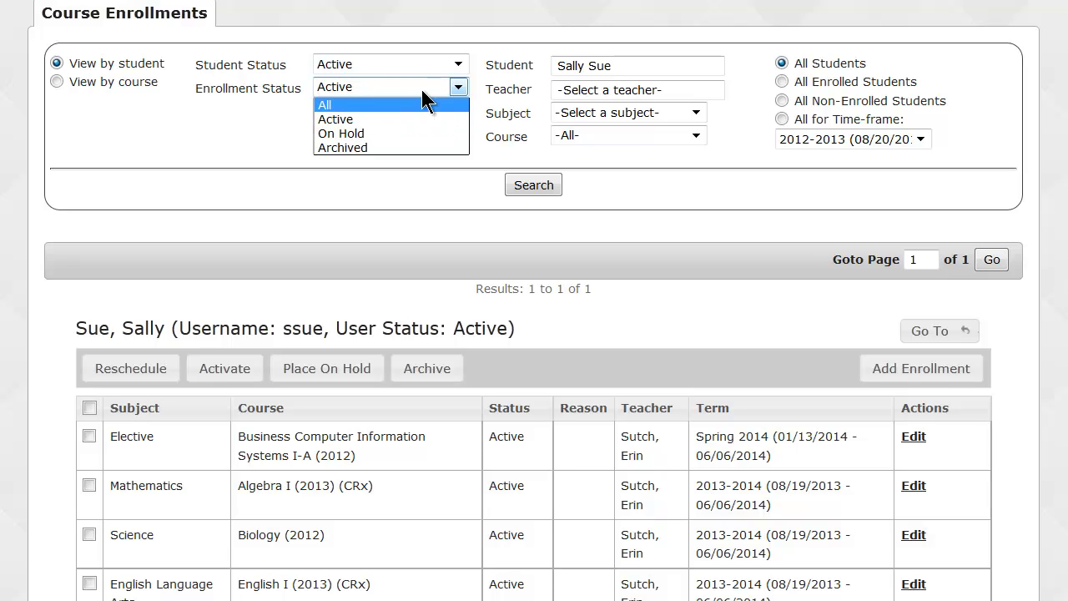
click(387, 85)
click(367, 87)
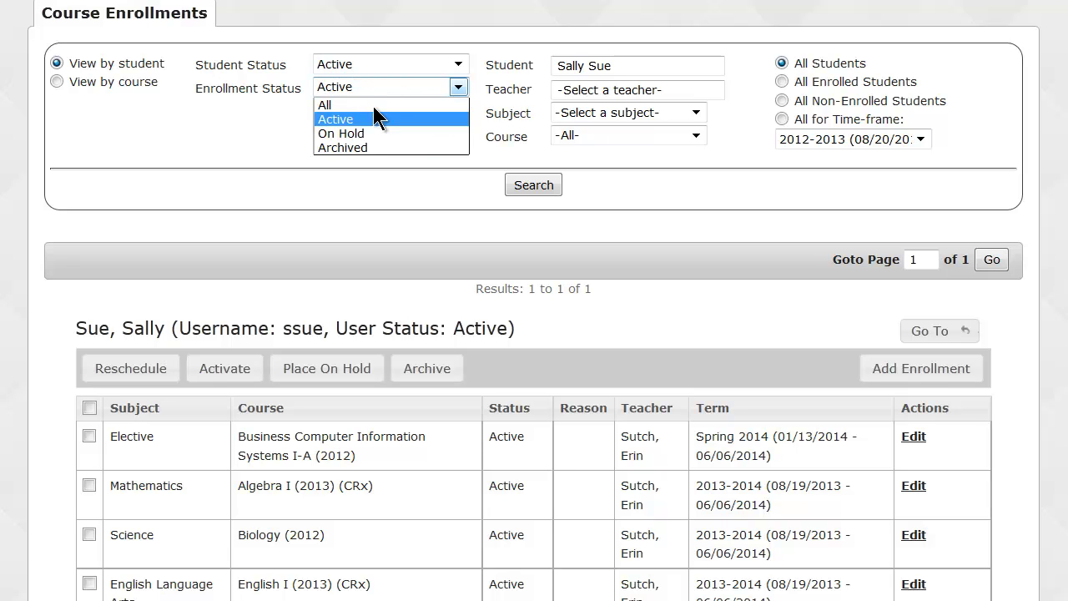
click(370, 132)
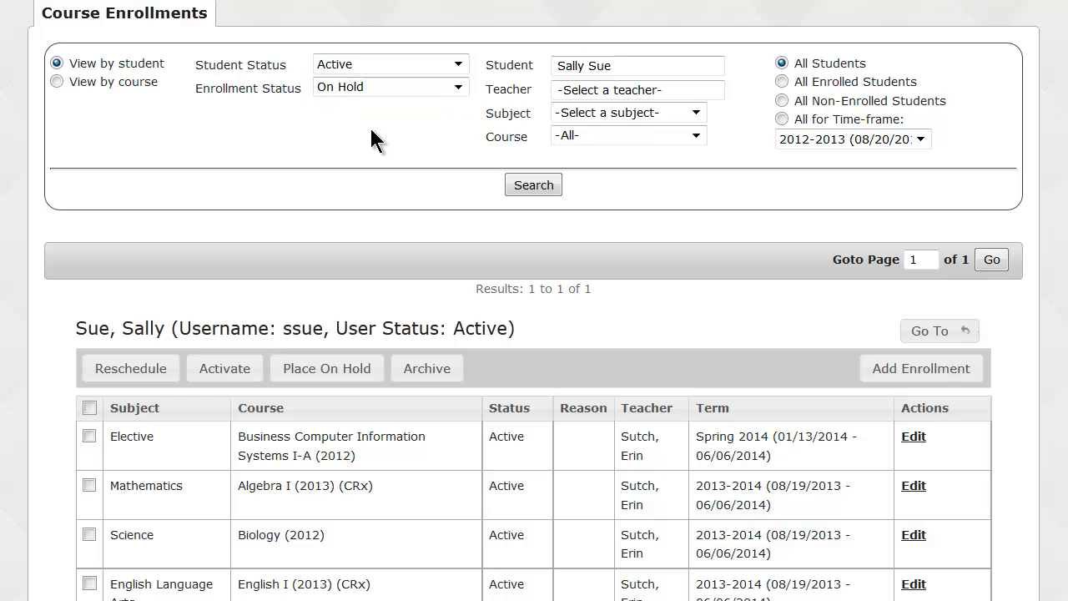
click(534, 180)
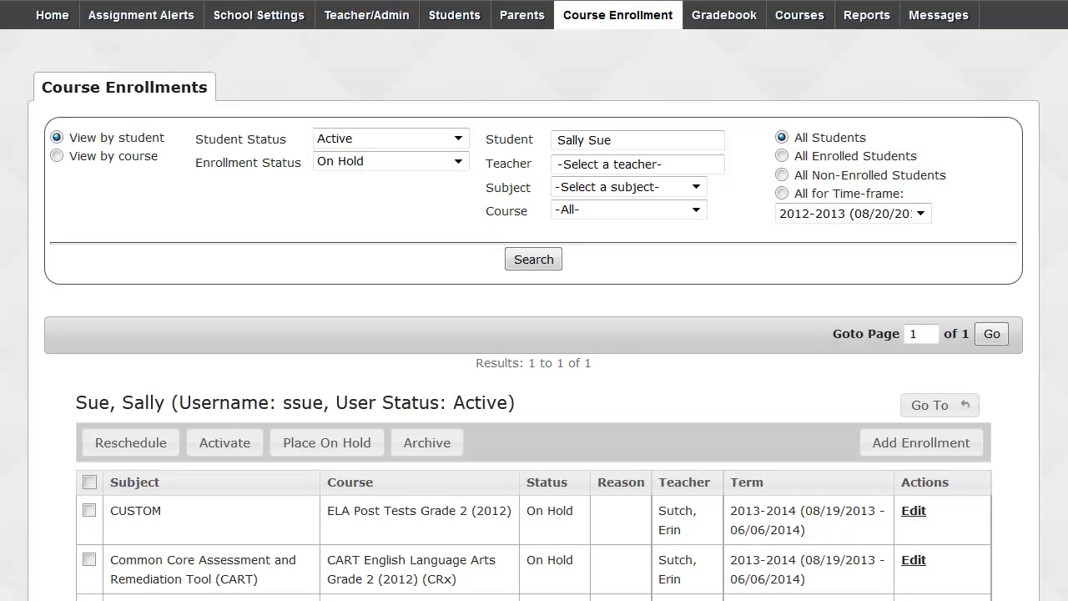
Tick the CART English Language Arts Grade 2 enrollment in the on-hold list.
scroll(534, 334, down, 3)
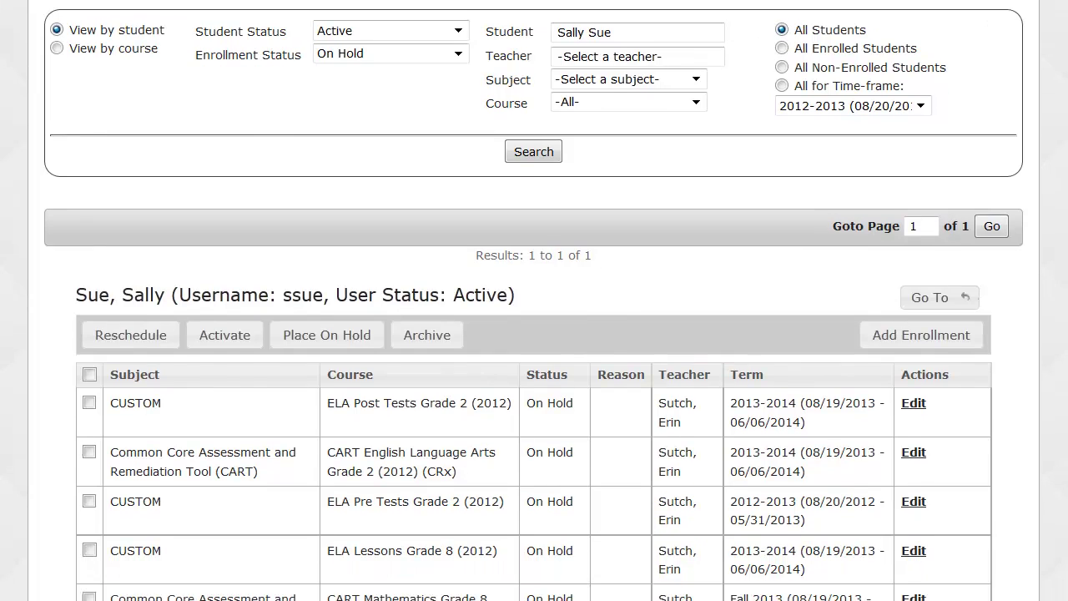
scroll(534, 333, down, 3)
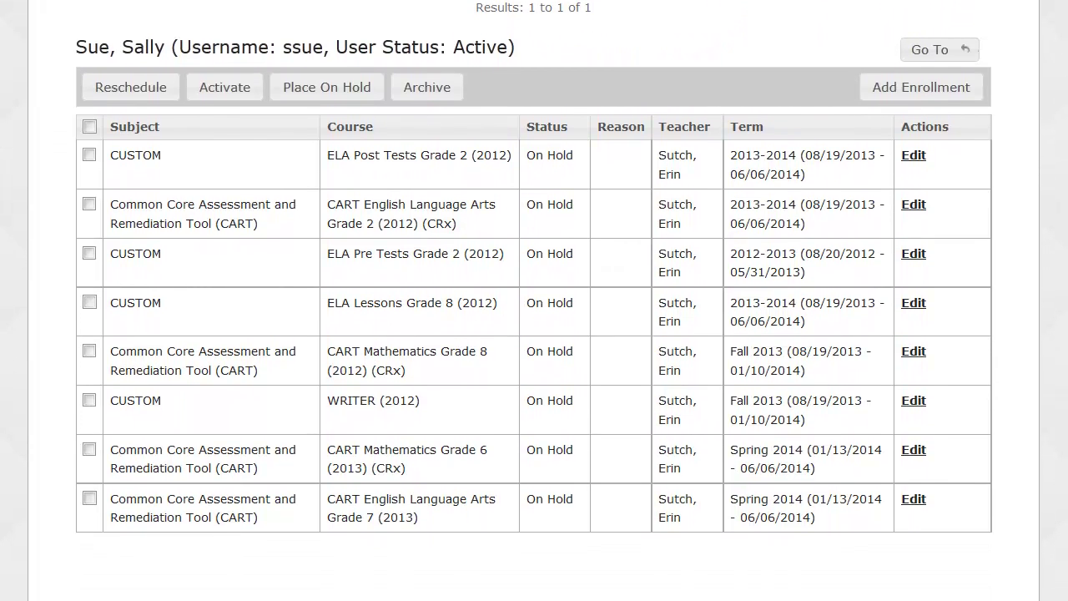
scroll(534, 300, up, 1)
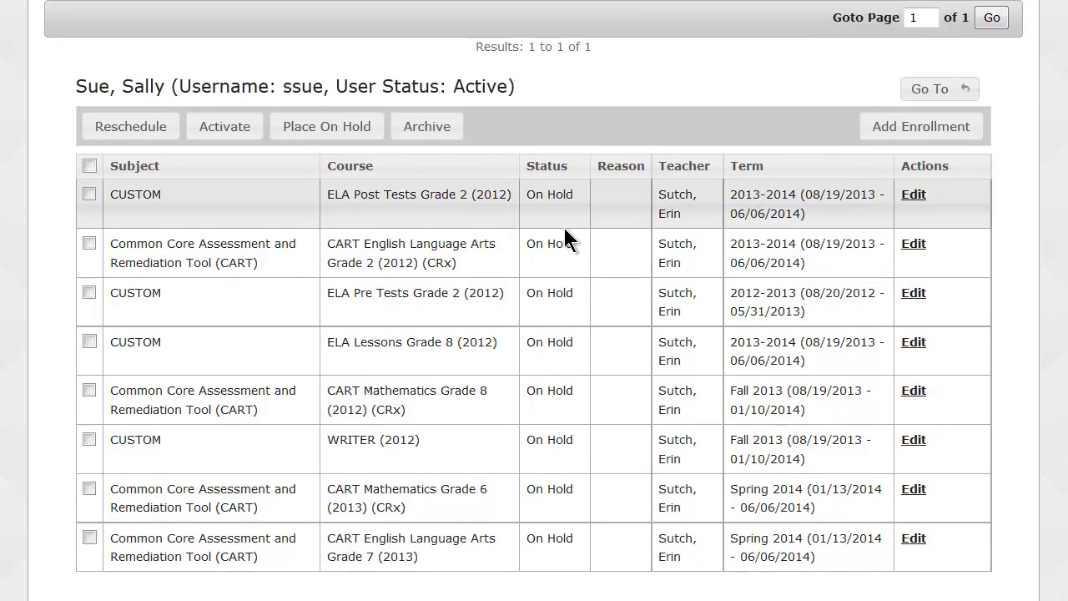
click(89, 244)
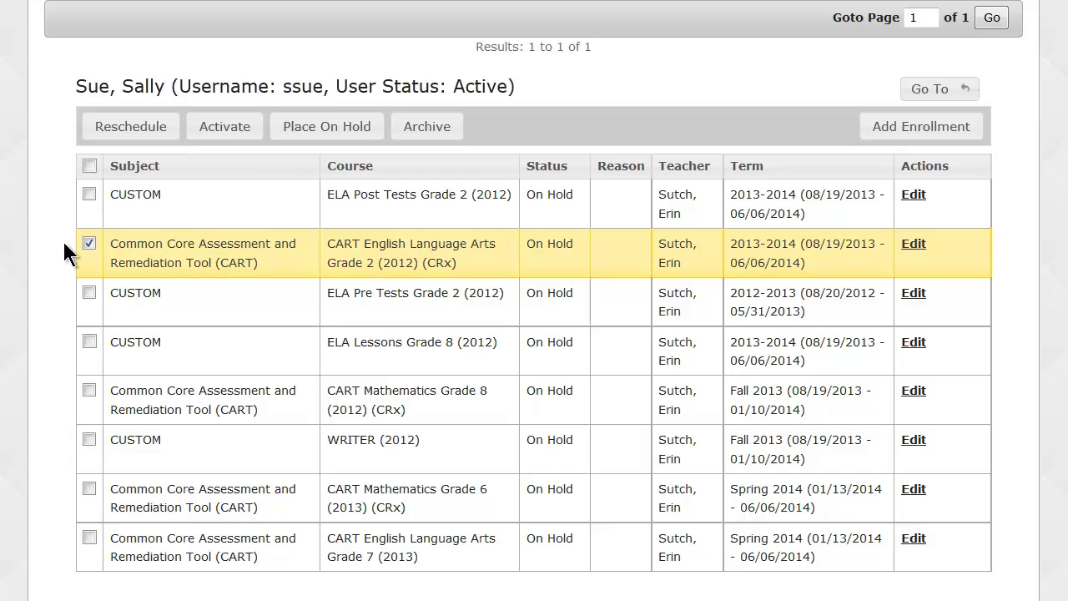
Switch the enrollment status filter back to Active and rerun the search.
scroll(246, 141, up, 4)
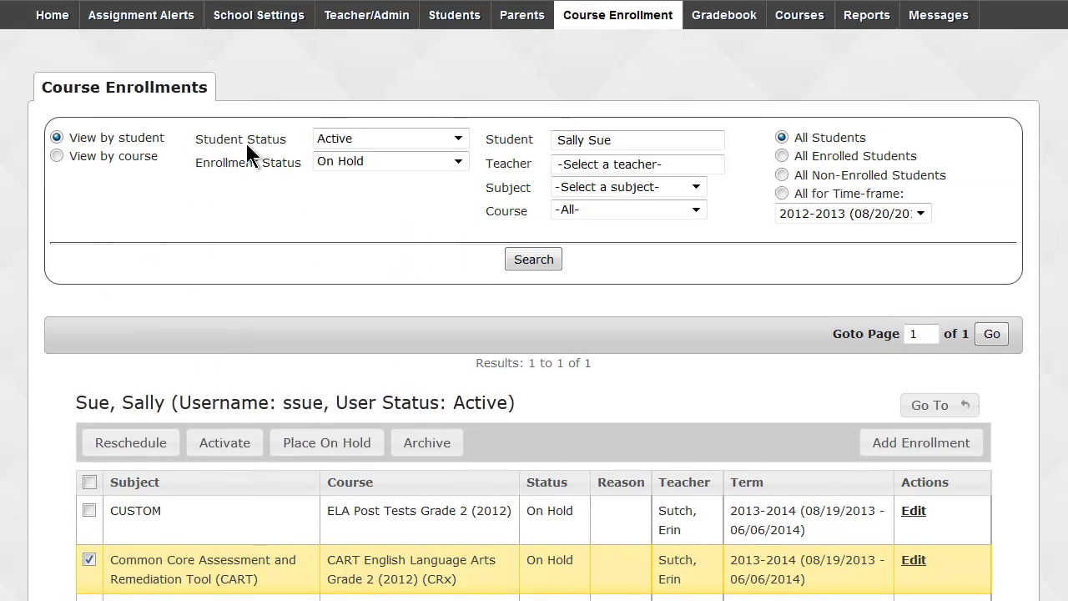
click(340, 160)
click(347, 192)
click(547, 261)
scroll(170, 285, down, 3)
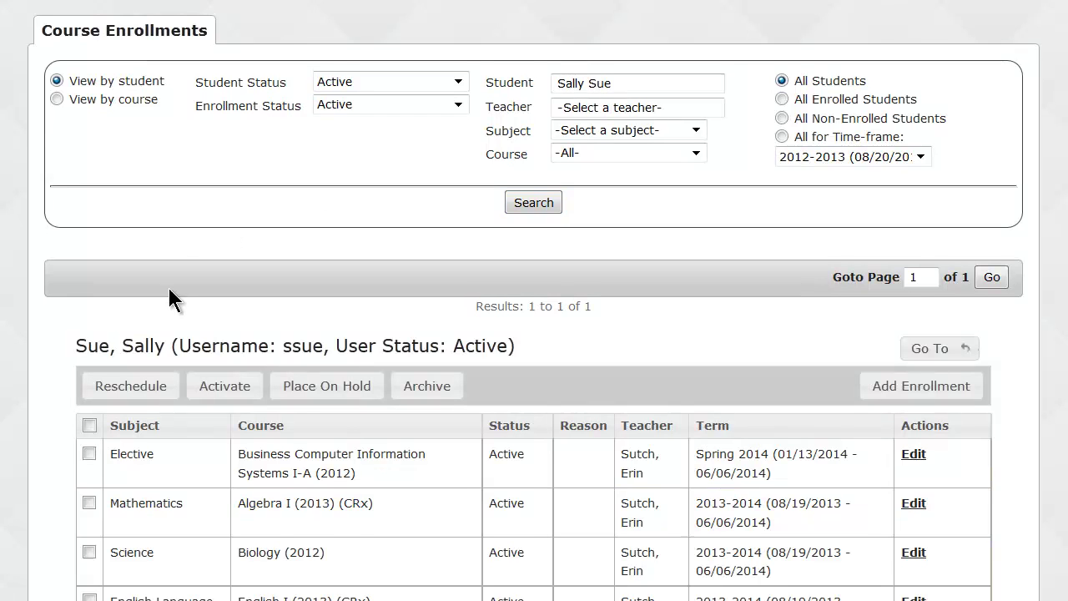
scroll(42, 299, down, 2)
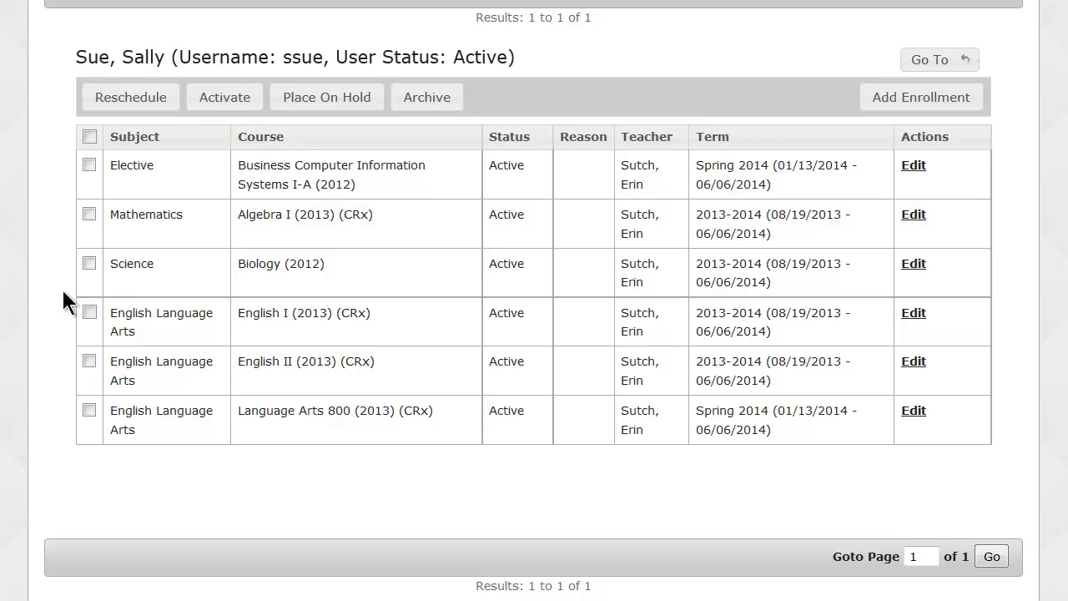
click(90, 314)
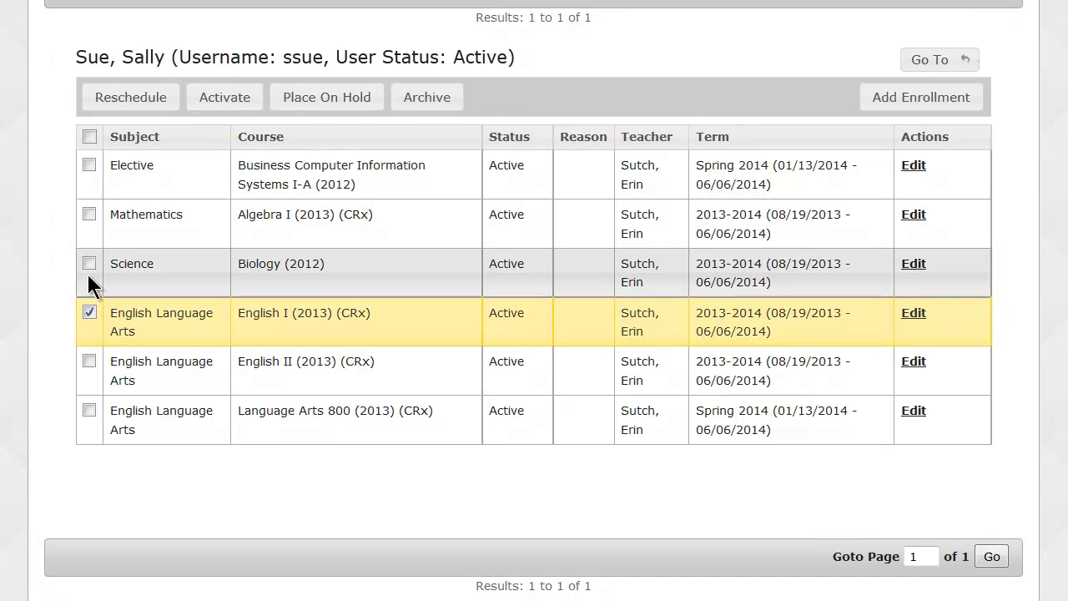
click(90, 265)
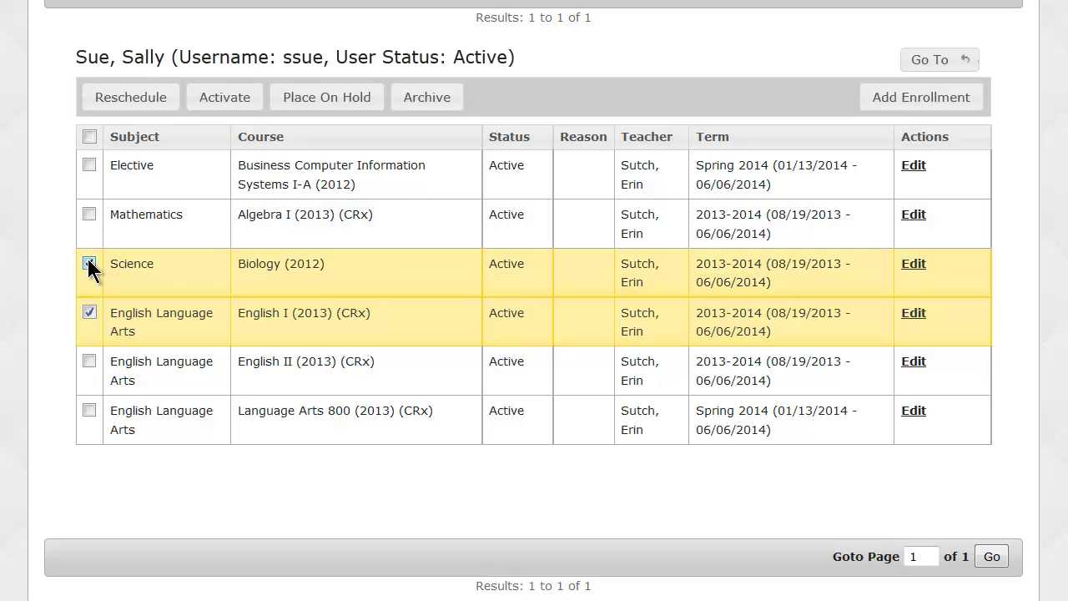
click(130, 98)
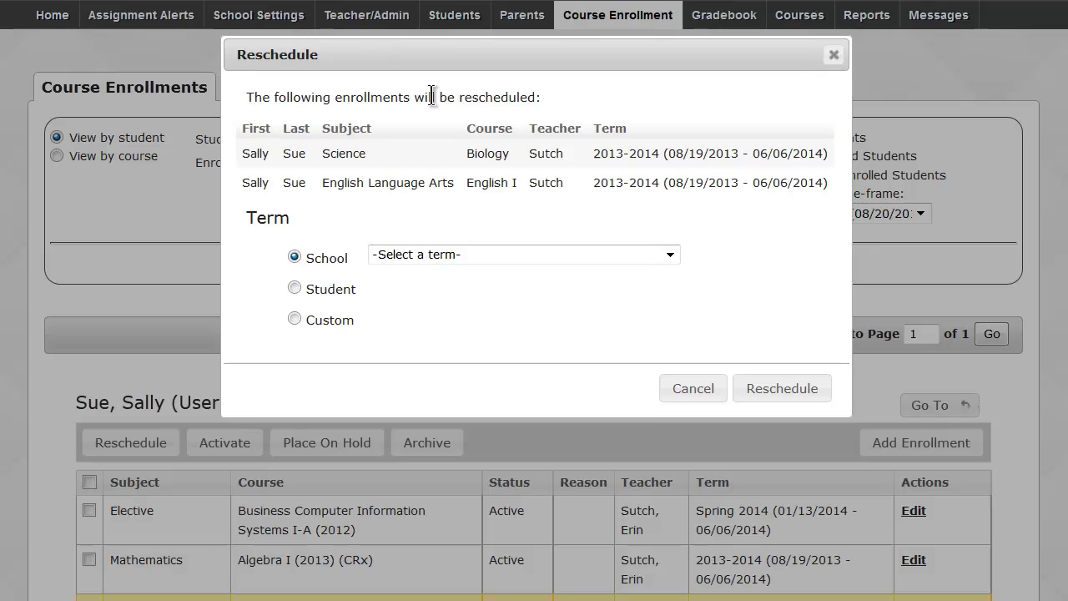
click(447, 254)
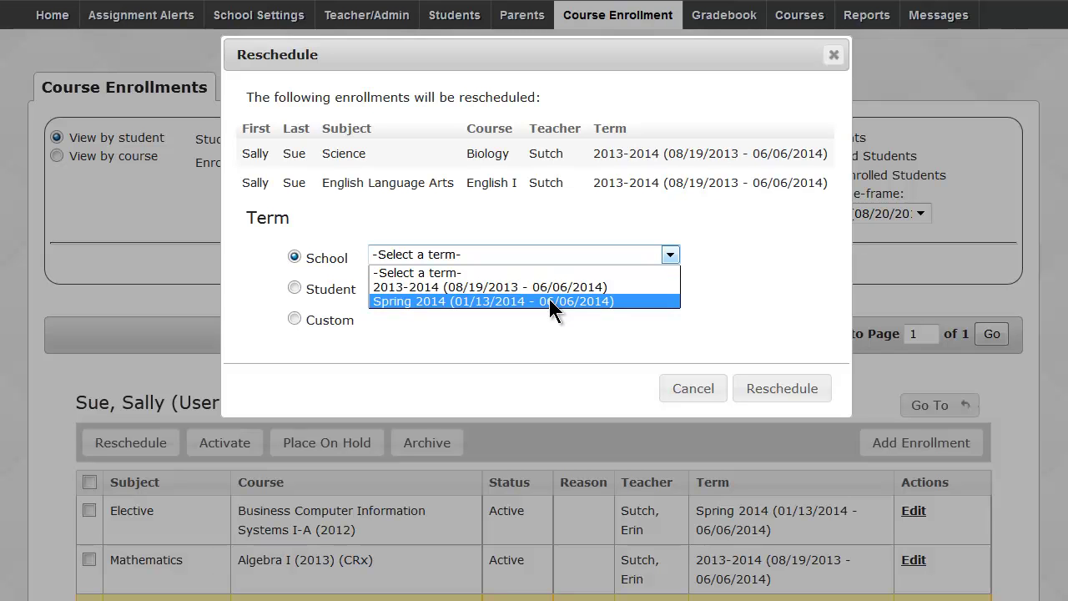
click(553, 226)
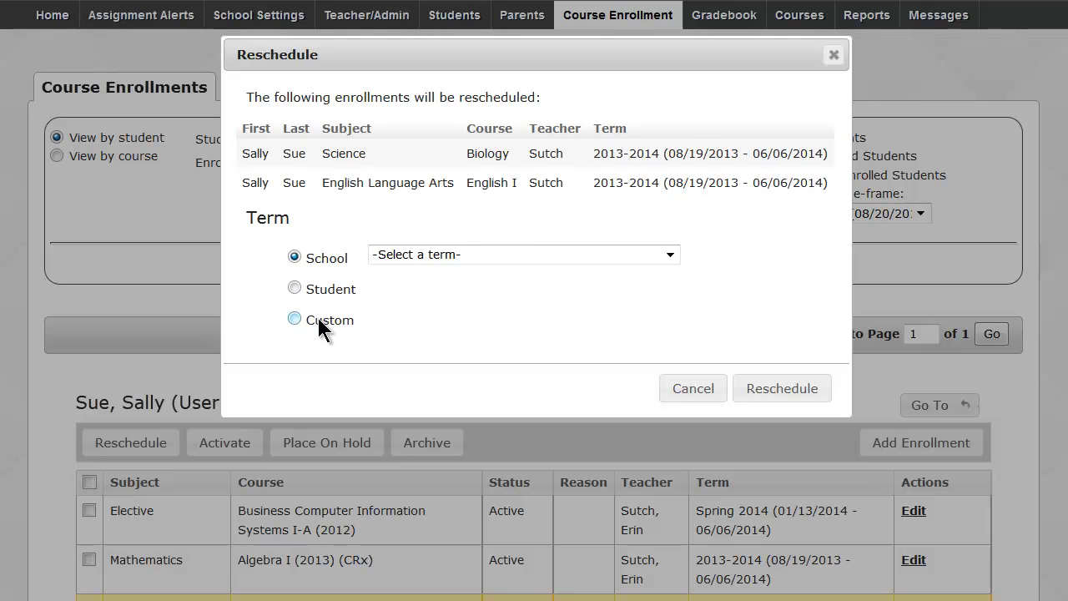
click(294, 318)
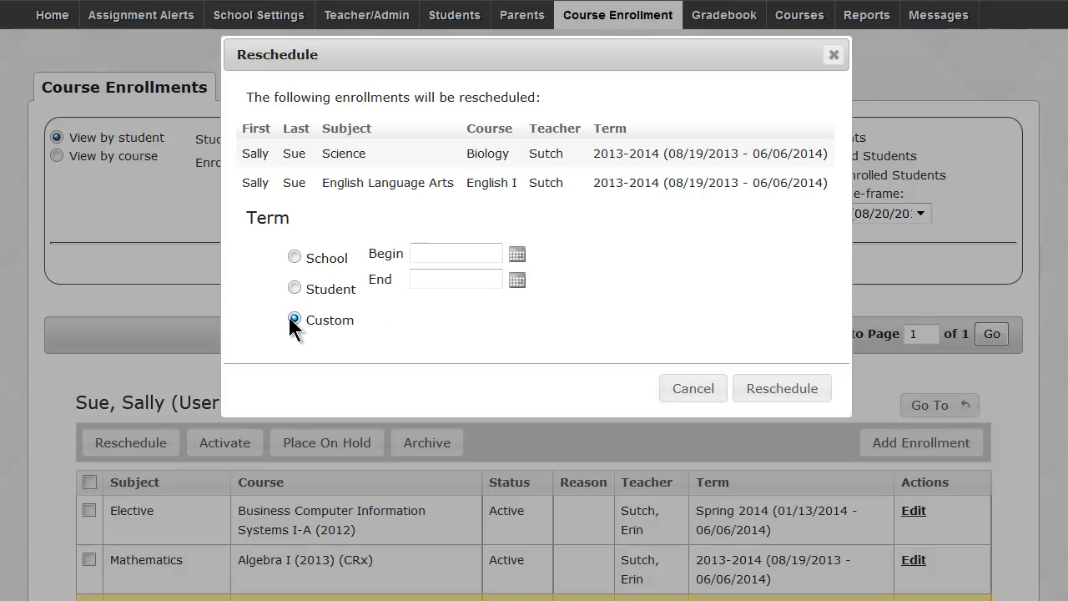
click(517, 254)
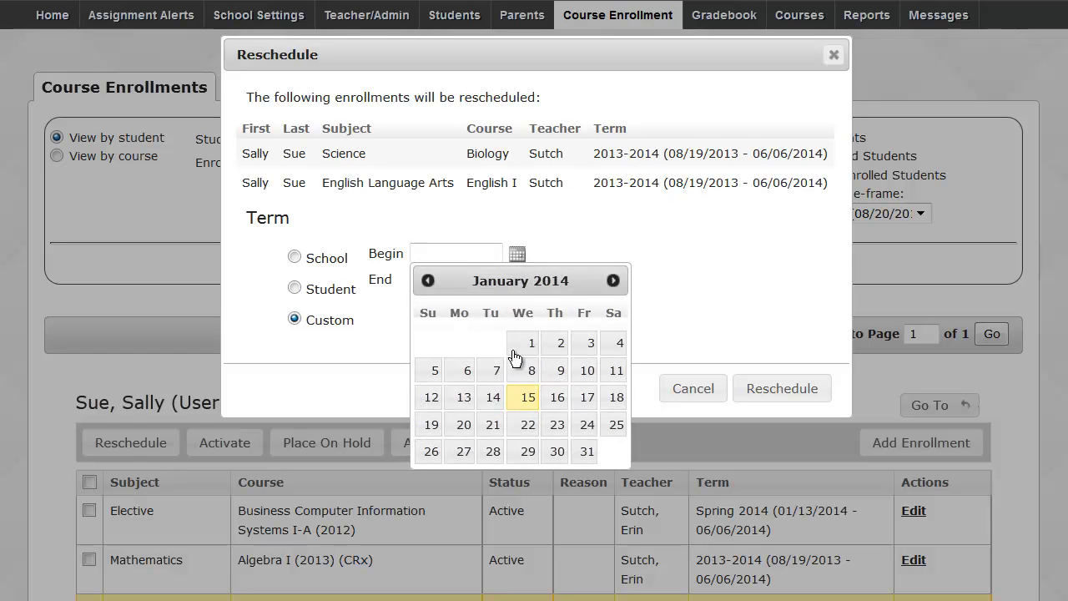
click(526, 398)
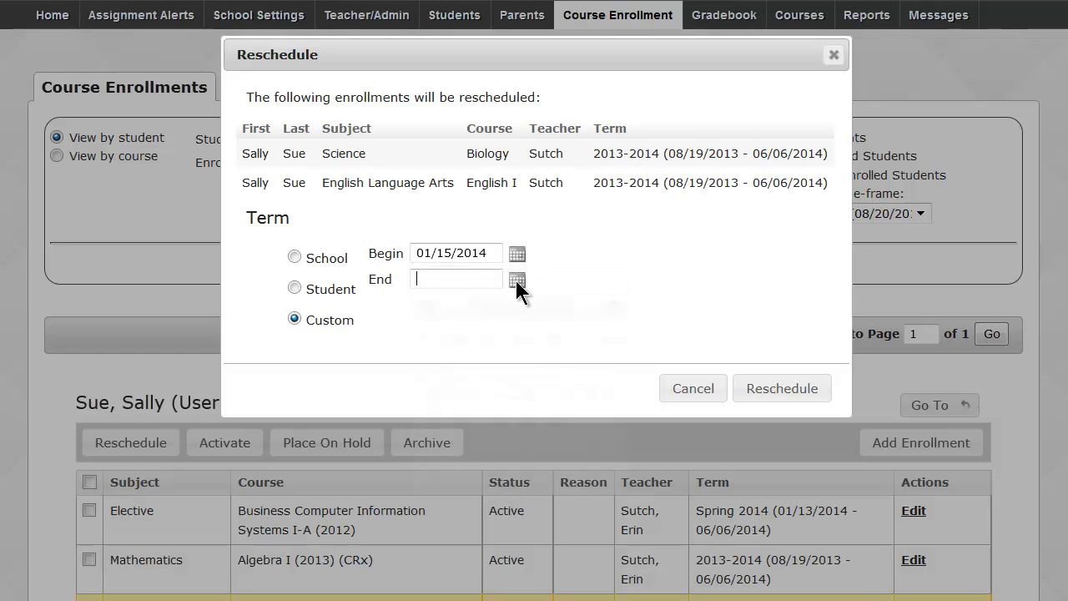
click(521, 480)
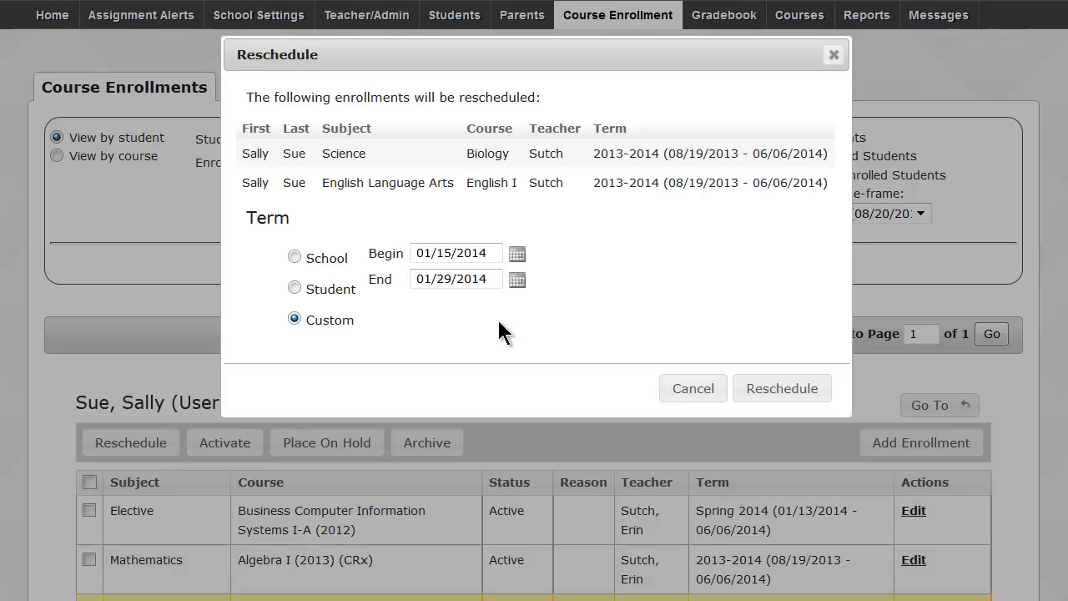
click(677, 388)
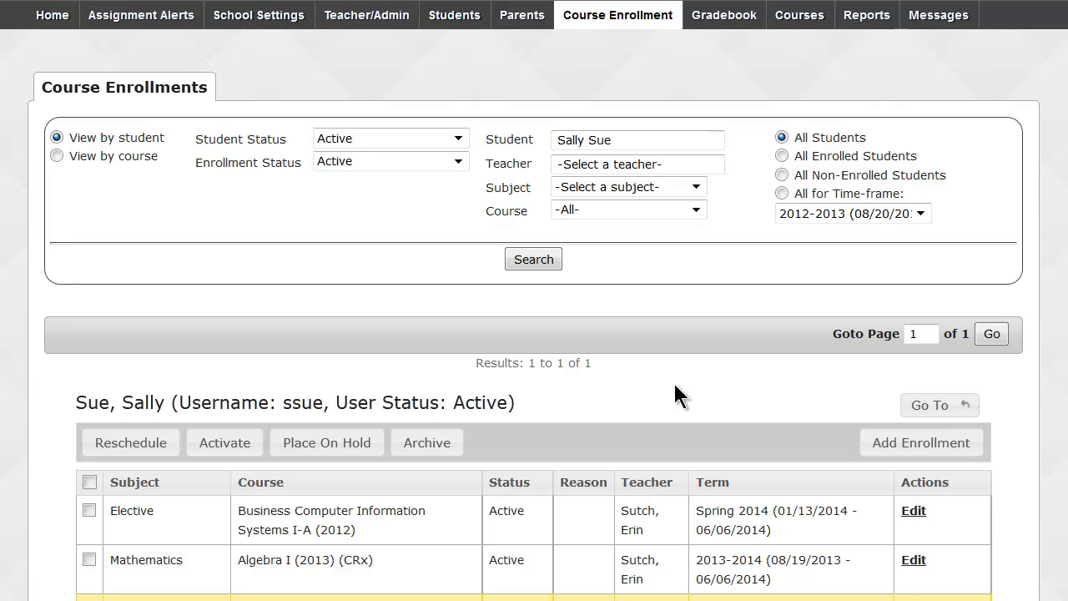
Search the student's enrollments for the Elective course World Geography, finding none.
click(596, 164)
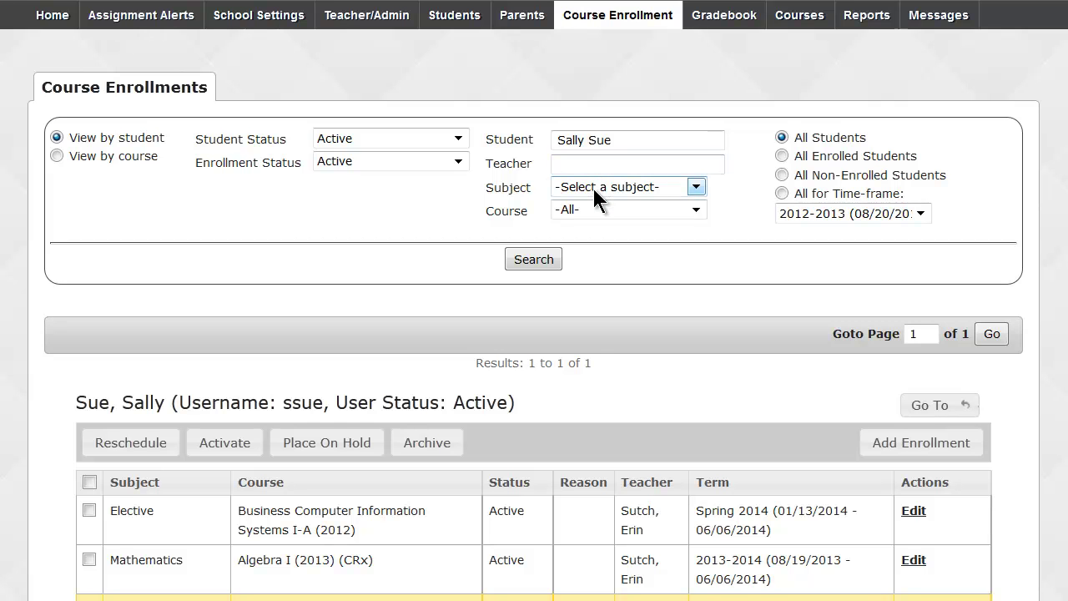
click(594, 195)
click(594, 189)
click(581, 188)
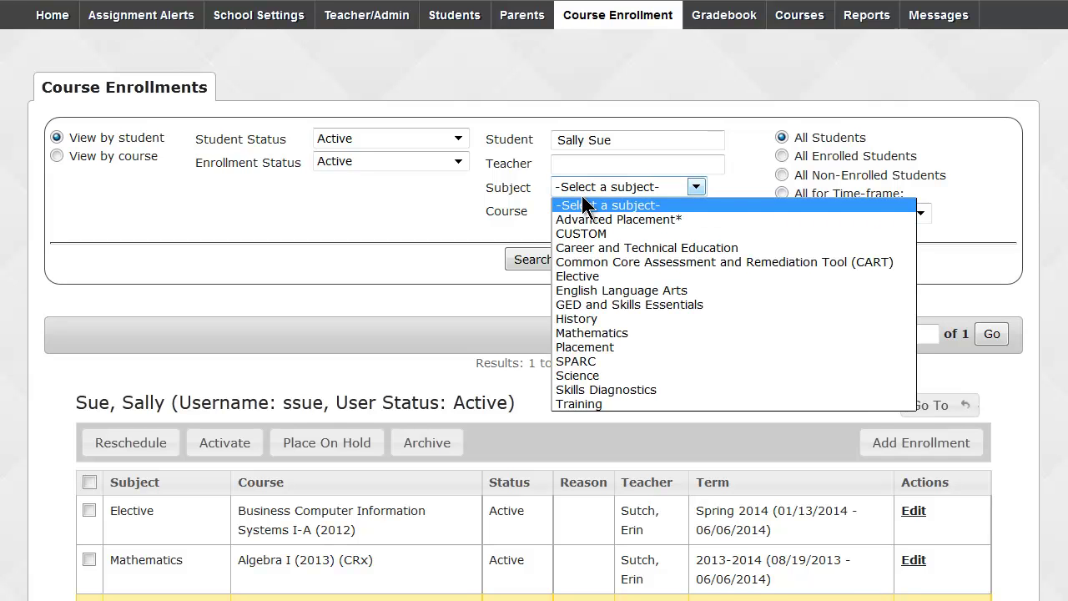
click(584, 276)
click(597, 208)
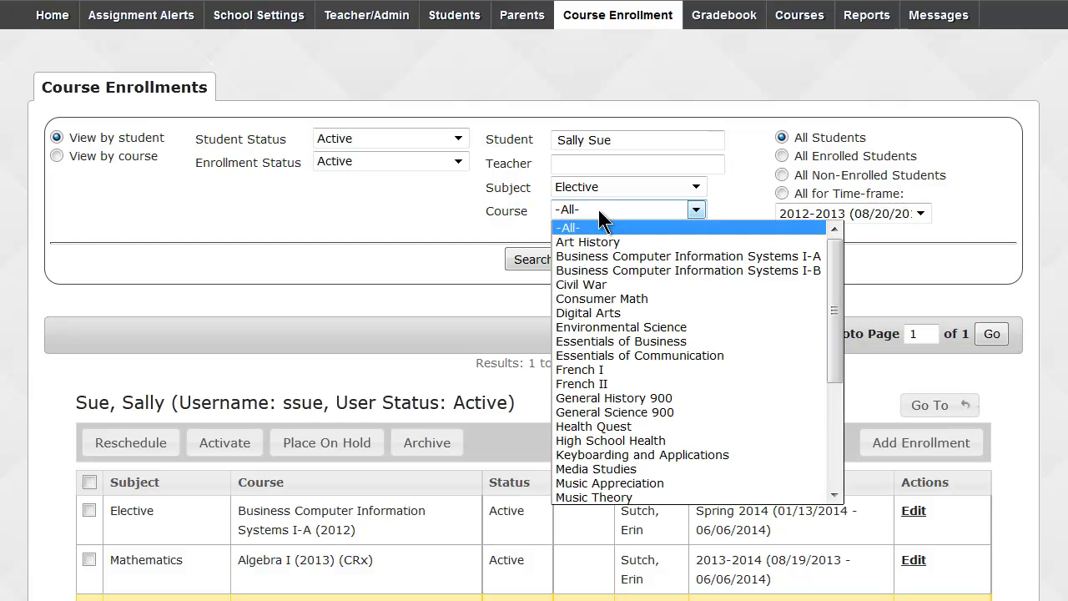
scroll(611, 302, down, 4)
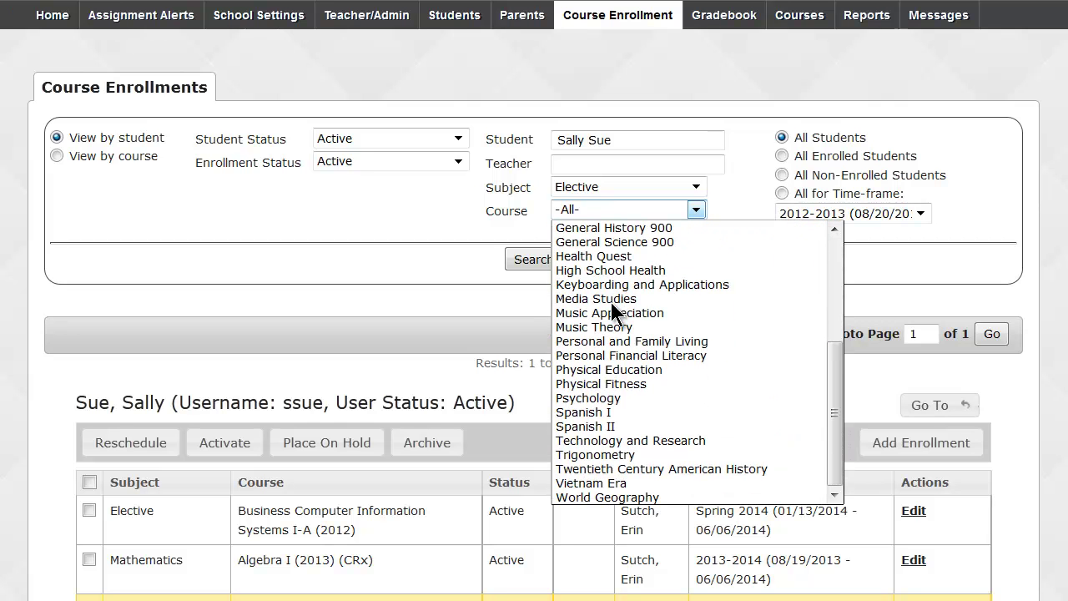
click(604, 497)
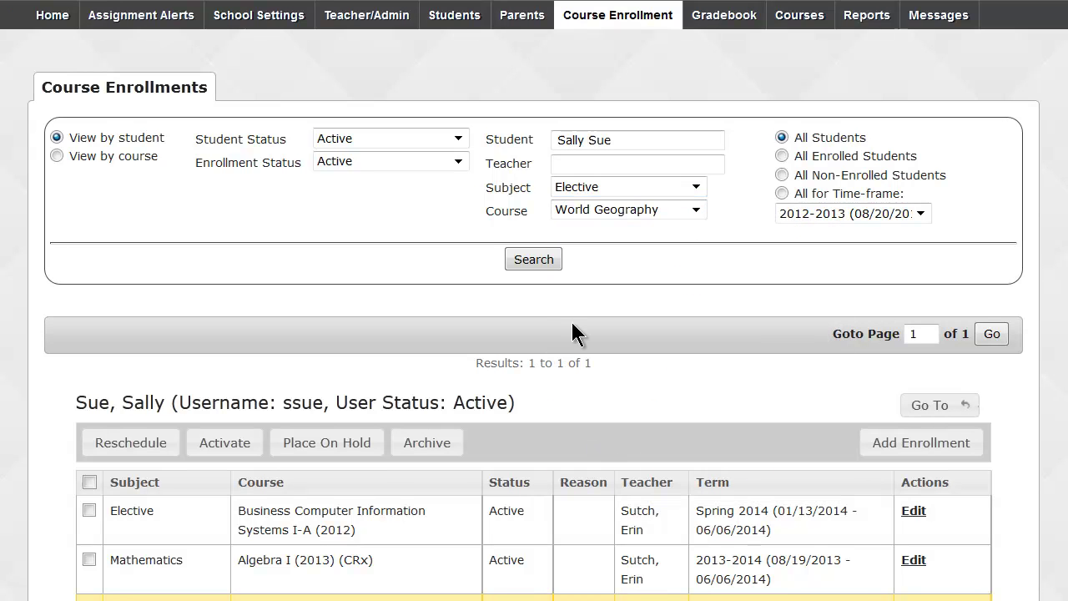
click(546, 259)
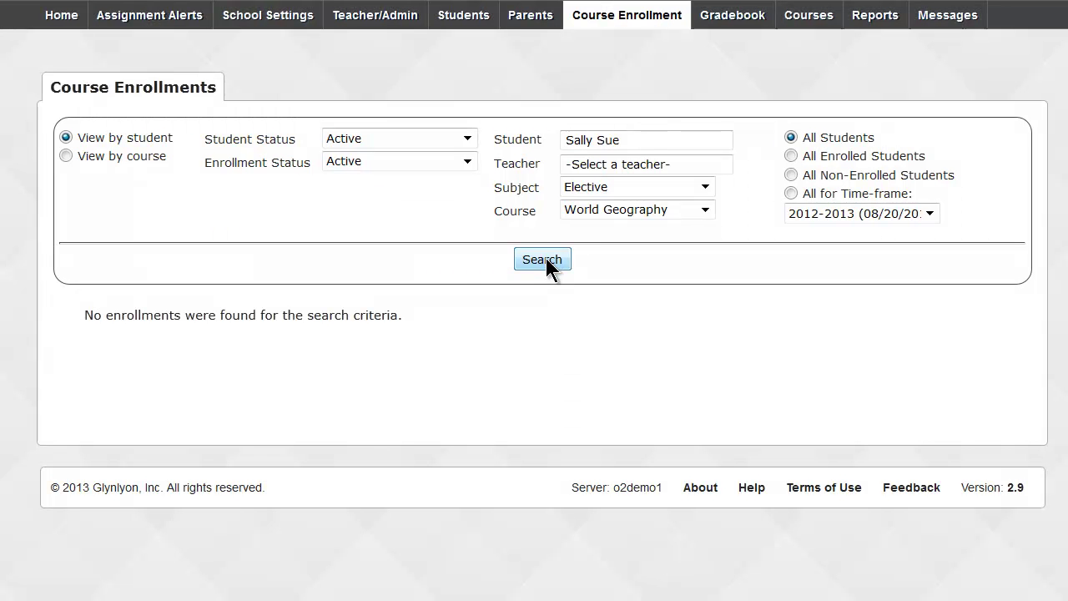
drag(429, 316, 83, 315)
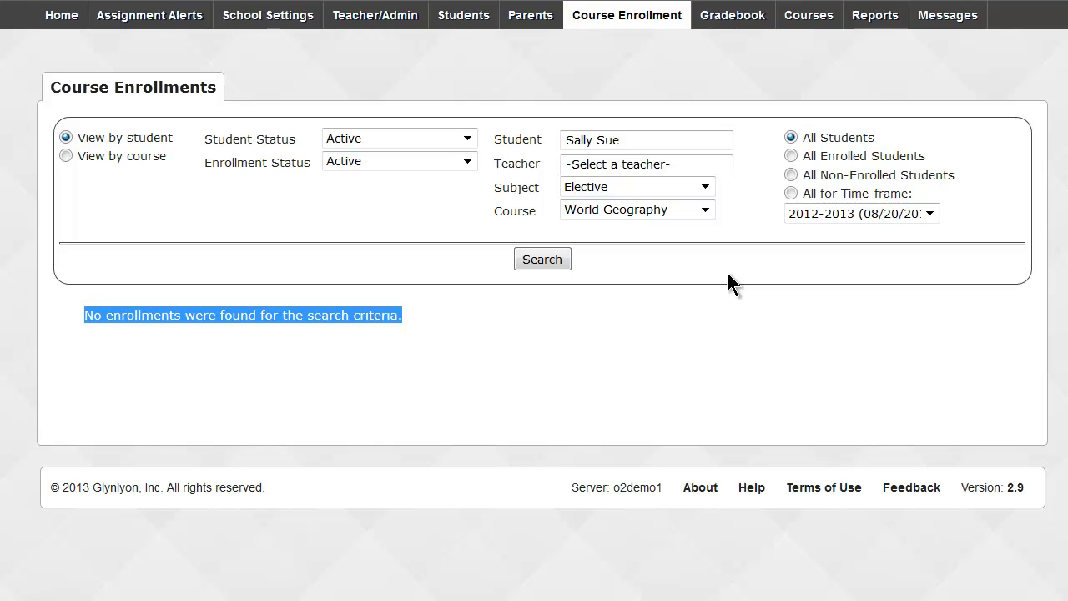
Clear the subject filter and list the student's active enrollments across all subjects.
click(705, 187)
click(680, 206)
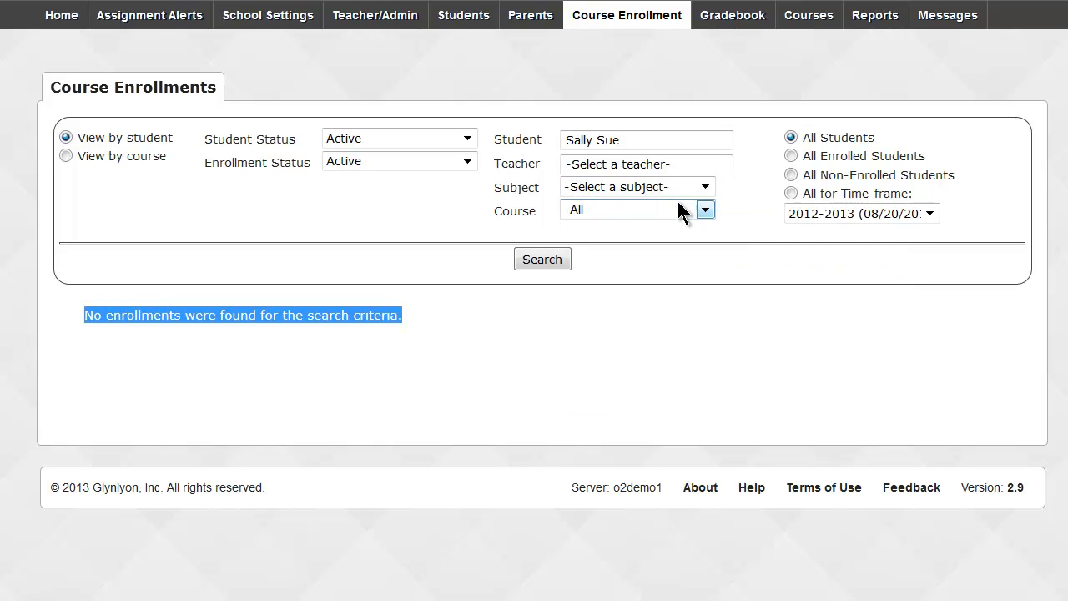
drag(637, 142, 564, 140)
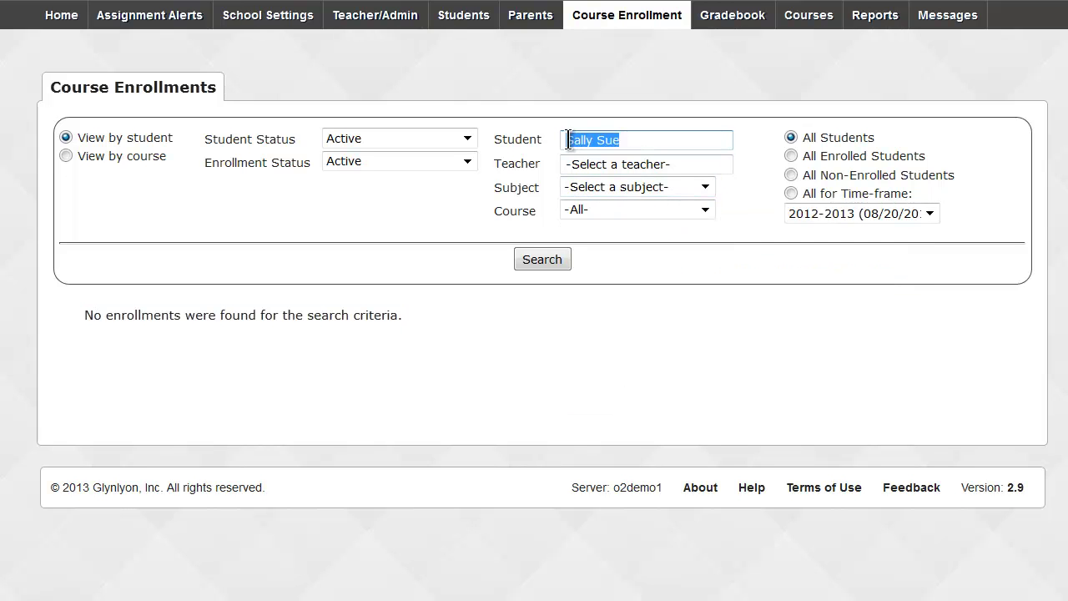
click(559, 259)
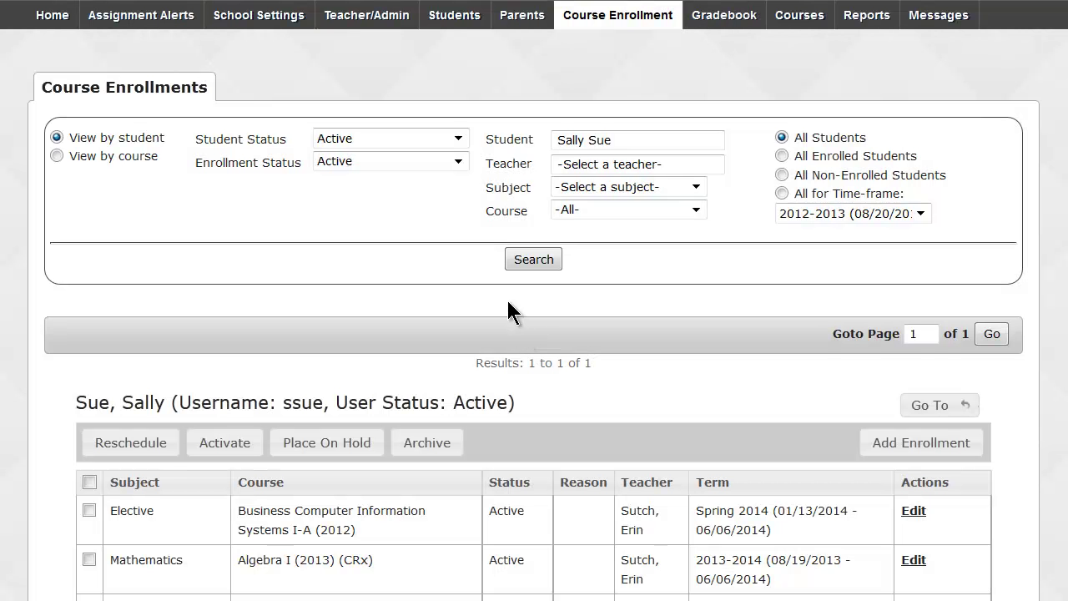
scroll(508, 302, down, 1)
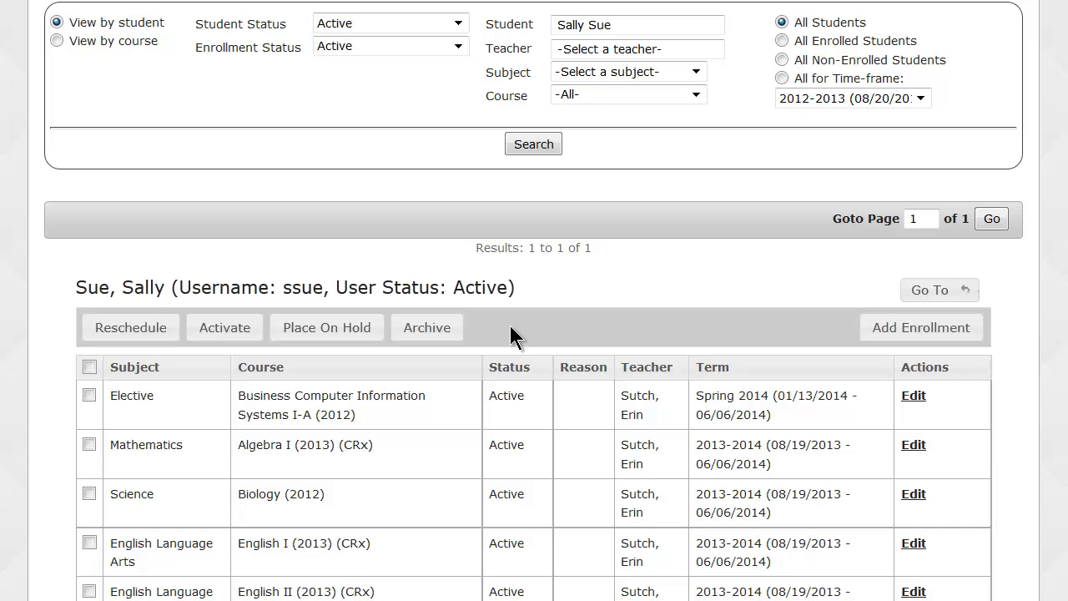
drag(375, 445, 238, 448)
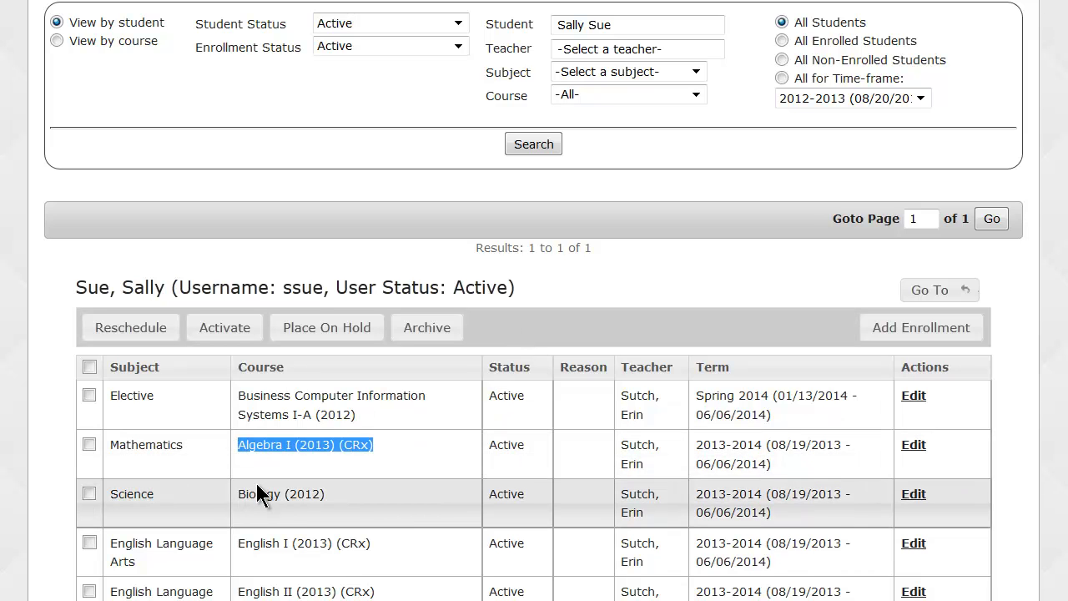
drag(557, 25, 628, 25)
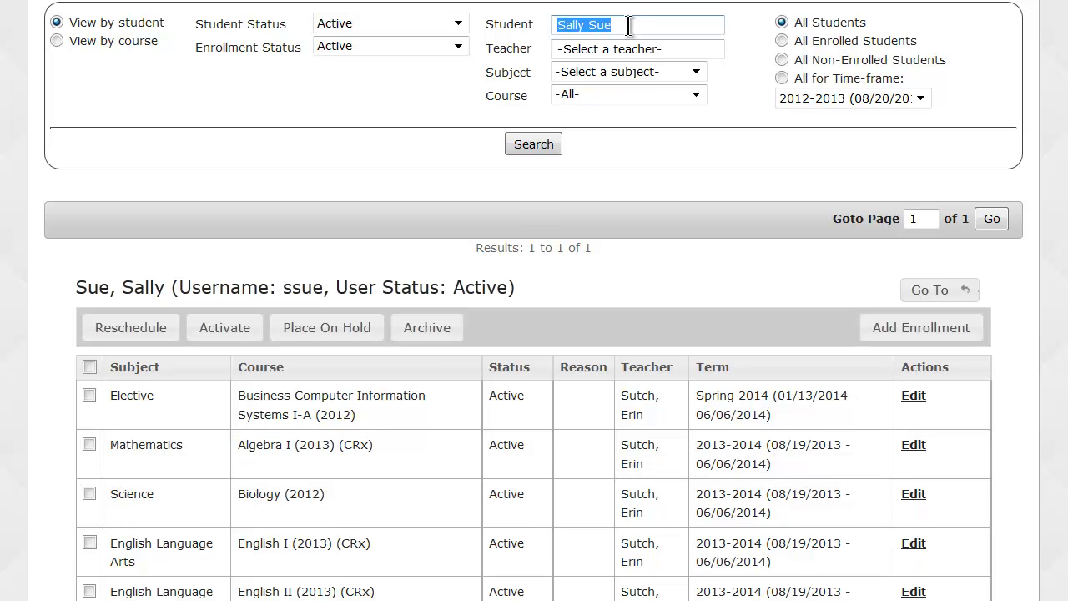
scroll(628, 25, up, 3)
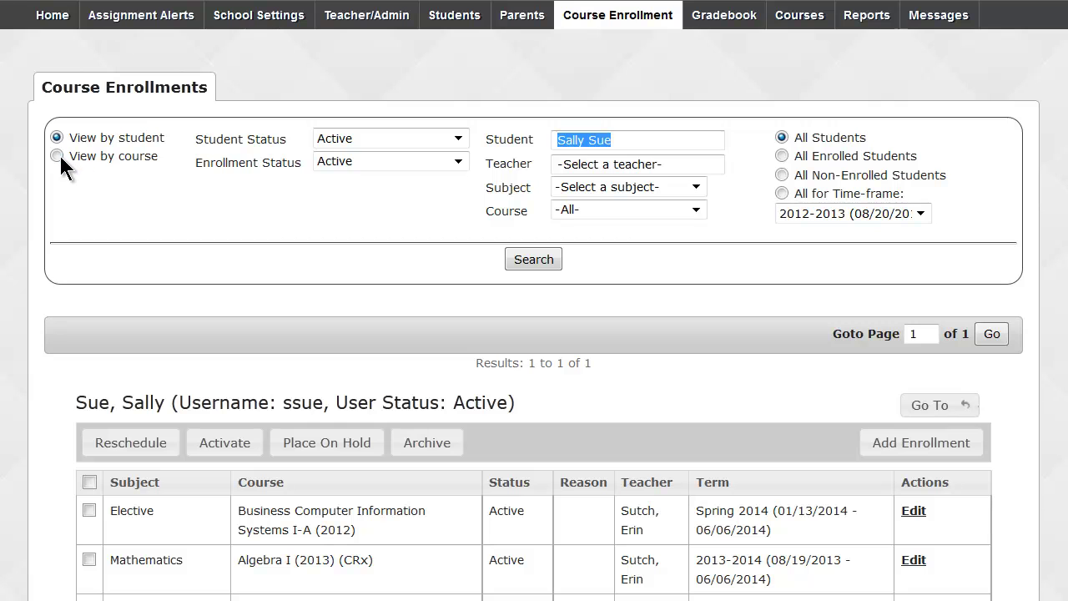
In the by-course view, clear the student, filter to Mathematics and Algebra I (2013), and search.
click(57, 155)
drag(632, 141, 553, 140)
key(BackSpace)
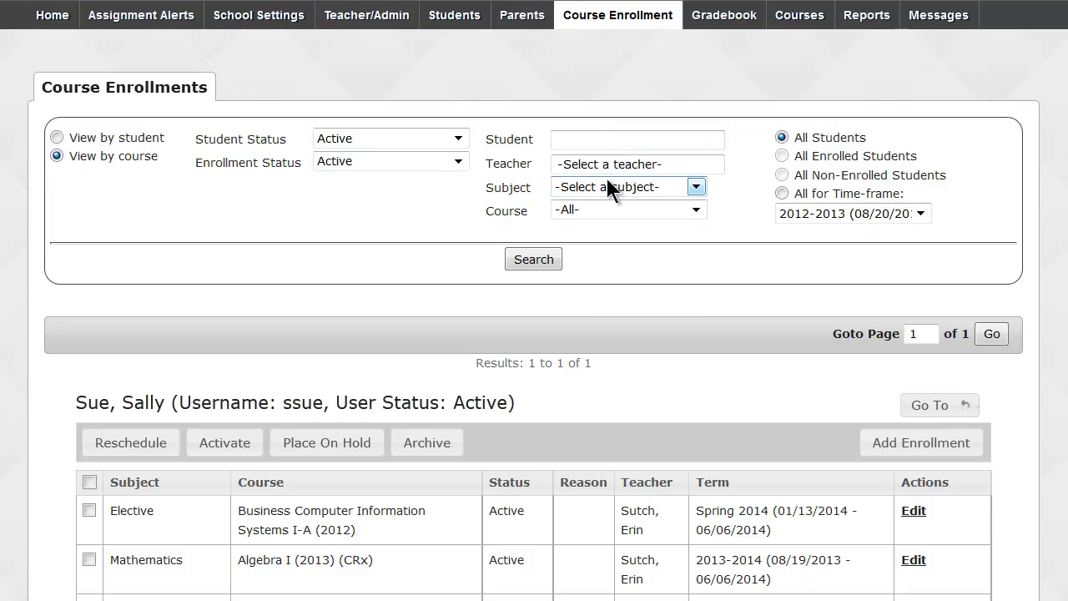
click(607, 185)
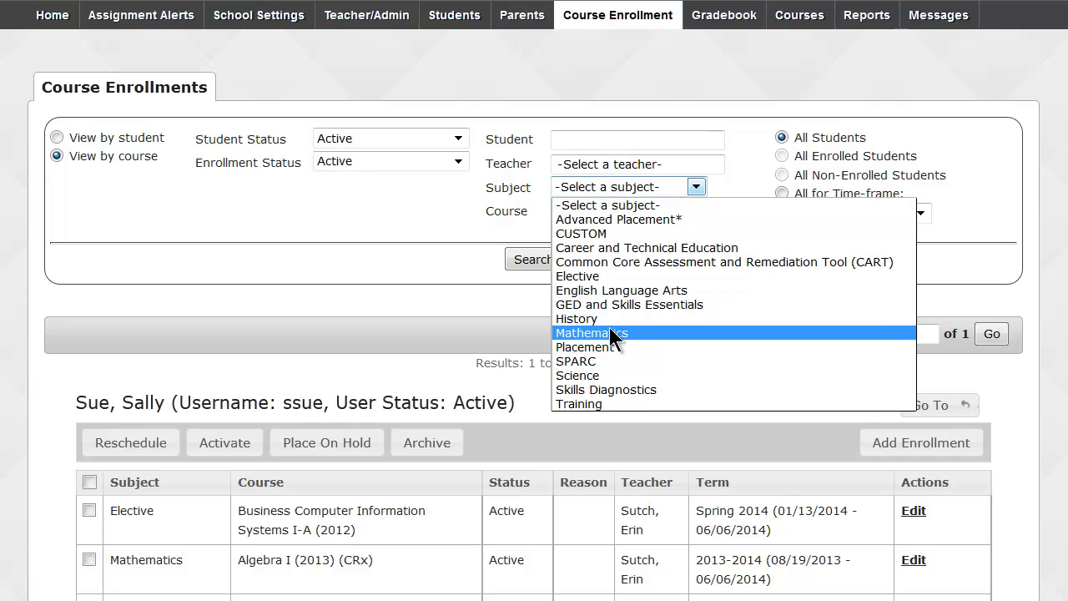
click(596, 332)
click(614, 209)
click(594, 241)
click(539, 255)
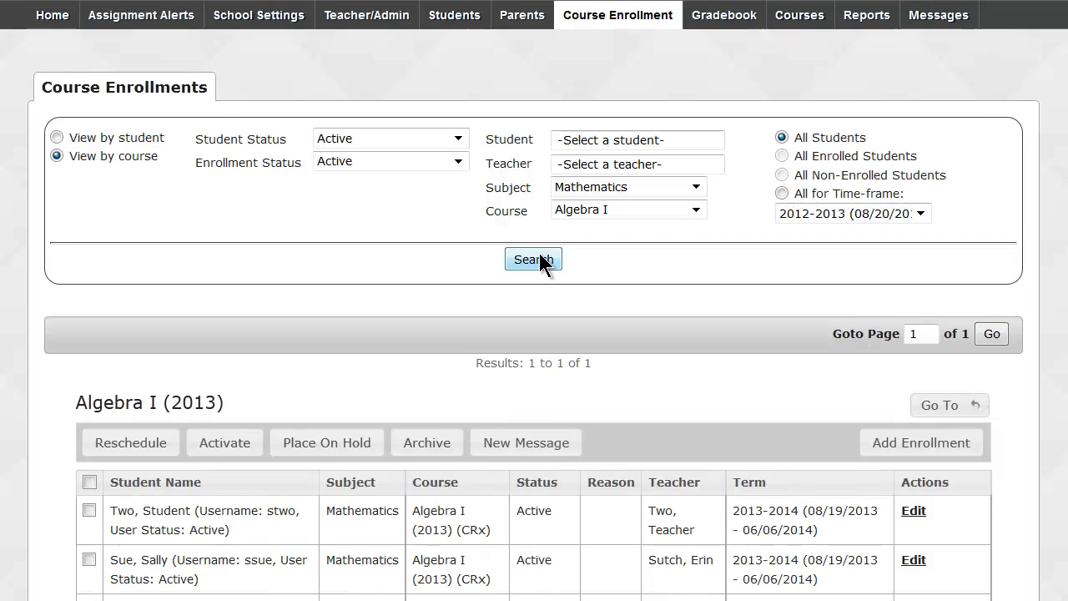
scroll(538, 255, down, 3)
scroll(539, 252, down, 2)
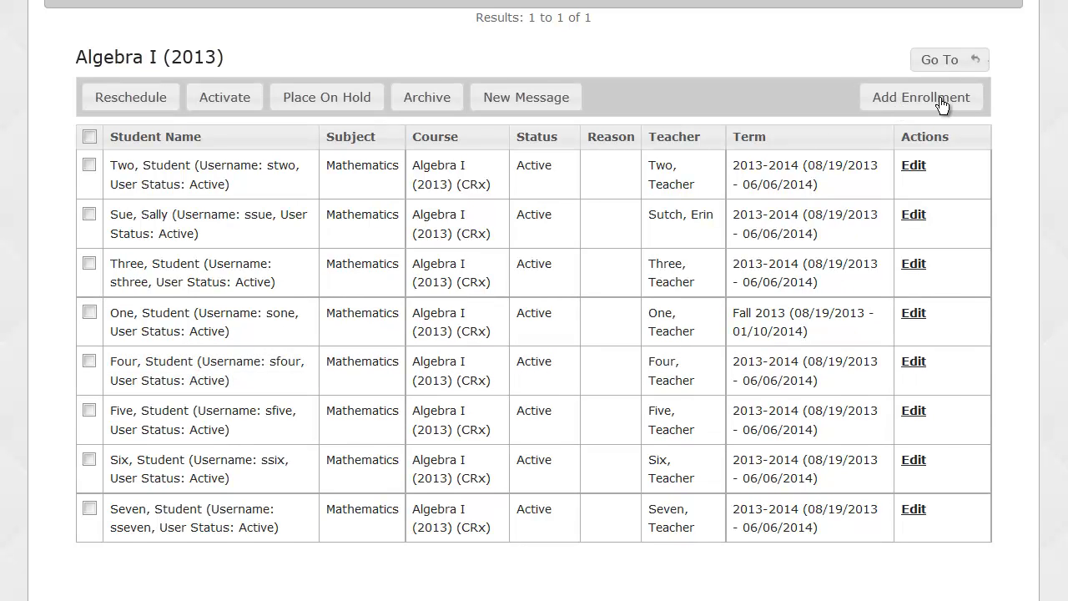
click(941, 100)
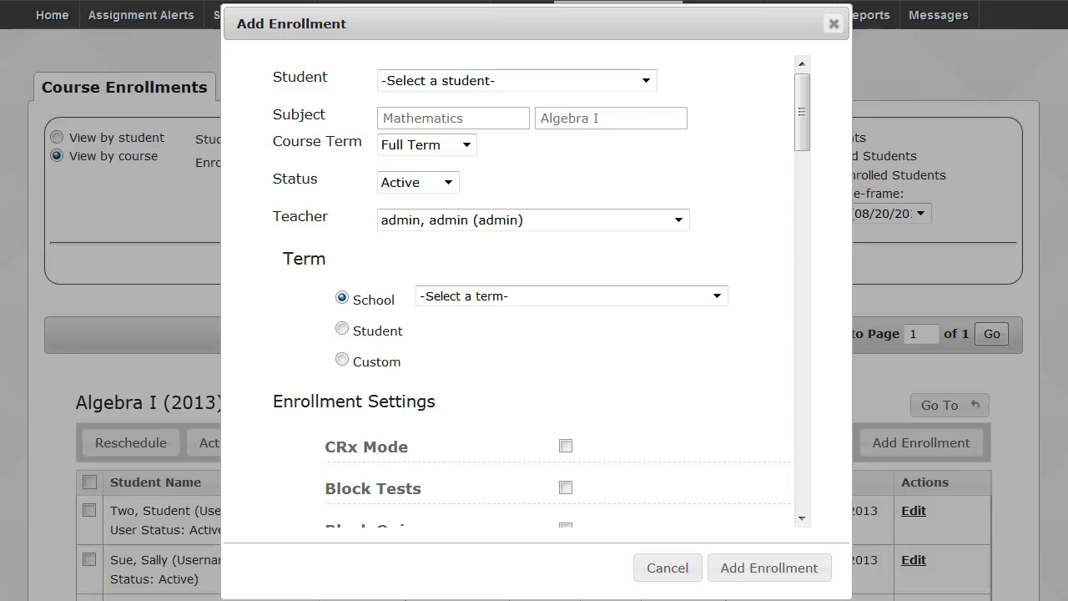
click(646, 81)
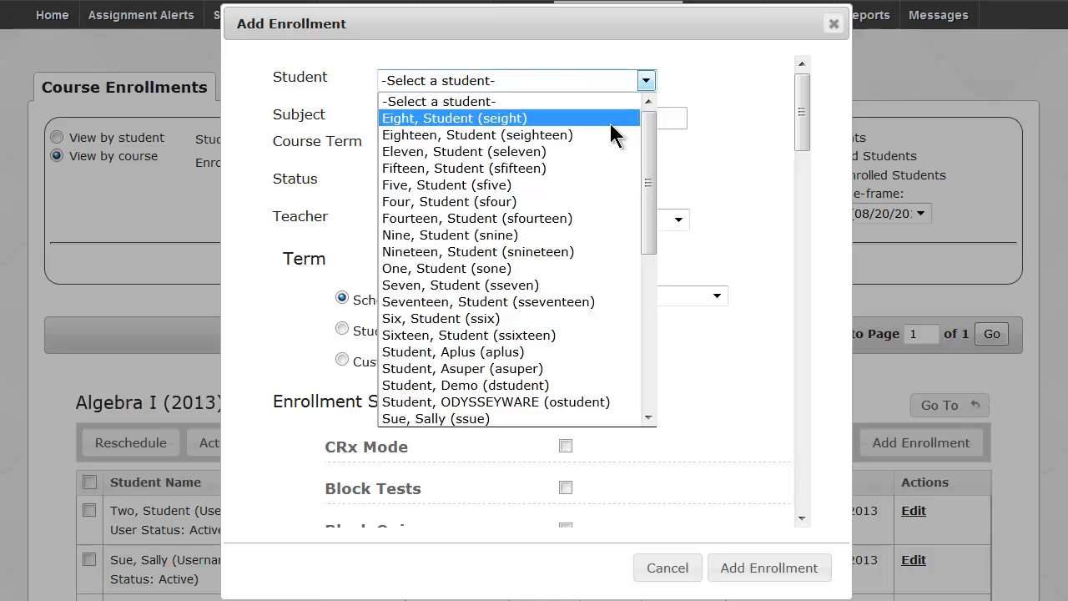
click(567, 122)
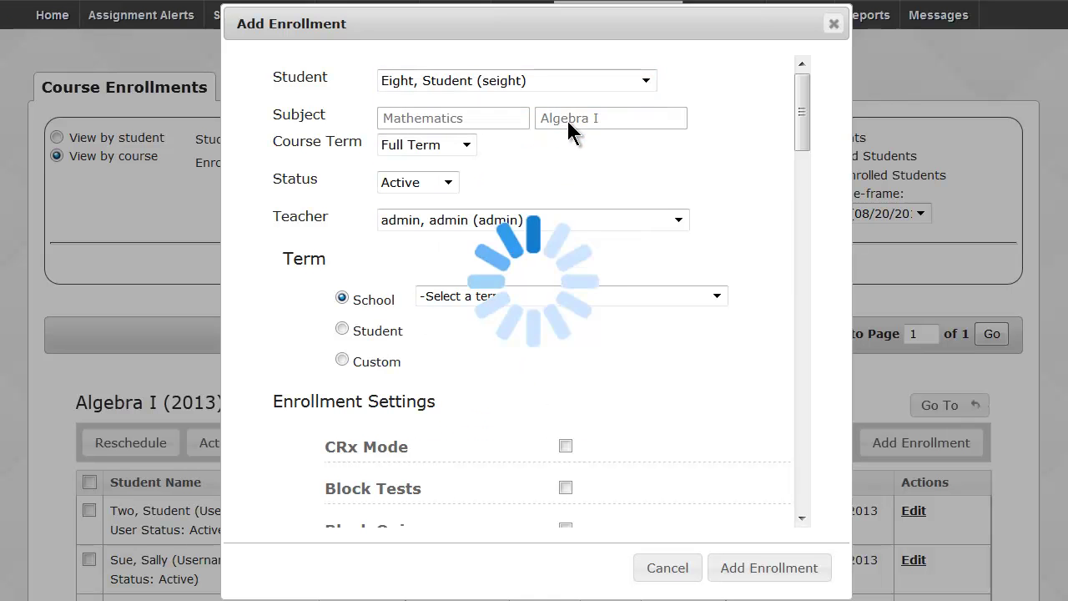
click(574, 219)
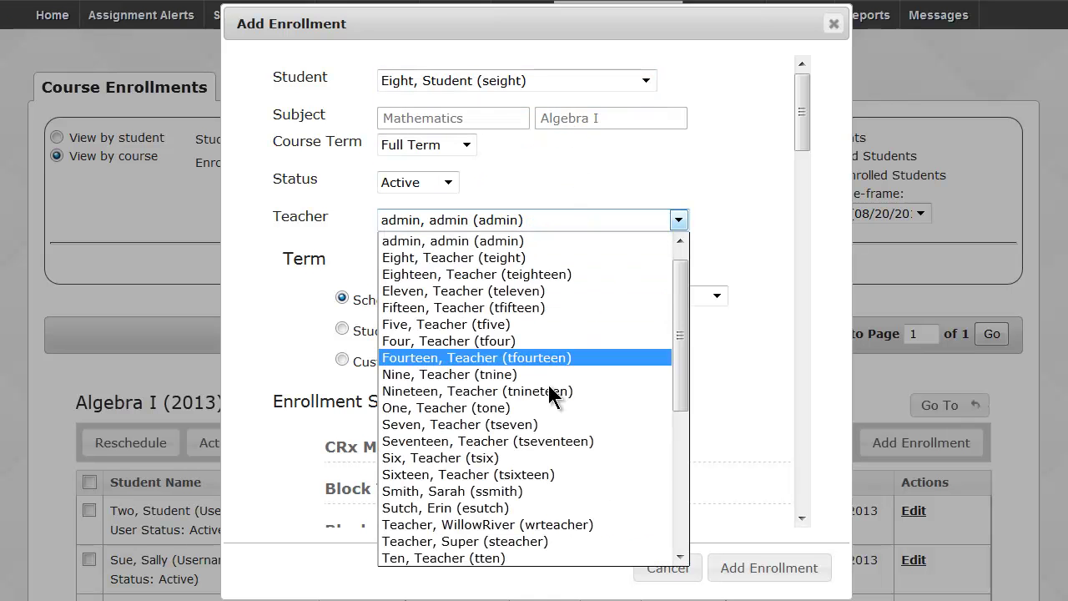
click(488, 507)
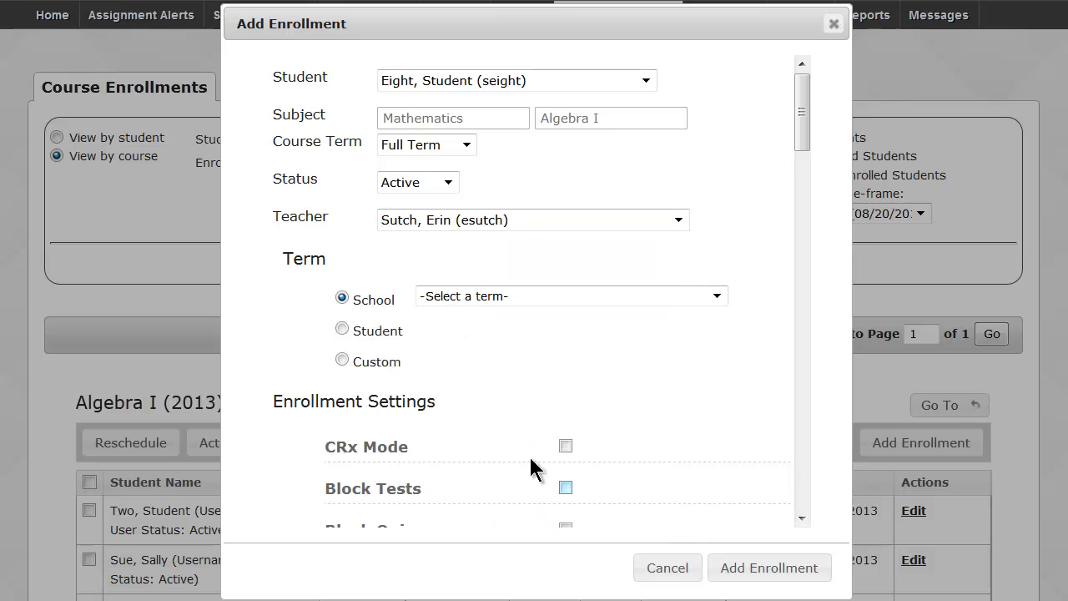
click(581, 296)
click(559, 343)
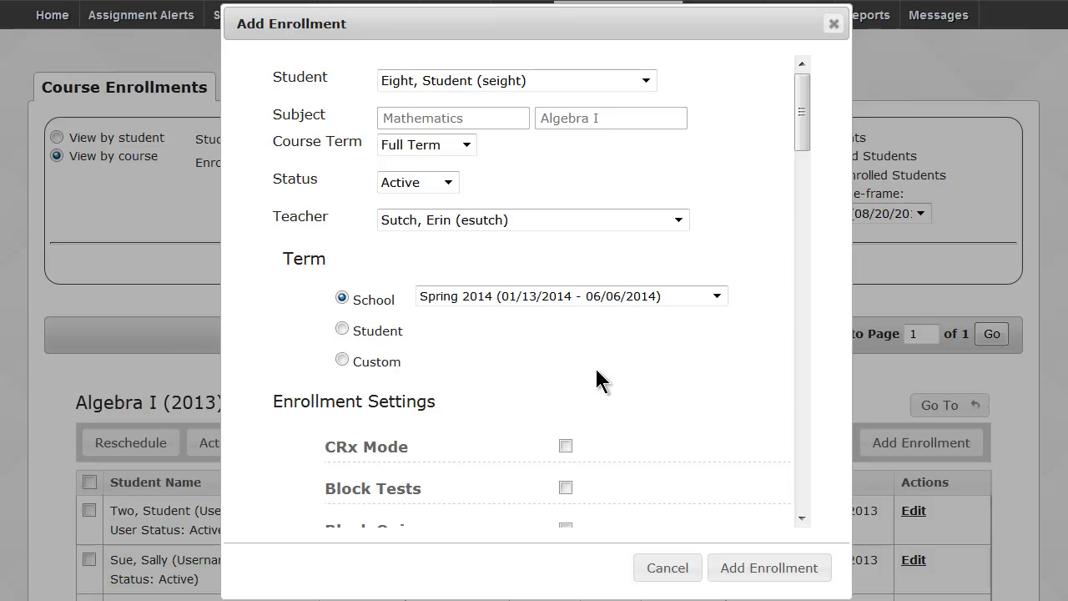
click(644, 567)
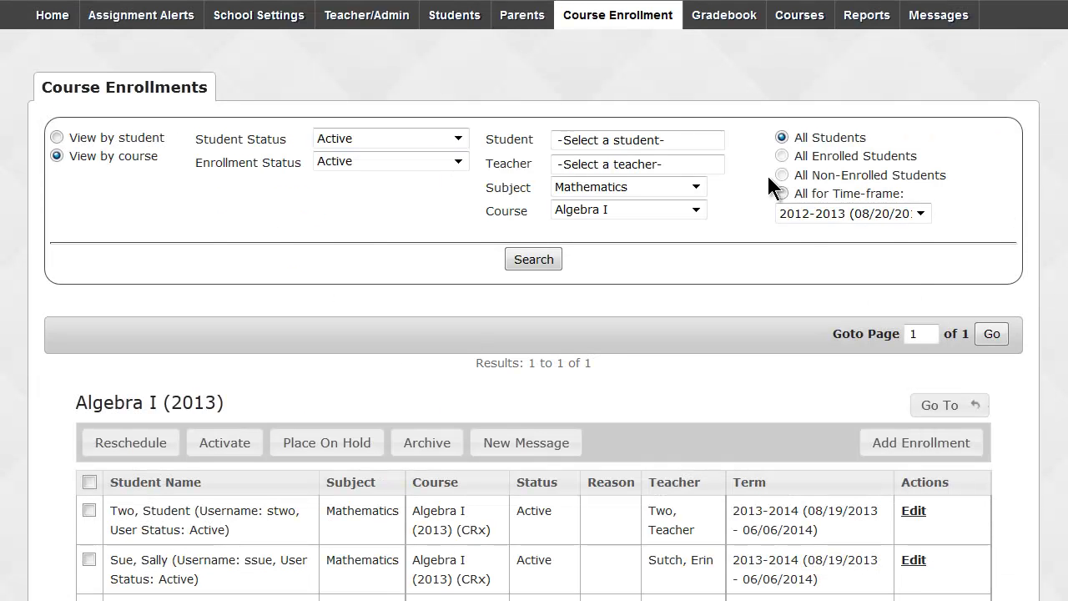
Reset the subject to -Select a subject- and search course enrollments for the demo student.
click(695, 186)
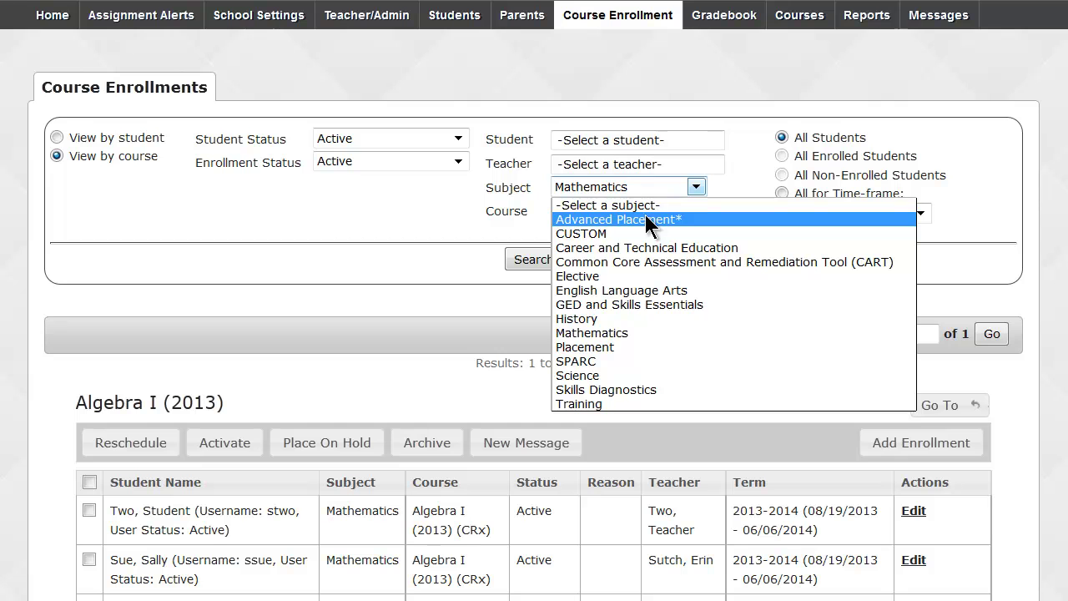
click(634, 205)
click(640, 138)
text(sal)
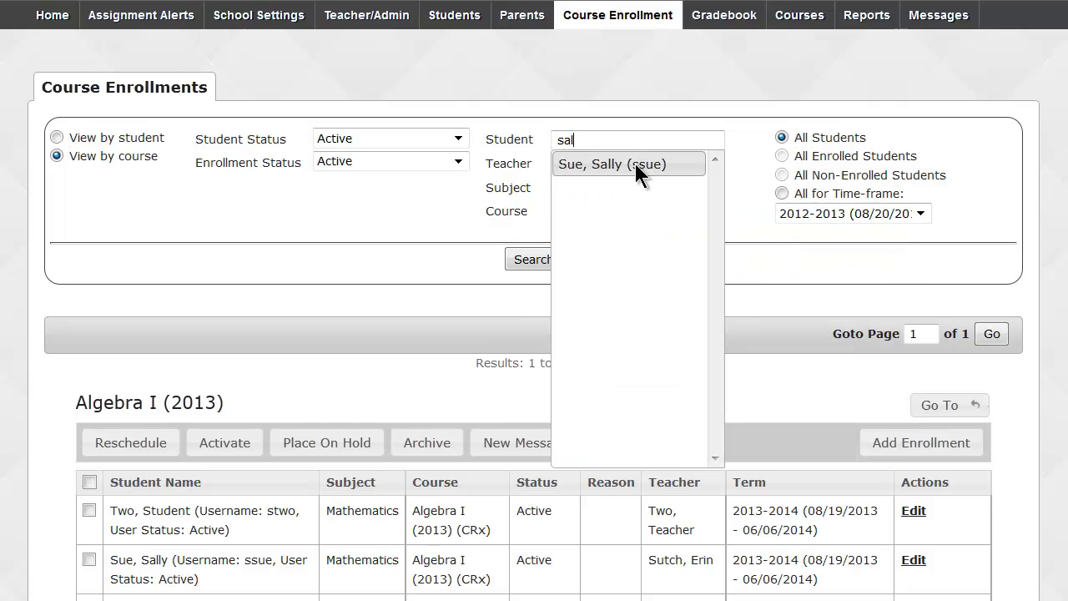
click(635, 163)
click(532, 259)
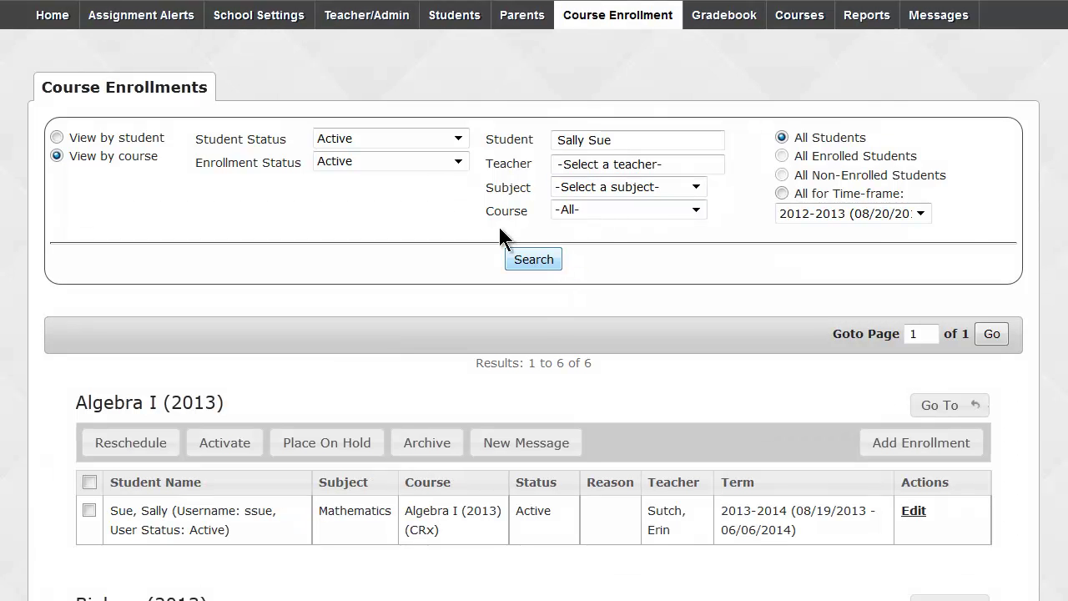
Rerun the demo student's search in View by student and look over the Go To menu.
click(53, 136)
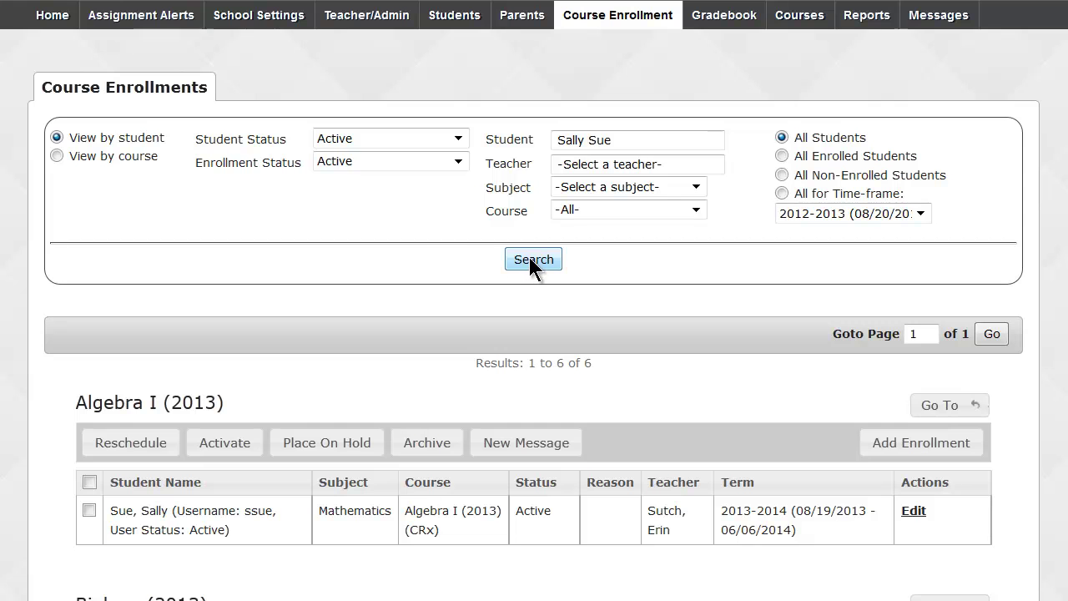
click(529, 257)
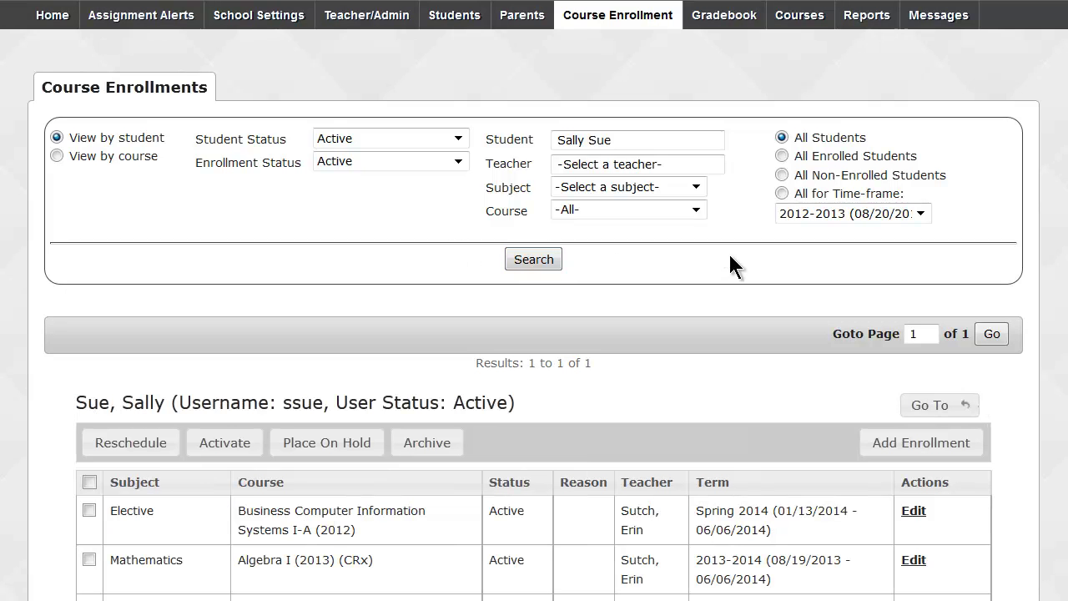
scroll(728, 263, down, 3)
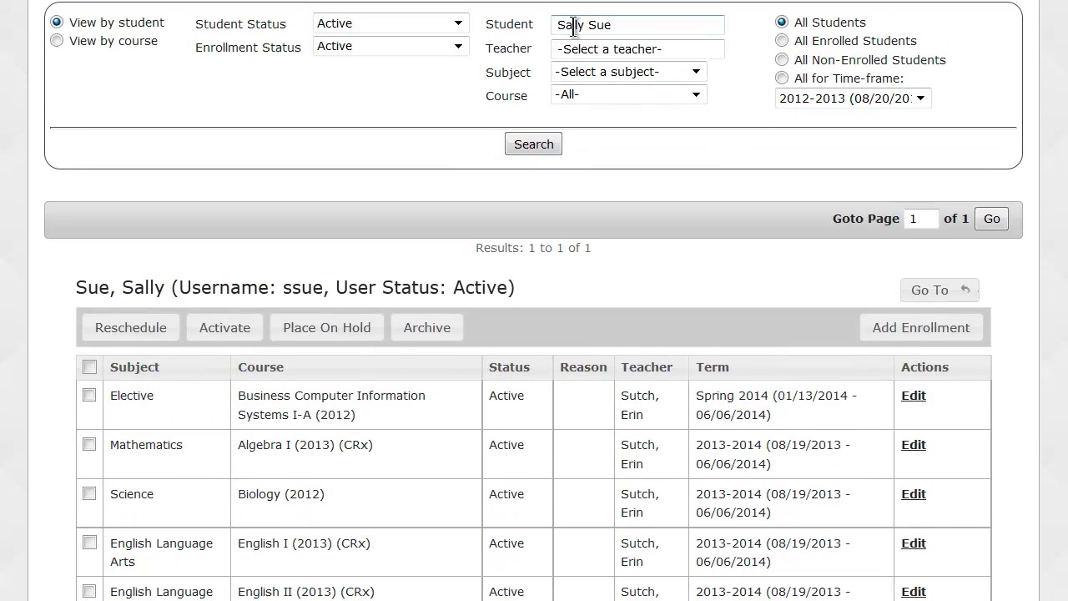
click(919, 296)
scroll(534, 301, up, 2)
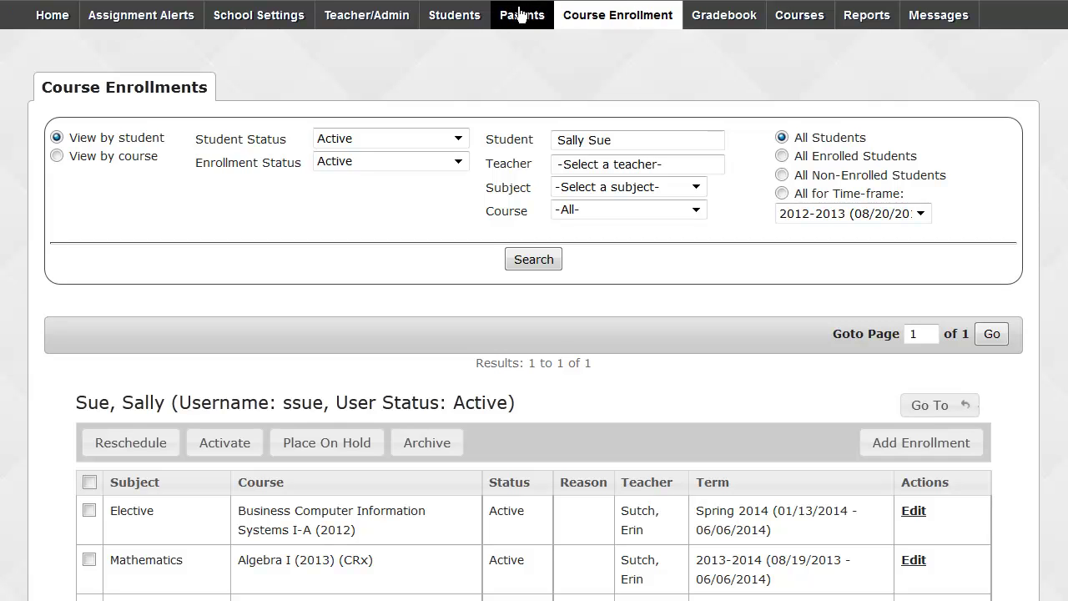
Go to the Parents page and start the Create Parent Profile form.
click(519, 14)
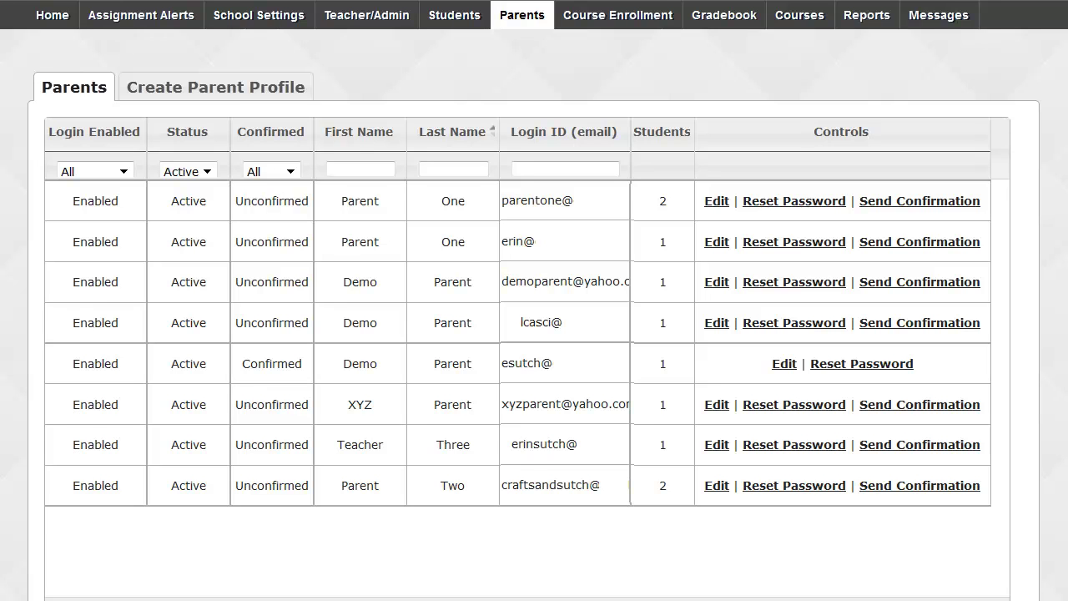
click(200, 90)
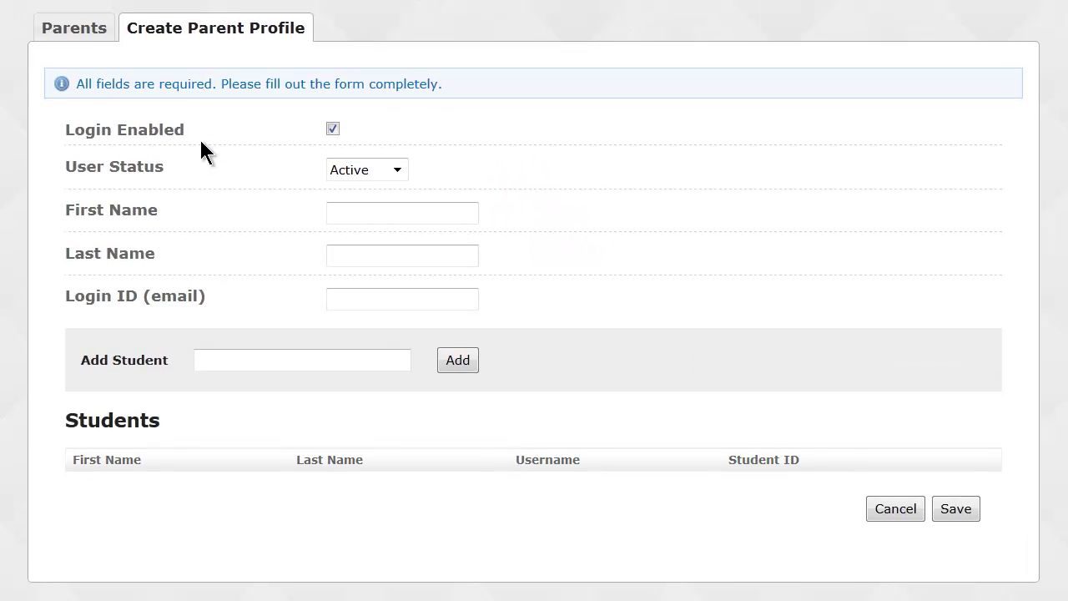
Go over the parent name and email login fields, then link the first student to the profile.
click(353, 206)
click(353, 243)
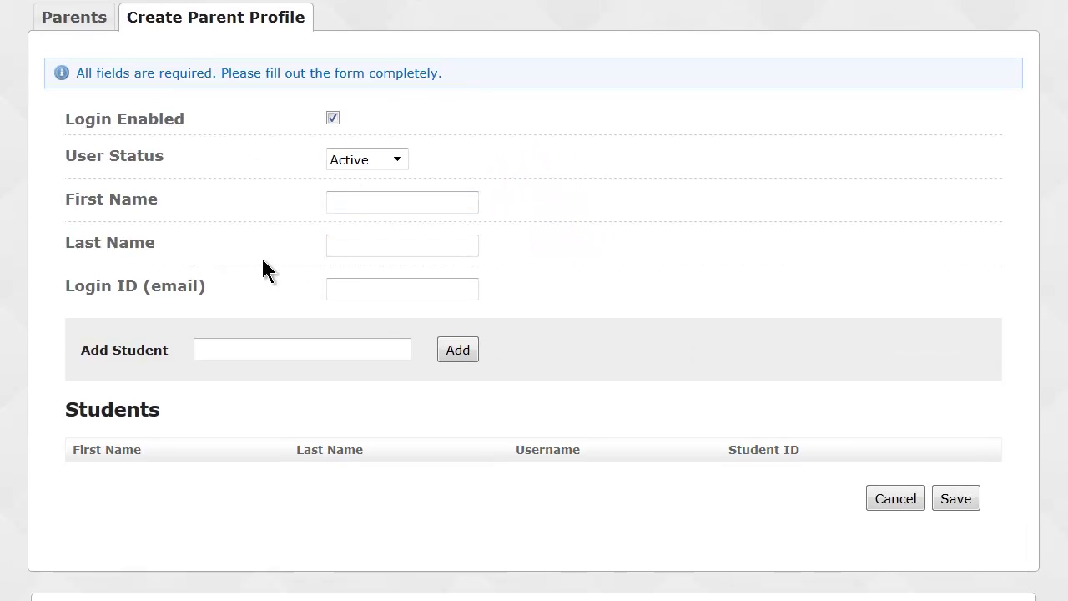
drag(150, 282, 198, 283)
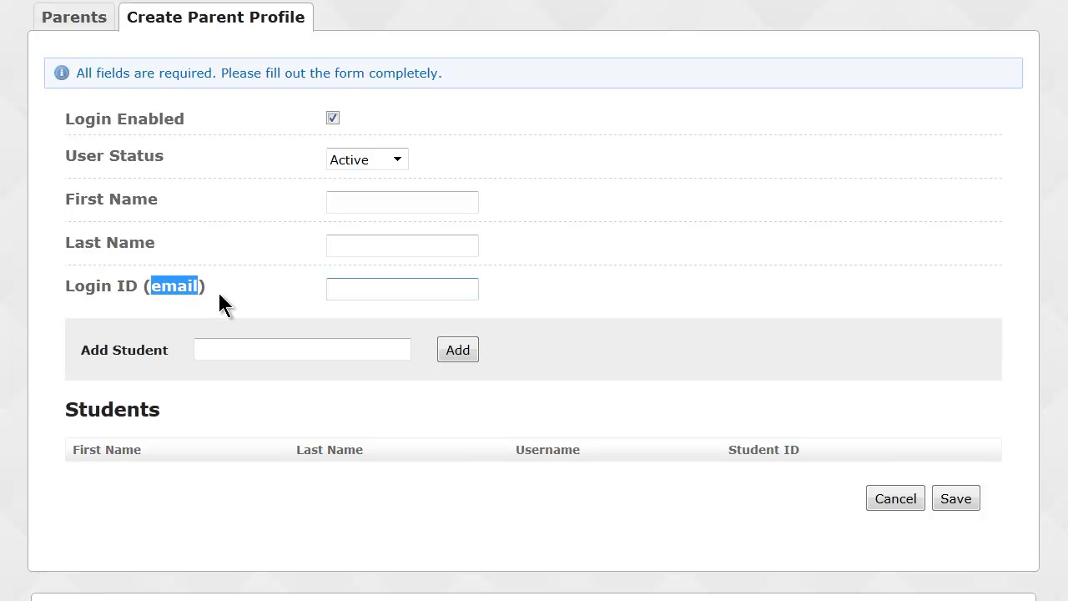
click(215, 349)
text(sall)
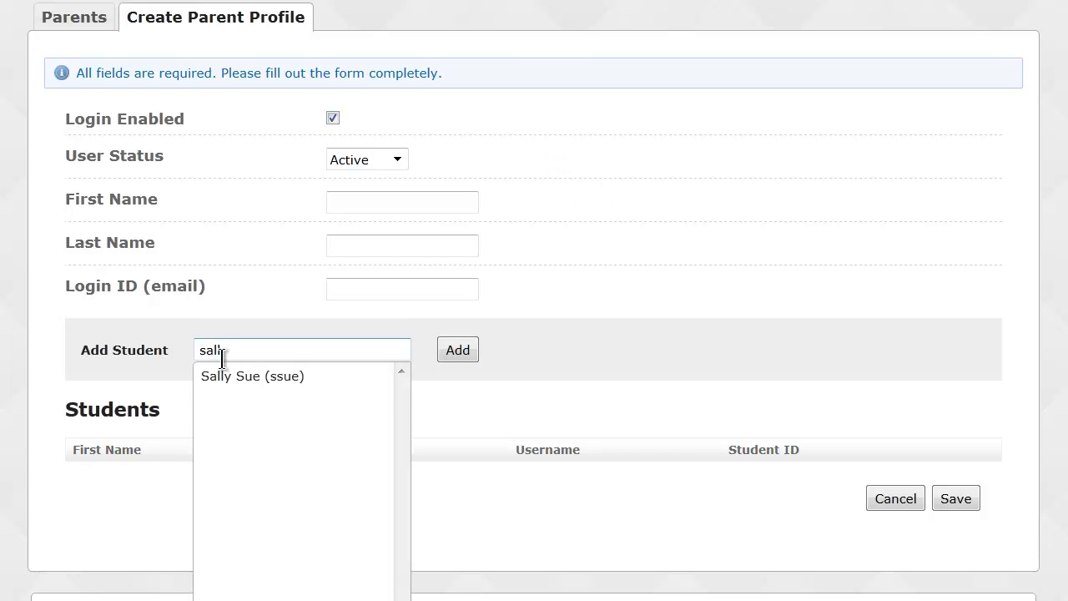
click(224, 375)
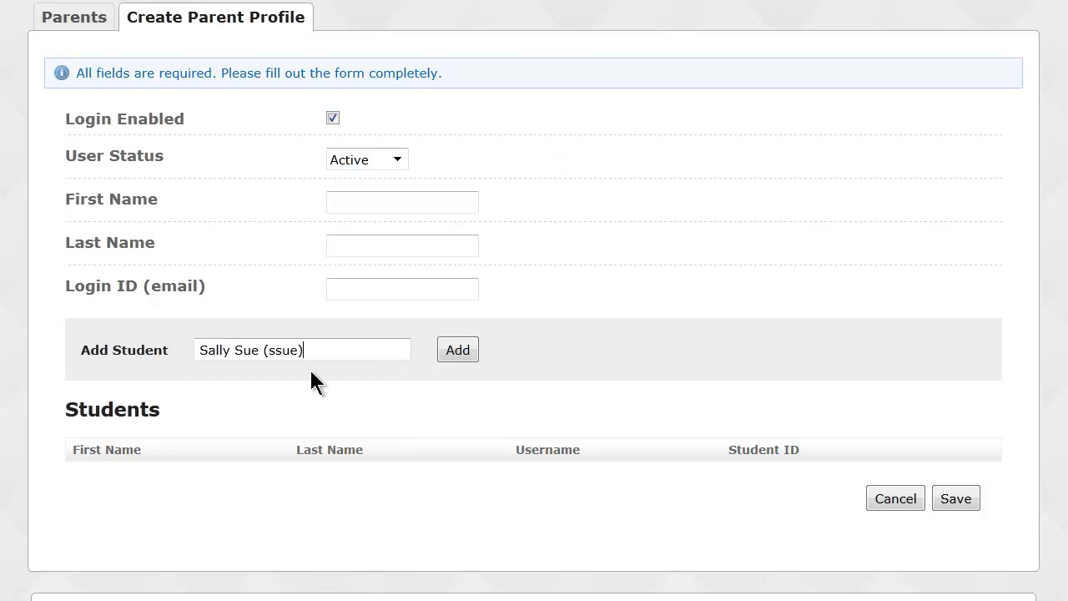
click(467, 355)
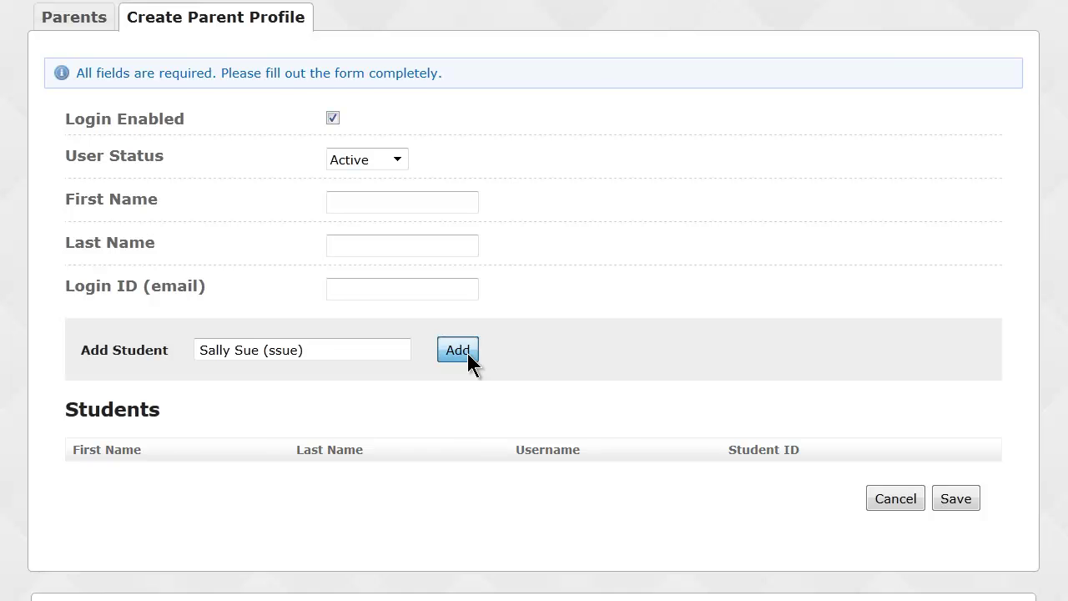
double_click(75, 475)
Link the demo student as a second student, then return to the Parents list unsaved.
click(278, 348)
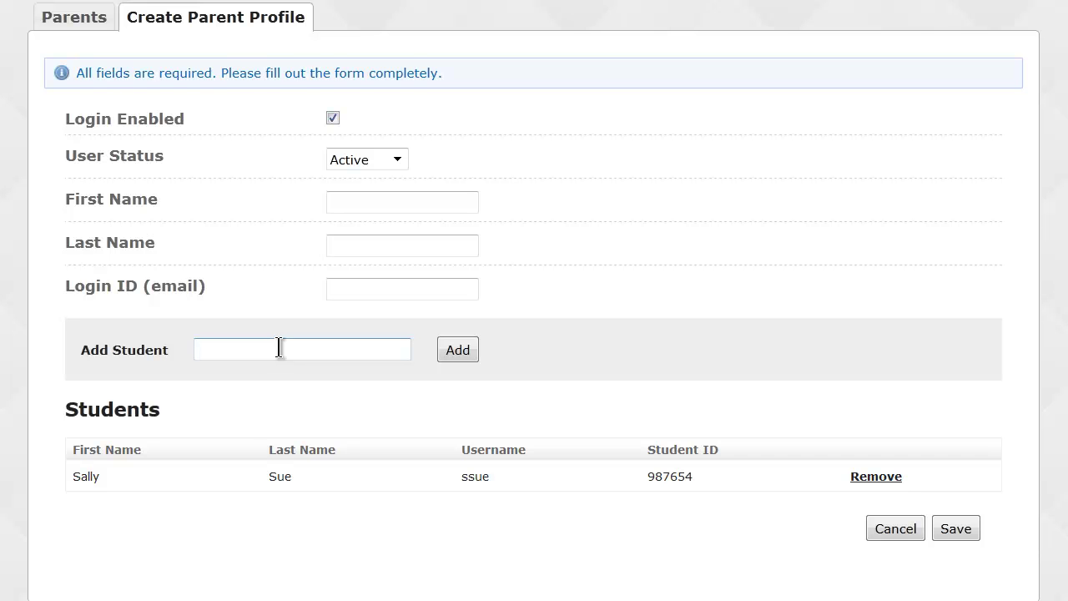
text(demo)
click(280, 375)
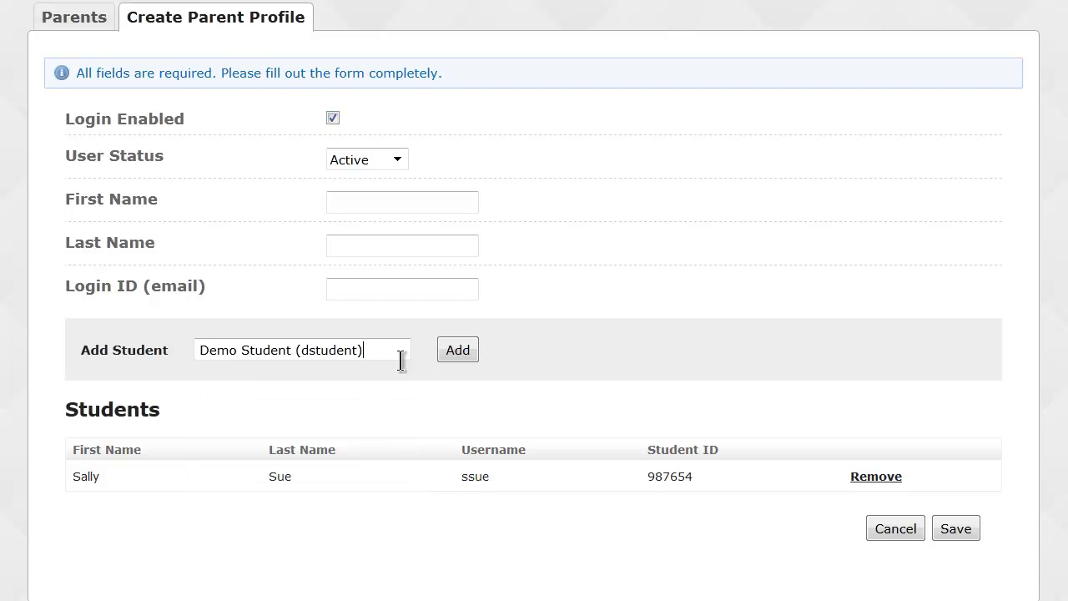
click(457, 351)
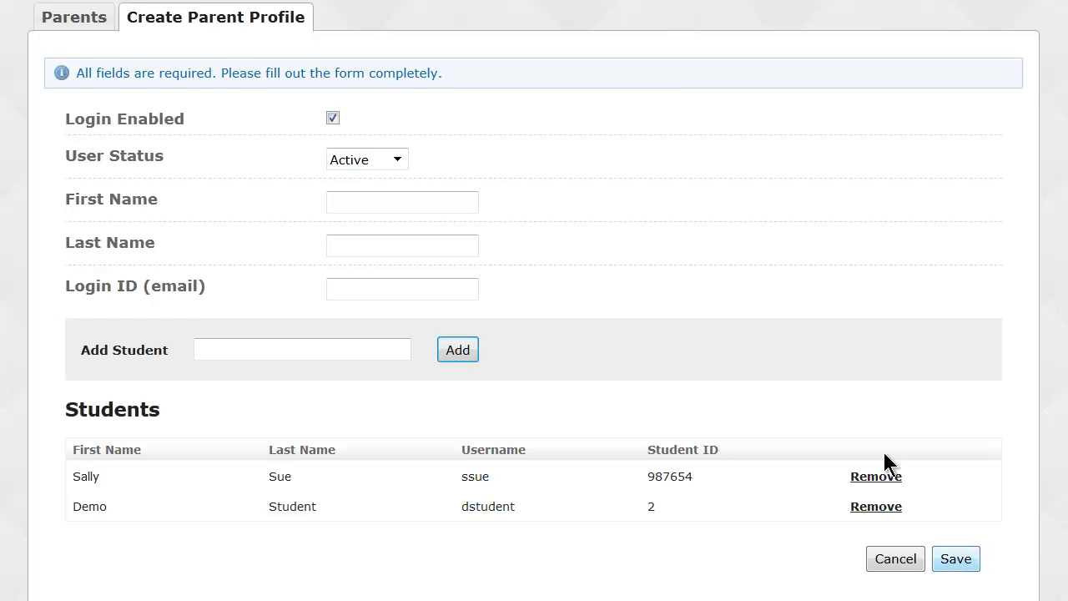
click(90, 17)
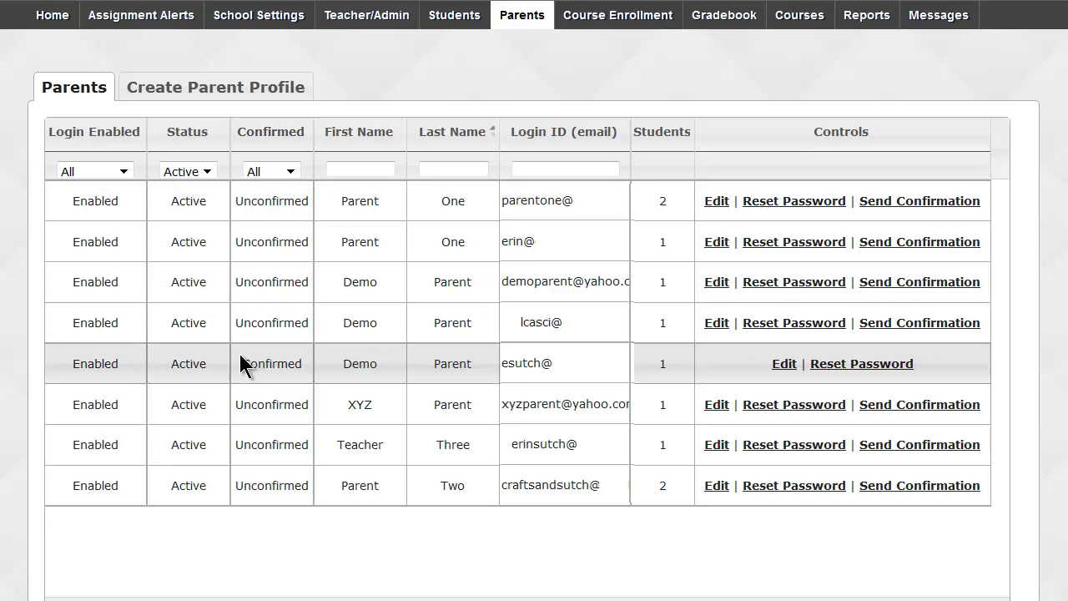
drag(241, 367, 306, 369)
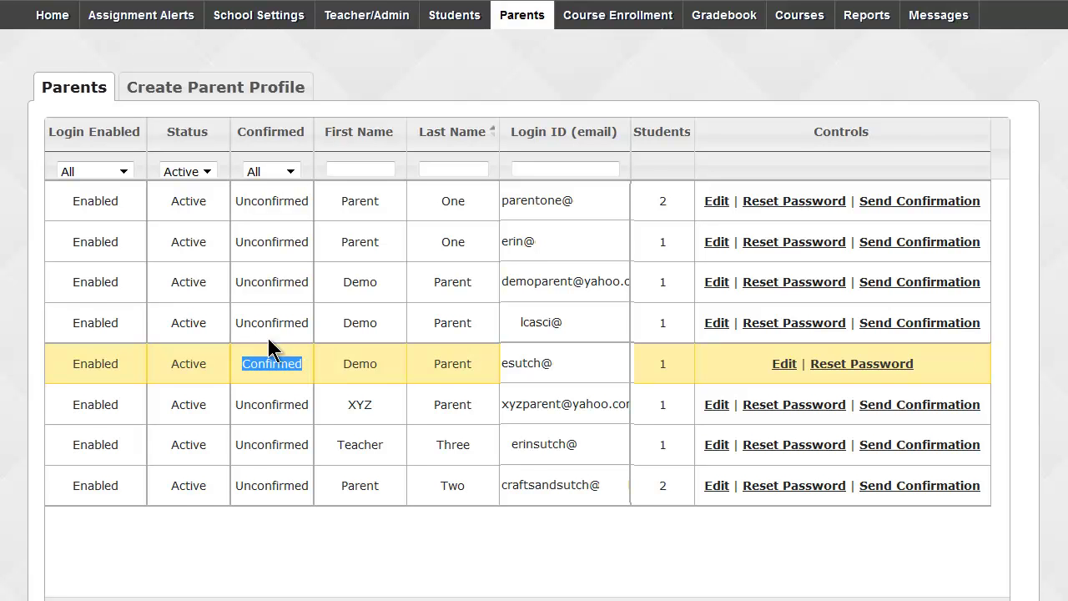
drag(234, 322, 311, 315)
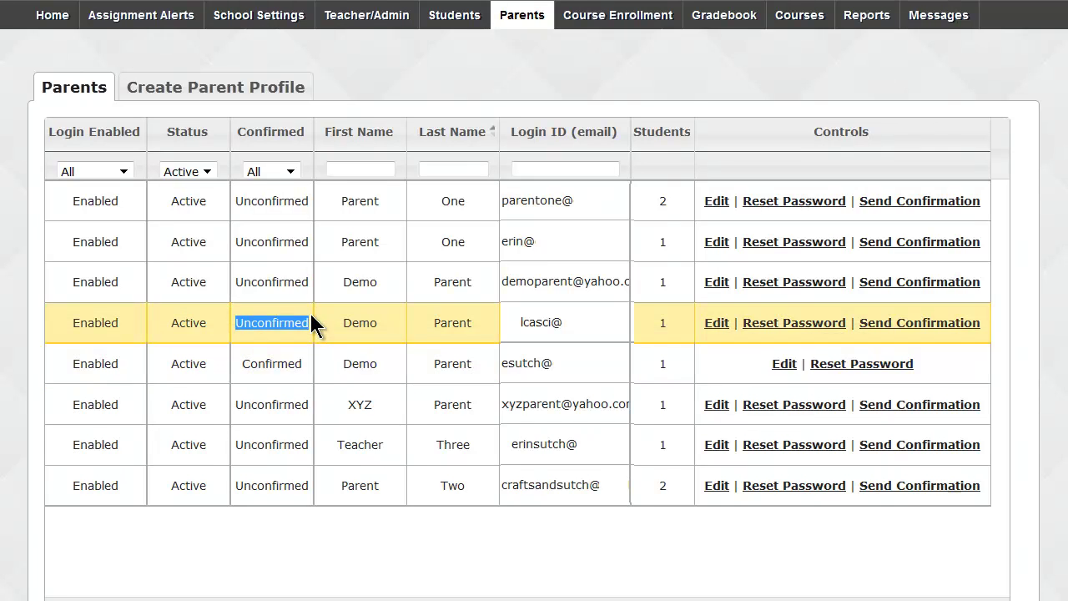
click(329, 85)
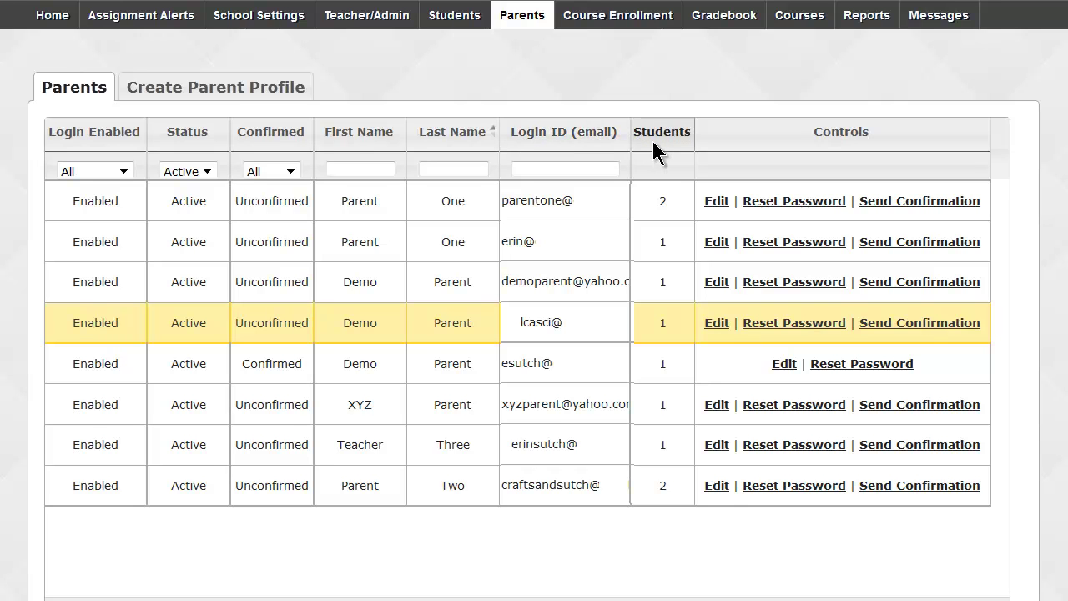
click(716, 201)
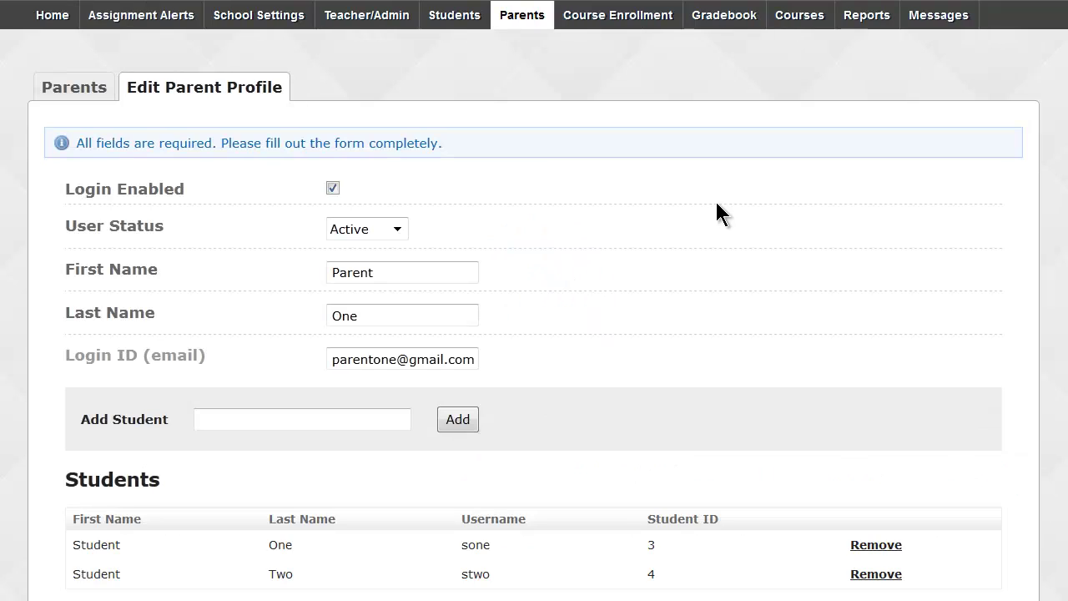
scroll(709, 217, down, 2)
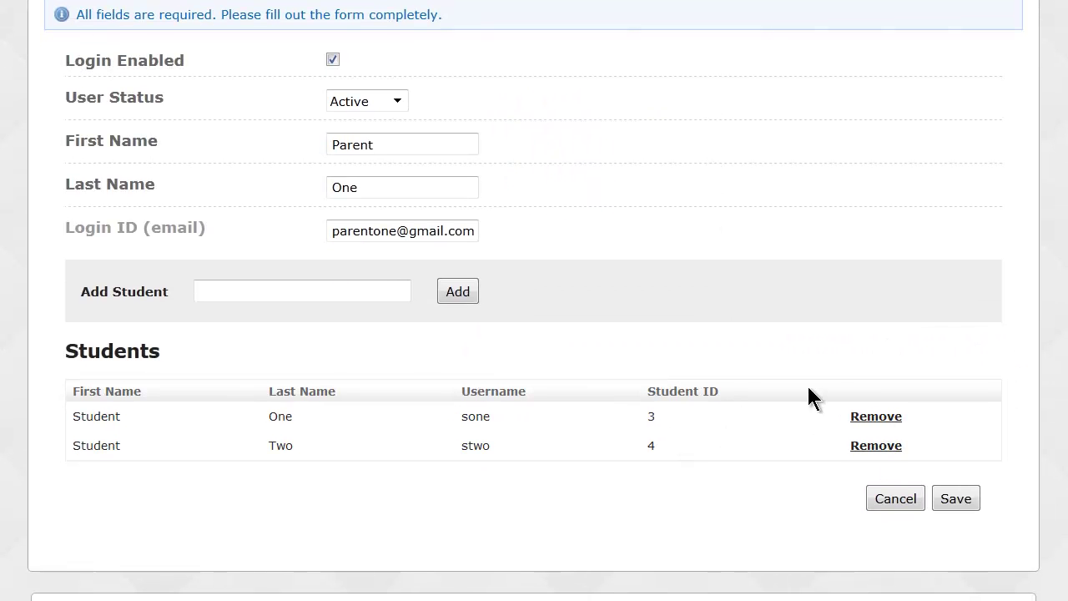
scroll(801, 380, up, 2)
click(89, 75)
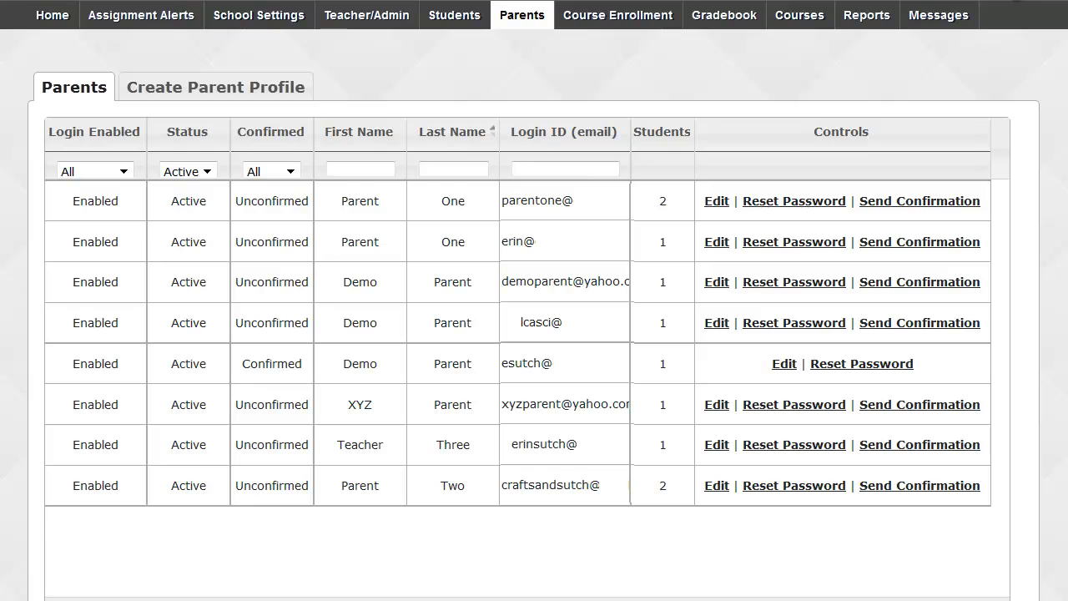
Log out of the admin account and sign in with the saved parent login.
click(1015, 1)
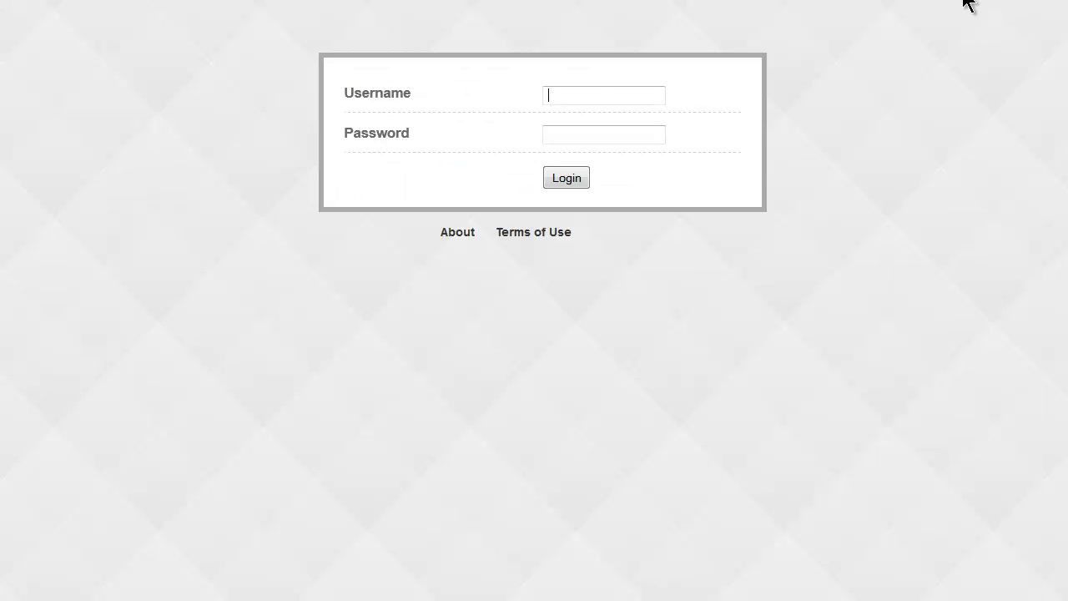
click(585, 92)
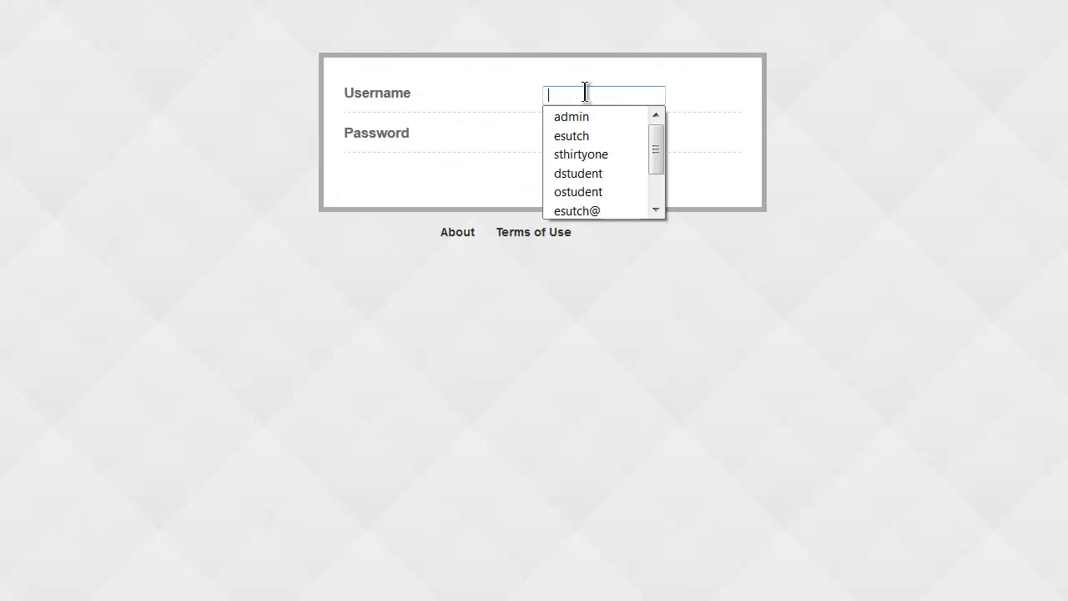
click(594, 210)
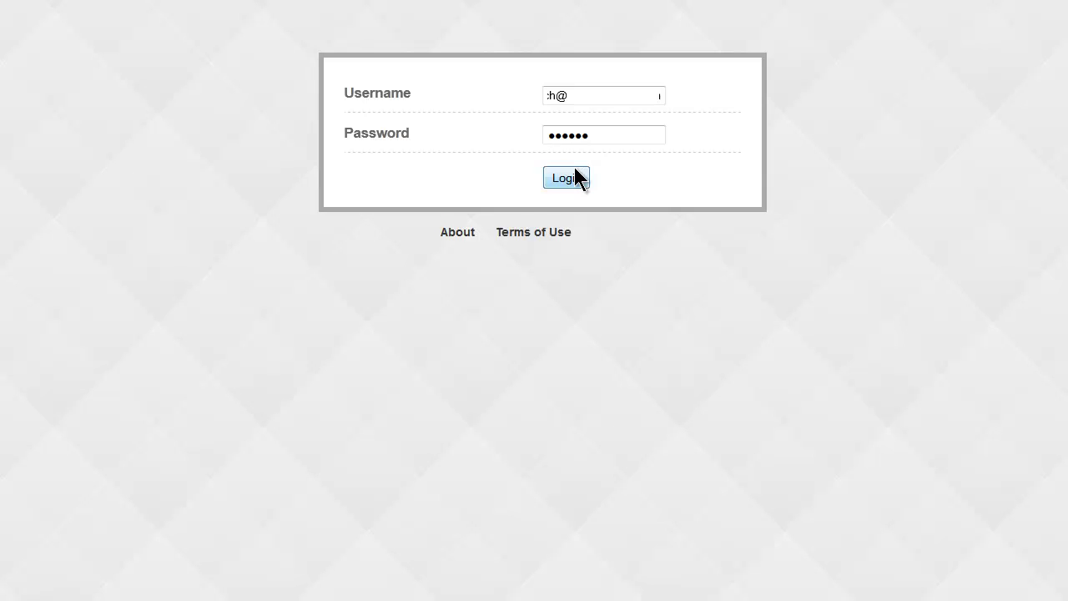
click(575, 171)
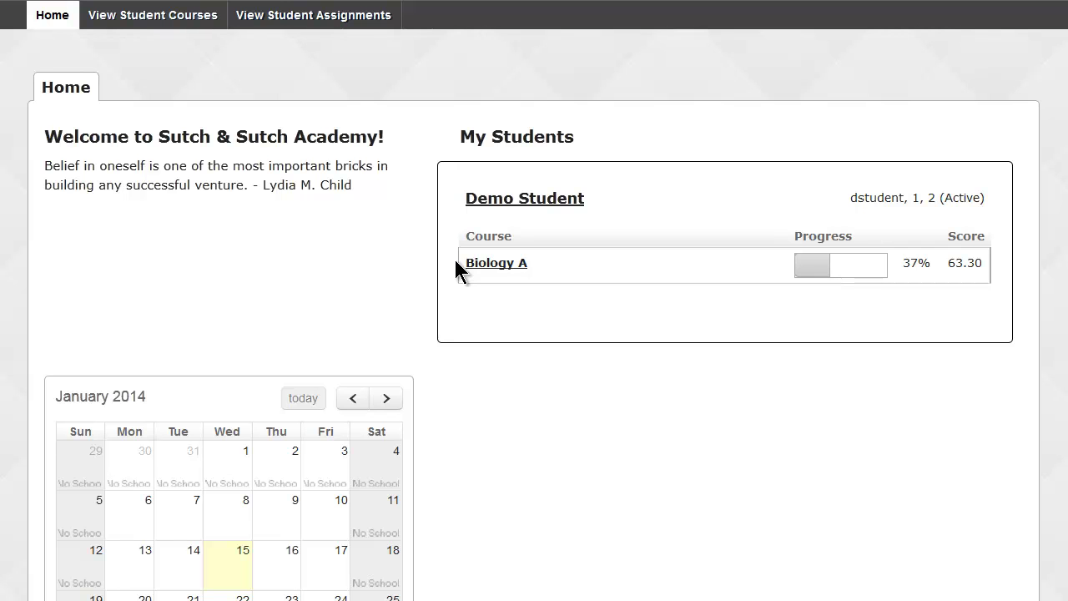
View the student's courses, noting Biology A at 37.5% progress and a 63.3 score.
click(163, 28)
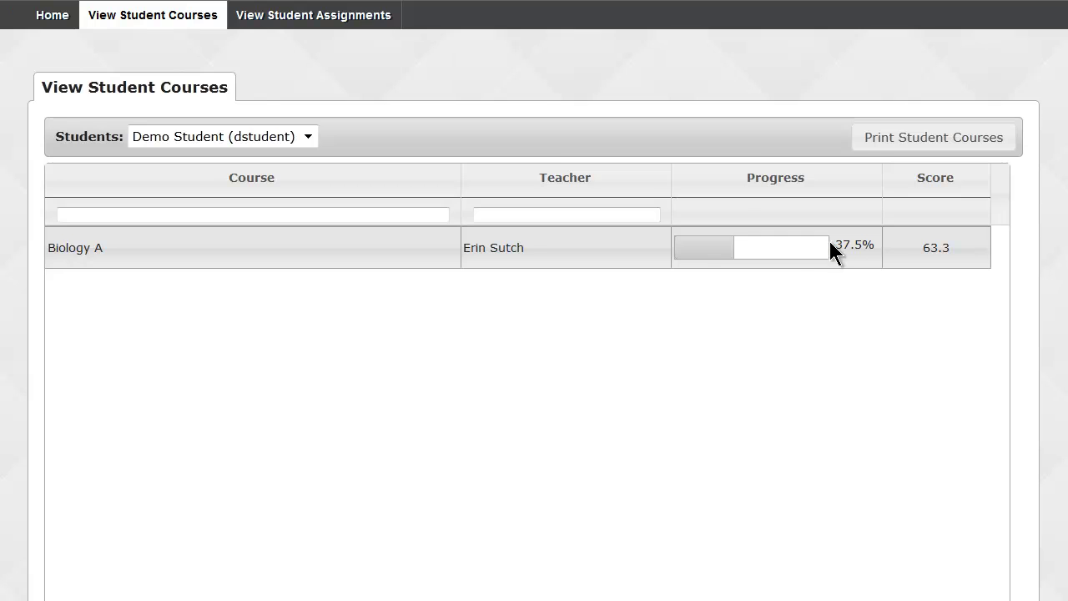
click(869, 245)
click(910, 251)
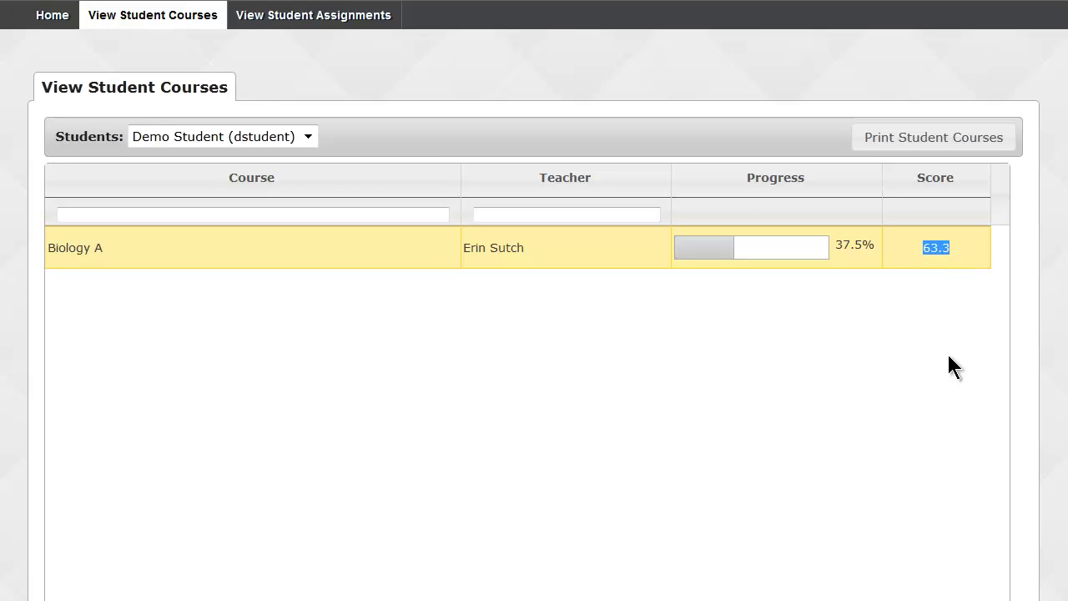
click(307, 136)
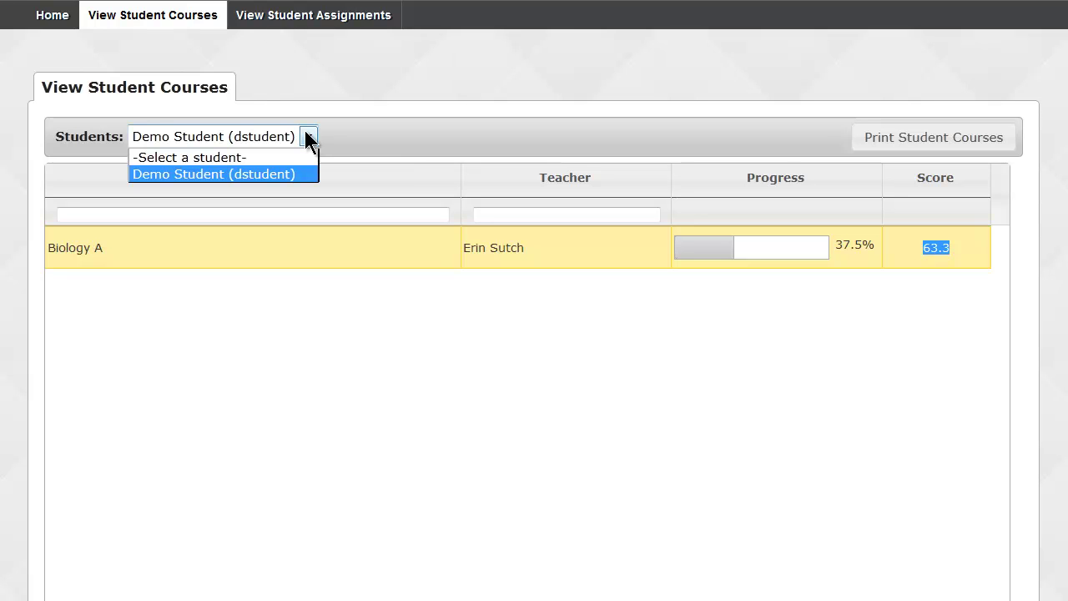
click(303, 88)
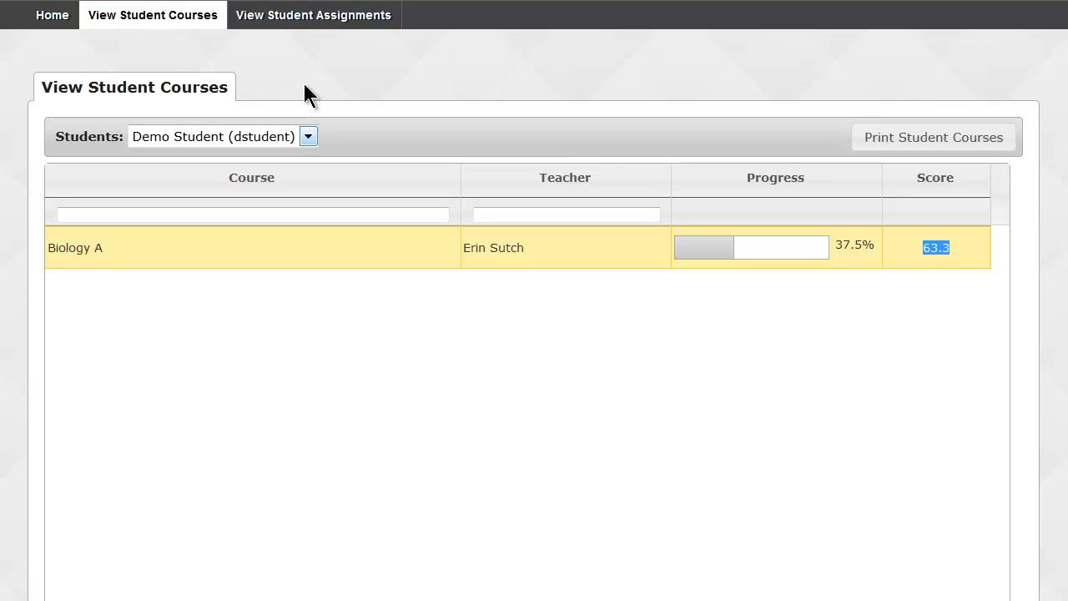
Open the course assignments with the demo student and Biology A selected.
click(301, 25)
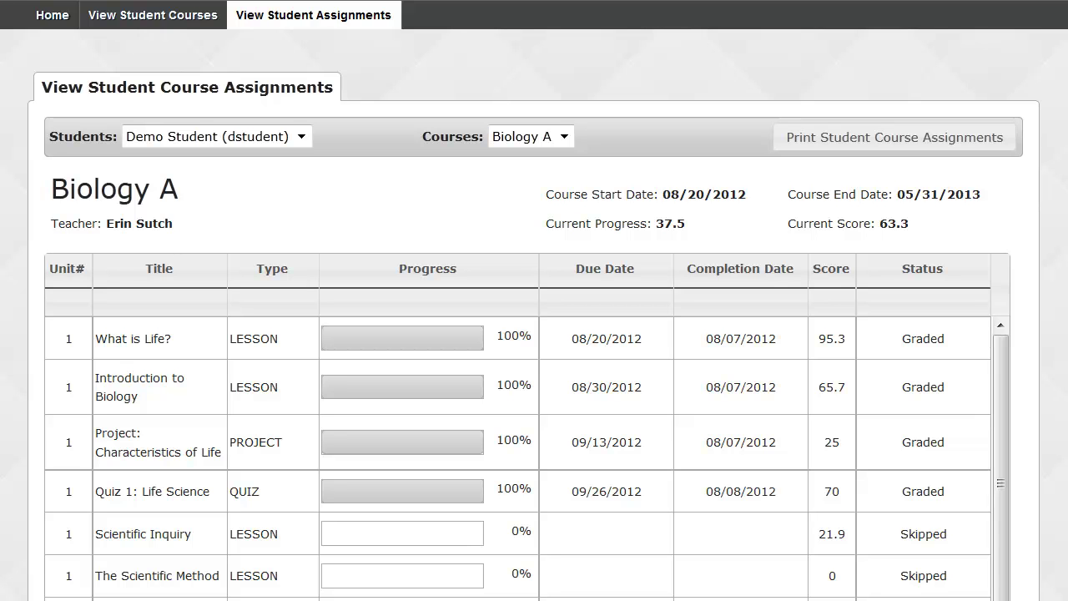
click(301, 137)
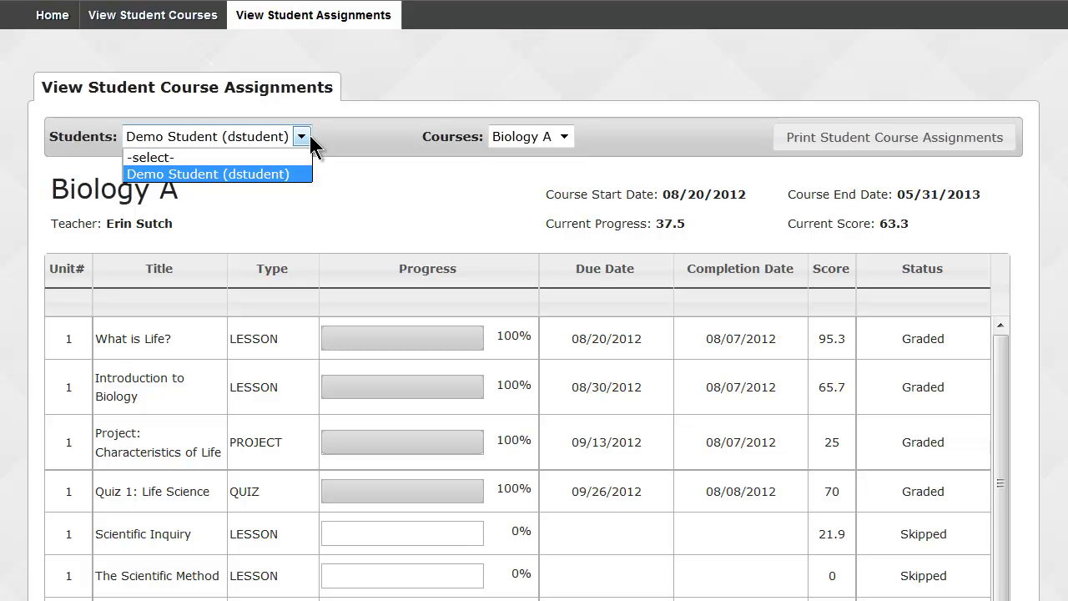
click(311, 137)
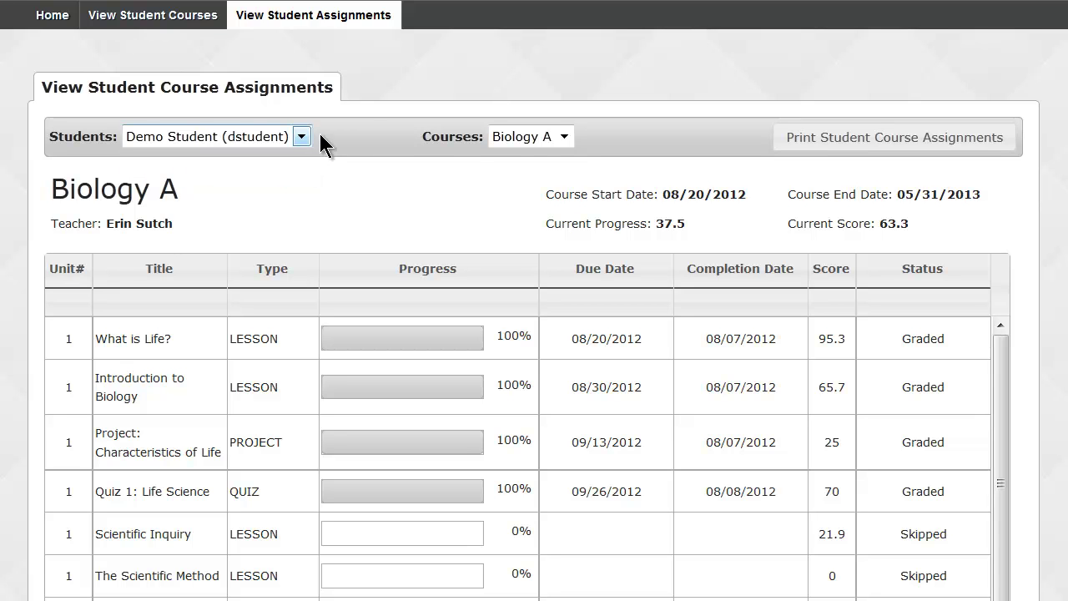
click(565, 136)
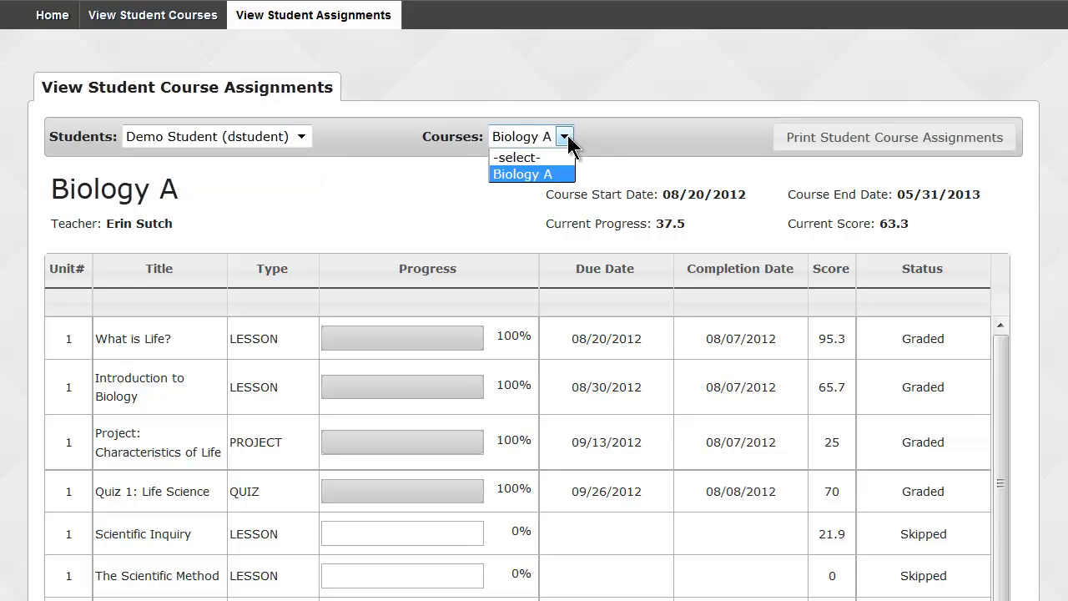
click(565, 136)
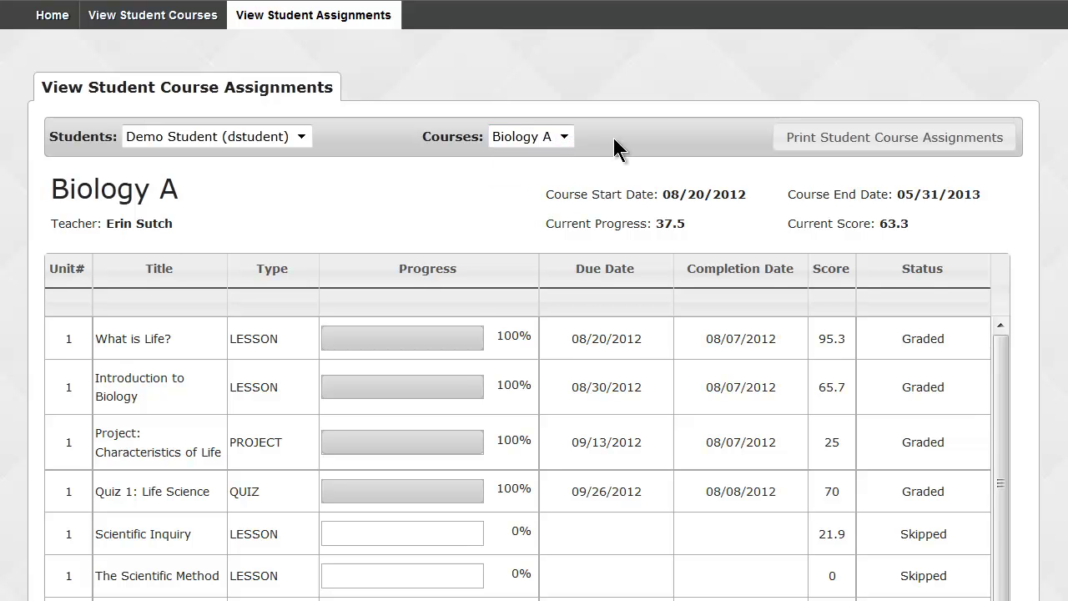
scroll(615, 149, down, 3)
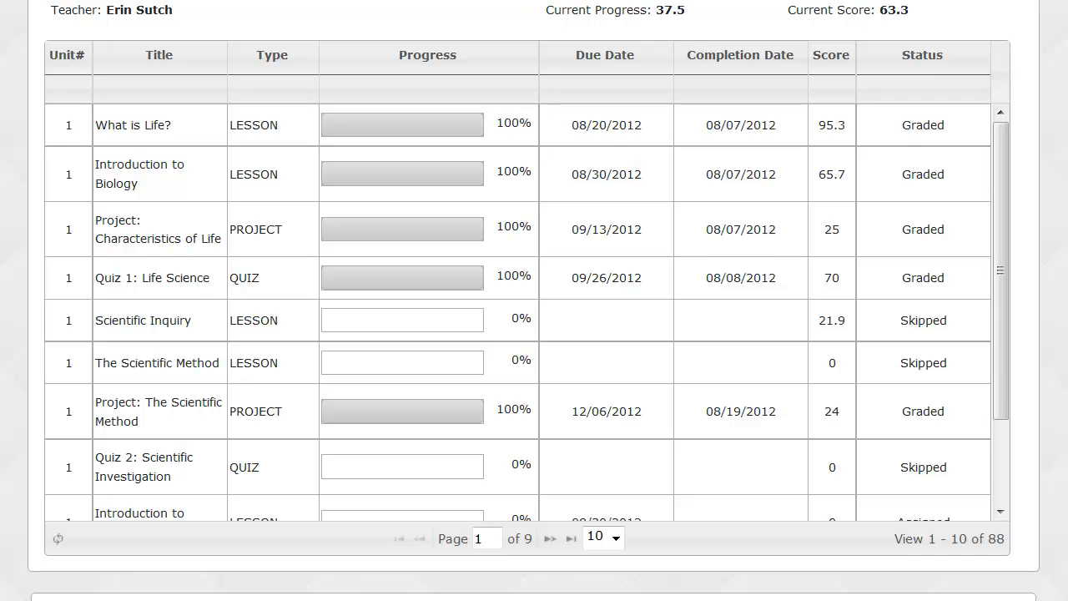
scroll(534, 300, up, 1)
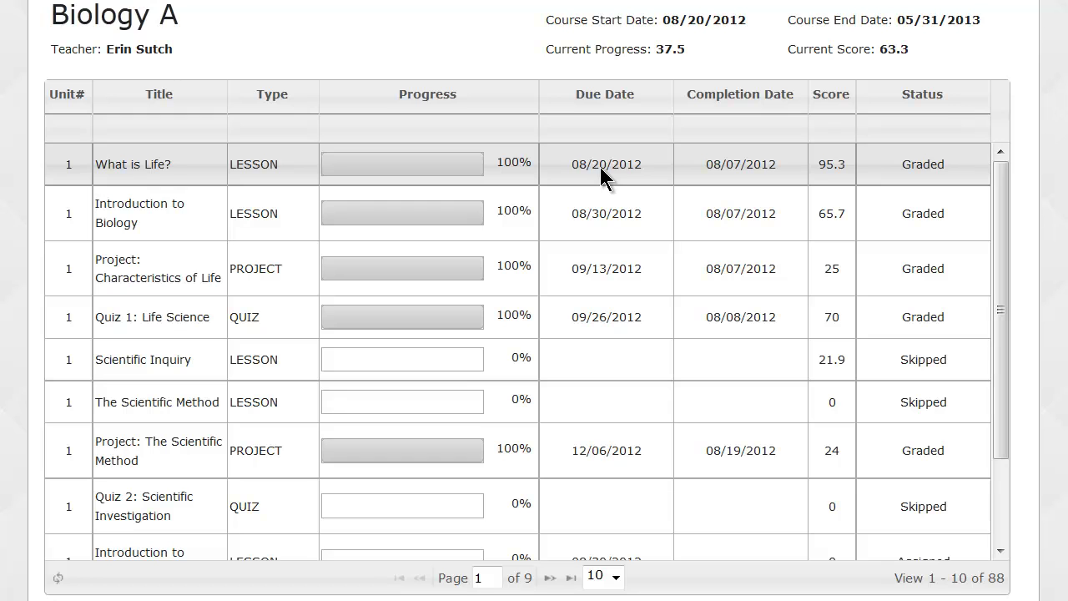
Highlight What is Life?'s date, score and status, plus the Skipped and Assigned statuses.
triple_click(788, 173)
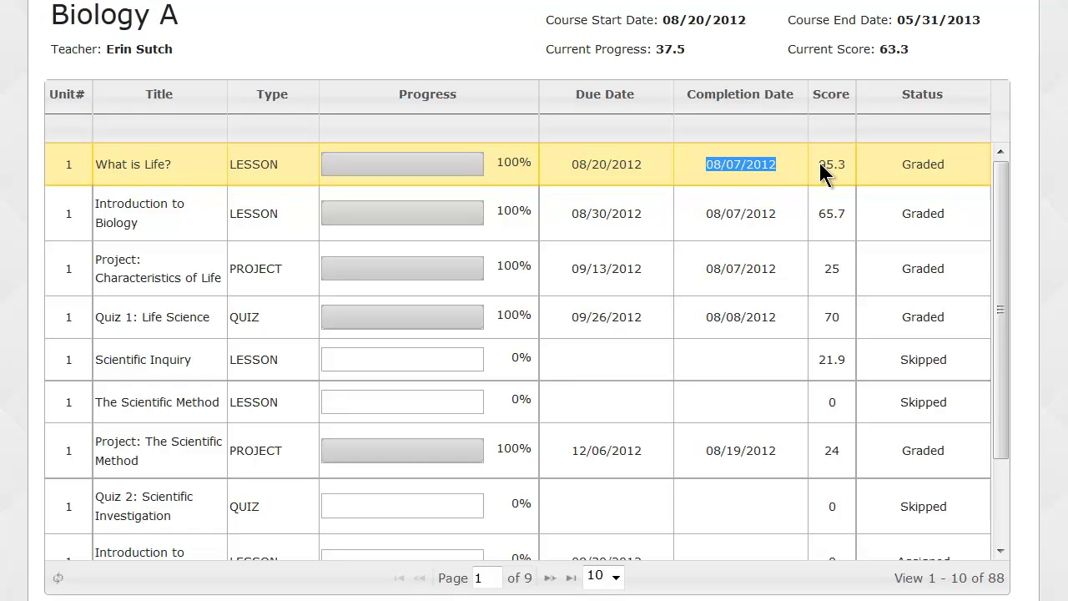
triple_click(828, 167)
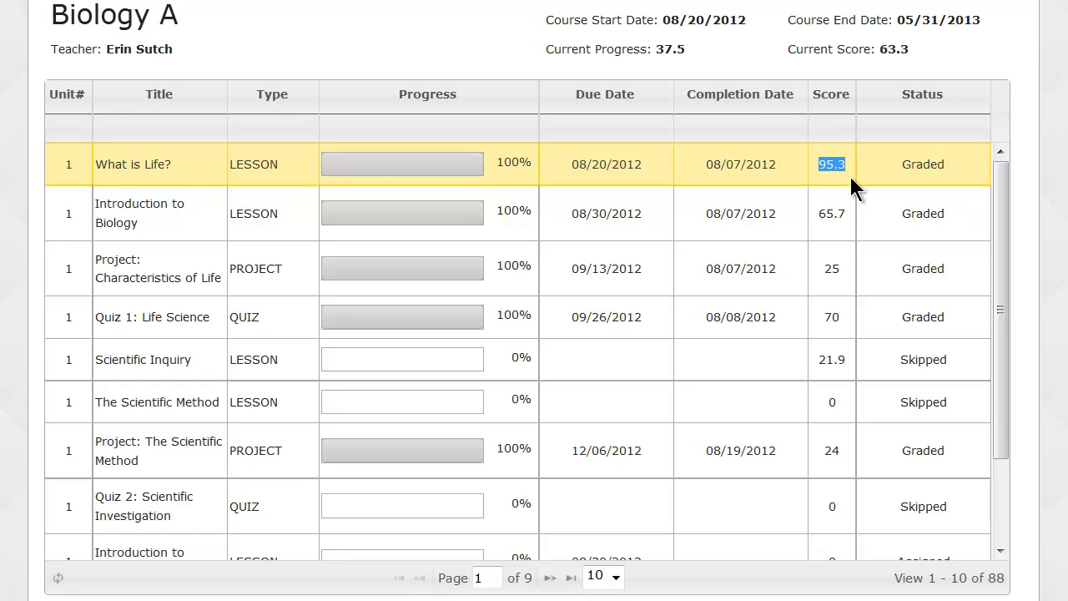
triple_click(947, 166)
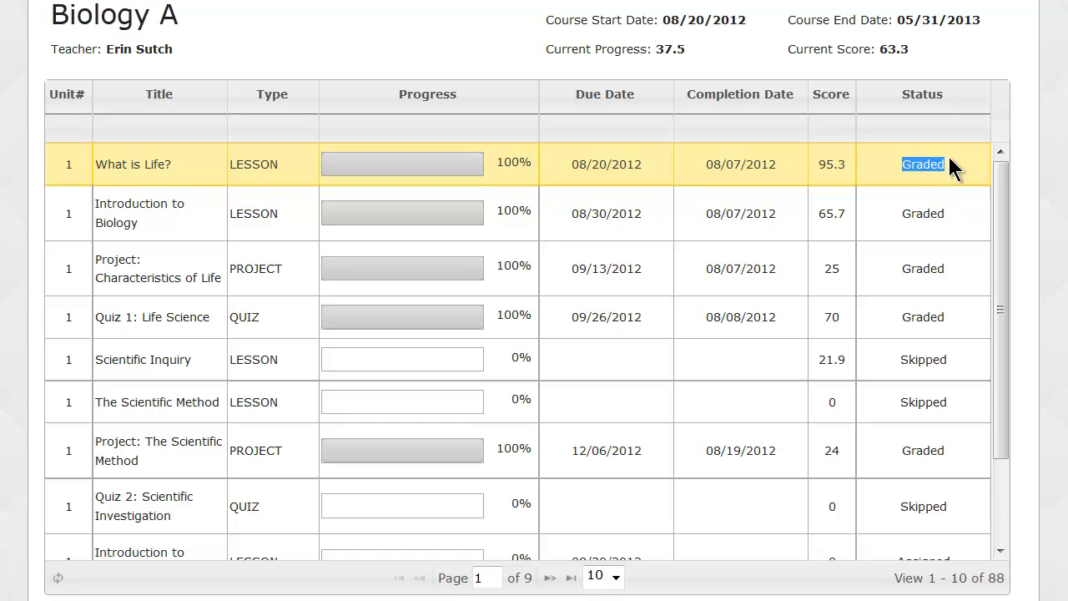
triple_click(951, 360)
drag(1003, 305, 1009, 408)
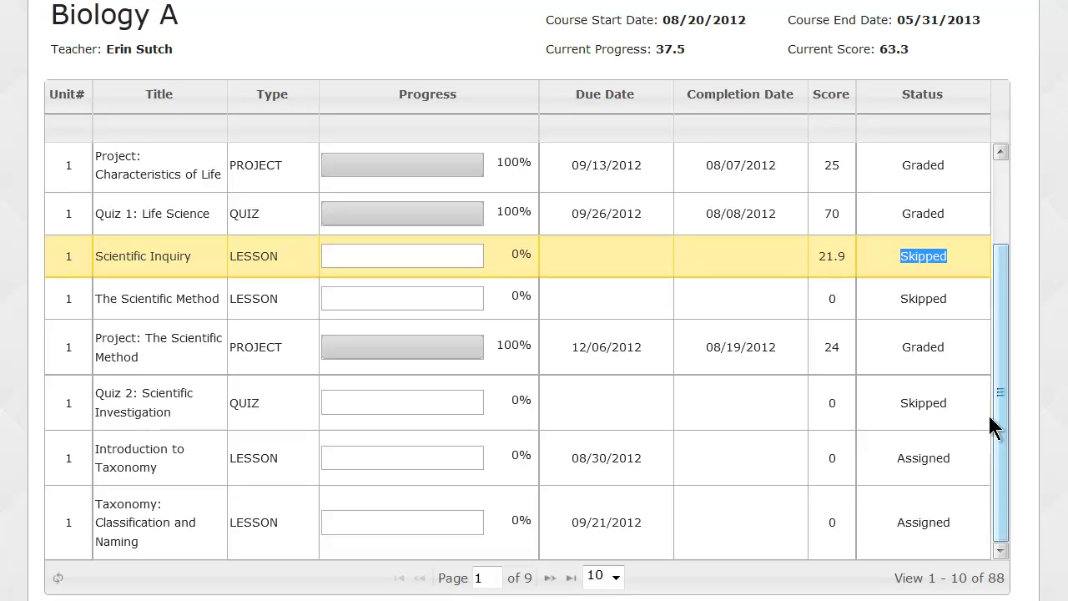
drag(897, 464, 955, 463)
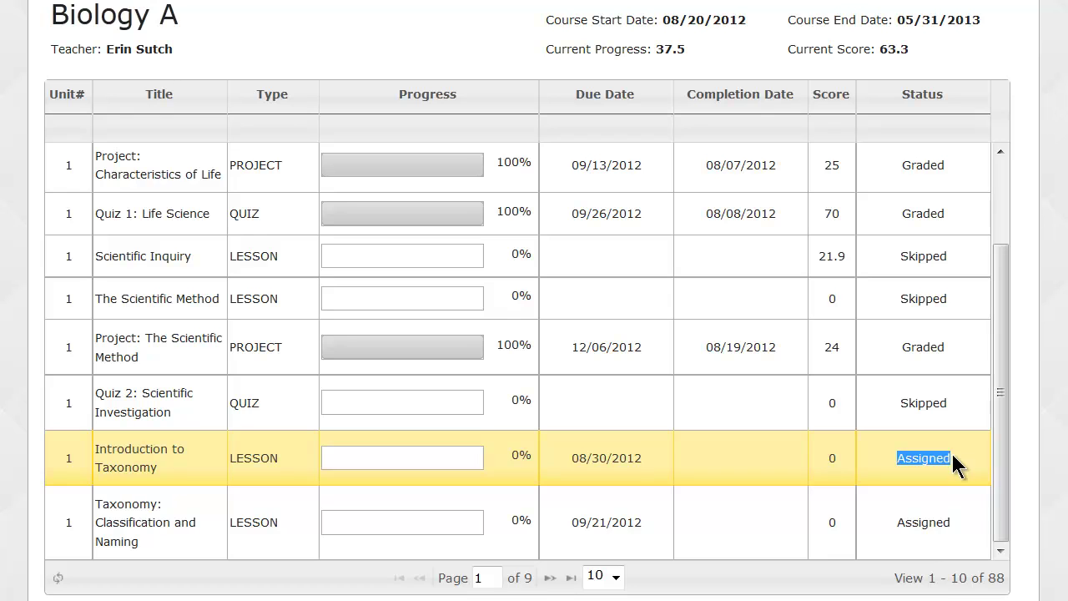
Show 30 assignments per page and review the longer list.
click(618, 583)
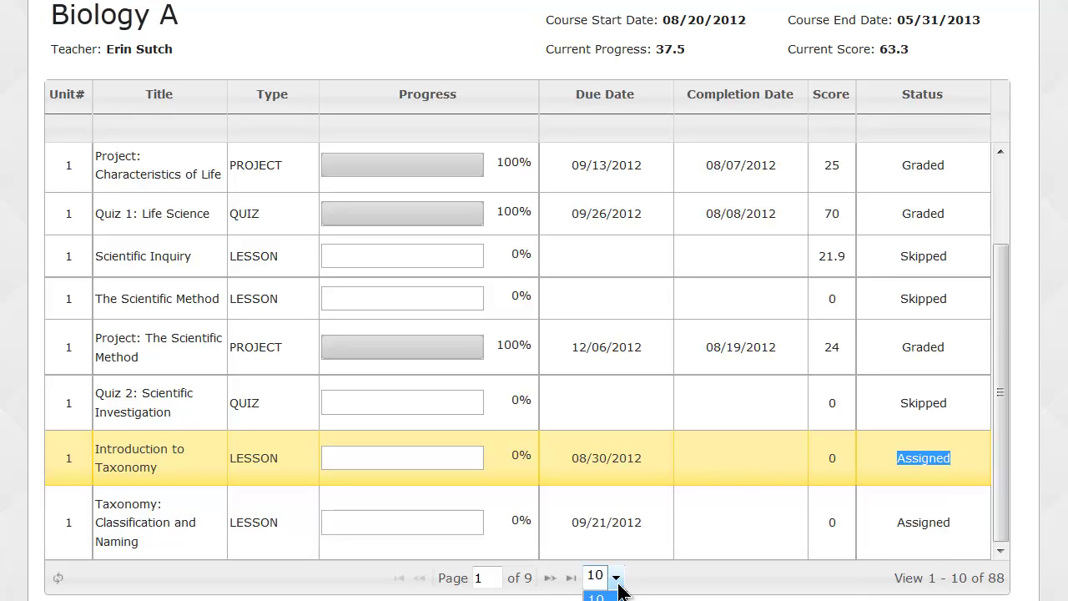
click(600, 599)
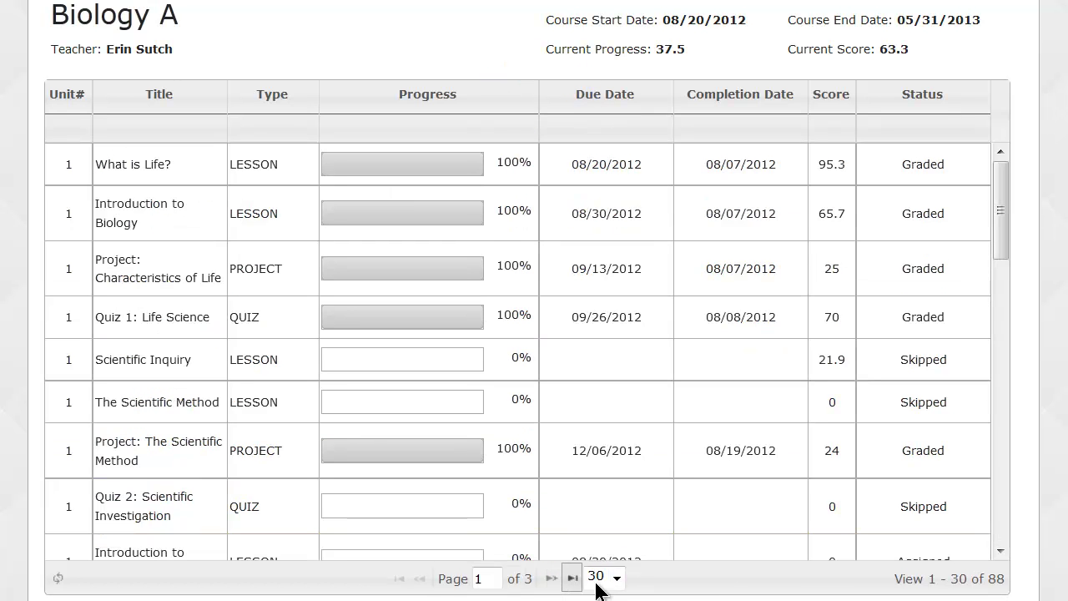
drag(998, 227, 992, 333)
drag(890, 398, 963, 402)
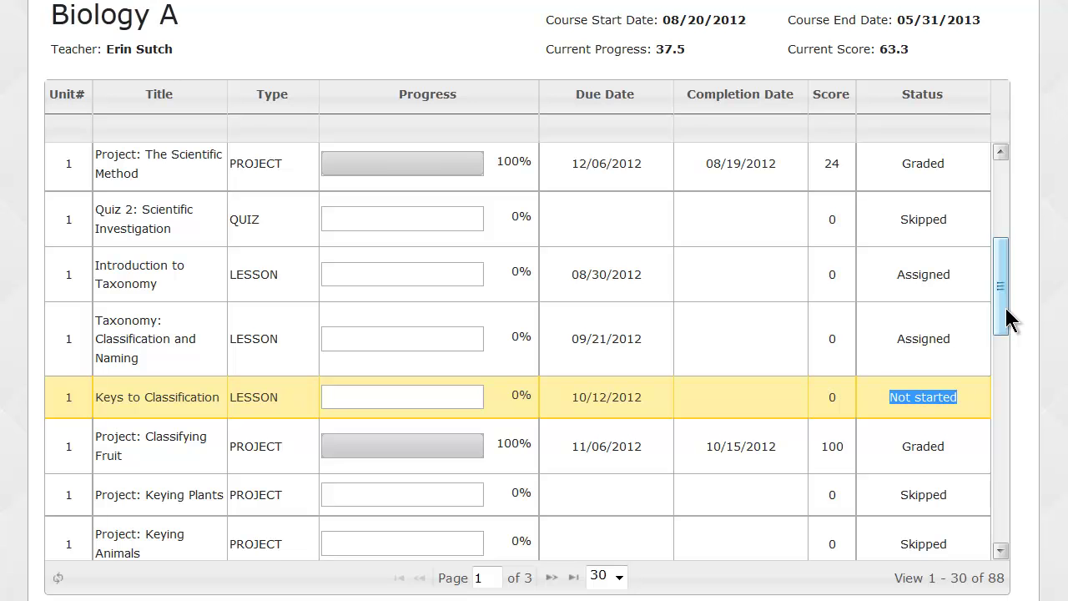
drag(1007, 319, 1007, 229)
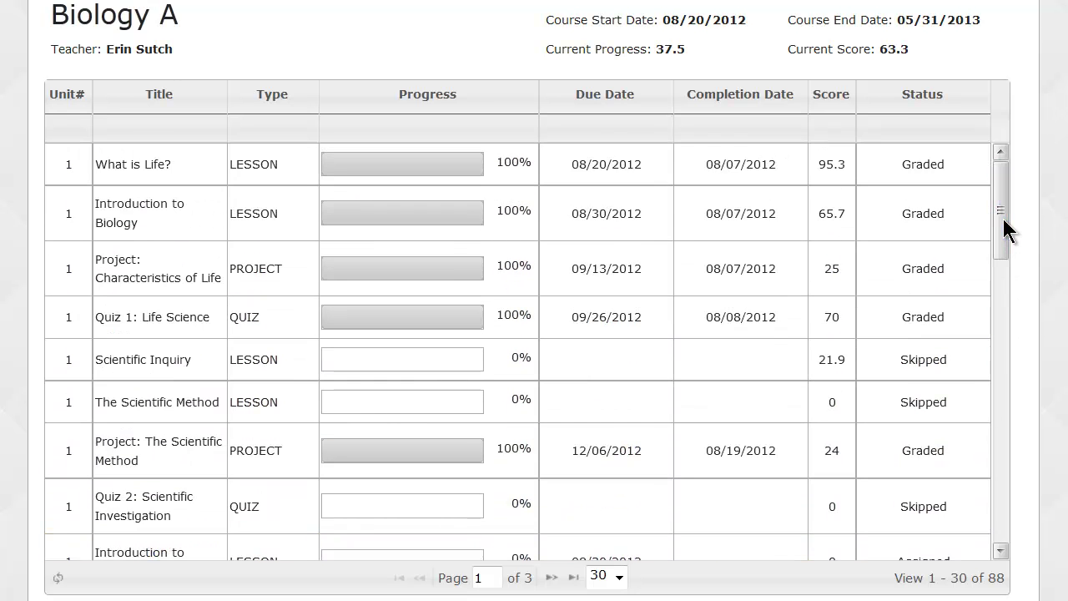
Mark the What is Life? and Quiz 1: Life Science rows, then sign out.
click(280, 173)
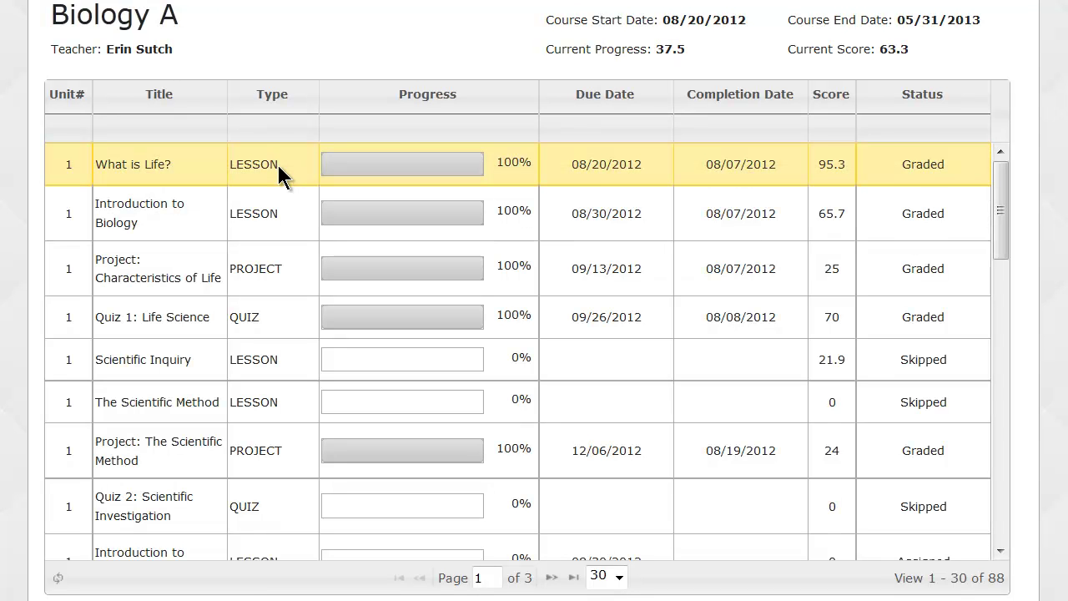
click(277, 331)
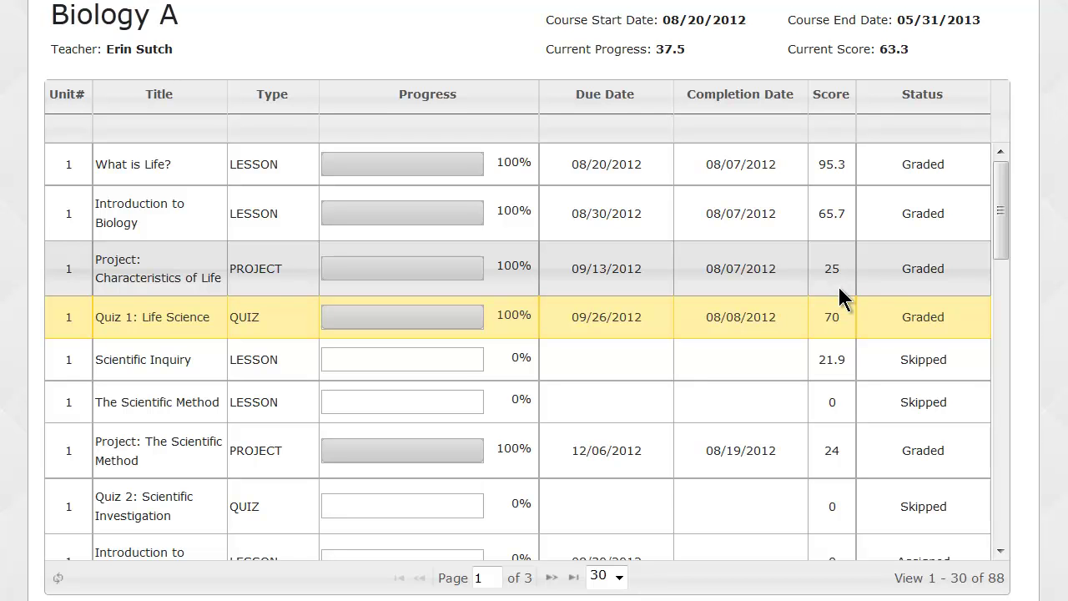
scroll(837, 284, up, 2)
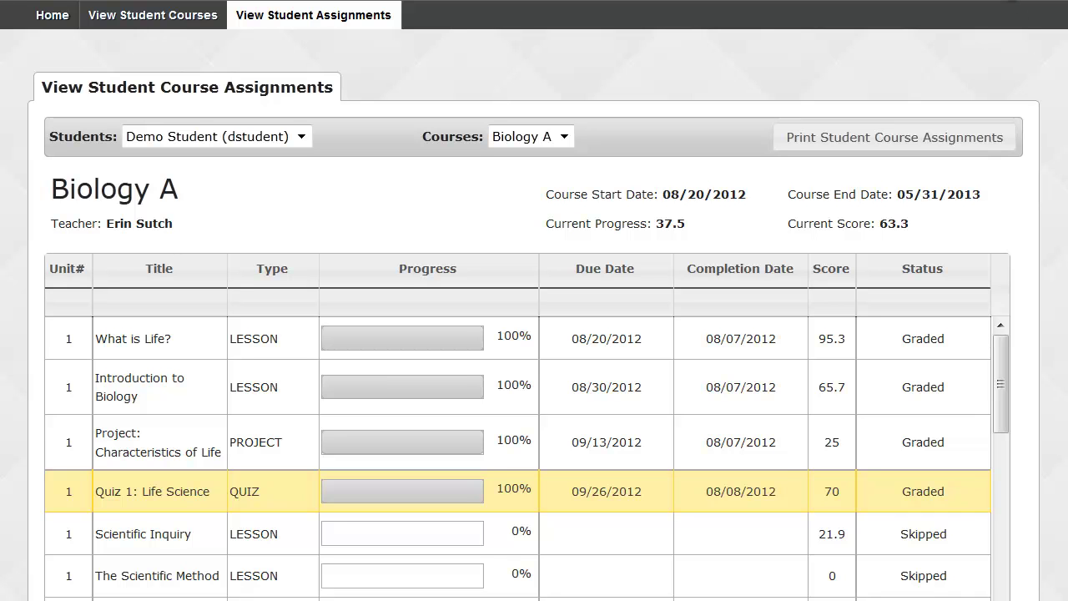
click(1012, 0)
Log in with the saved admin username and autofilled password.
click(599, 94)
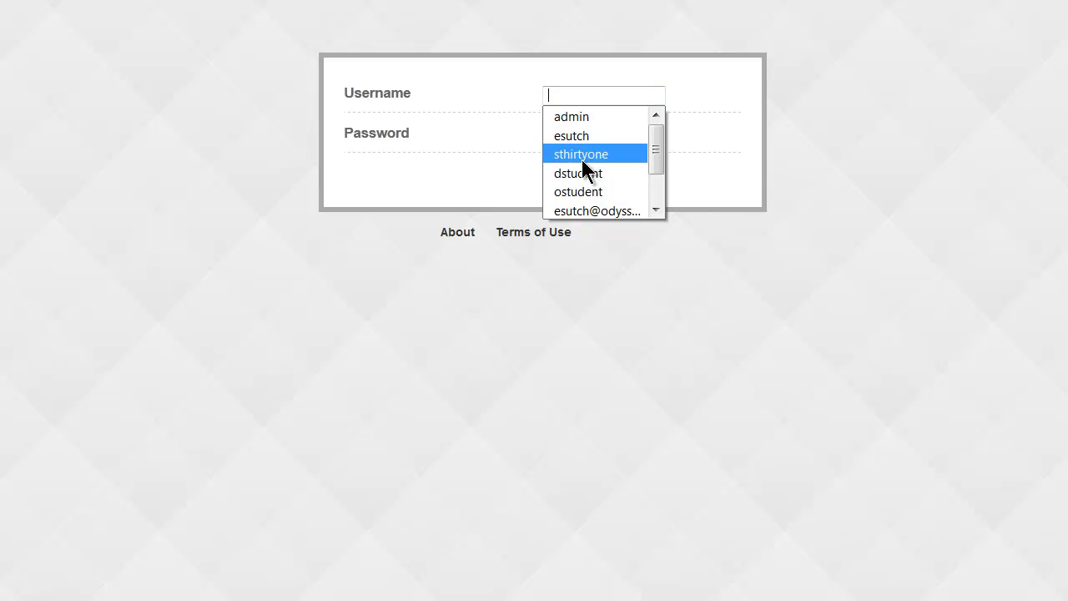
click(587, 118)
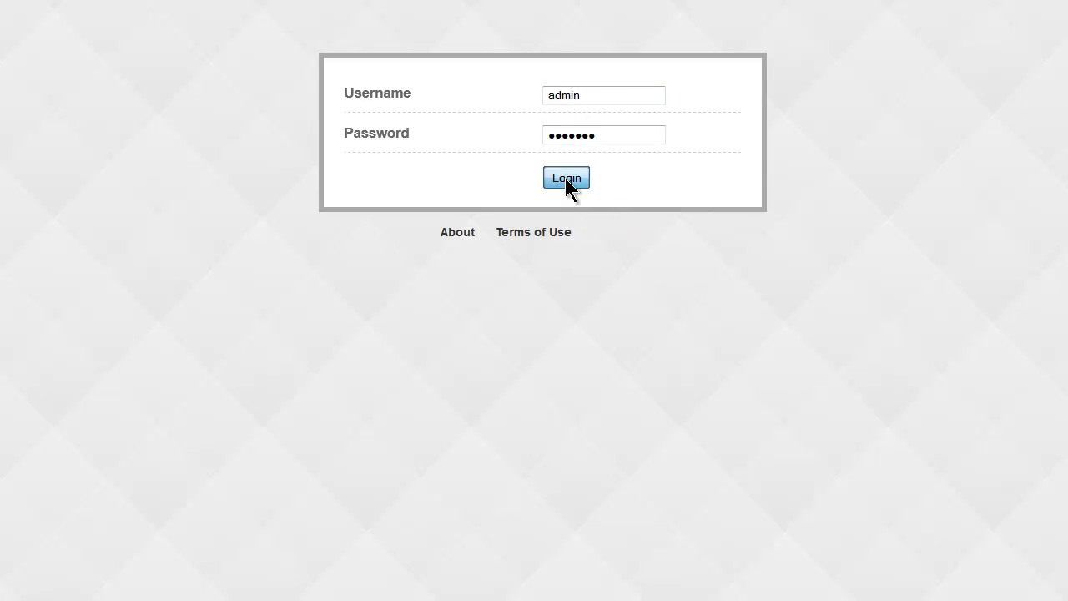
click(565, 177)
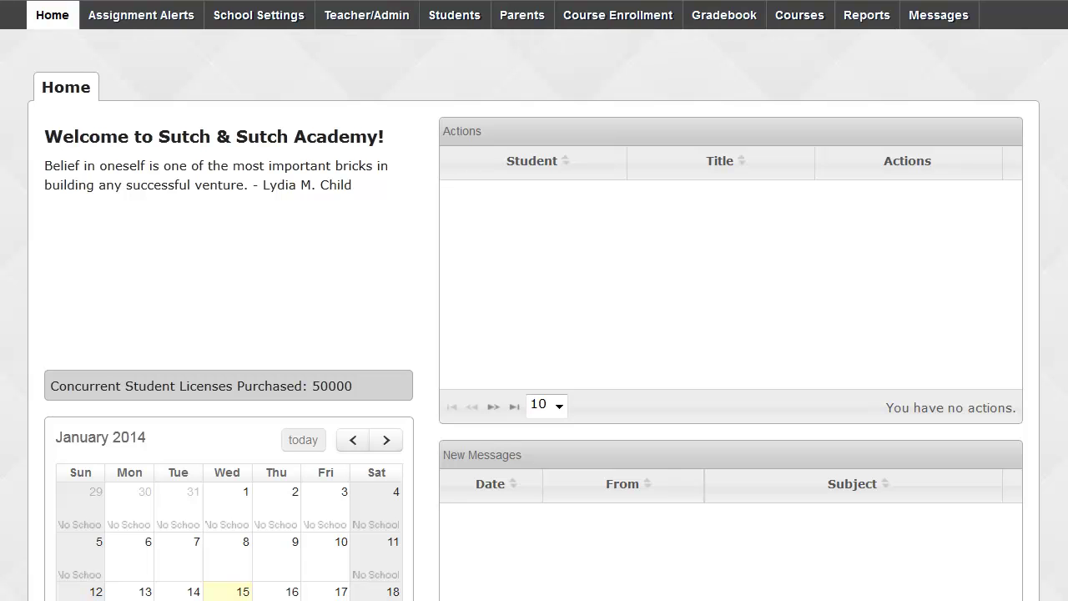
Open the Faculty Progress report and pick August 26, 2013 as the start date.
click(865, 16)
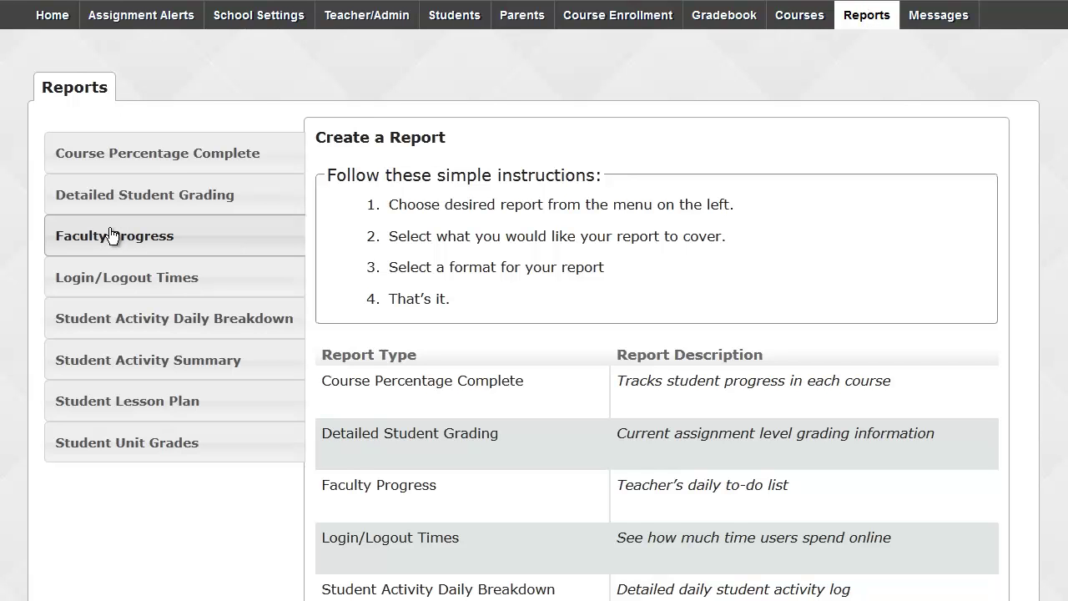
click(288, 240)
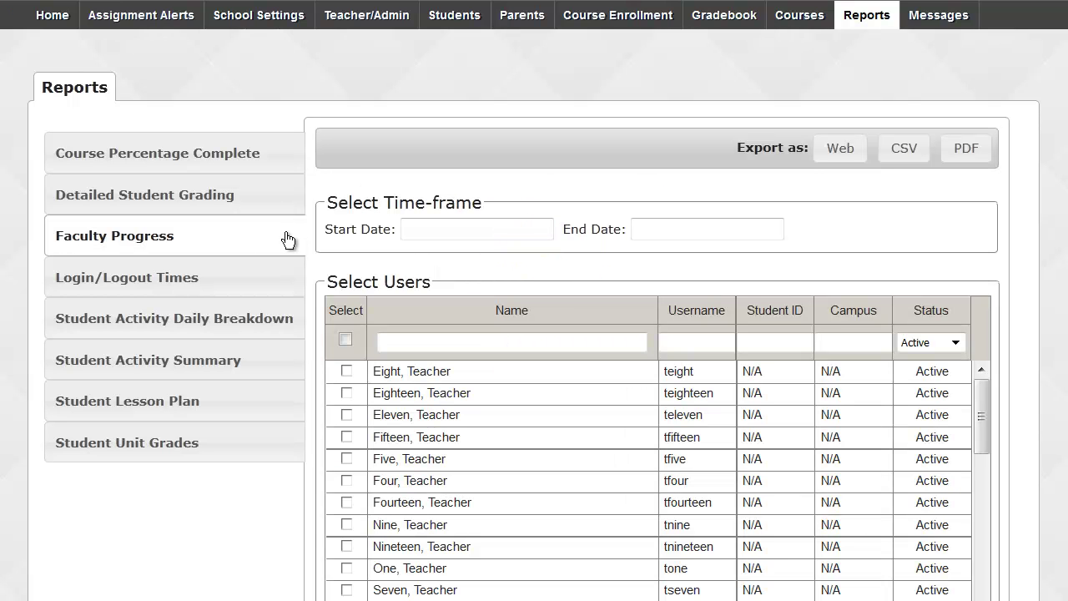
scroll(288, 240, down, 2)
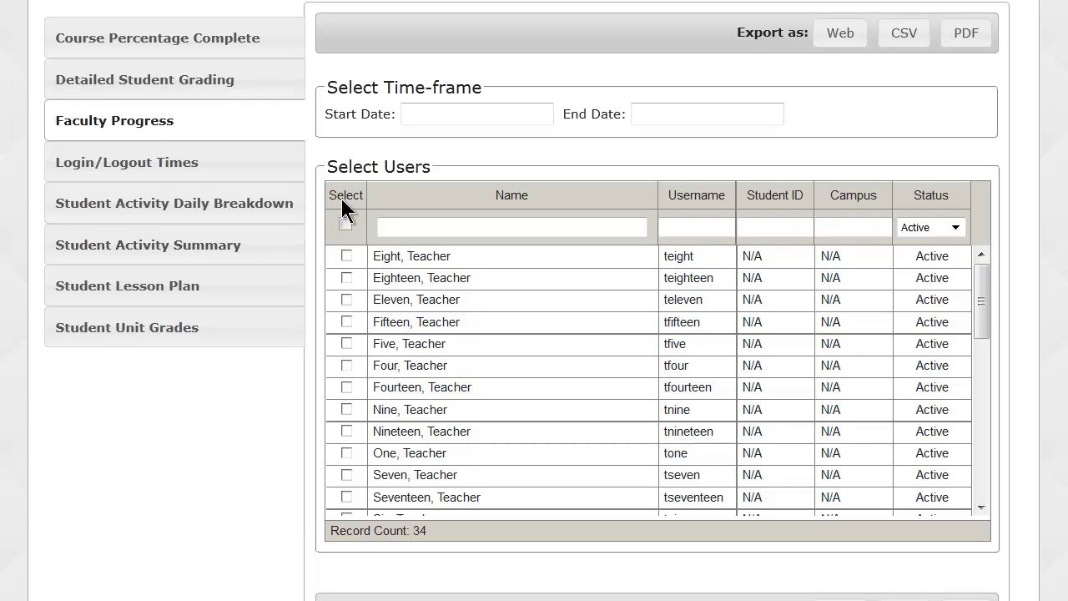
click(428, 118)
click(418, 143)
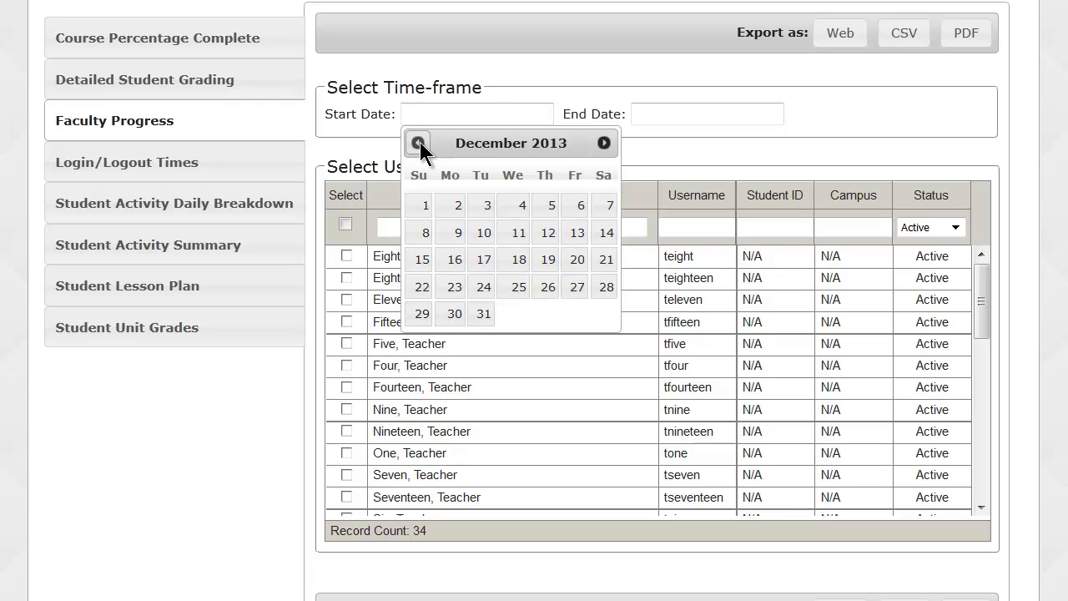
click(418, 143)
click(419, 144)
click(418, 143)
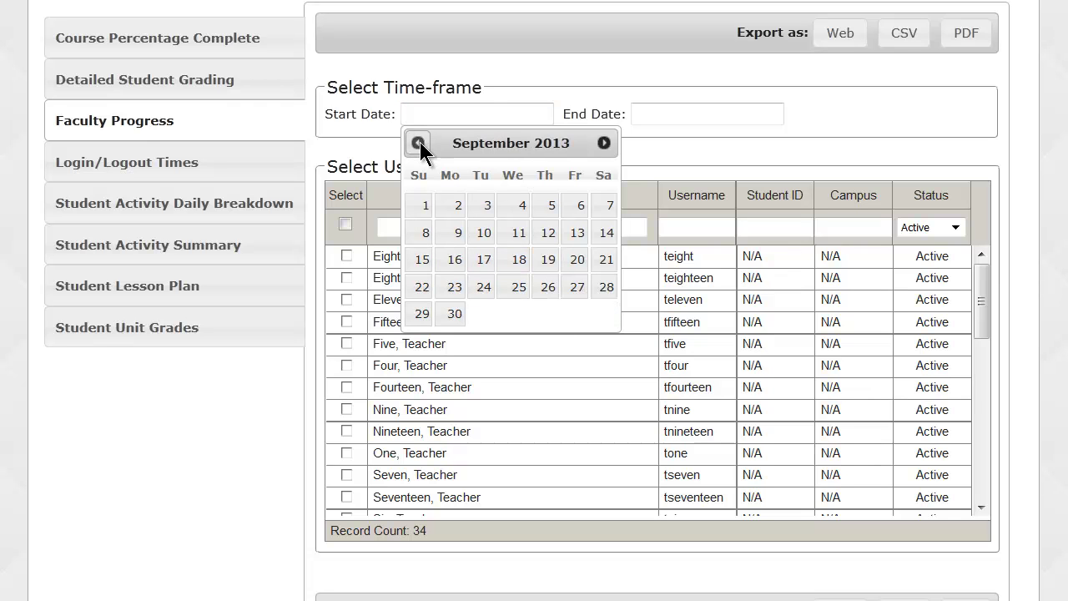
click(419, 144)
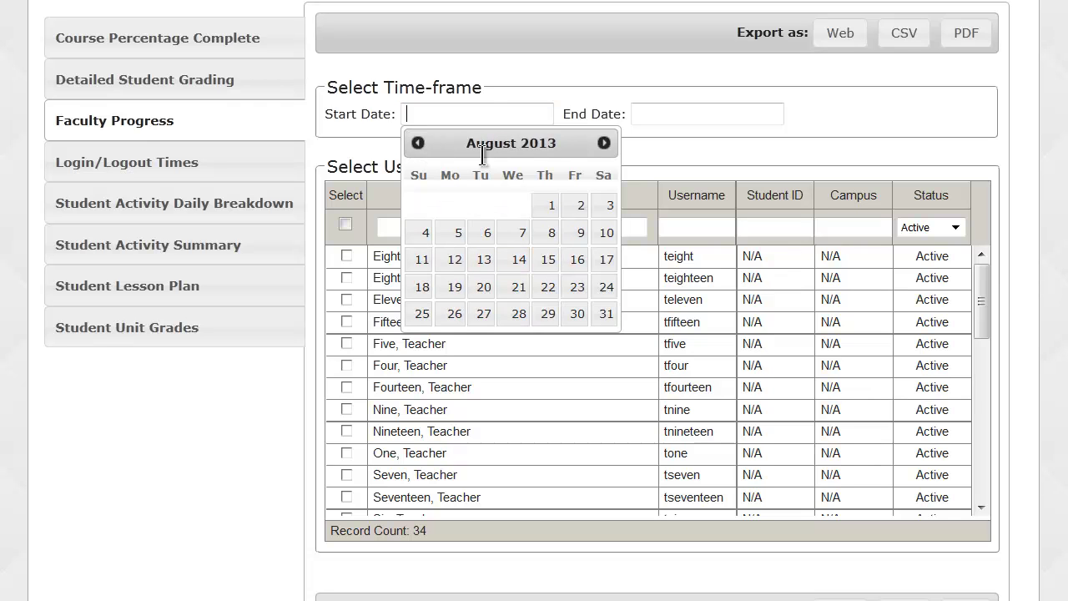
click(453, 312)
Confirm 08/26/2013, set the 01/15/2014 end date, and filter names for the teacher.
click(652, 113)
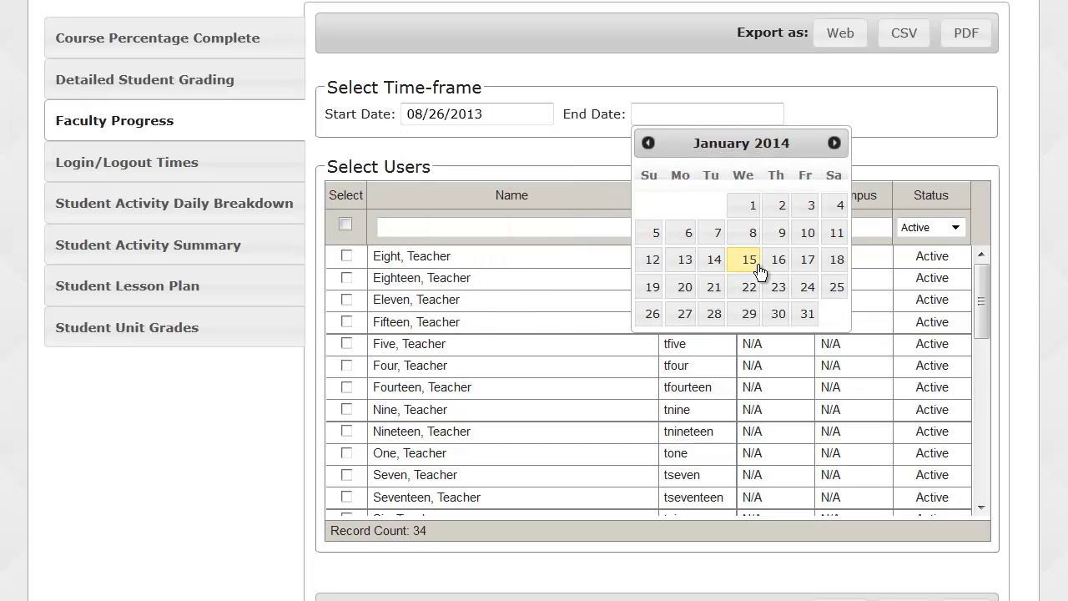
click(753, 264)
click(404, 222)
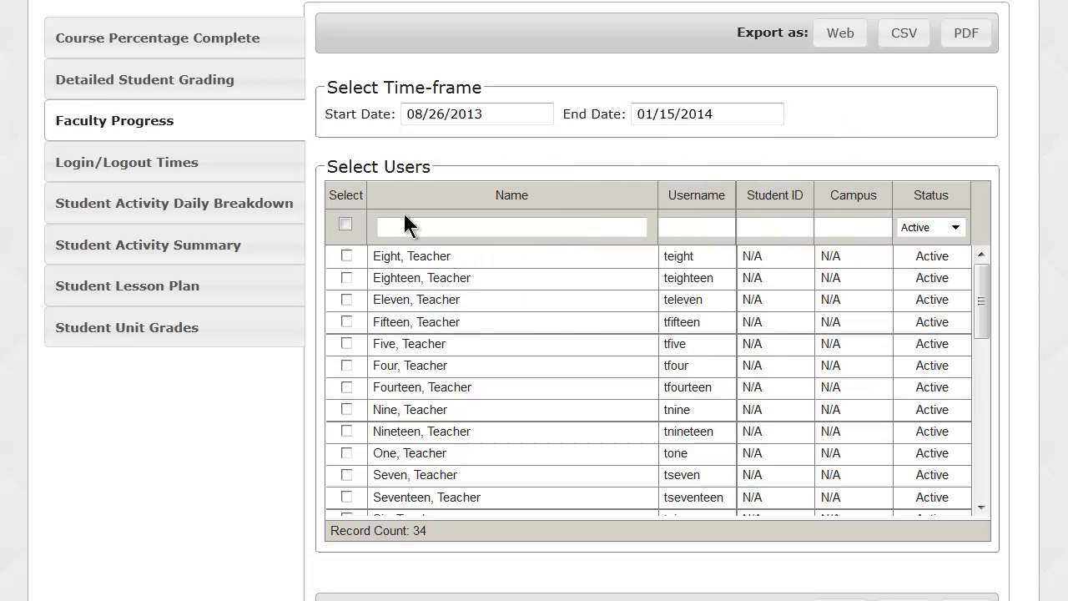
text(erin)
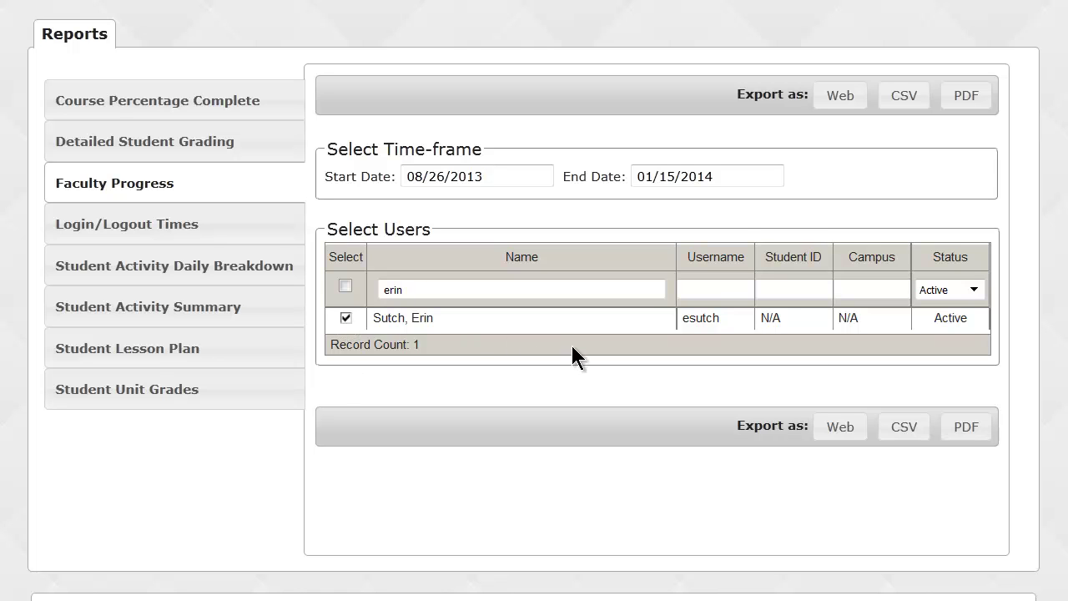
Export the Faculty Progress report as a PDF in Adobe Reader and highlight its Not Current status.
click(966, 428)
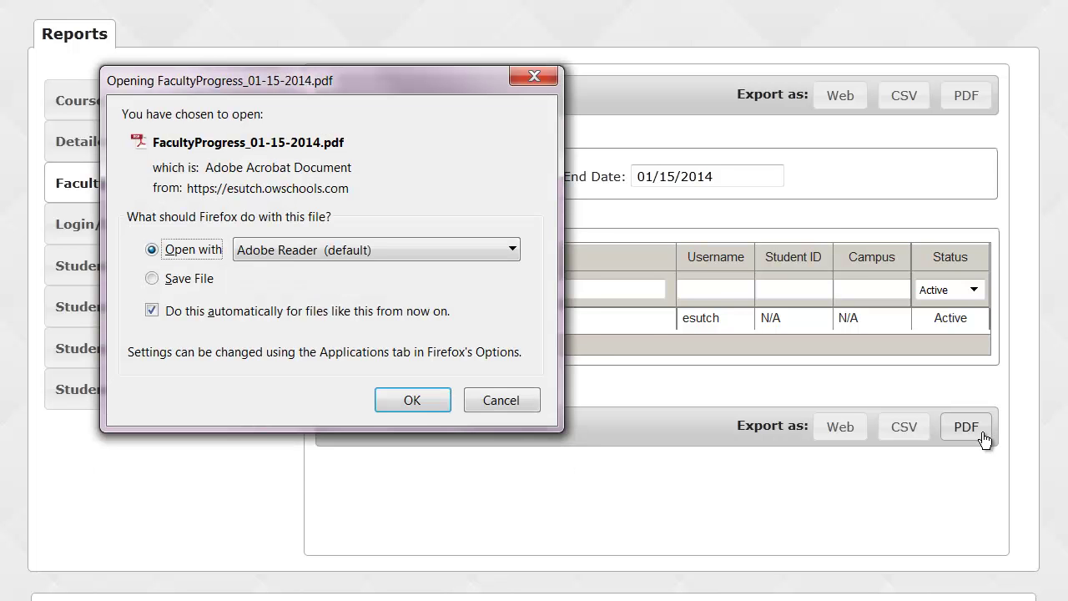
click(414, 400)
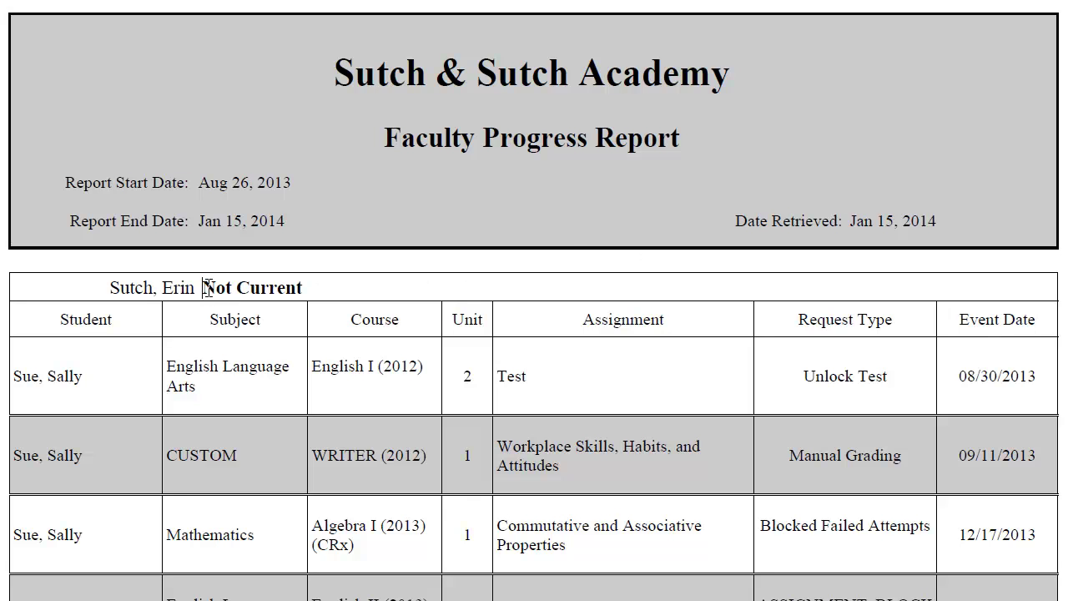
drag(204, 287, 300, 287)
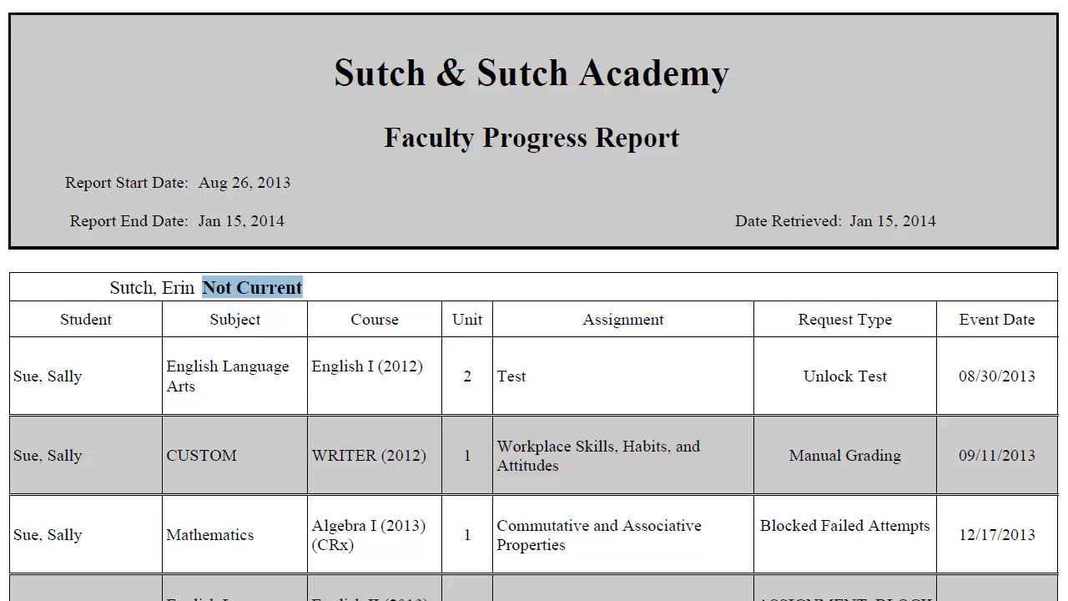
Highlight event dates 09/11/2013 and 12/17/2013, the Manual Grading request type, and the faculty header.
scroll(534, 300, down, 3)
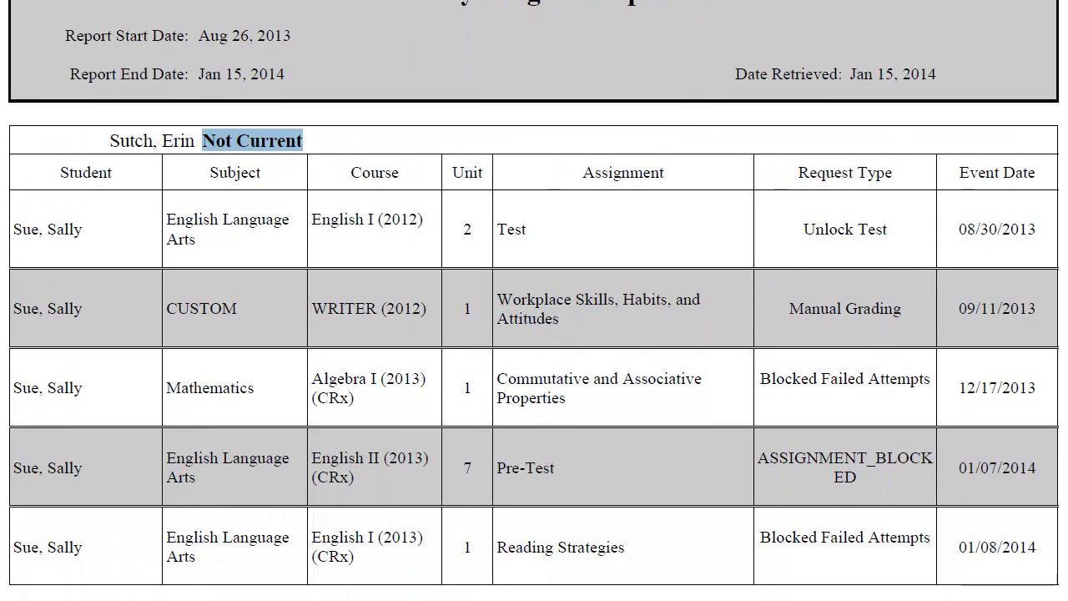
scroll(534, 300, down, 1)
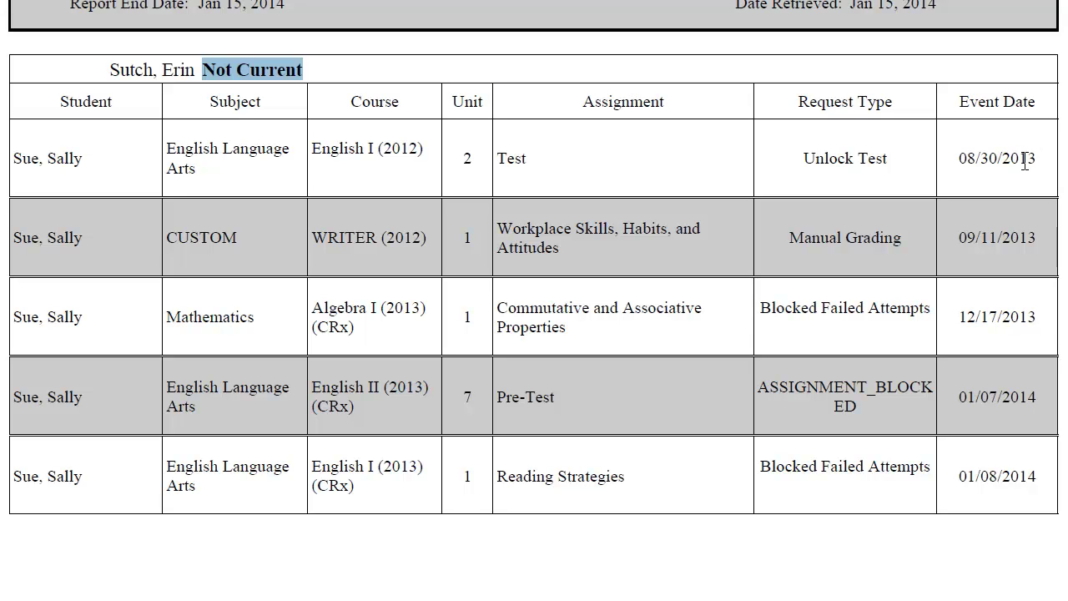
drag(958, 242, 1038, 242)
drag(956, 322, 1043, 323)
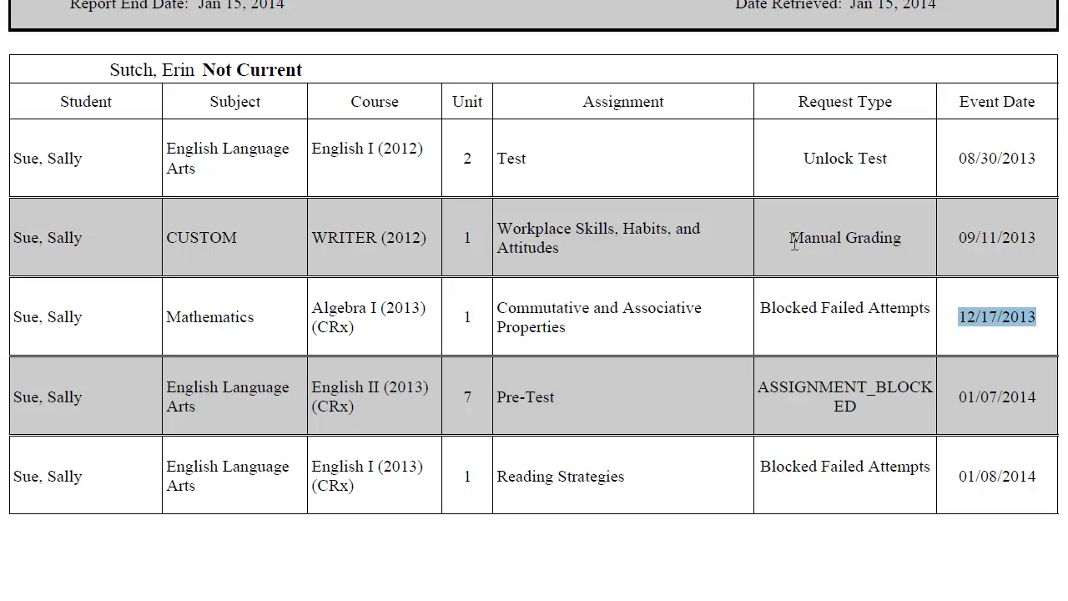
drag(790, 239, 900, 244)
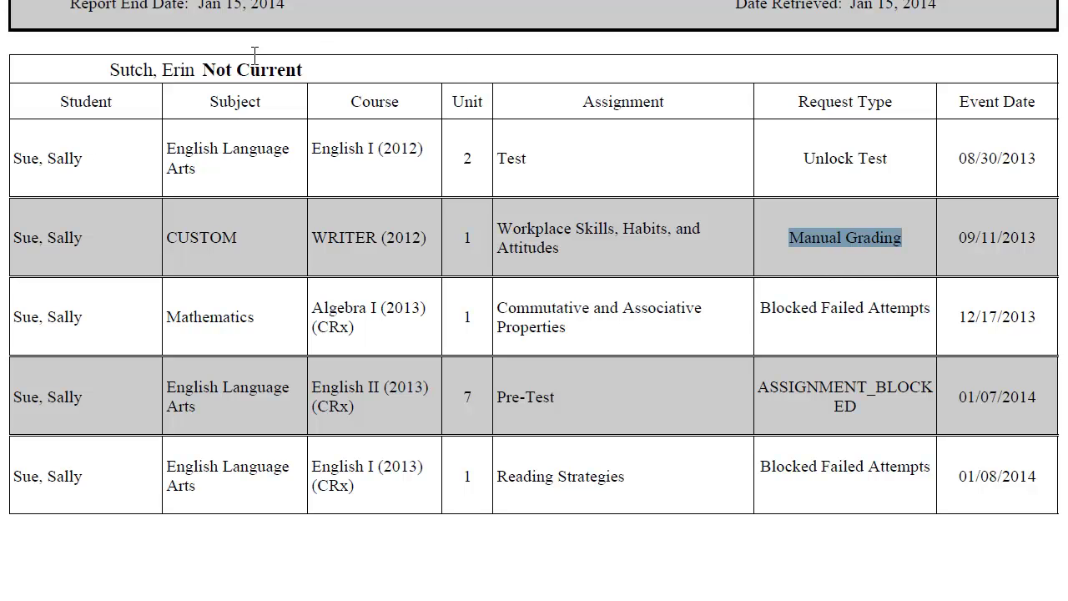
drag(111, 70, 189, 66)
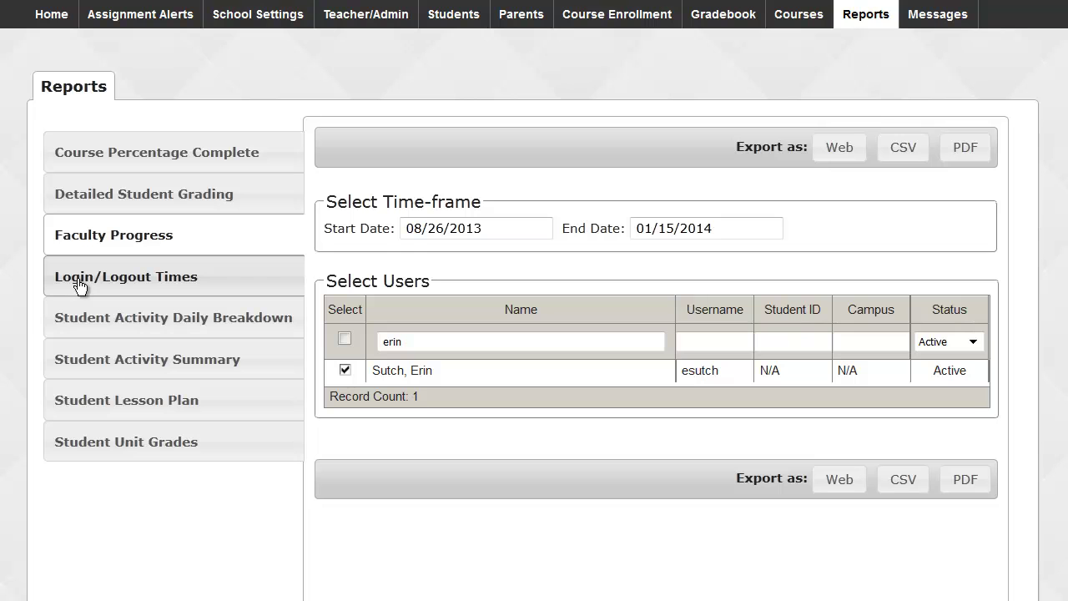
In the course catalog, compare the All Standard, Custom, My Courses and Archived filters, ending on All Standard.
click(798, 32)
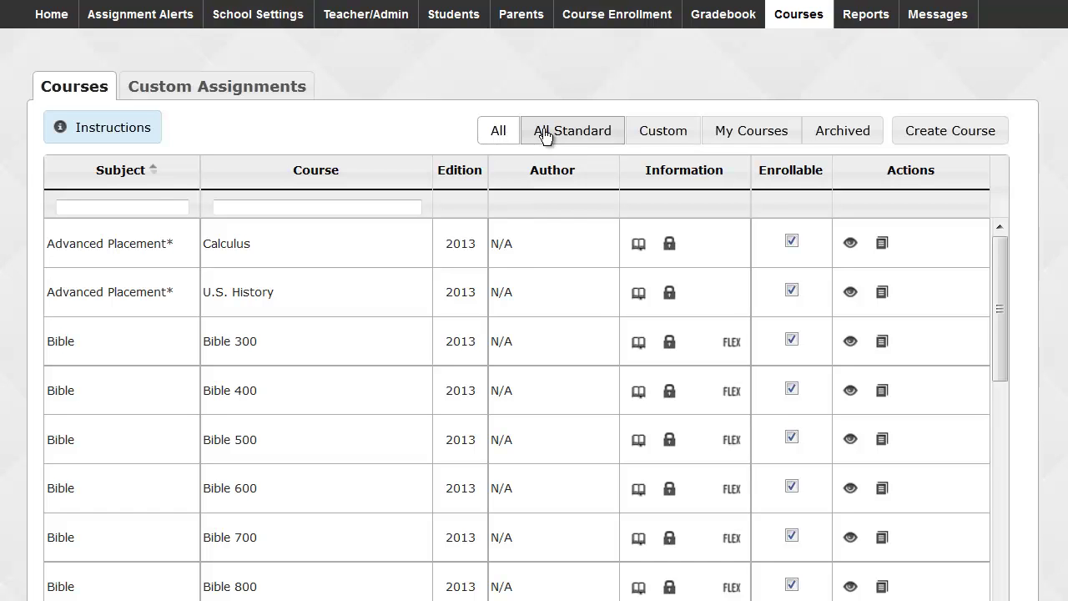
click(544, 136)
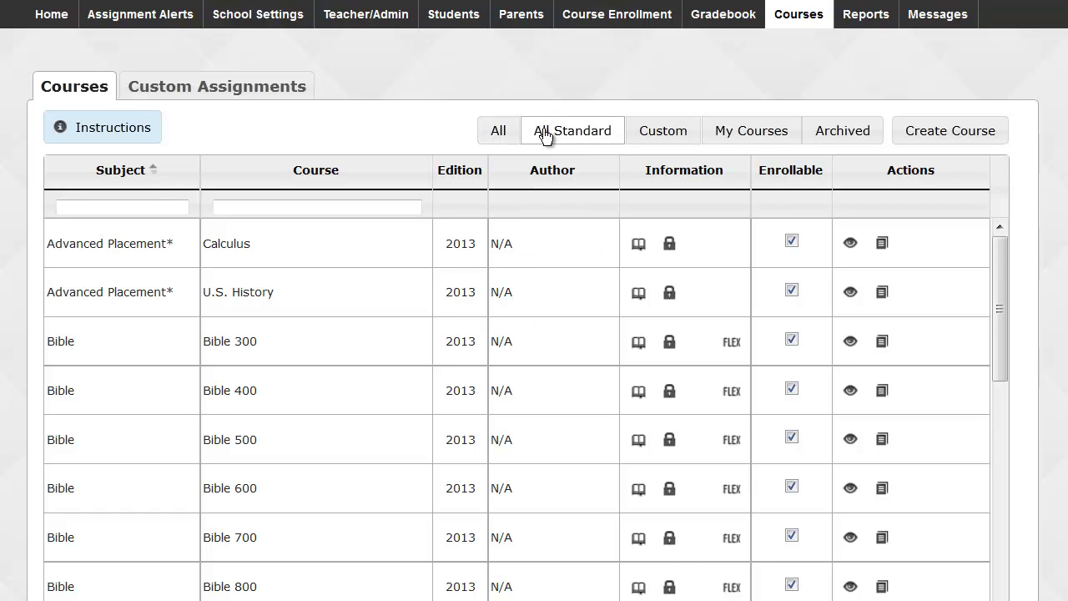
click(666, 137)
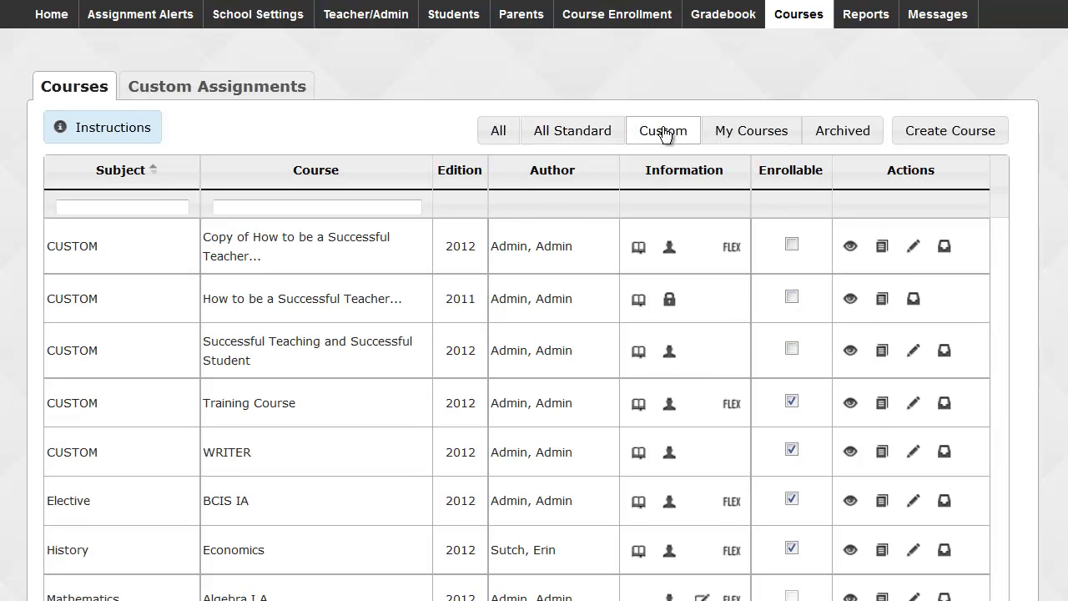
click(740, 135)
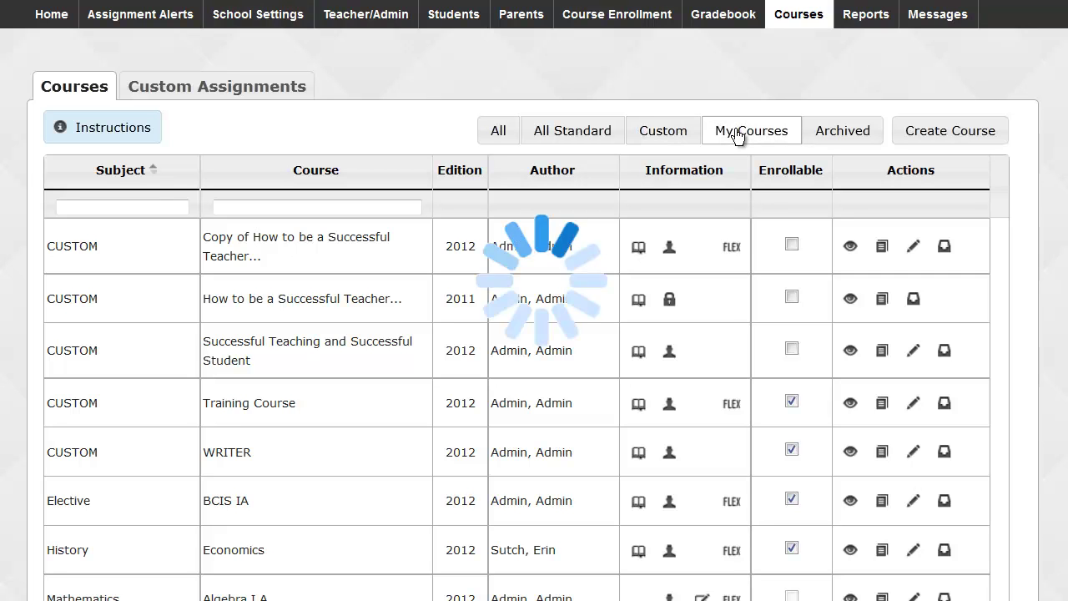
click(820, 133)
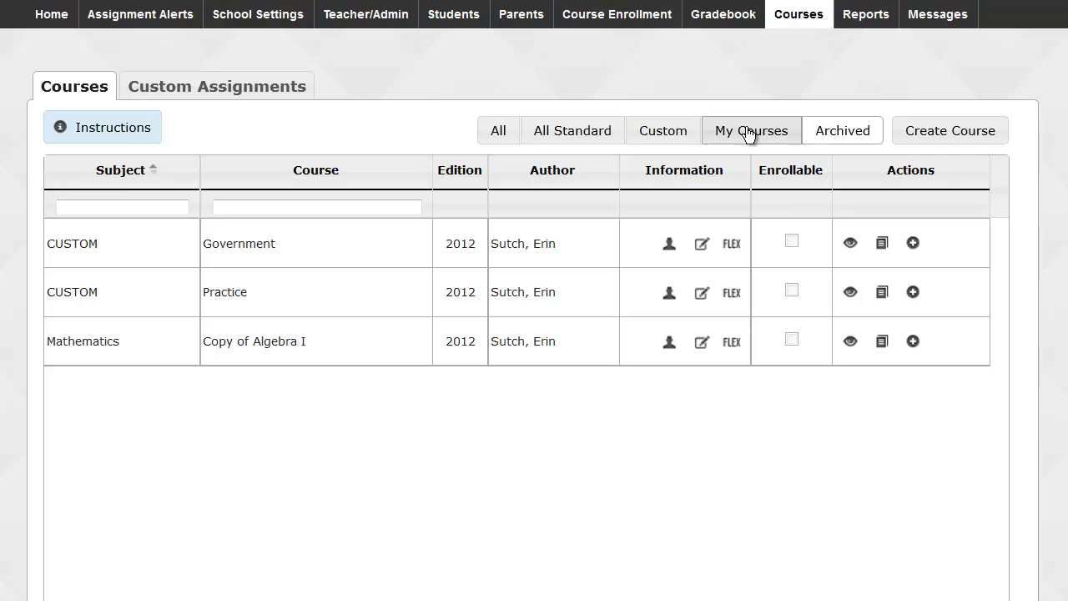
click(604, 137)
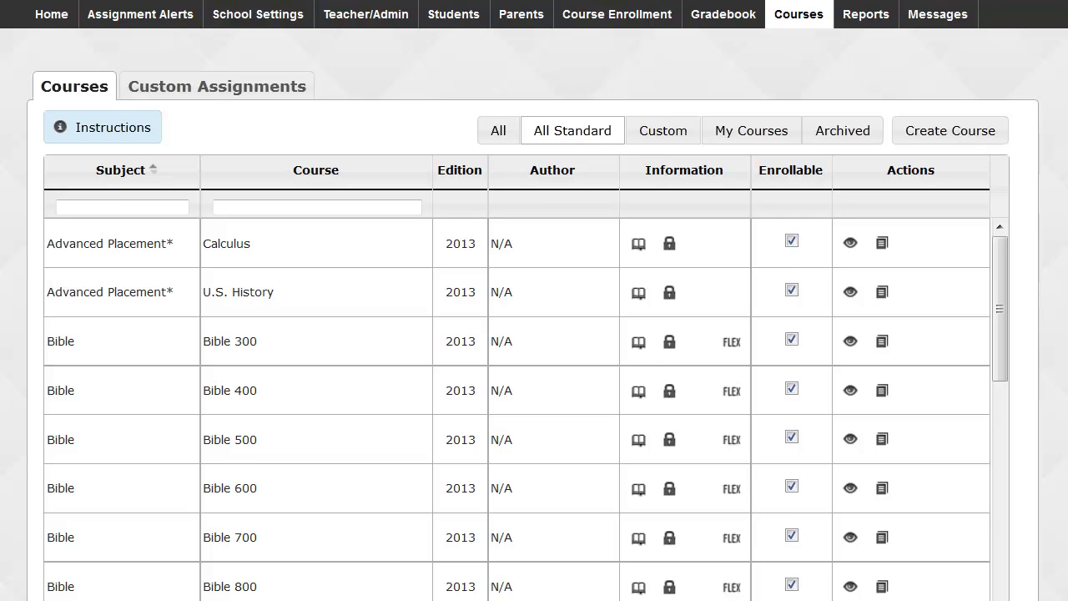
Sort the standard courses alphabetically by the Course column.
scroll(1042, 131, down, 1)
scroll(534, 333, down, 2)
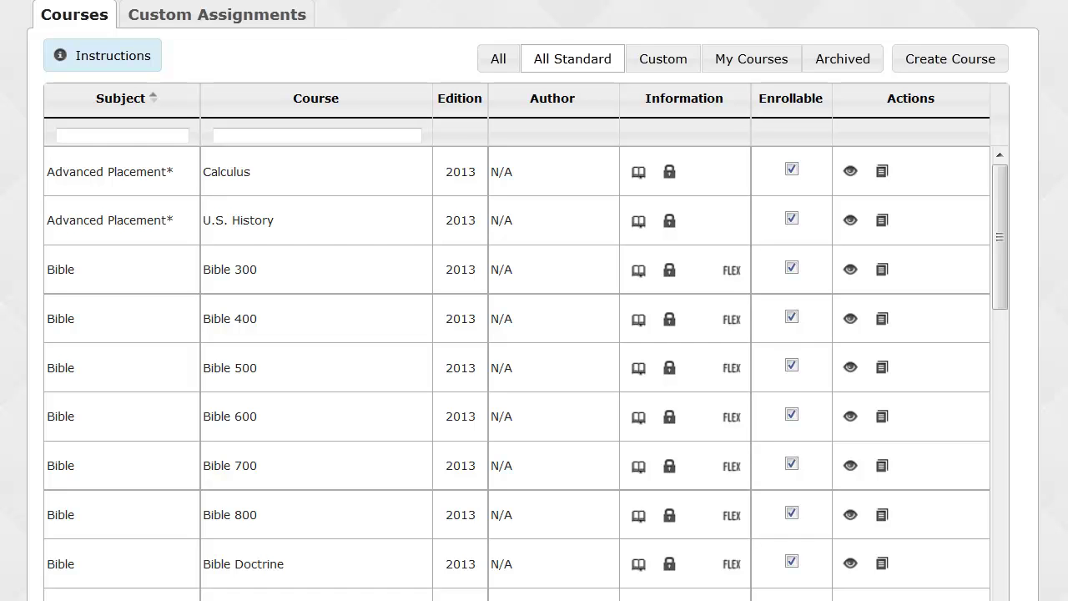
click(334, 102)
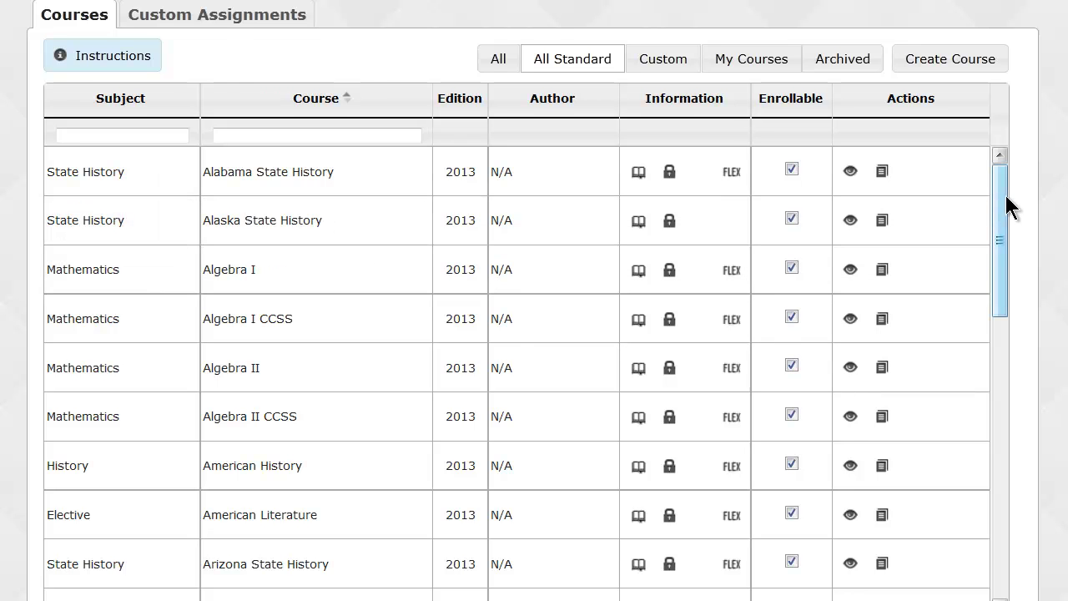
scroll(991, 198, up, 1)
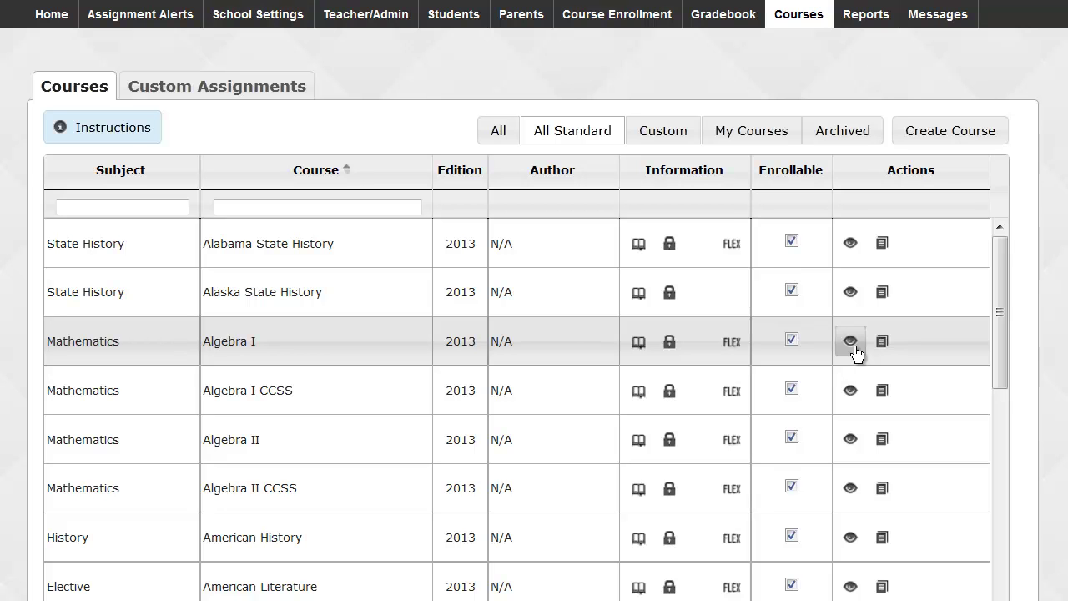
Open the Distributive Property lesson from Algebra I's FOUNDATIONS OF ALGEBRA unit and read through it.
click(853, 344)
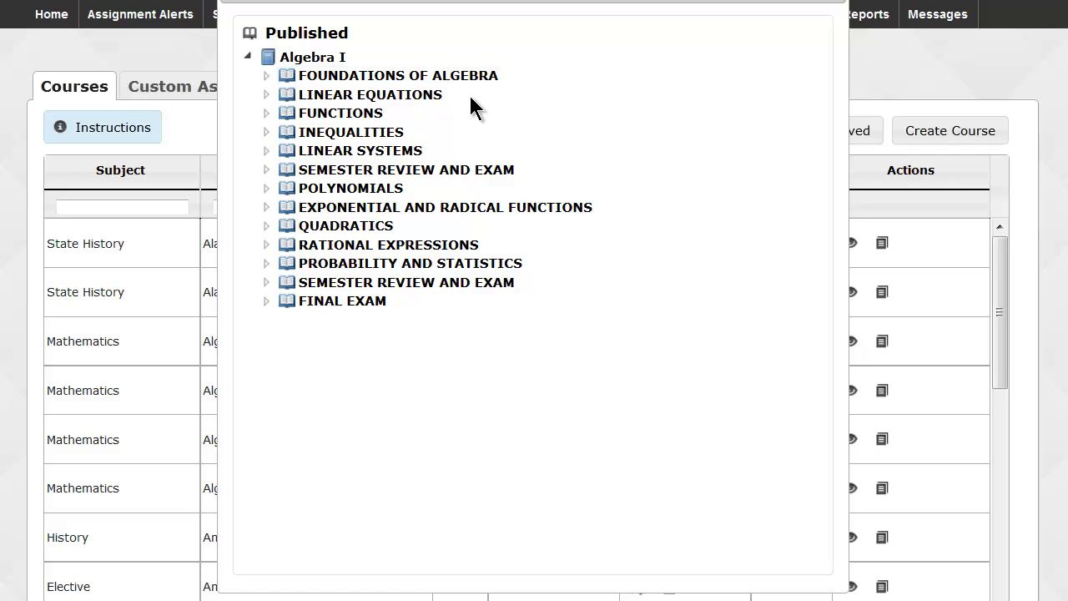
click(266, 76)
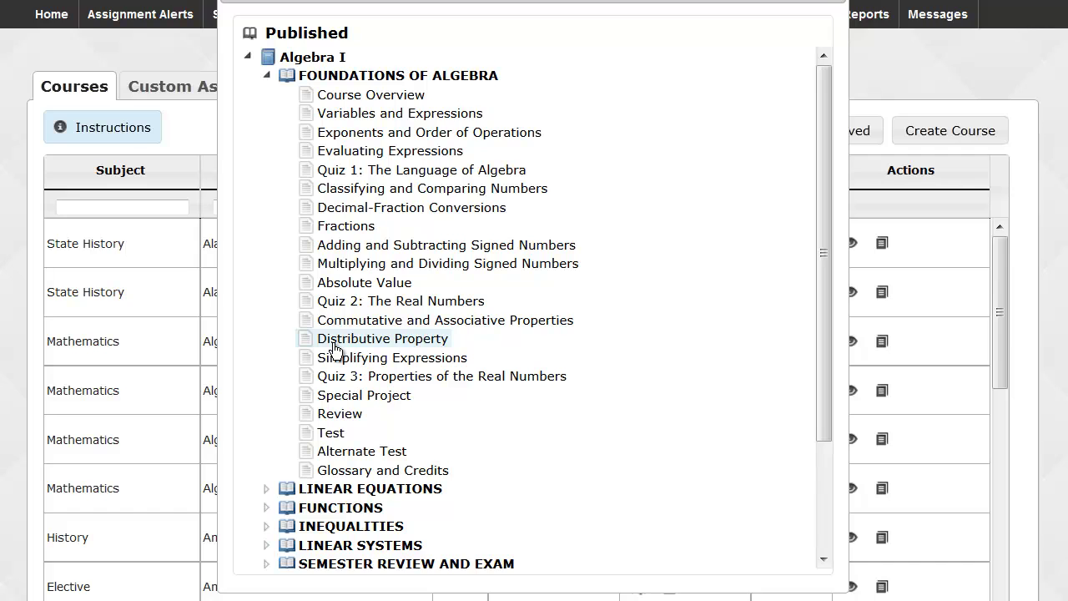
click(333, 342)
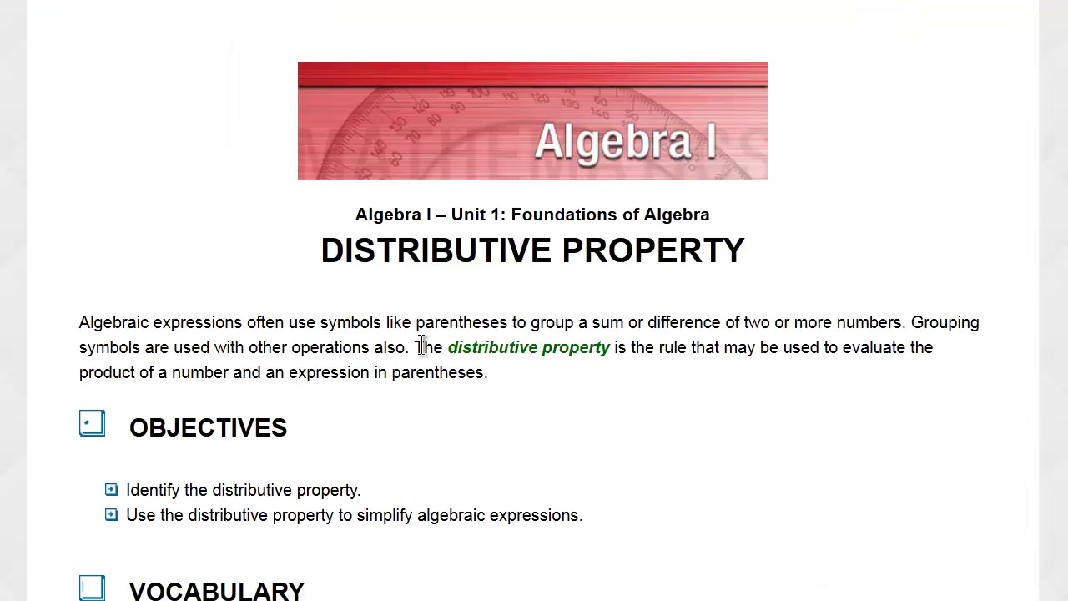
scroll(534, 334, down, 3)
scroll(534, 301, down, 5)
scroll(534, 334, down, 6)
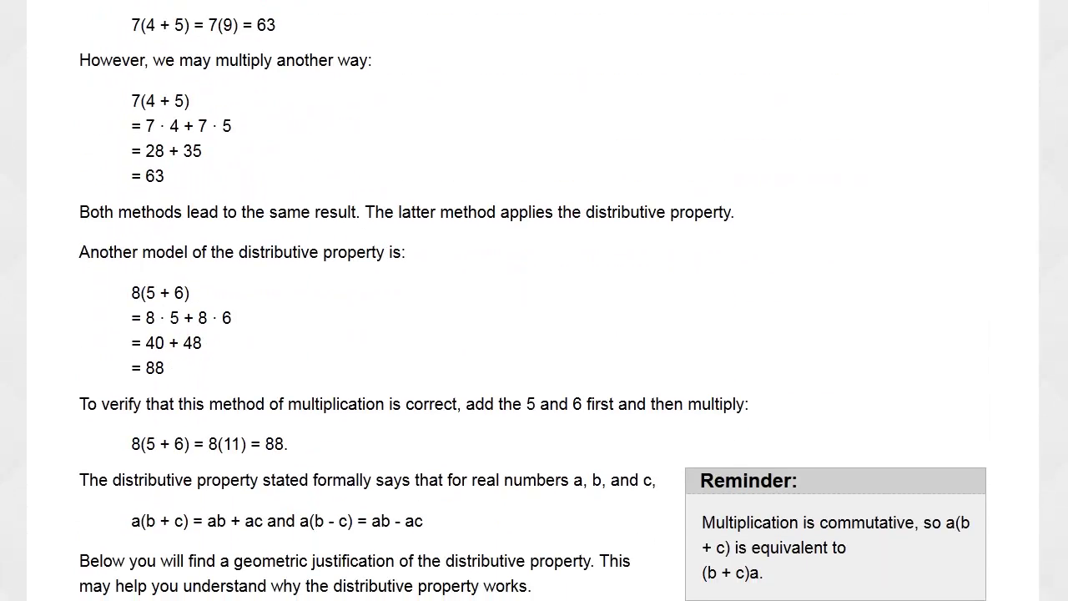
scroll(534, 301, down, 7)
scroll(534, 301, down, 7)
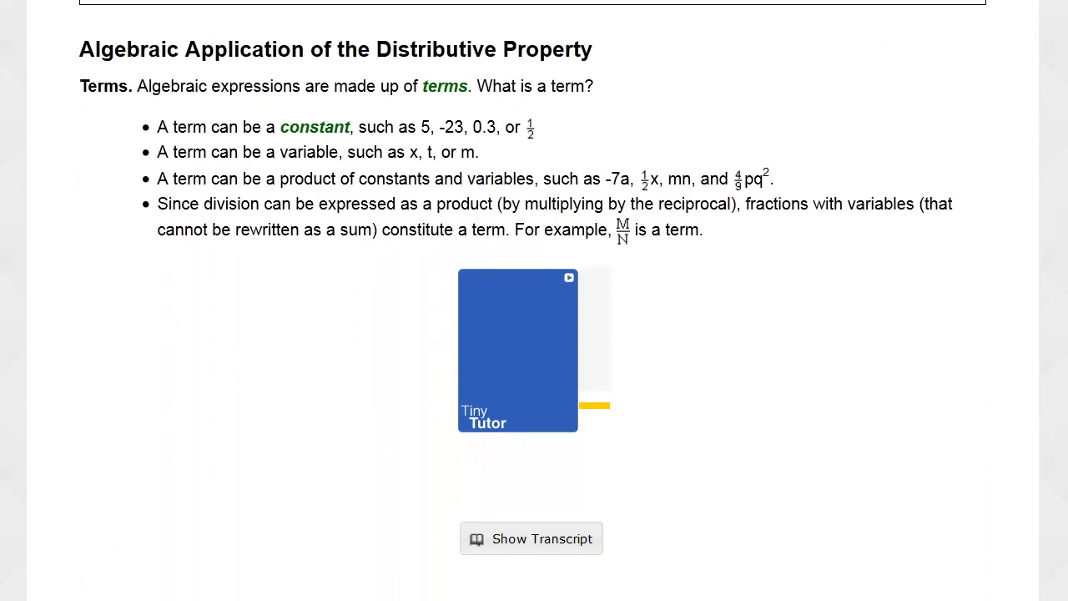
scroll(532, 250, down, 1)
Play and pause the Tiny Tutor video, then continue through the lesson.
click(517, 235)
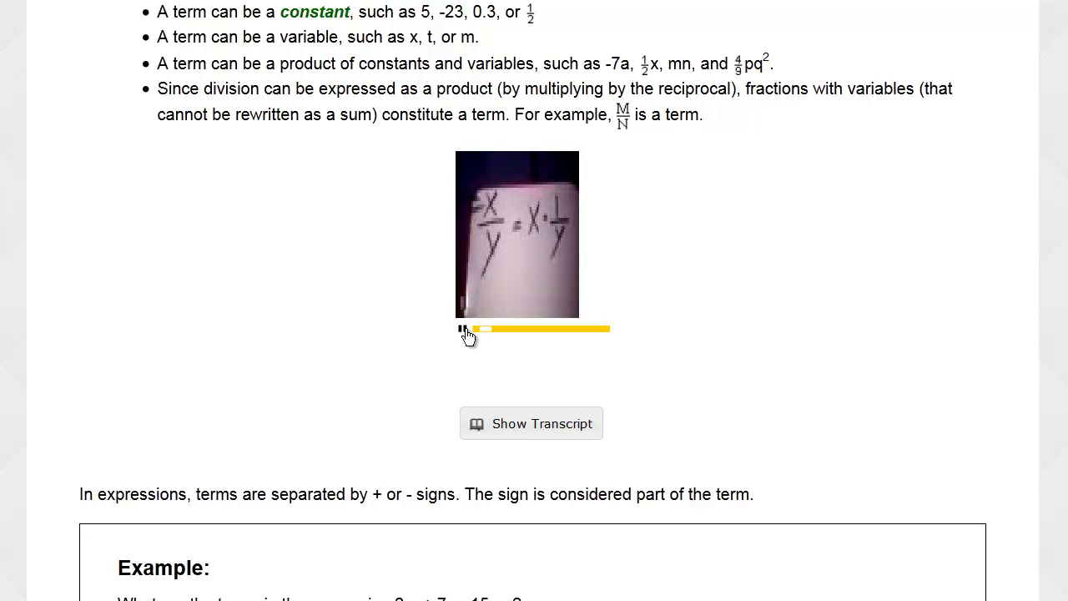
click(464, 330)
scroll(708, 321, down, 7)
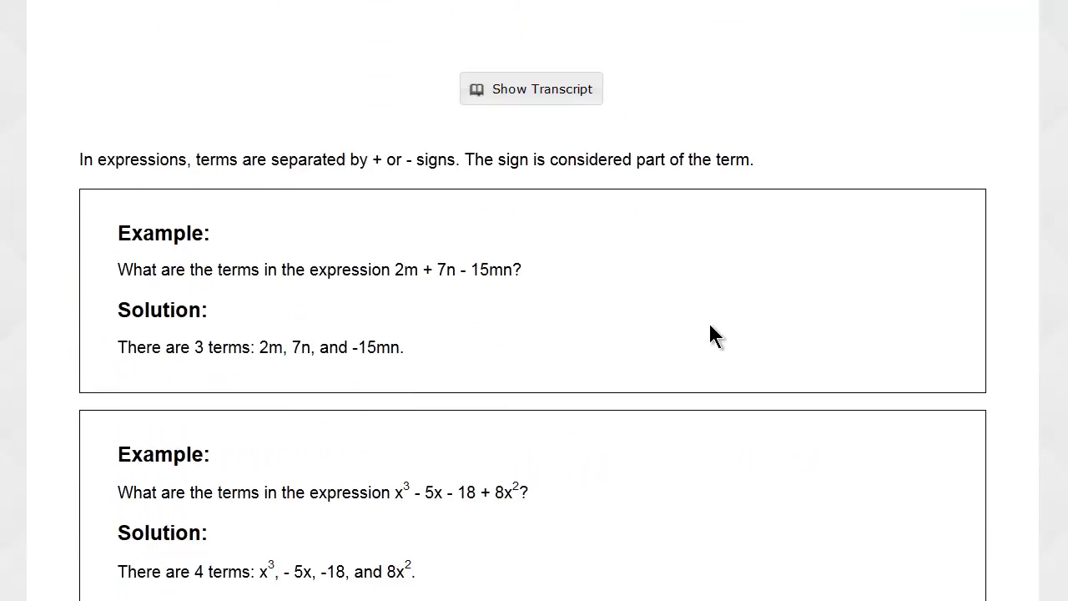
scroll(710, 334, down, 7)
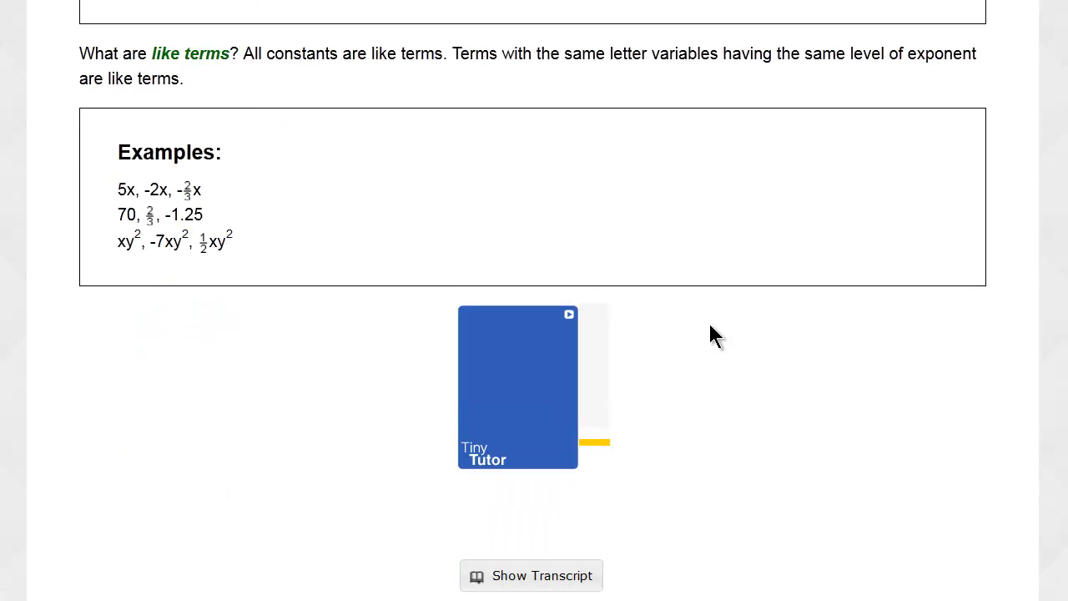
scroll(641, 335, down, 1)
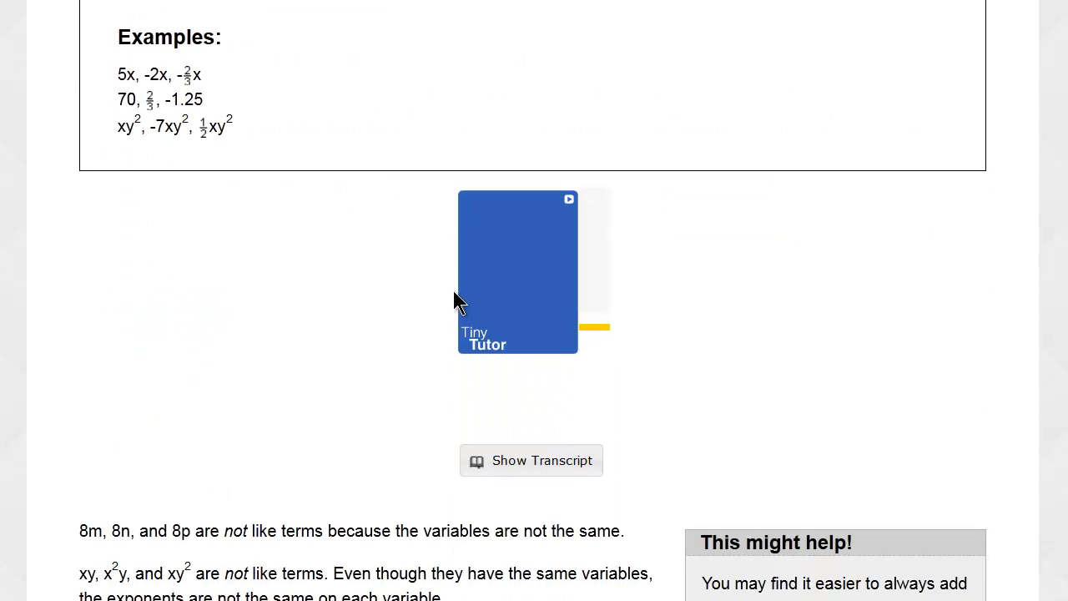
scroll(457, 302, down, 7)
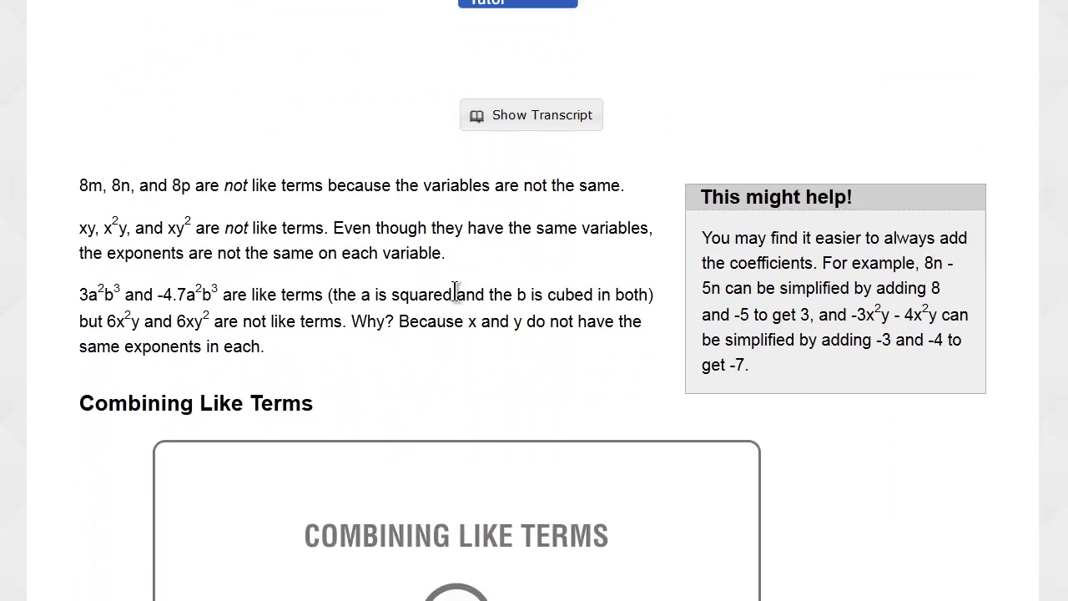
scroll(455, 291, down, 3)
scroll(462, 287, up, 2)
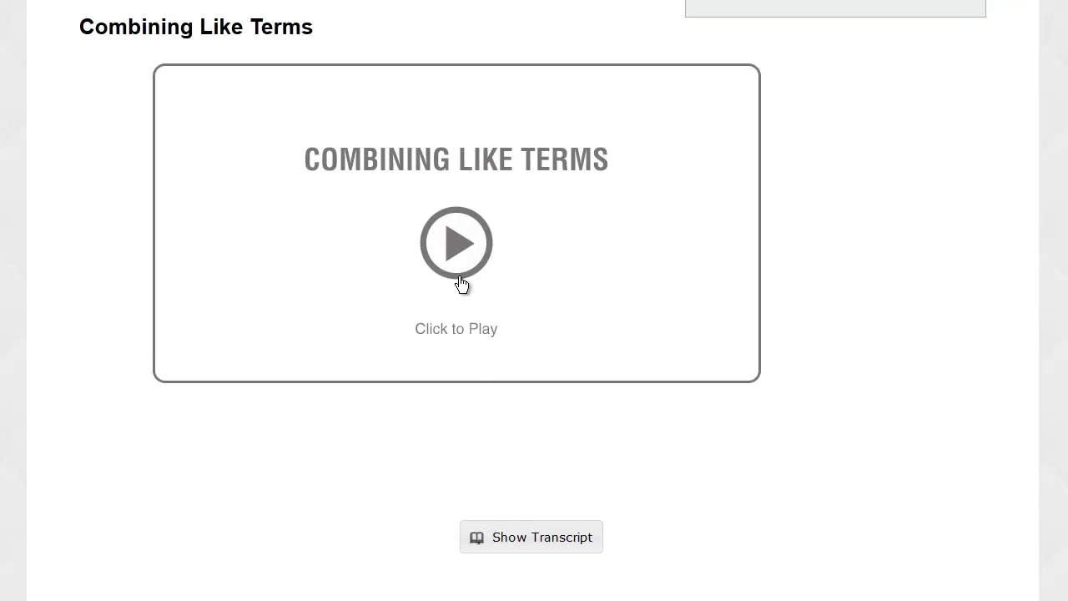
Start the Combining Like Terms video and look over the surrounding lesson content.
click(460, 278)
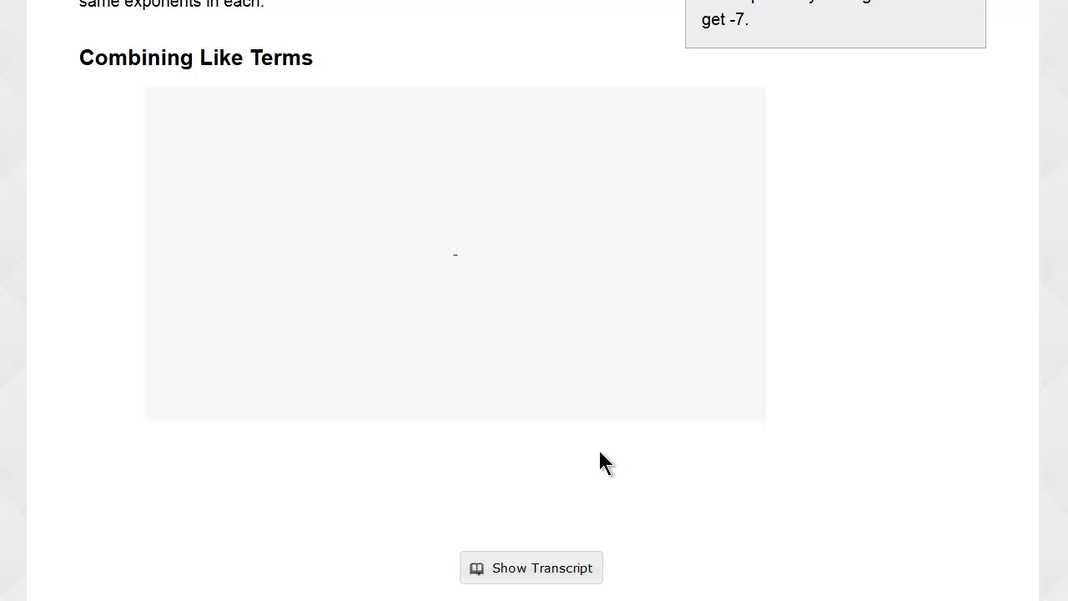
scroll(595, 461, down, 4)
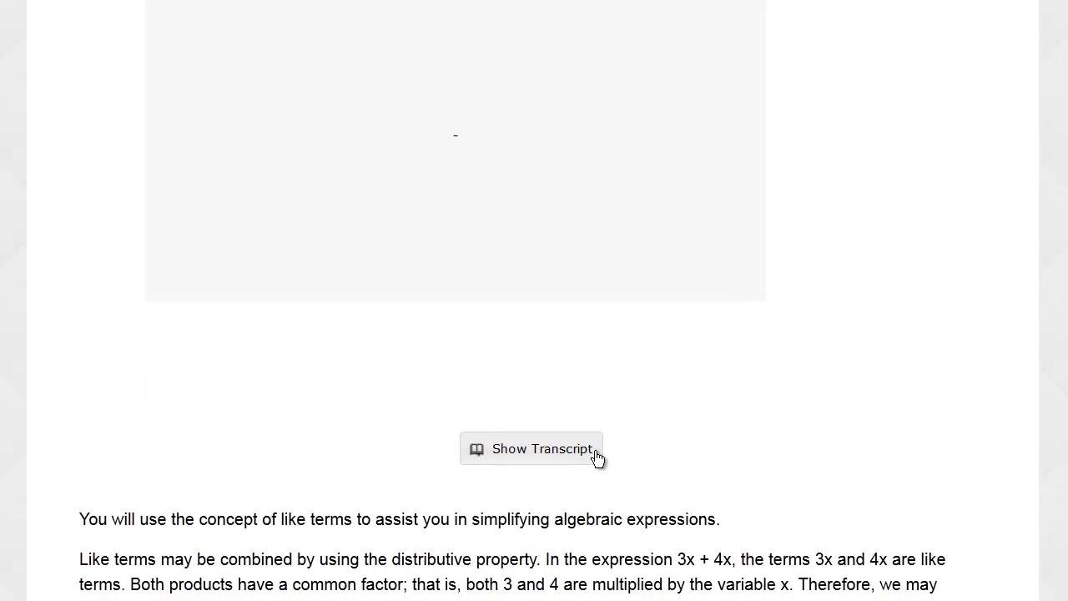
scroll(596, 452, down, 5)
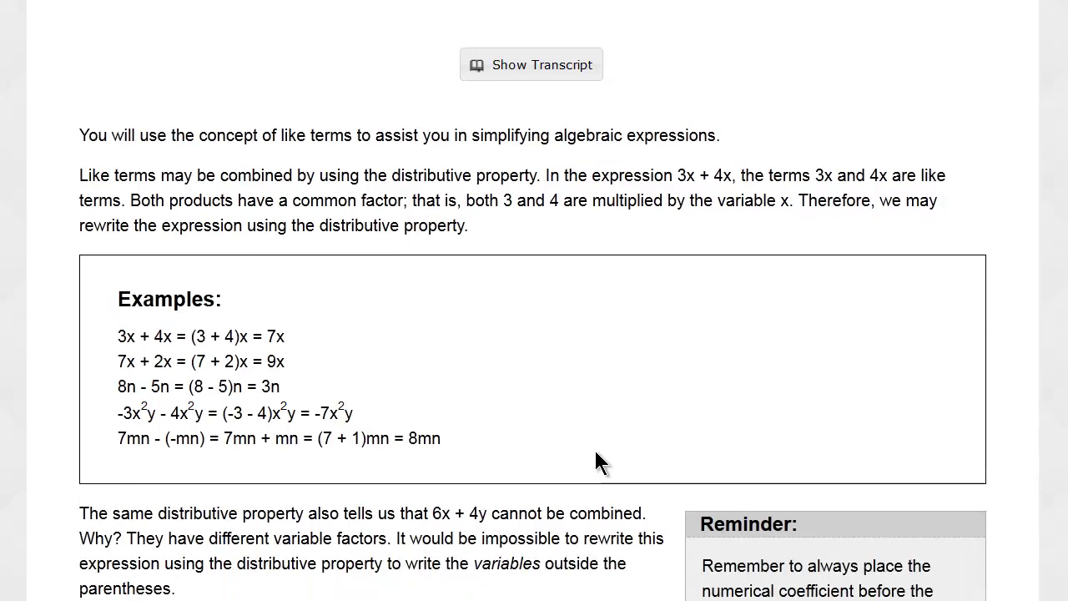
scroll(596, 455, down, 6)
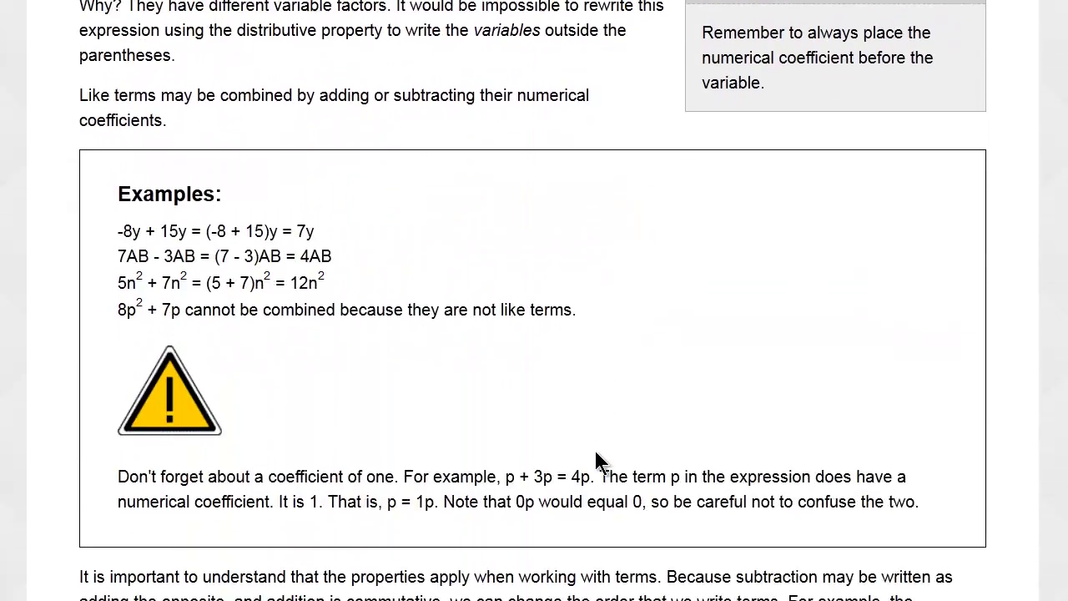
scroll(595, 461, up, 15)
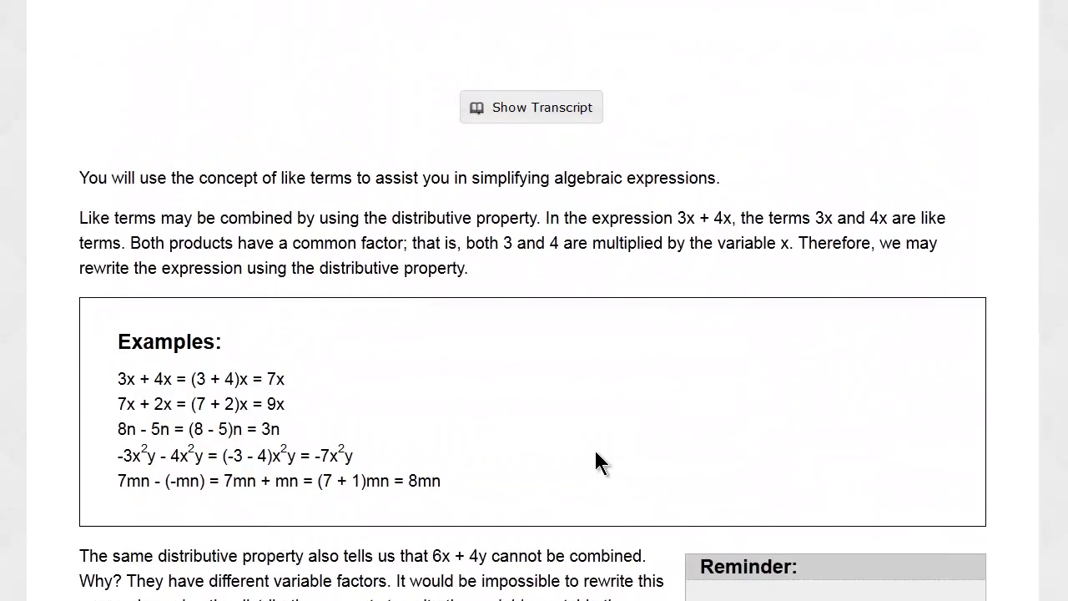
scroll(596, 458, up, 2)
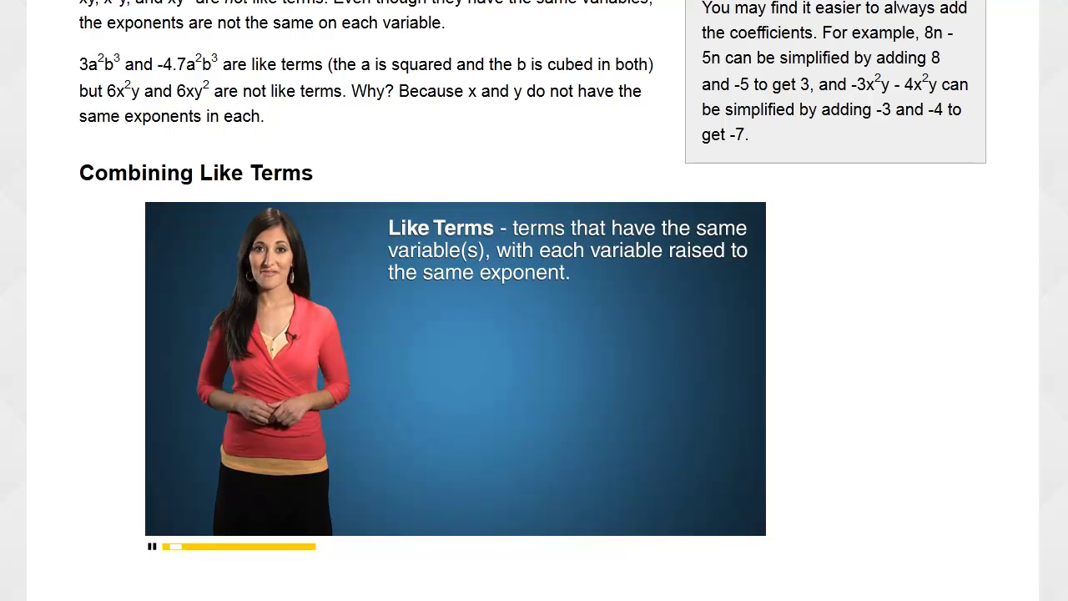
Pause the Combining Like Terms video and read down through the worked Examples.
click(151, 549)
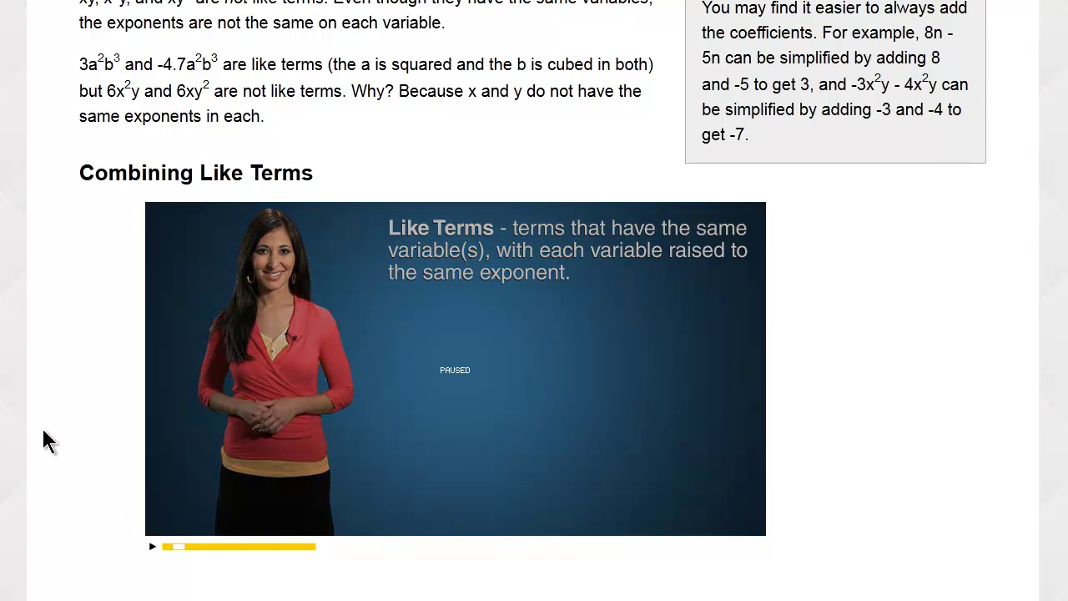
scroll(43, 438, down, 3)
scroll(44, 440, down, 2)
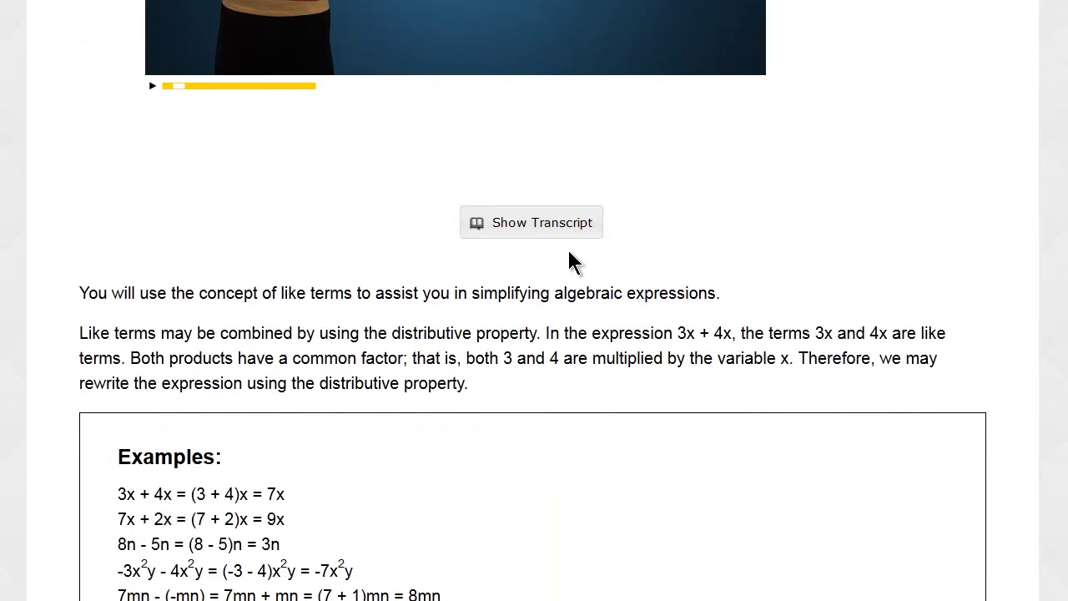
scroll(569, 251, down, 8)
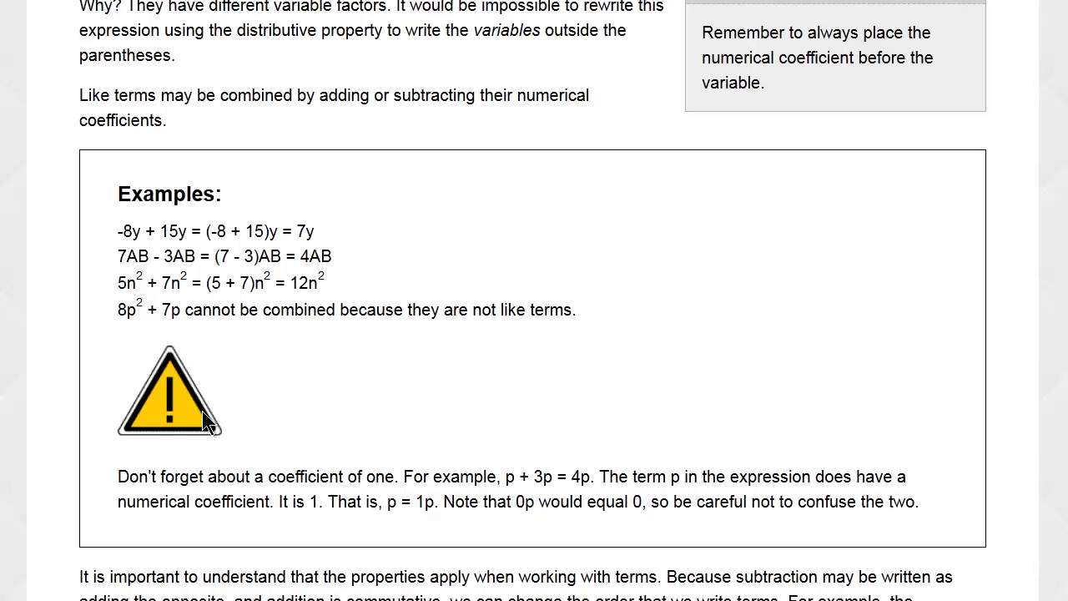
scroll(154, 350, down, 4)
scroll(153, 348, down, 12)
Show the answer to Question #1, revealing 7(10 + 5) as equal to 7 · 15.
scroll(152, 348, down, 18)
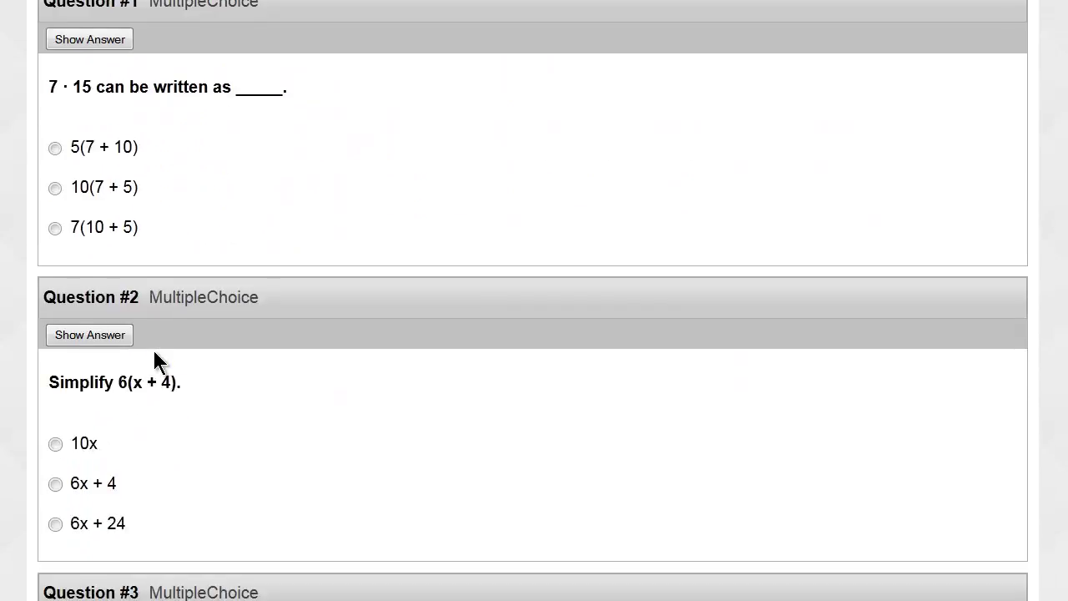
scroll(153, 348, up, 1)
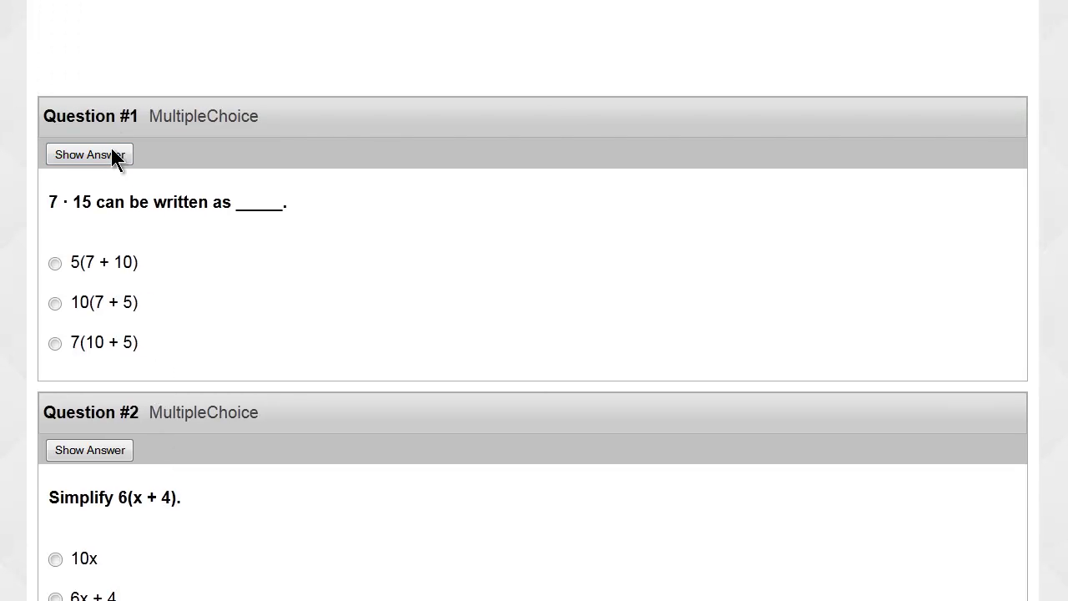
click(127, 158)
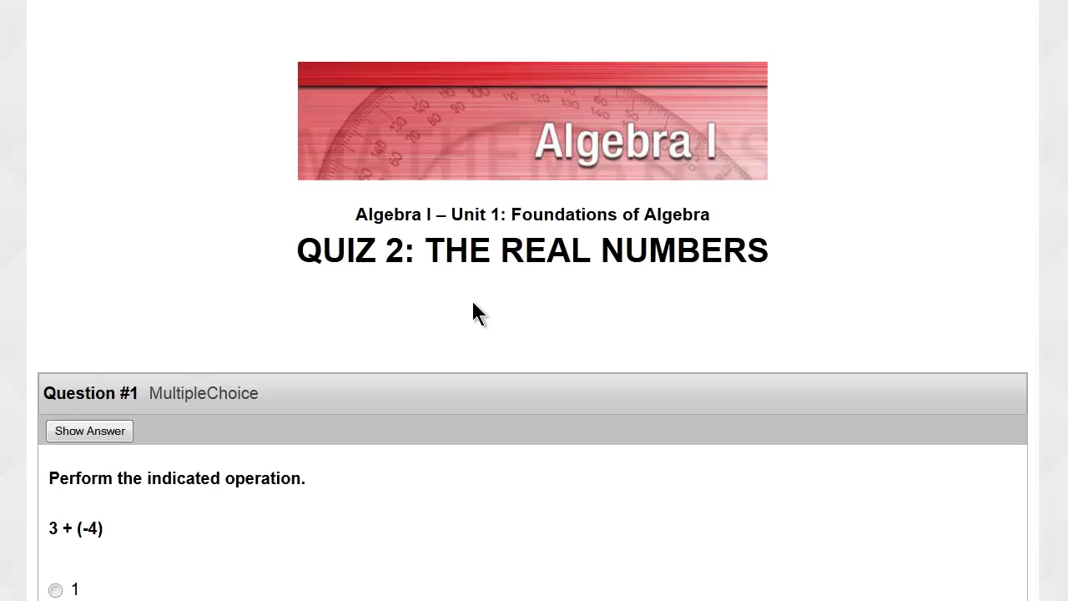
In Quiz 2: The Real Numbers, reveal the answers to Questions #1 and #2: -1 and 13.
scroll(472, 303, down, 3)
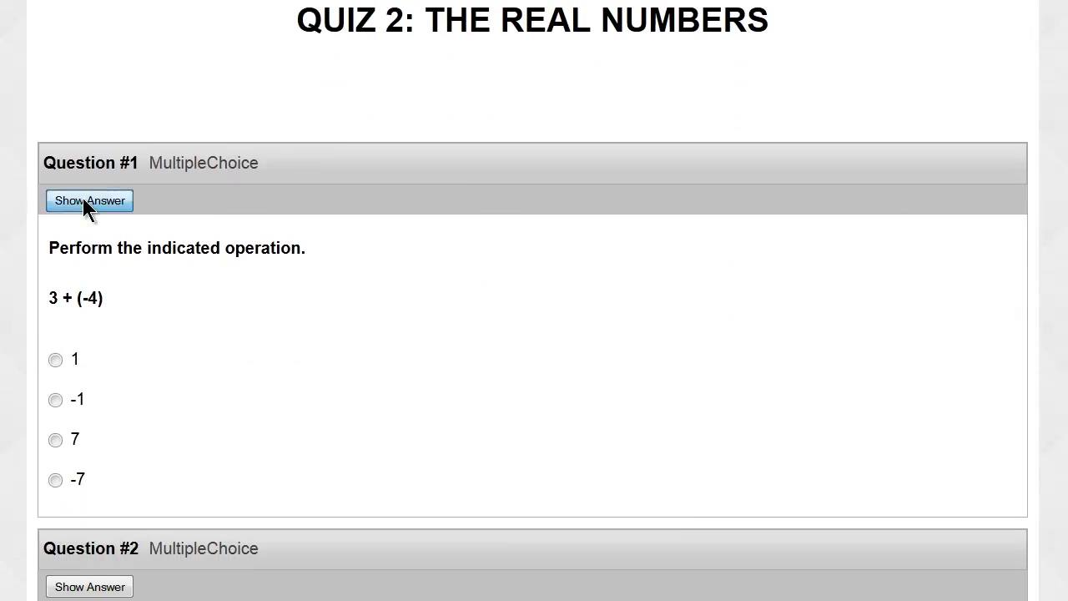
click(82, 198)
scroll(340, 267, down, 2)
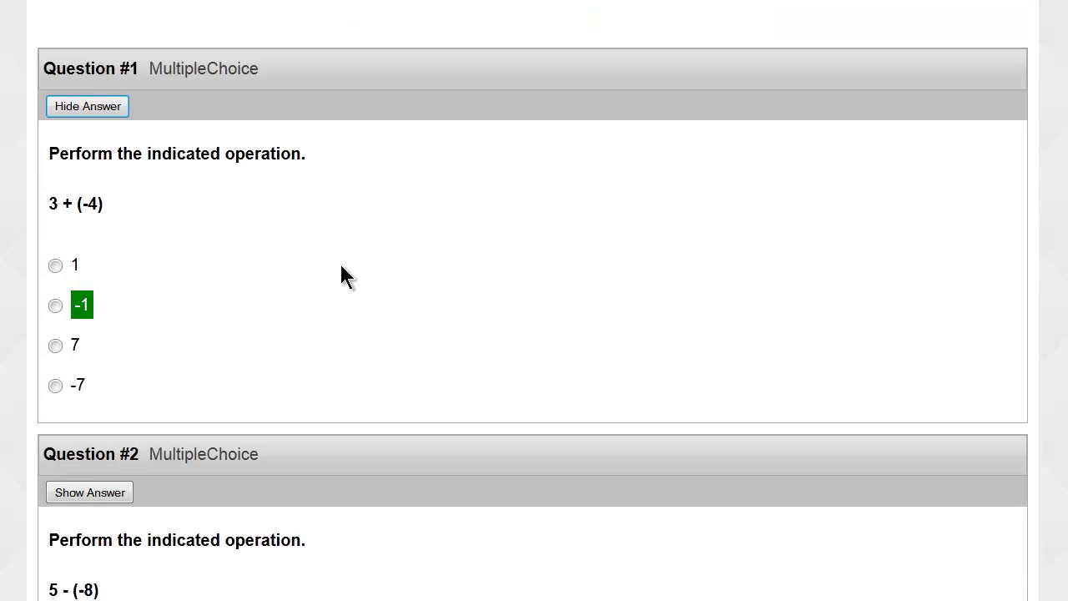
scroll(341, 267, down, 2)
scroll(339, 262, down, 3)
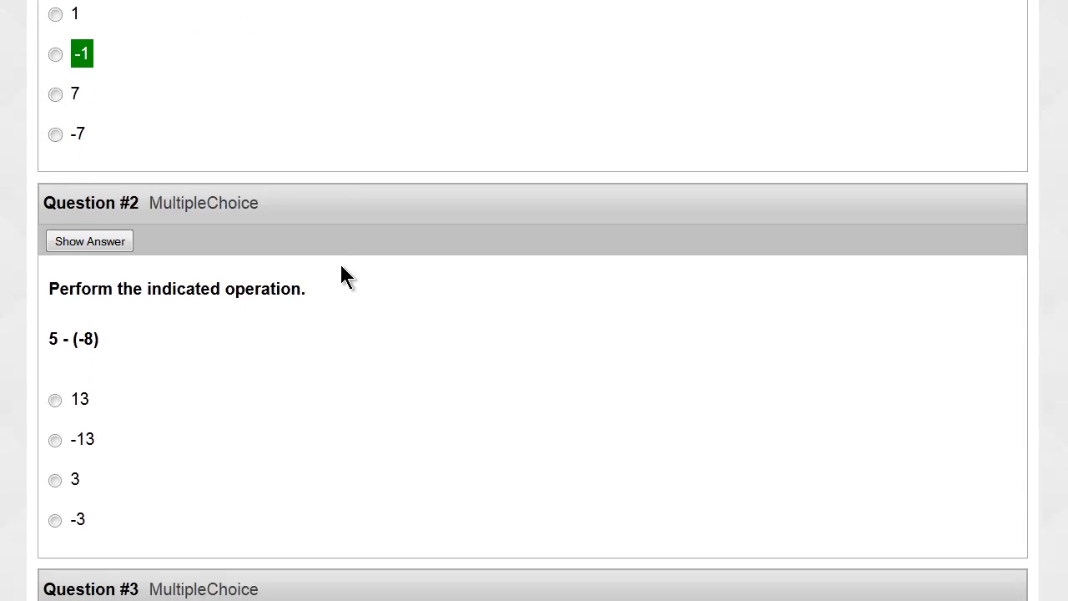
click(120, 129)
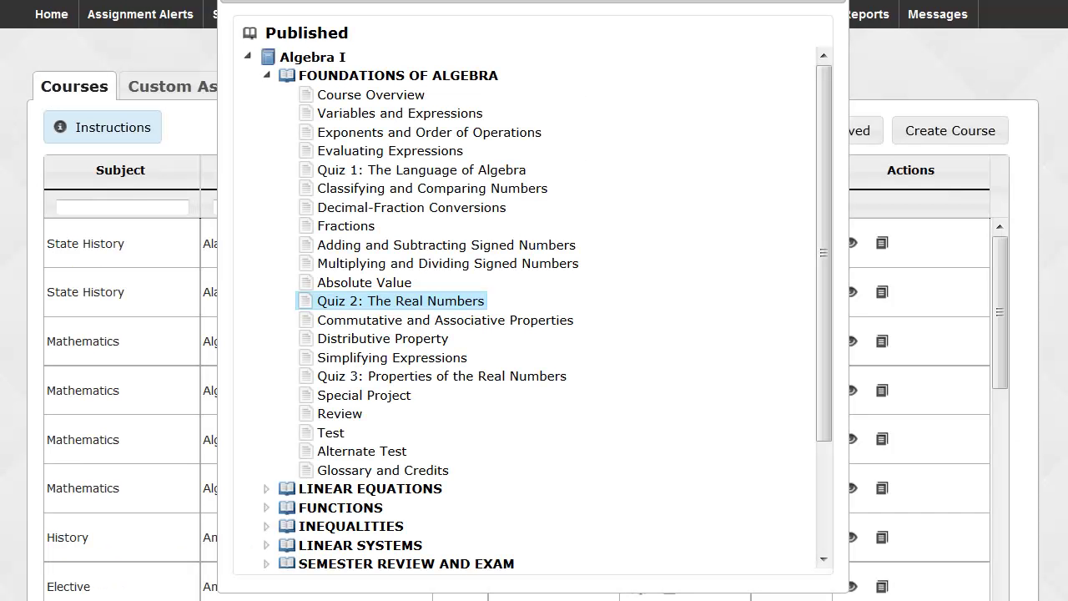
Close the Published Algebra I outline to get back to the Courses list.
click(836, 5)
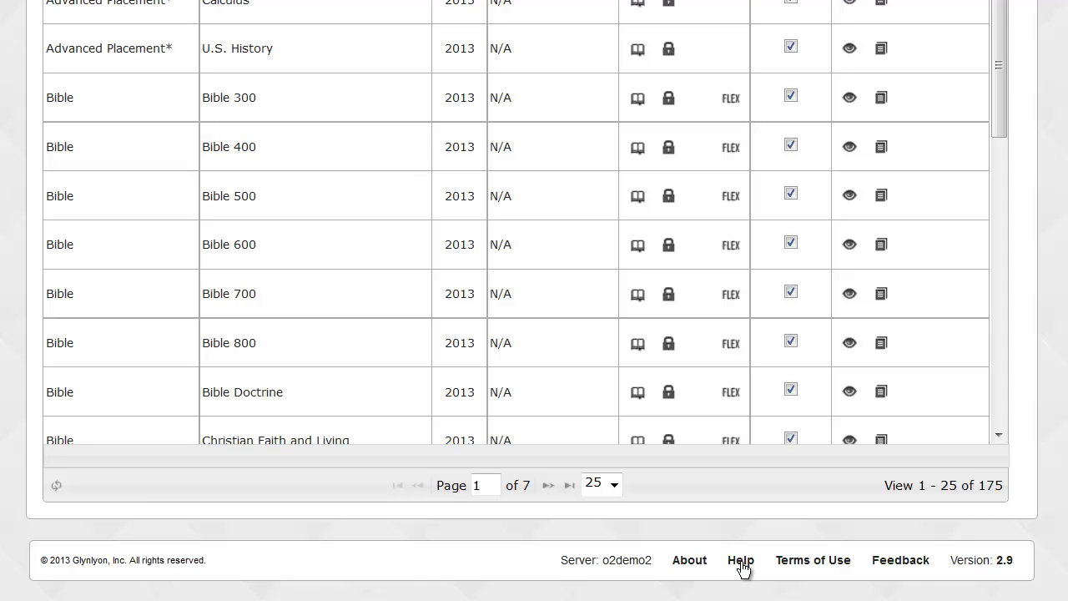
Go to the Help page from the footer, then to the online training support site.
click(740, 561)
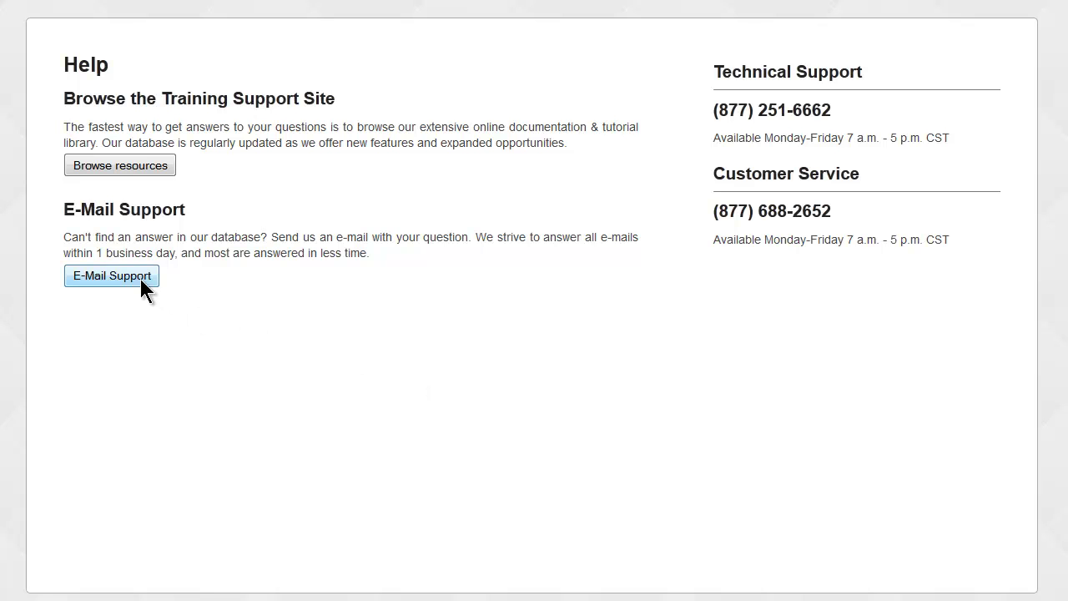
click(134, 170)
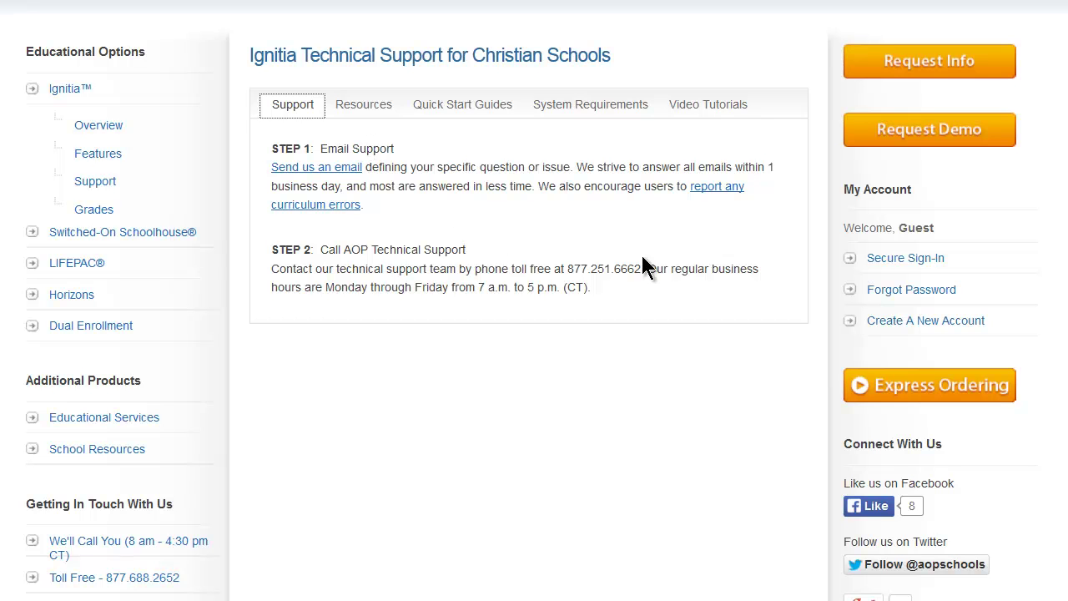
click(373, 109)
scroll(584, 191, down, 2)
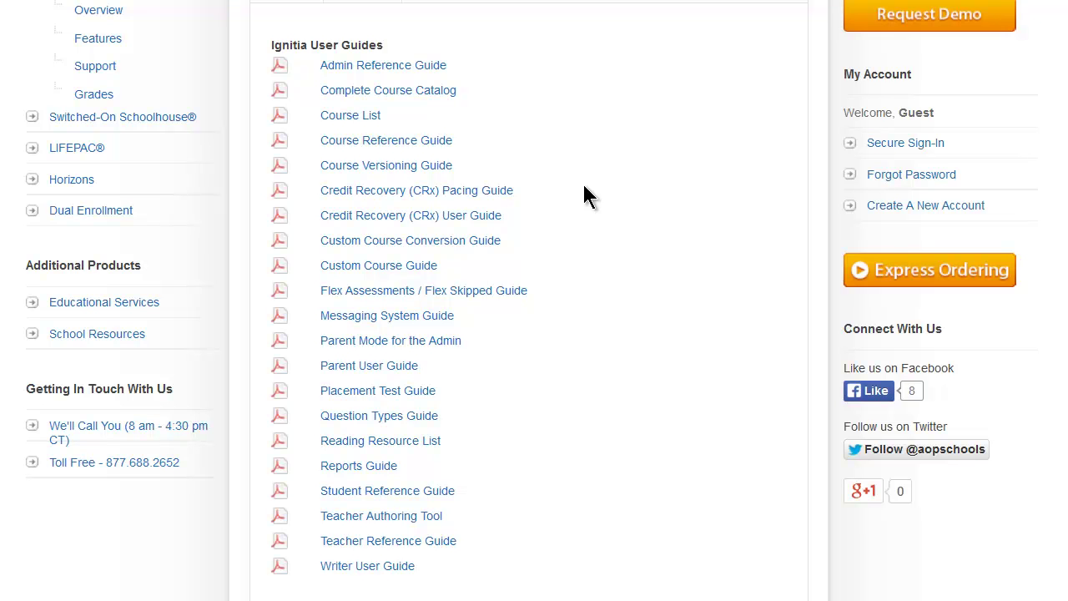
scroll(584, 191, up, 2)
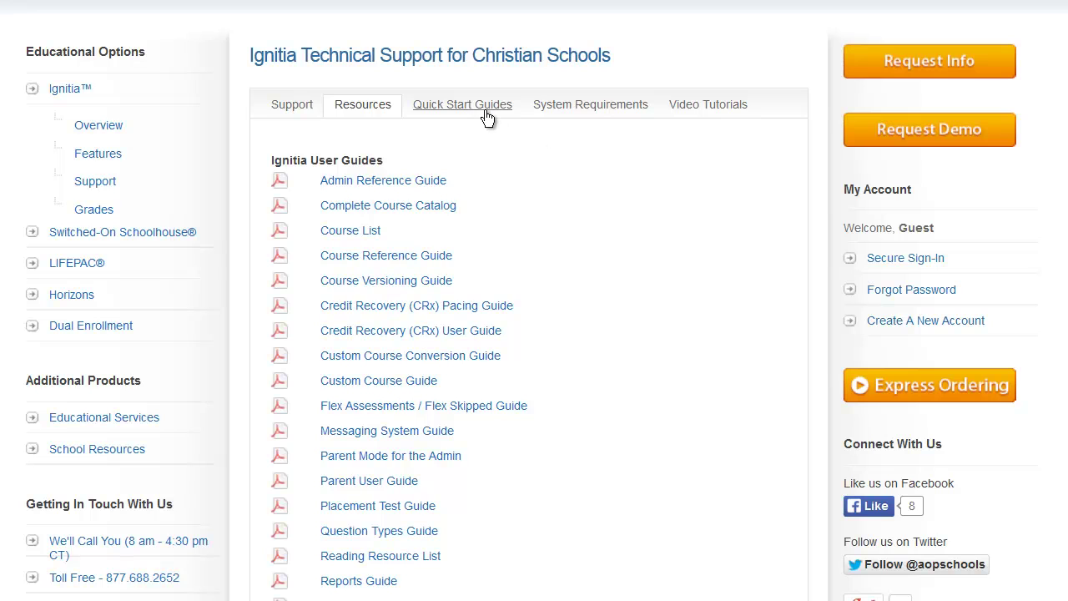
click(487, 115)
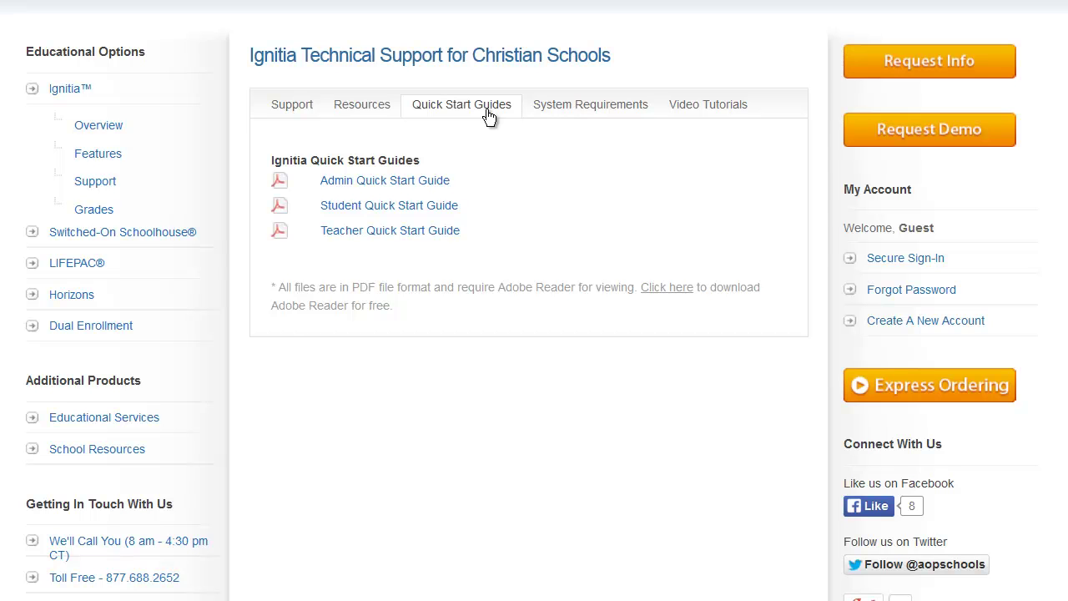
click(587, 111)
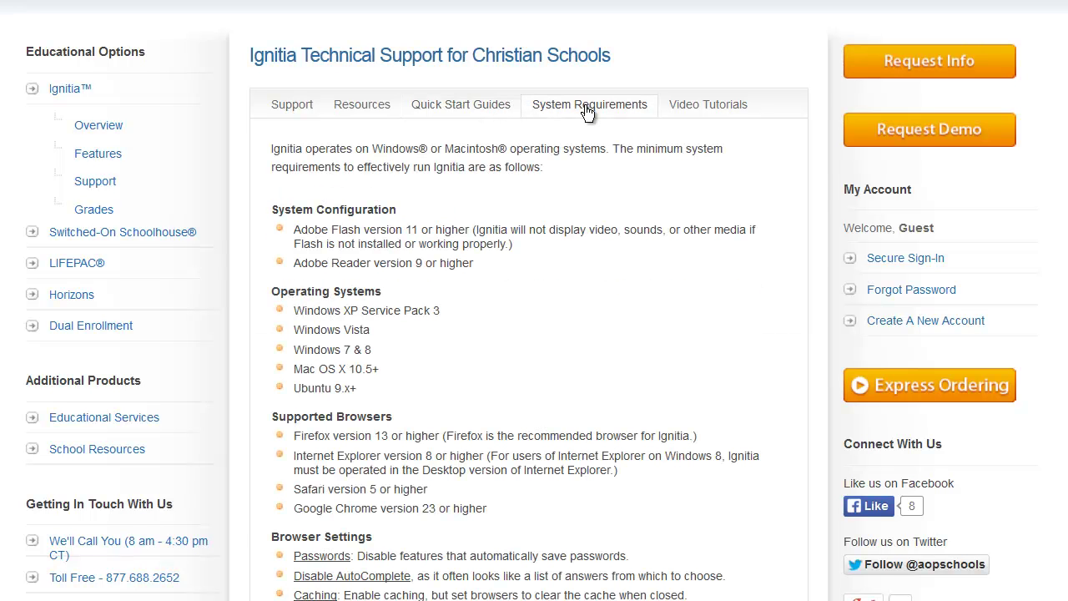
scroll(587, 111, down, 3)
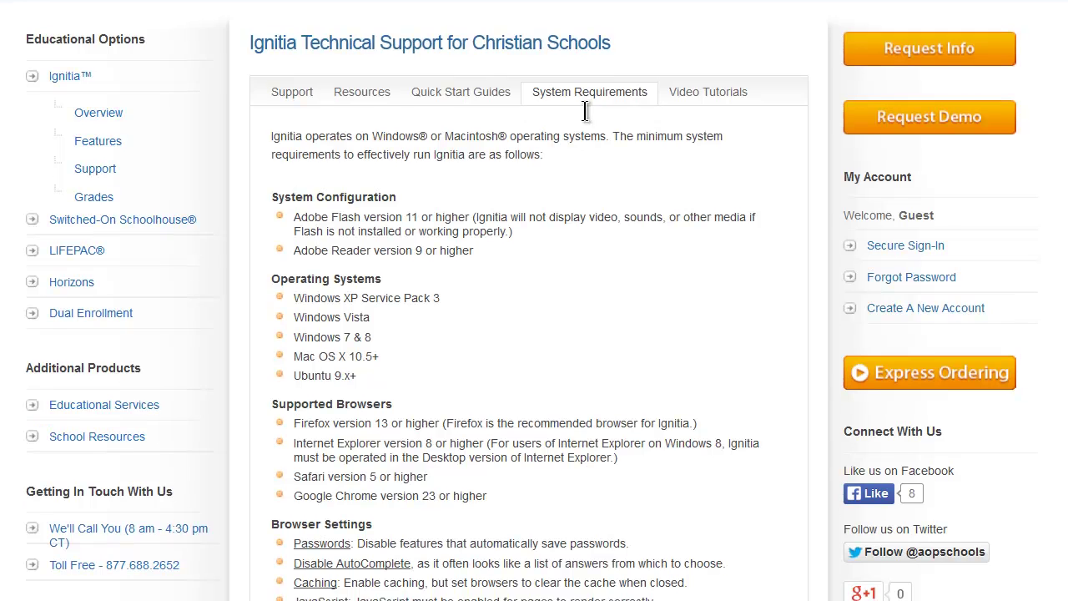
scroll(587, 119, up, 3)
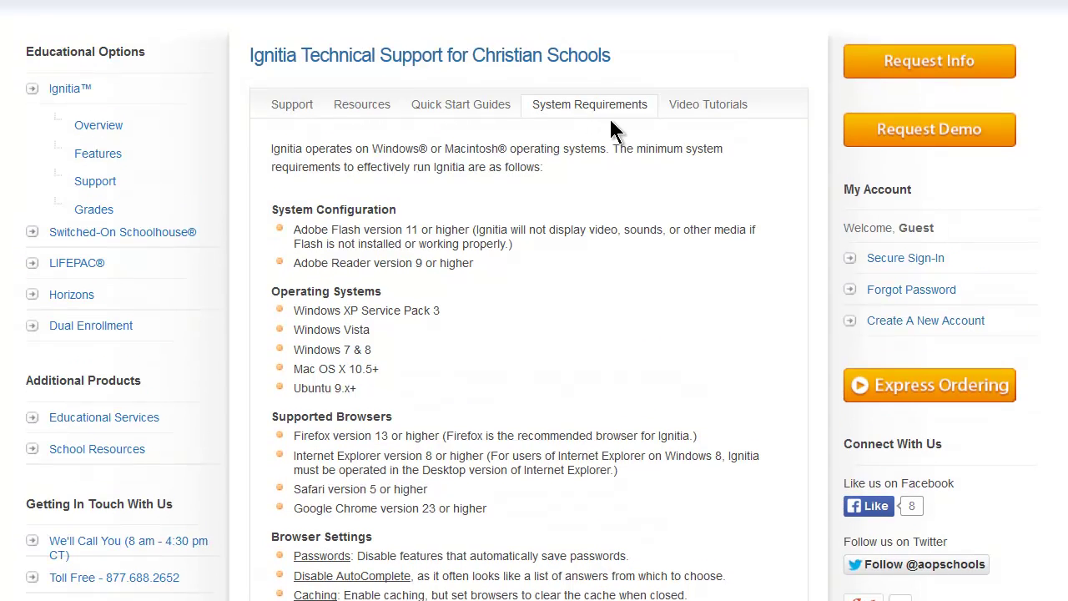
click(704, 106)
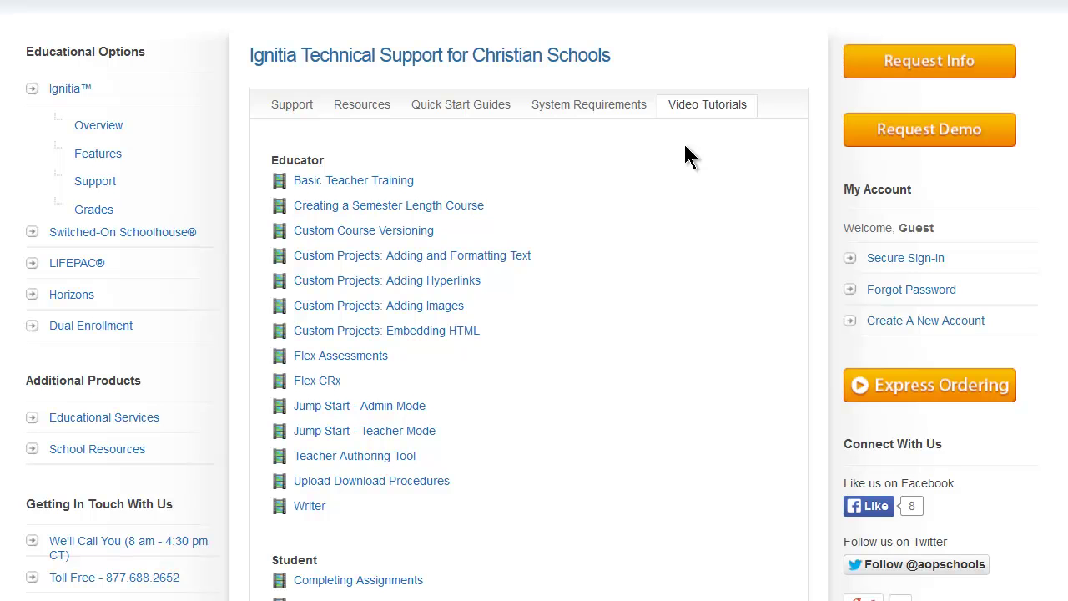
scroll(685, 148, down, 3)
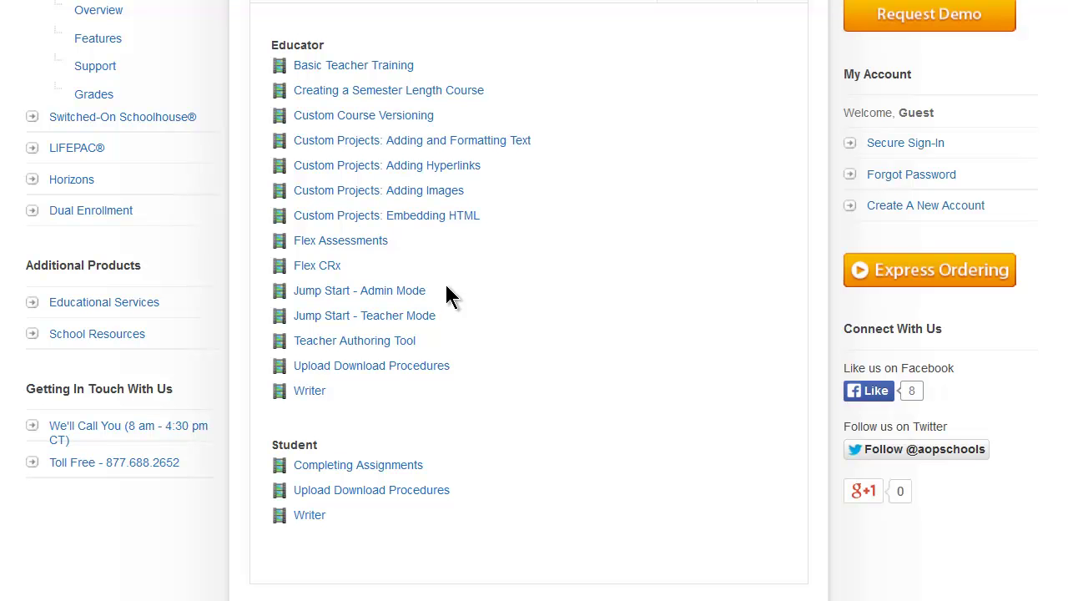
scroll(450, 293, up, 2)
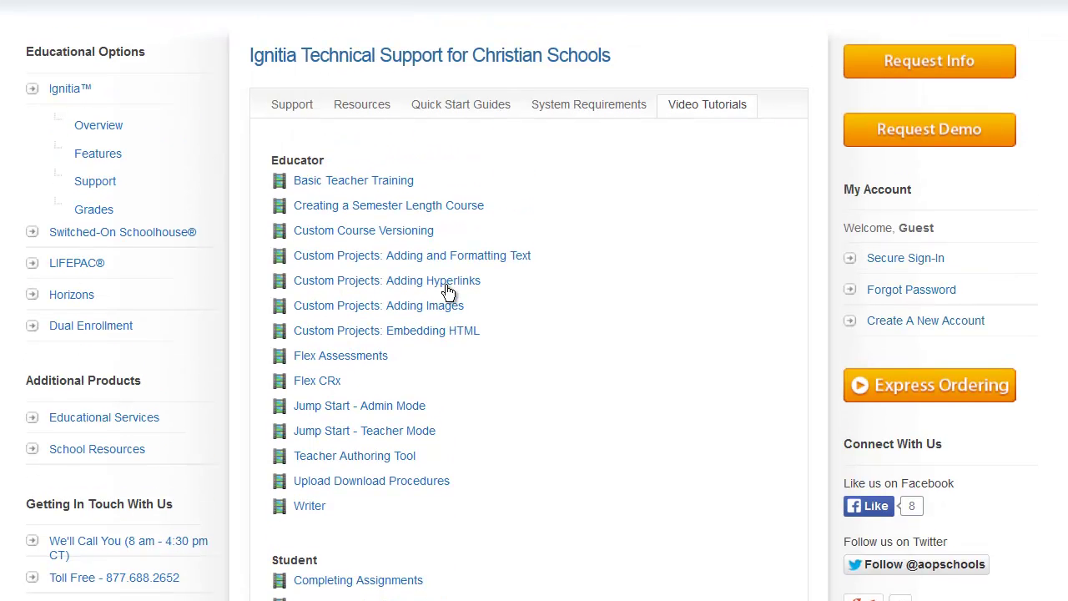